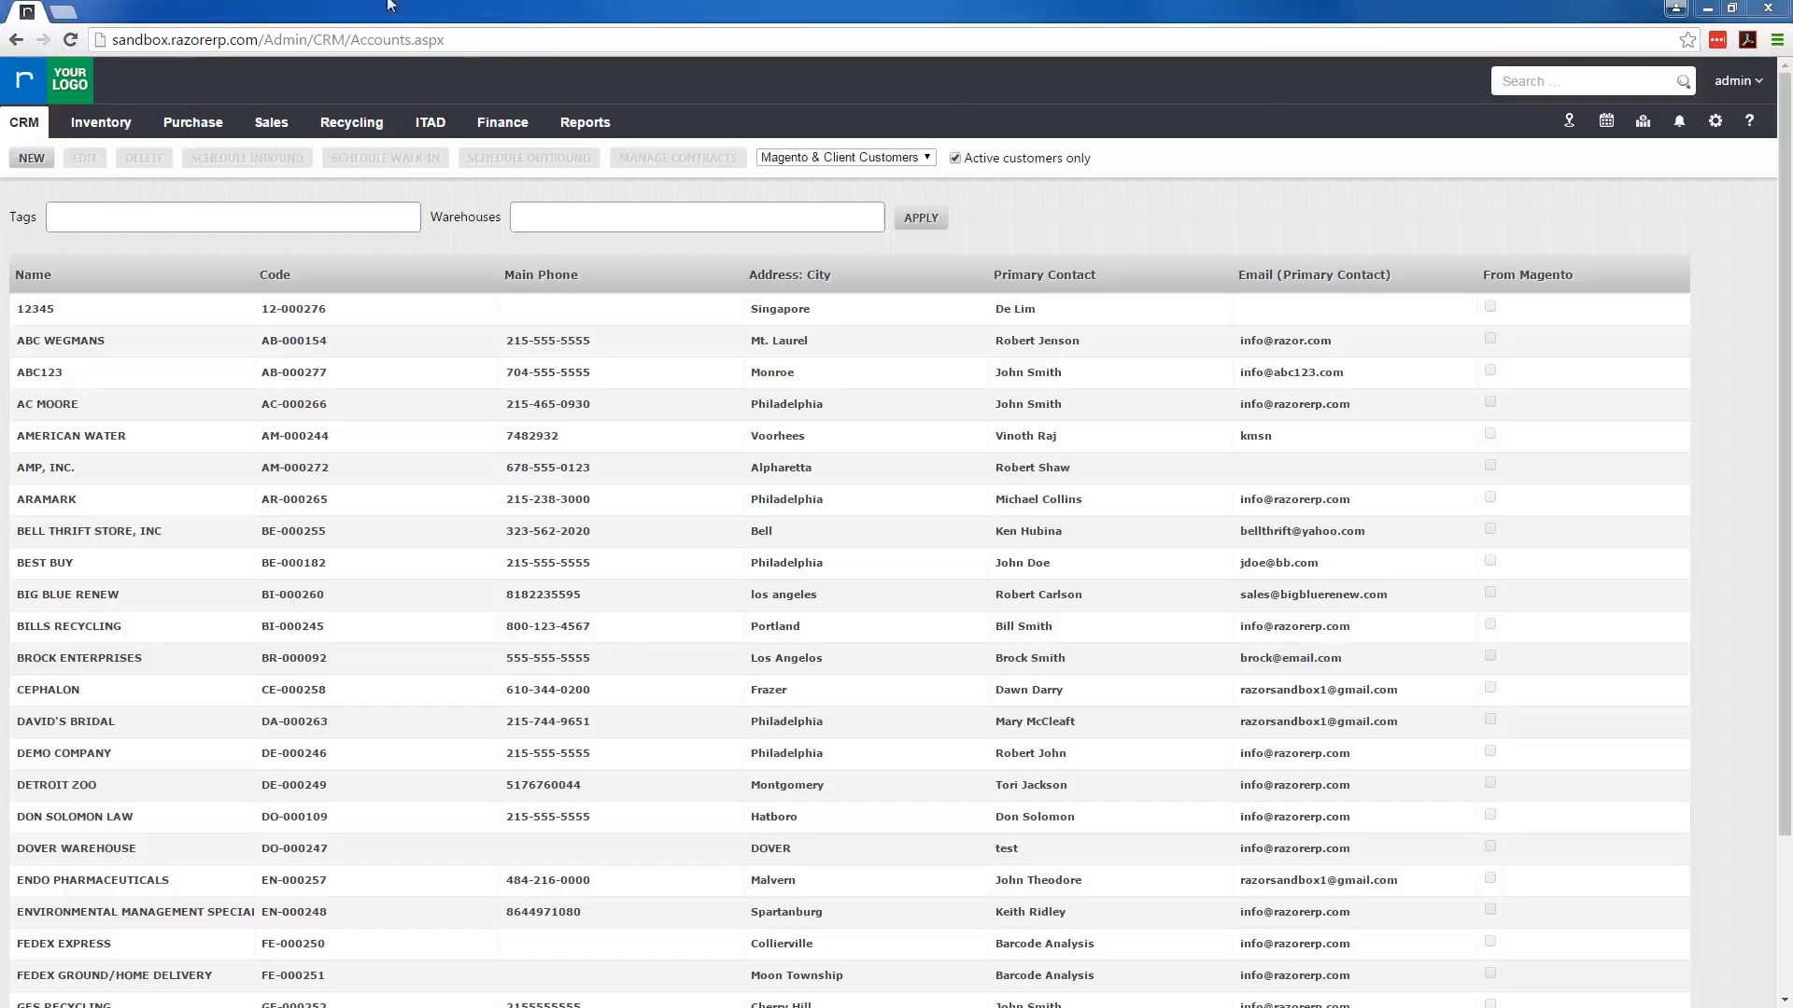
Step: Open the recycling pricing templates and view the expired and archived lists, returning to the active templates
{"action": "left_click", "coordinate": [351, 122]}
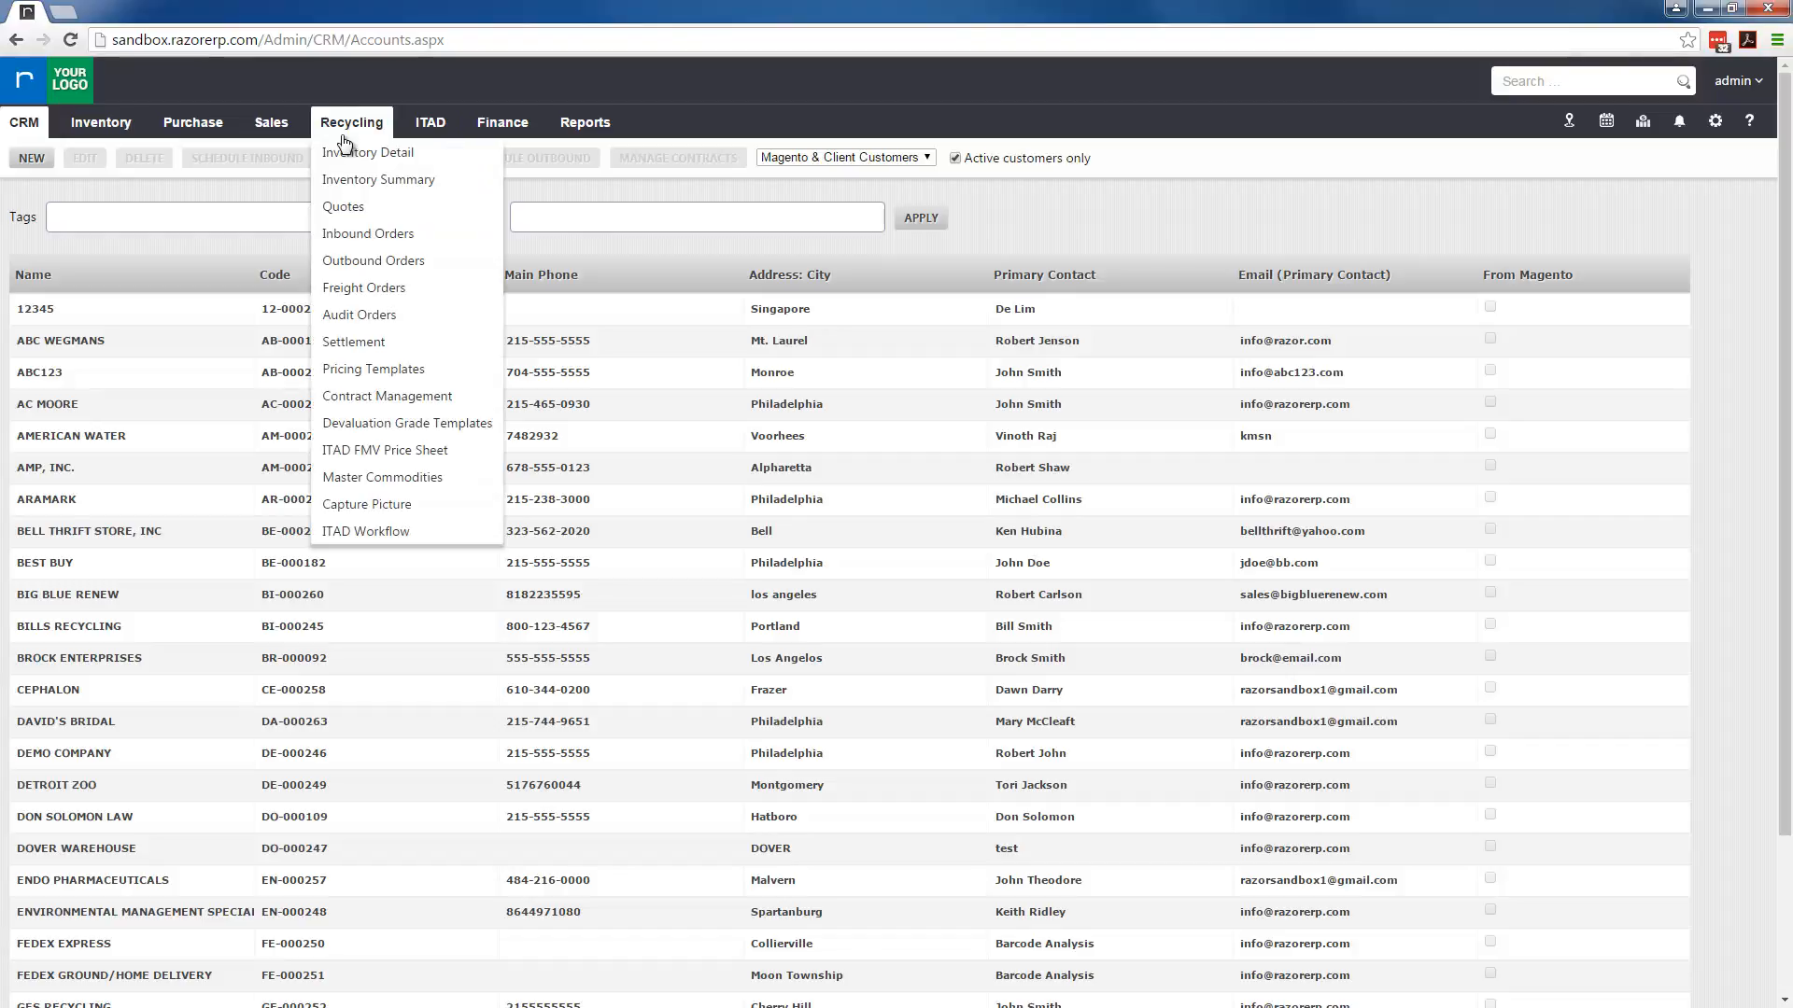
{"action": "left_click", "coordinate": [374, 369]}
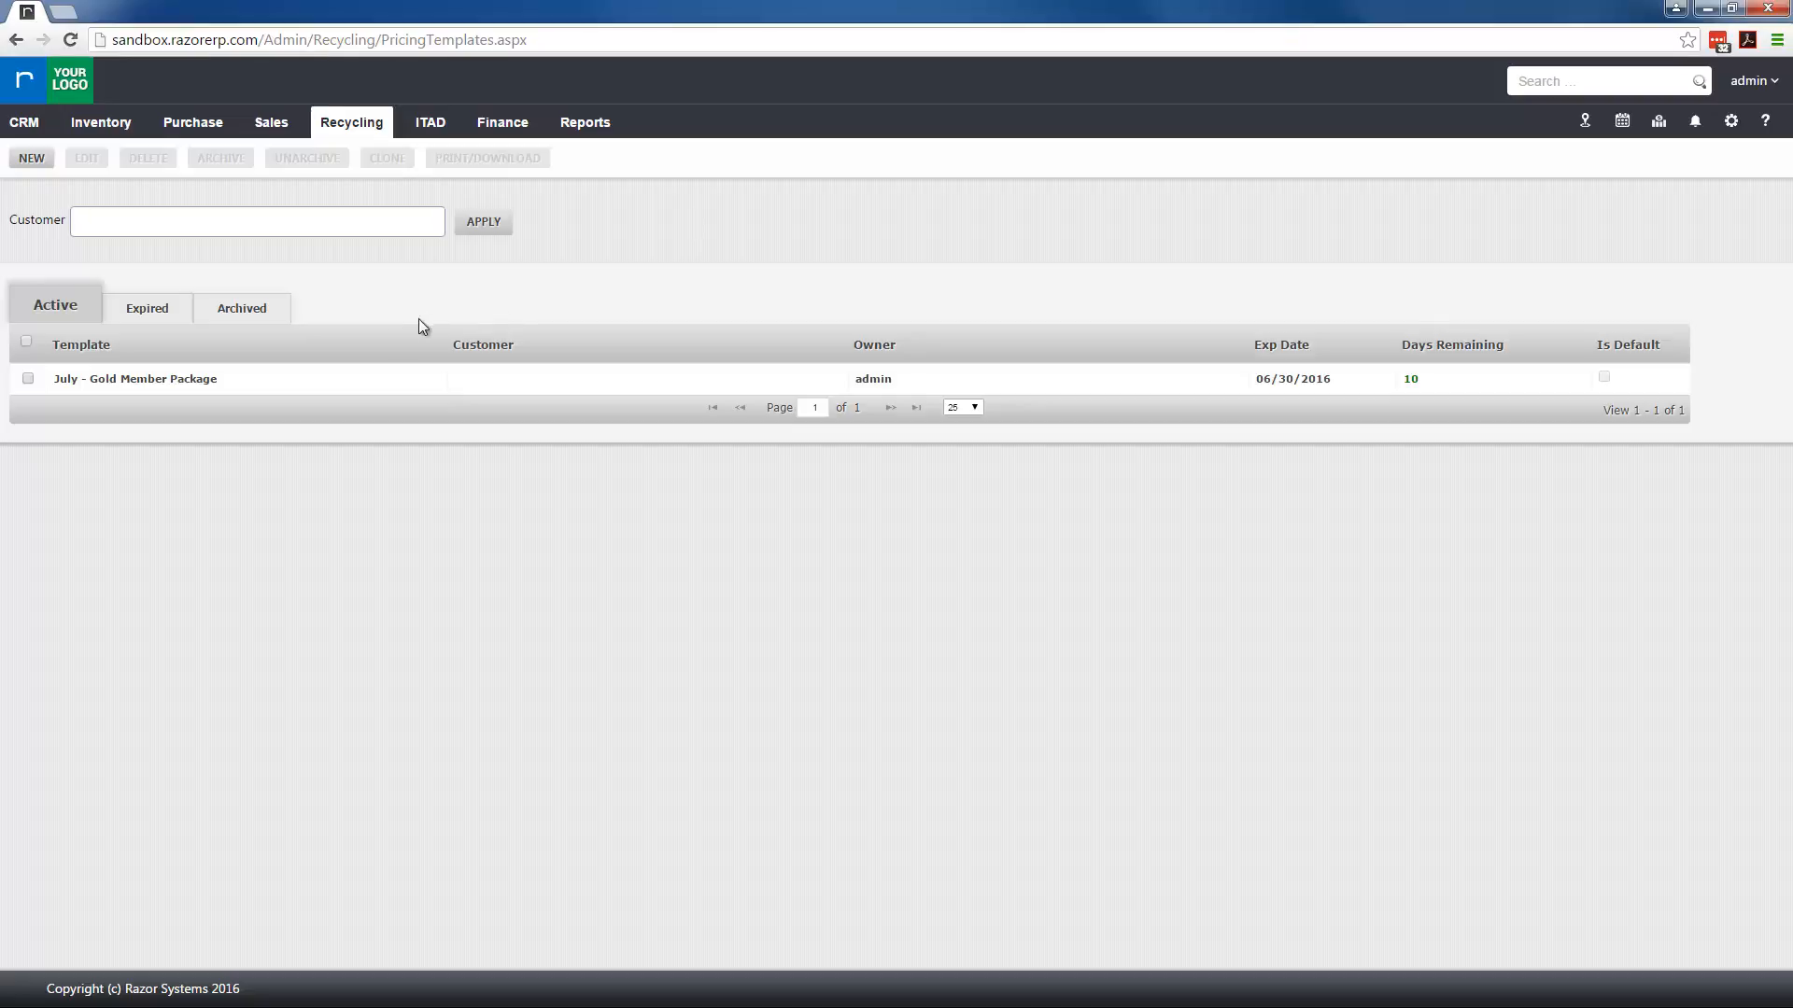
{"action": "left_click", "coordinate": [161, 319]}
{"action": "left_click", "coordinate": [245, 317]}
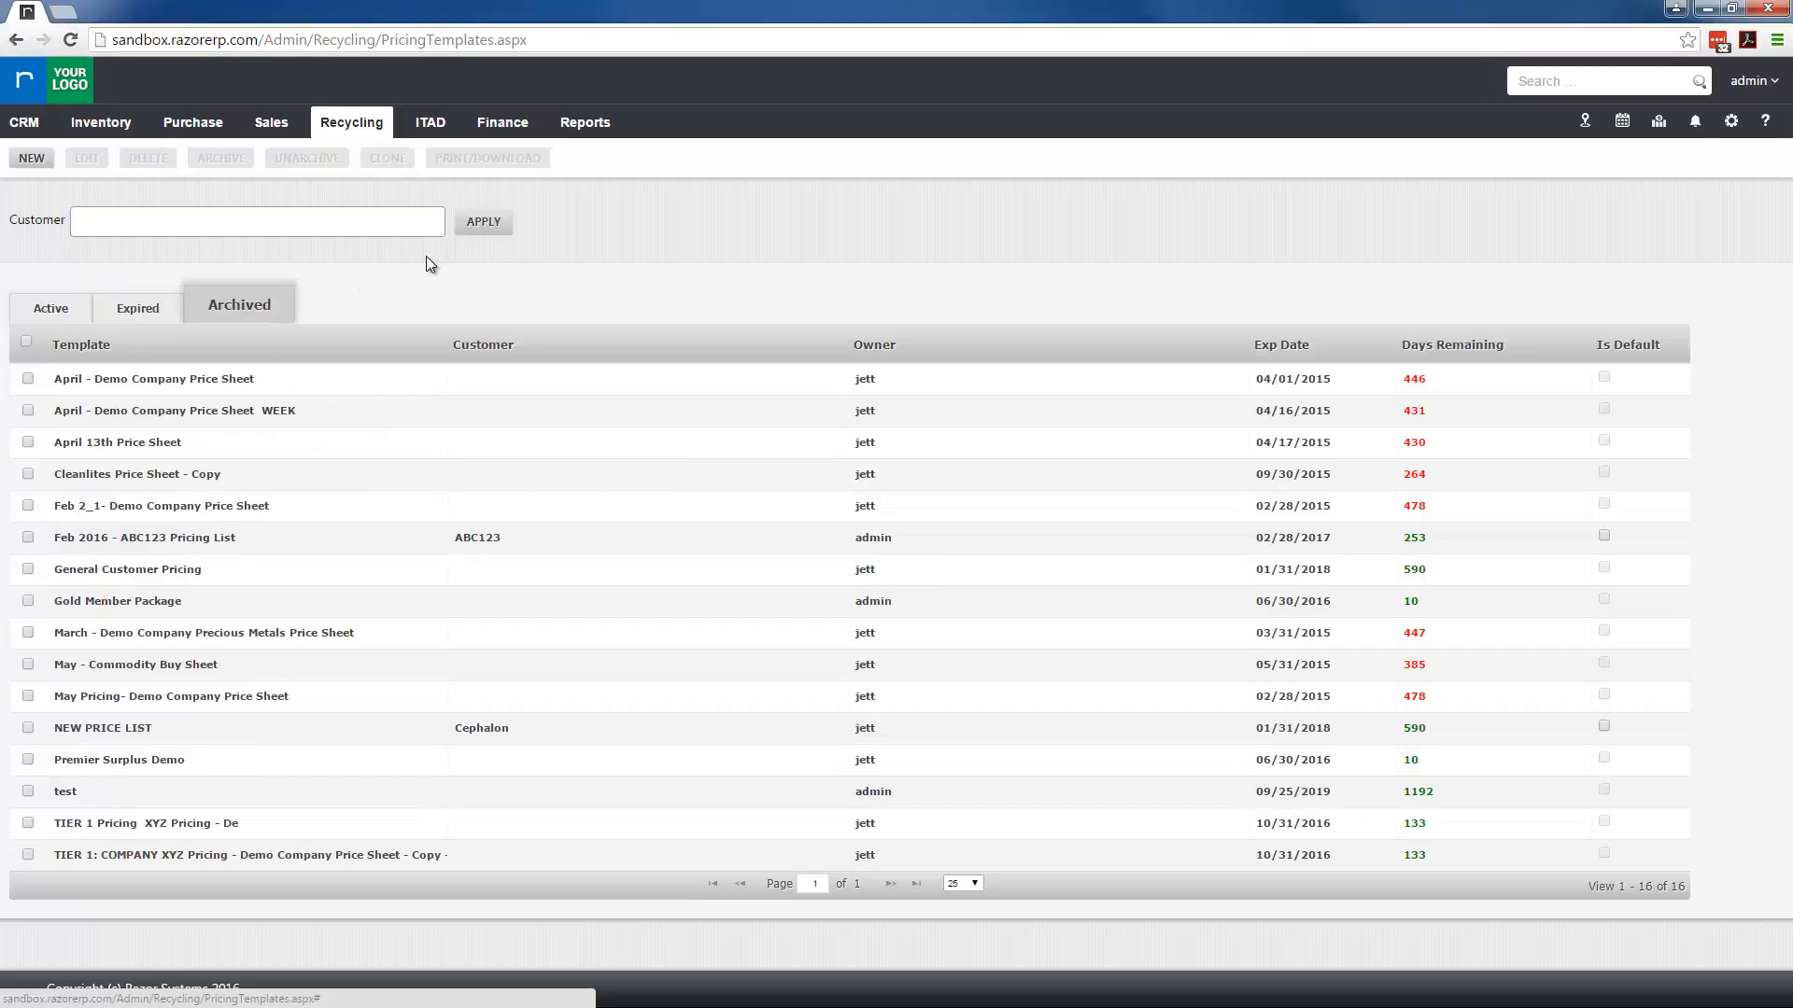
{"action": "left_click", "coordinate": [32, 318]}
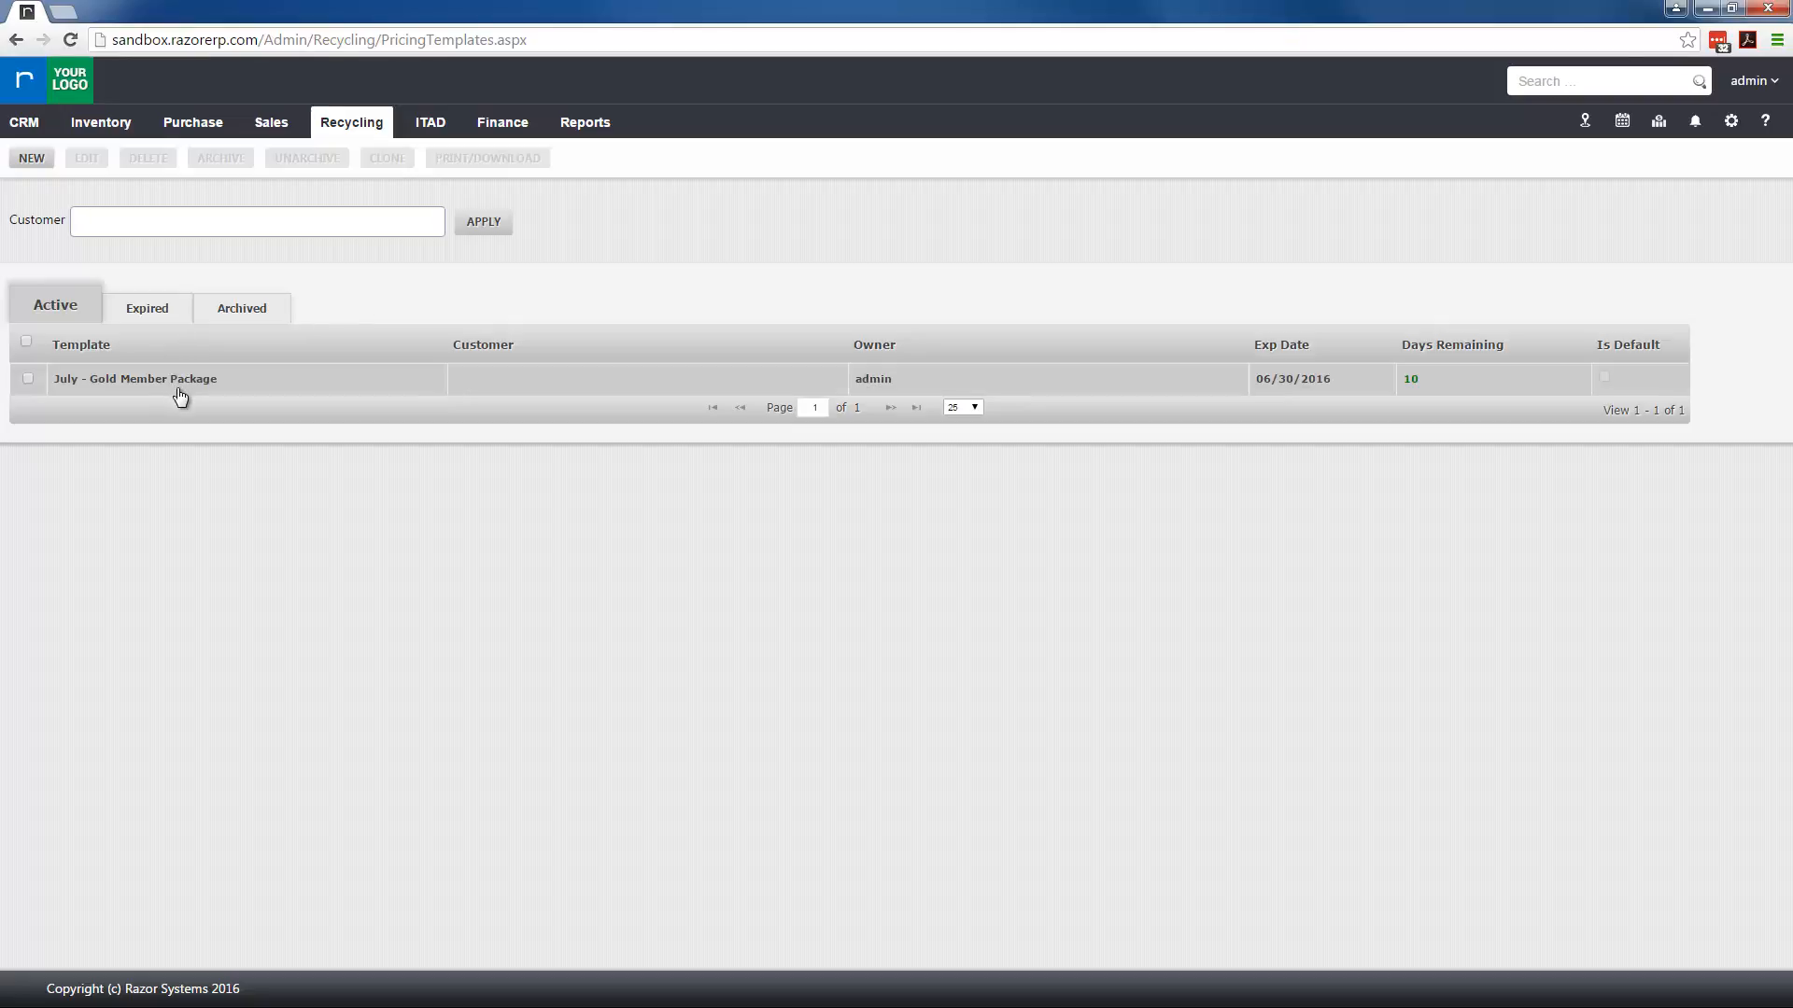
Step: Create a new pricing template named "July - Silver Package" with the date range 07/01/2016 - 07/31/2016
{"action": "left_click", "coordinate": [225, 394]}
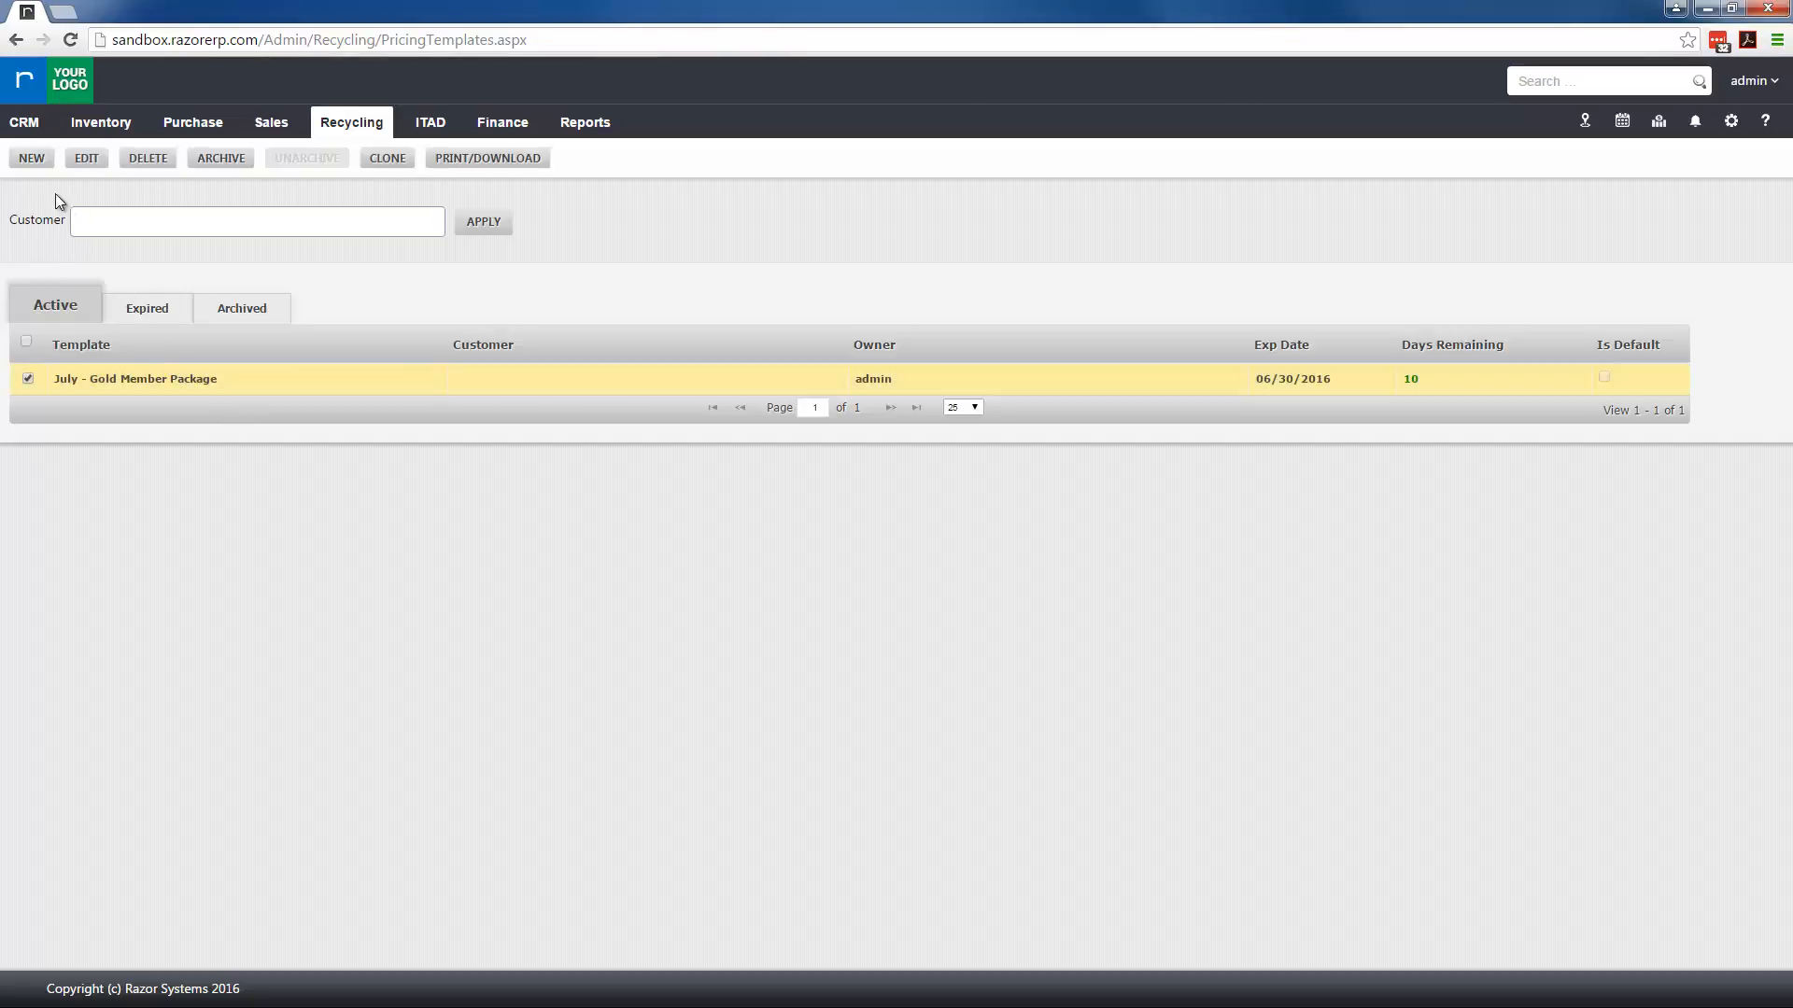
{"action": "left_click", "coordinate": [34, 163]}
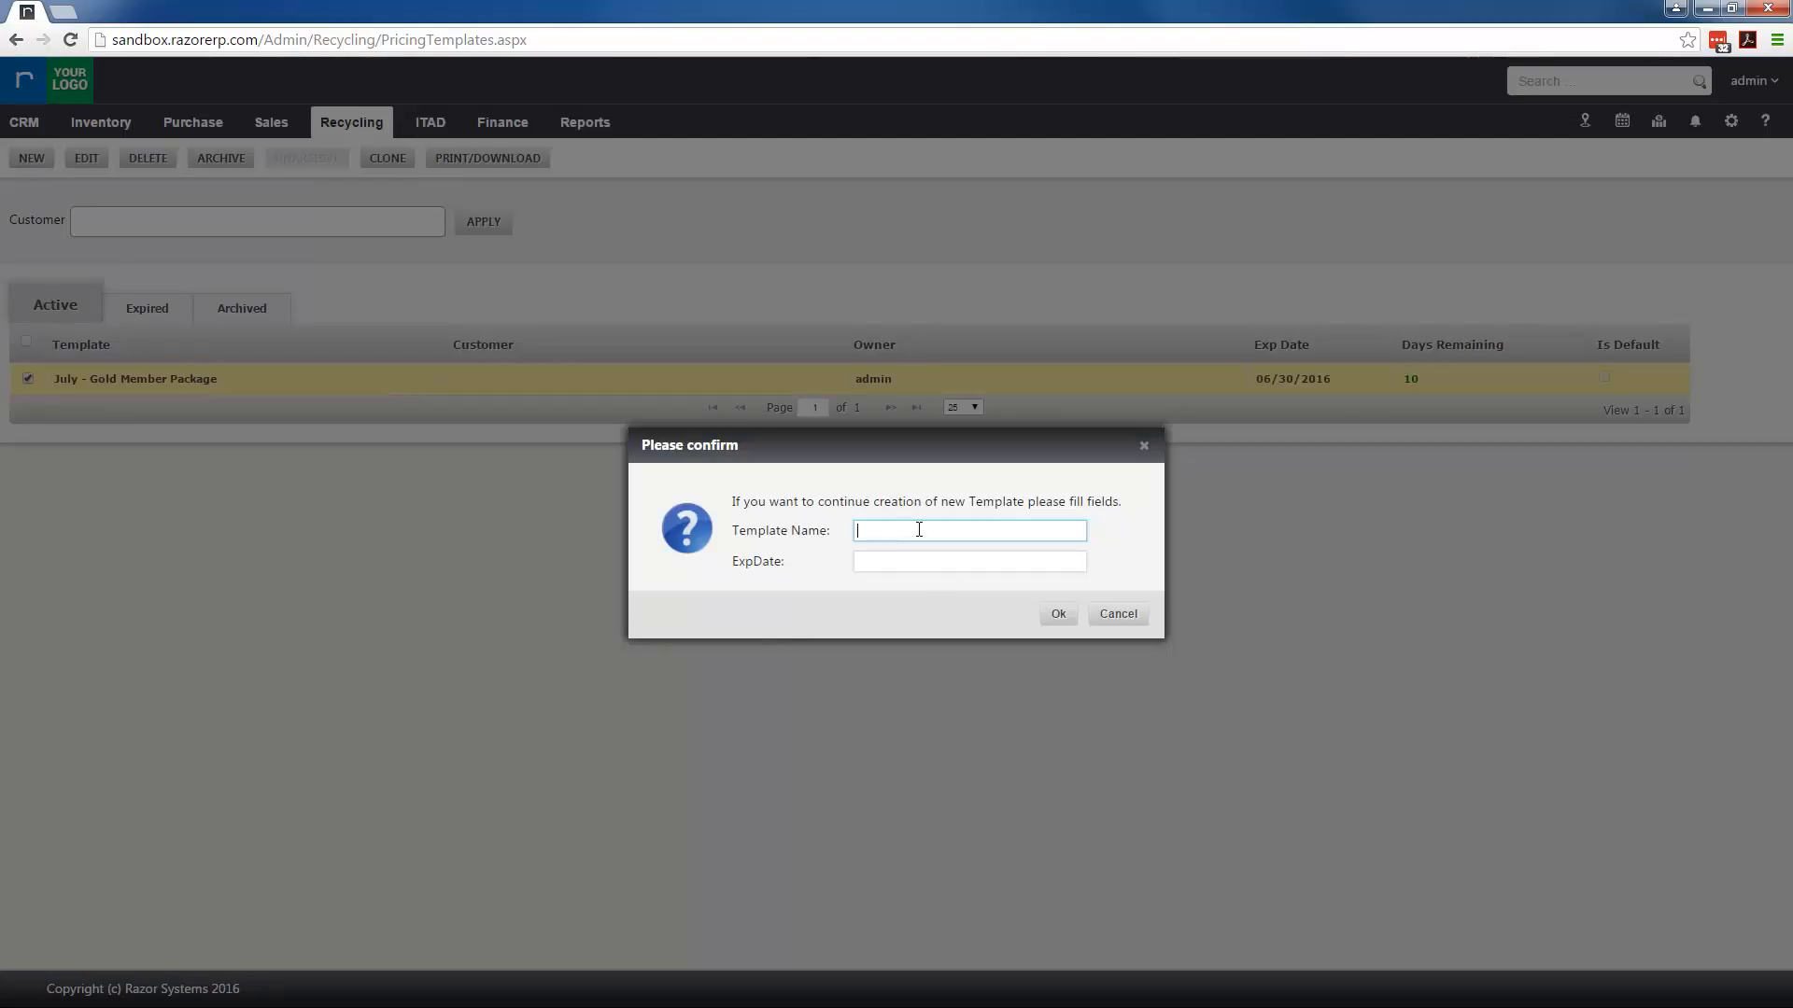
{"action": "type", "text": "July - Silver Package"}
{"action": "left_click", "coordinate": [894, 564]}
{"action": "left_click", "coordinate": [1068, 597]}
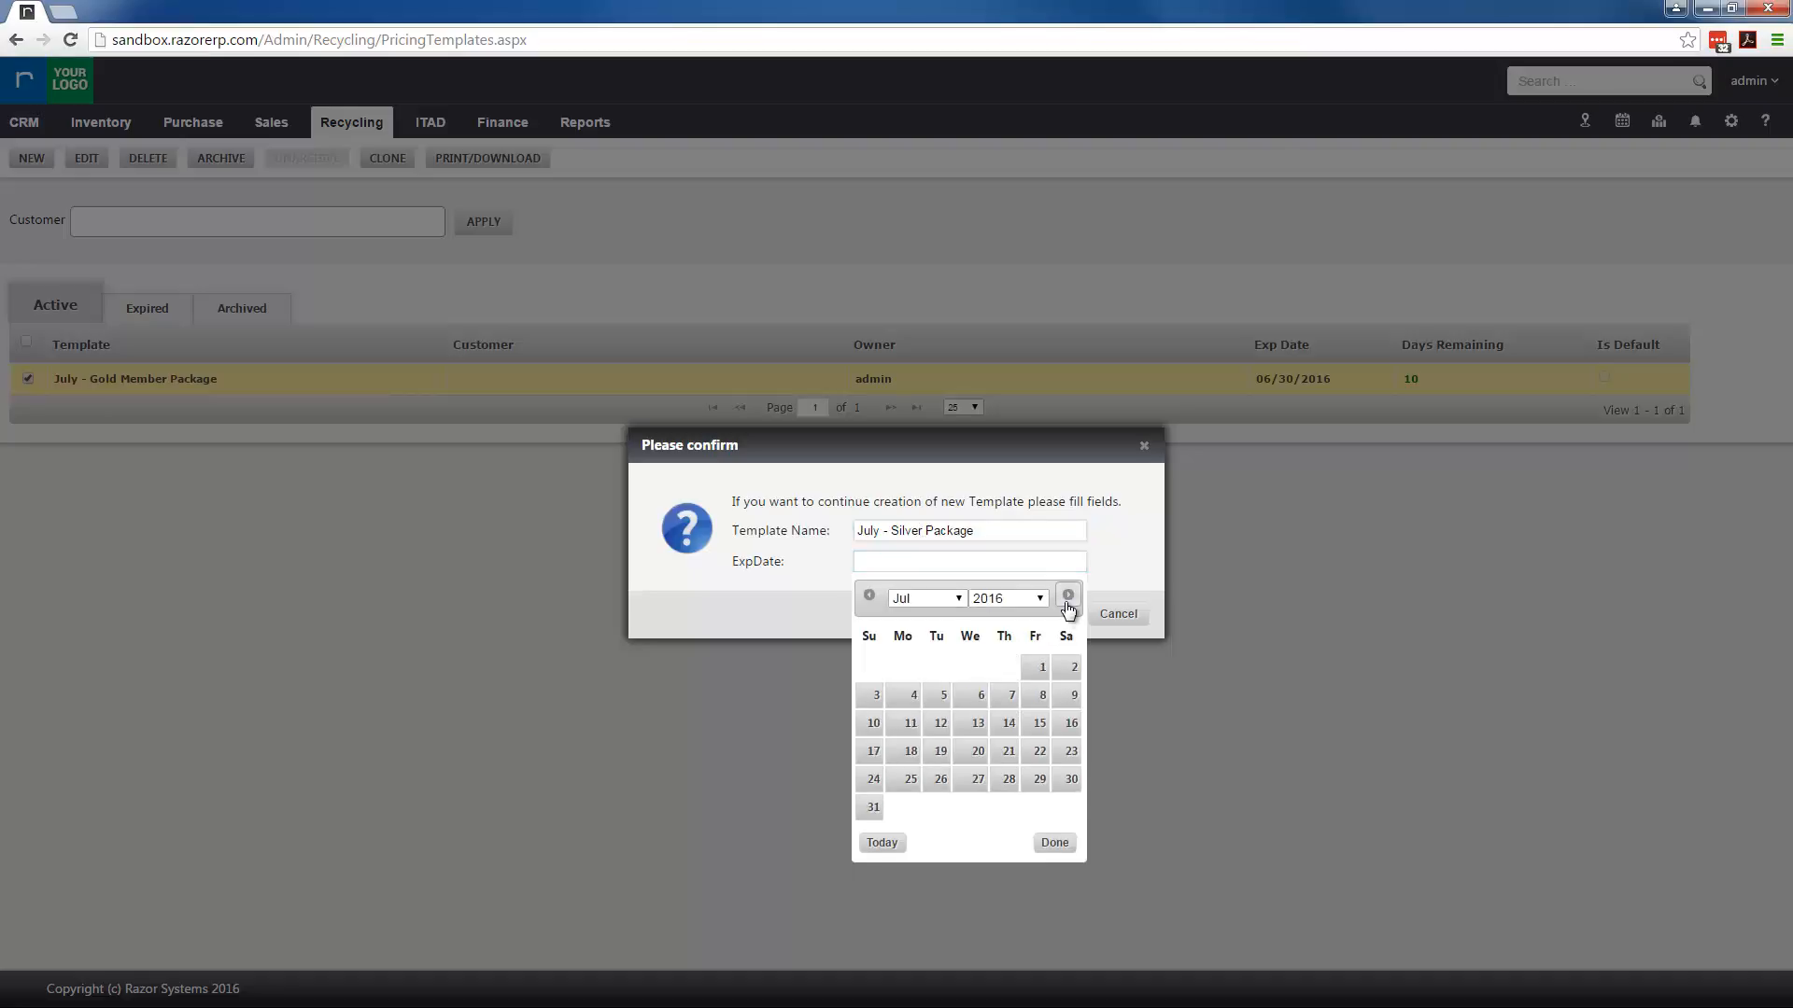
{"action": "left_click", "coordinate": [1042, 670]}
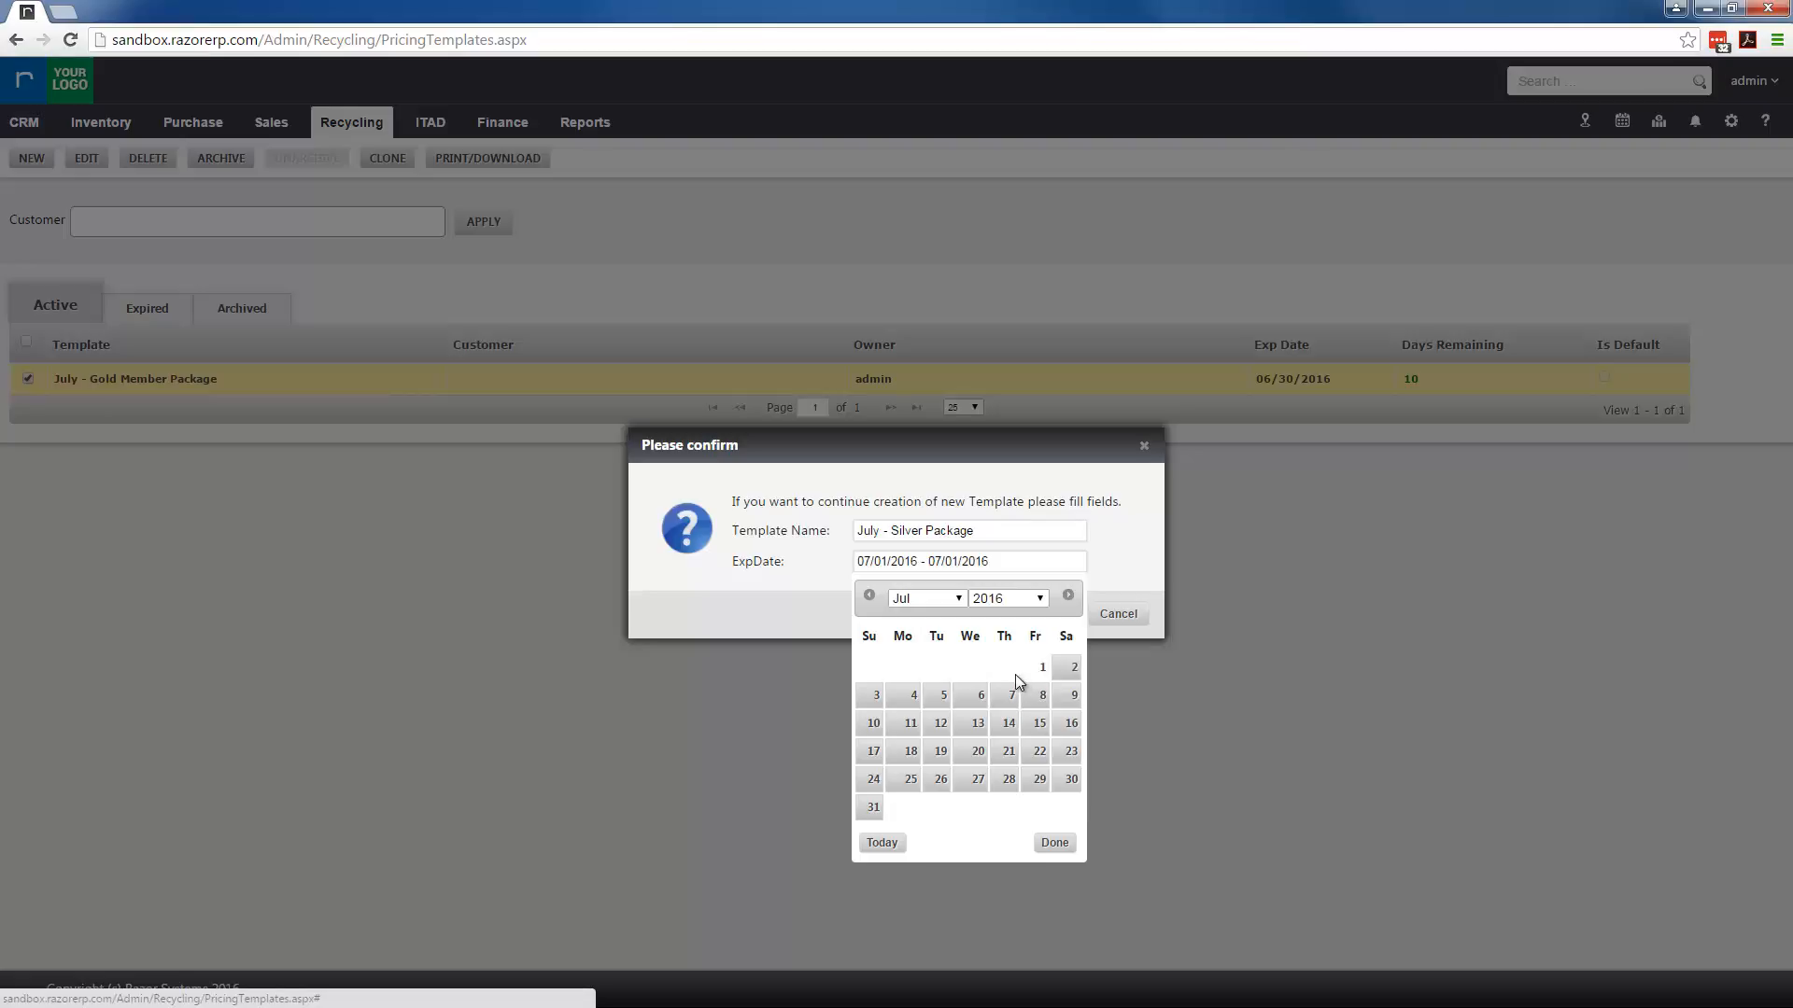
{"action": "left_click", "coordinate": [874, 809]}
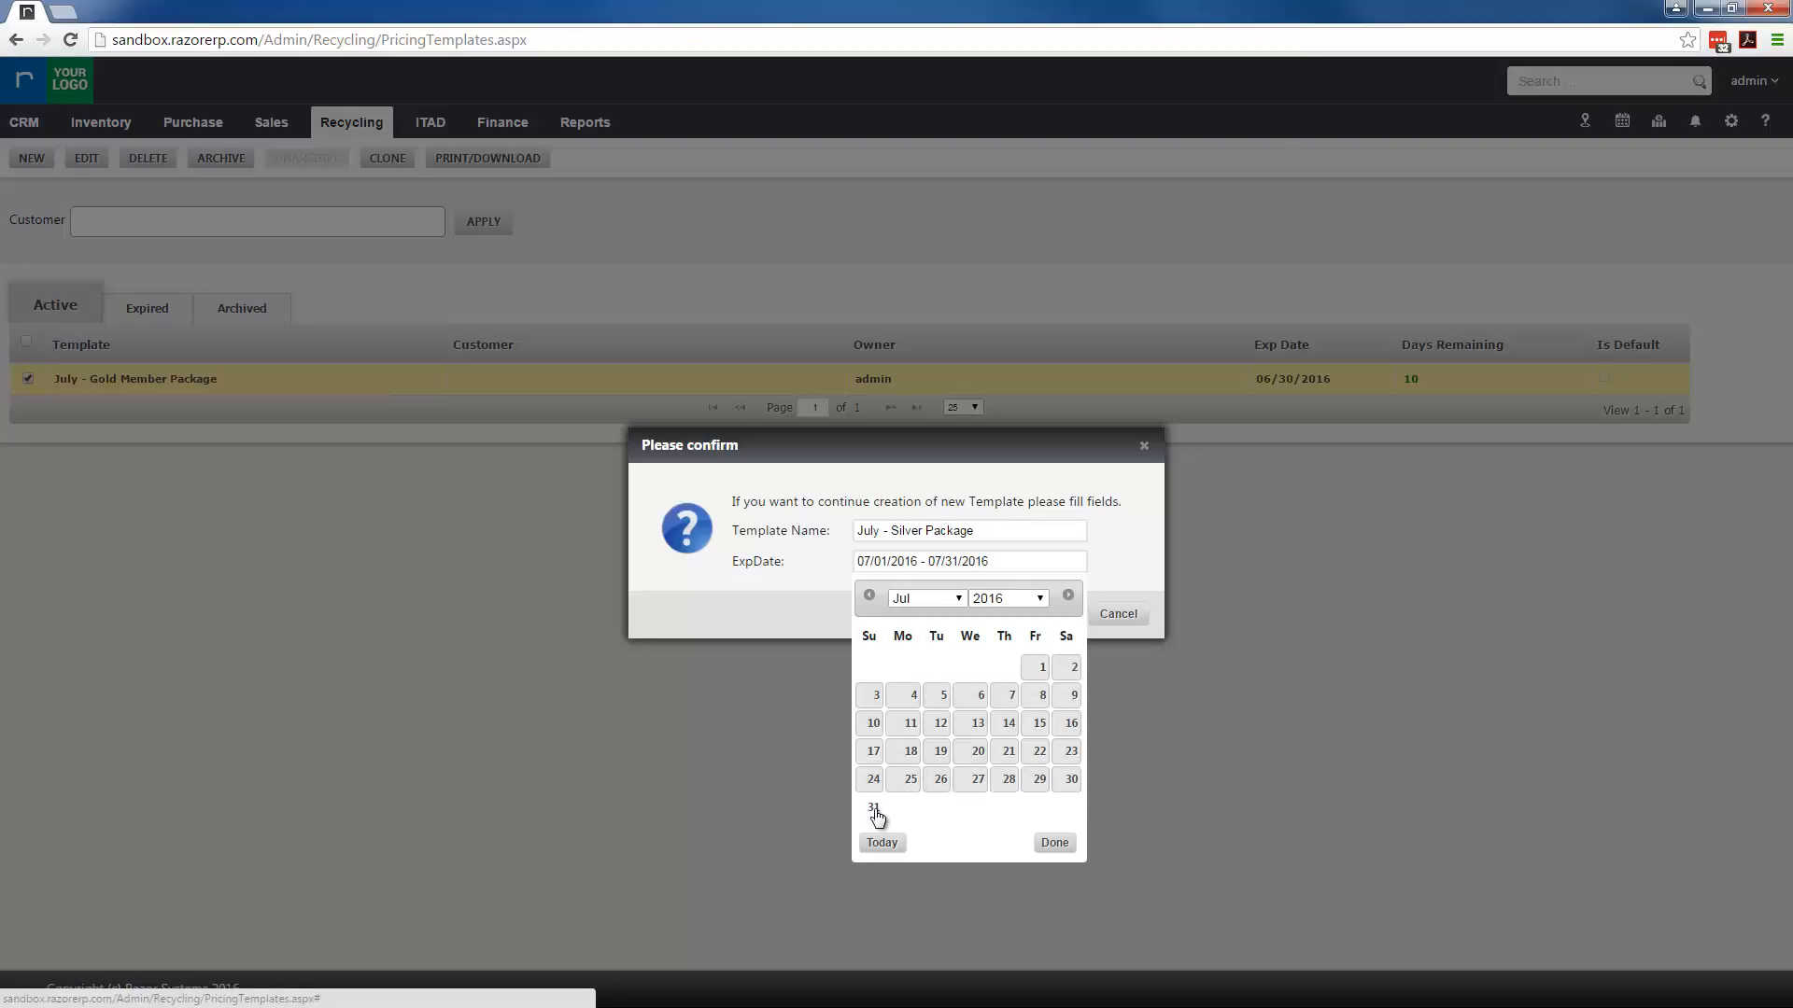
{"action": "left_click", "coordinate": [1053, 844]}
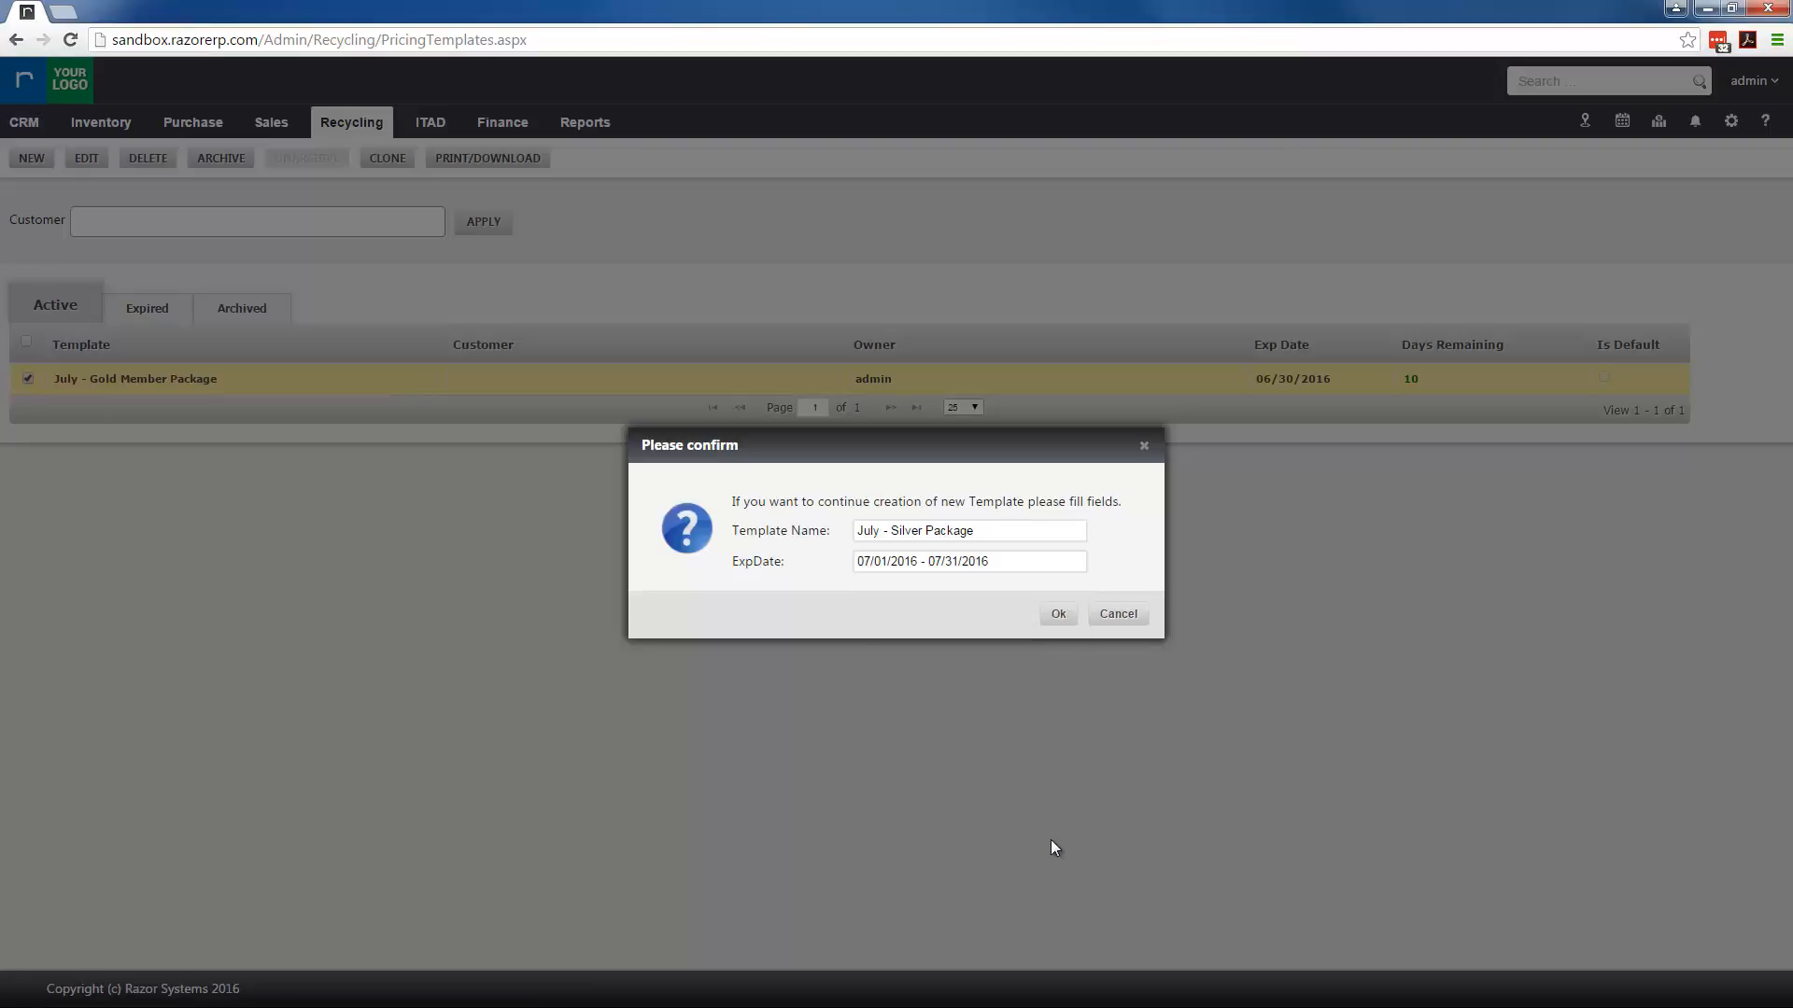
{"action": "left_click", "coordinate": [1056, 616]}
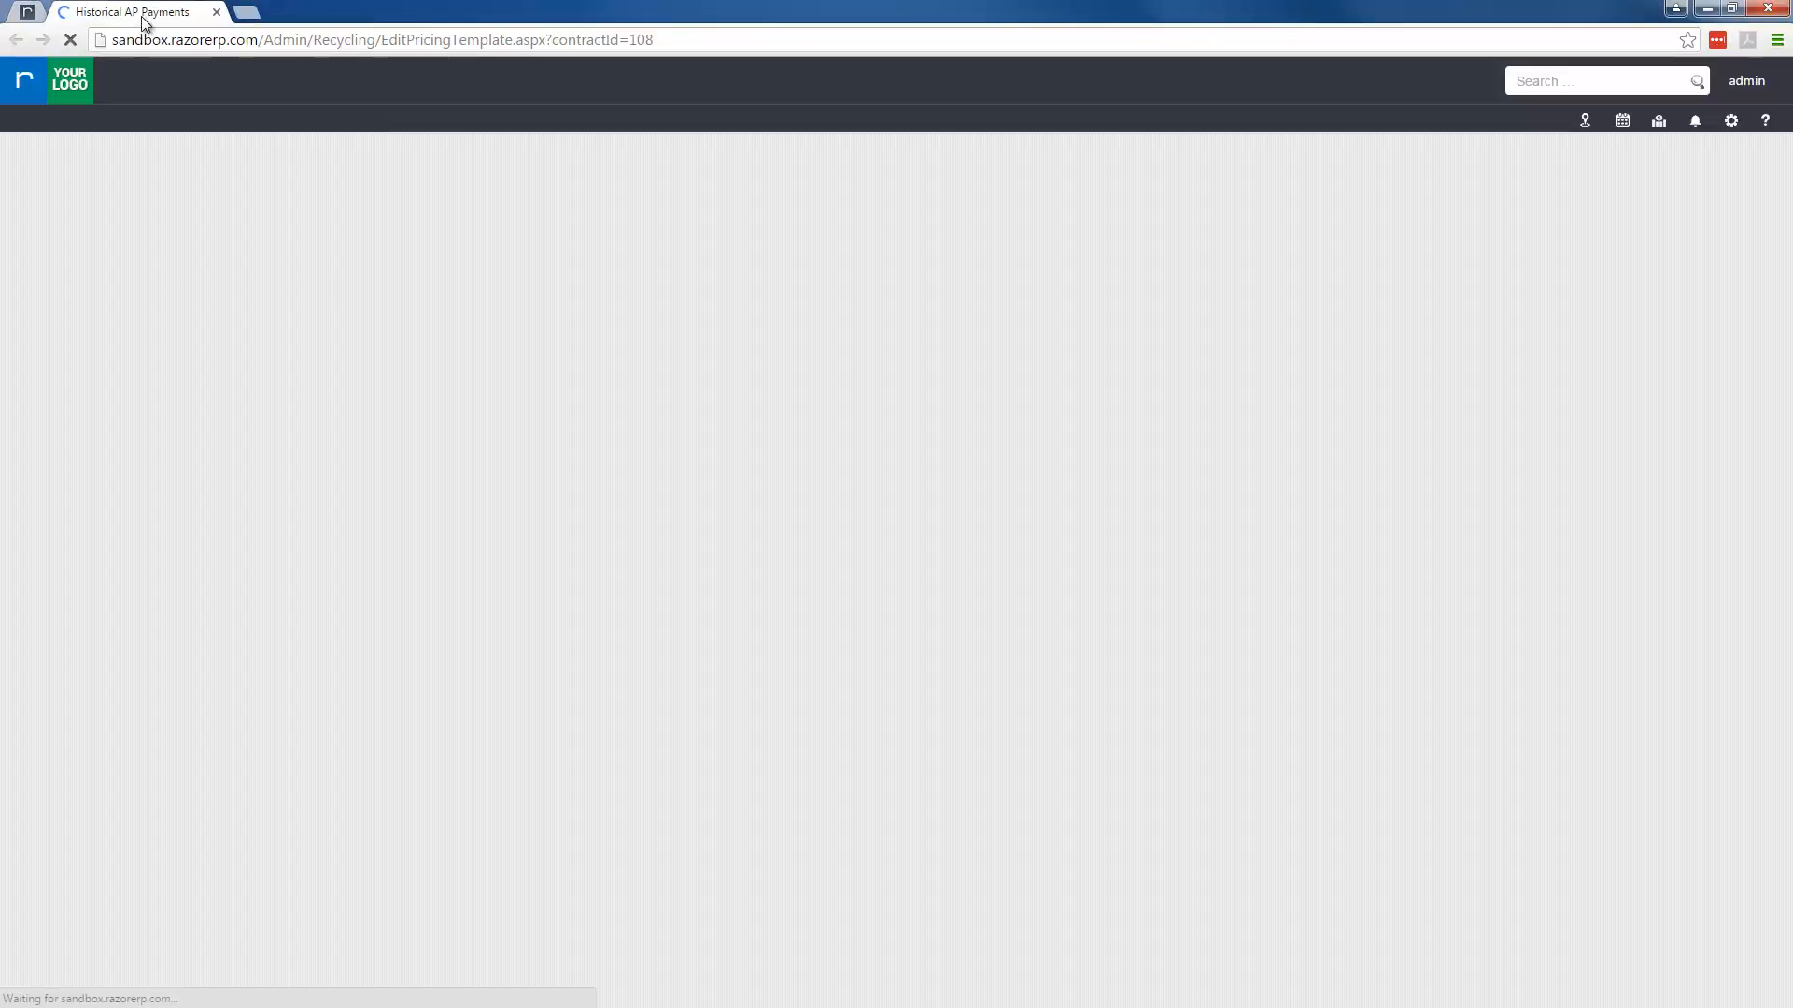
Step: Pin the new template's browser tab, check the active pricing templates list, and return to the July - Silver Package template
{"action": "right_click", "coordinate": [142, 15]}
{"action": "left_click", "coordinate": [177, 108]}
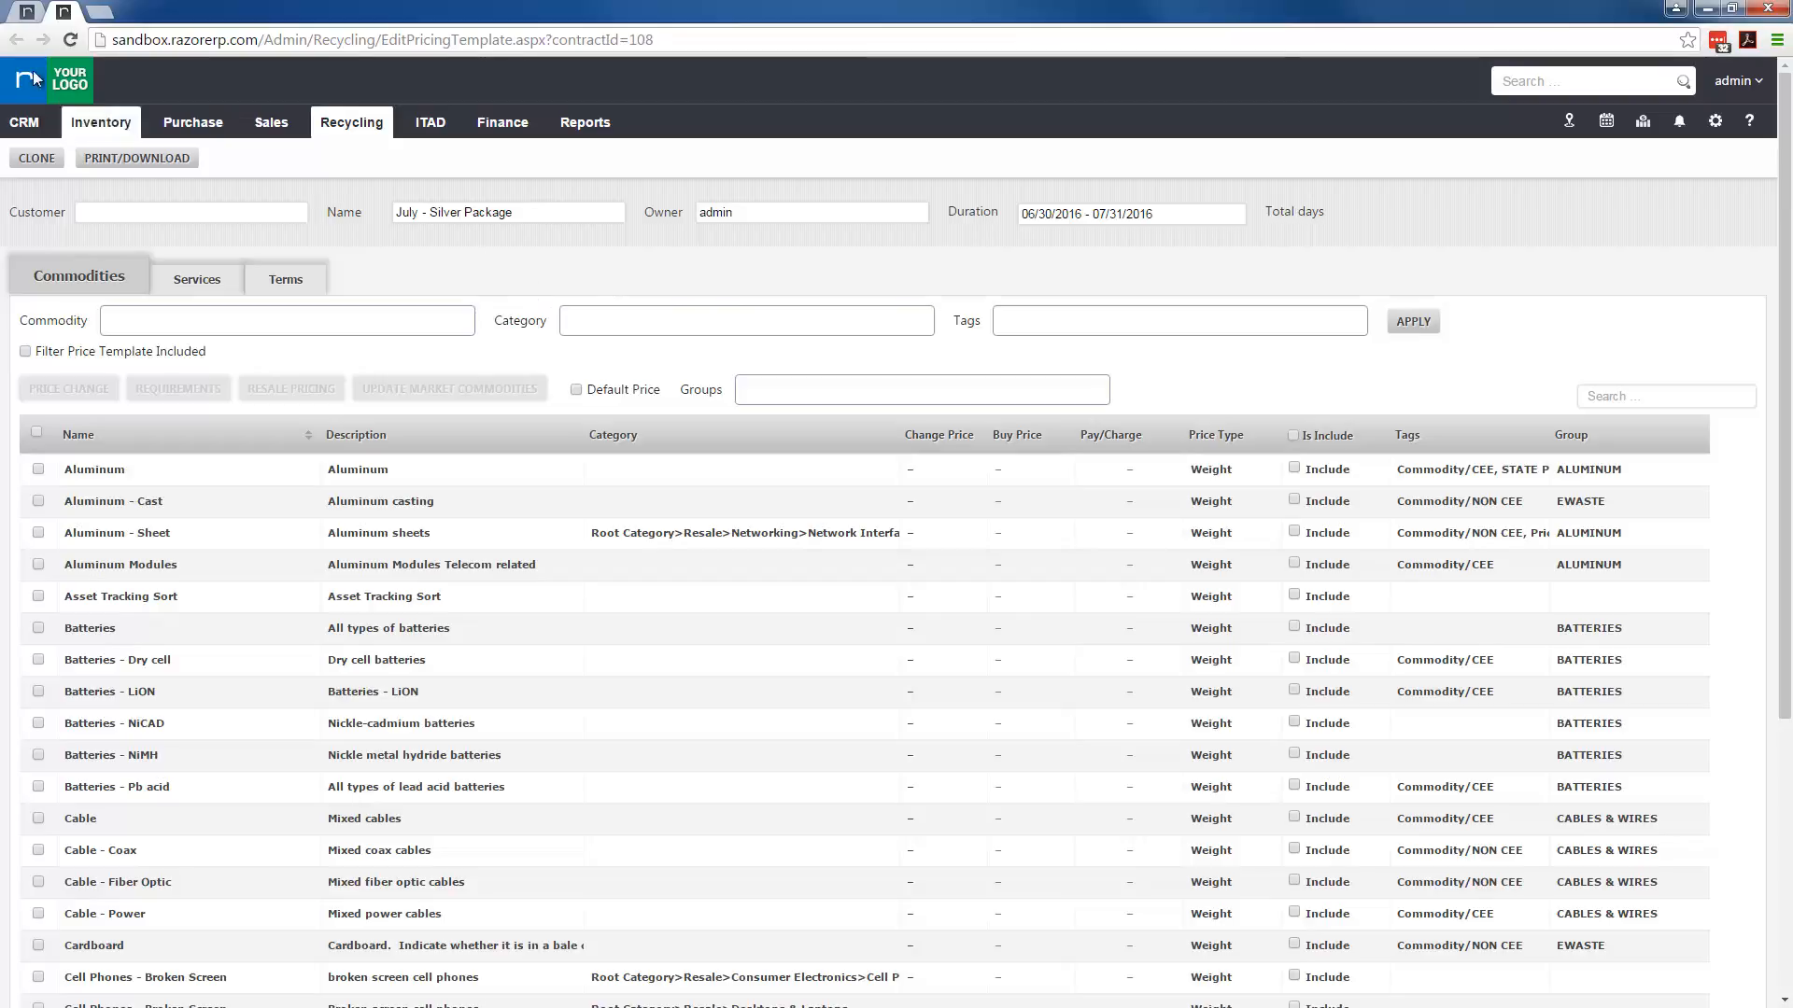
{"action": "left_click", "coordinate": [25, 13]}
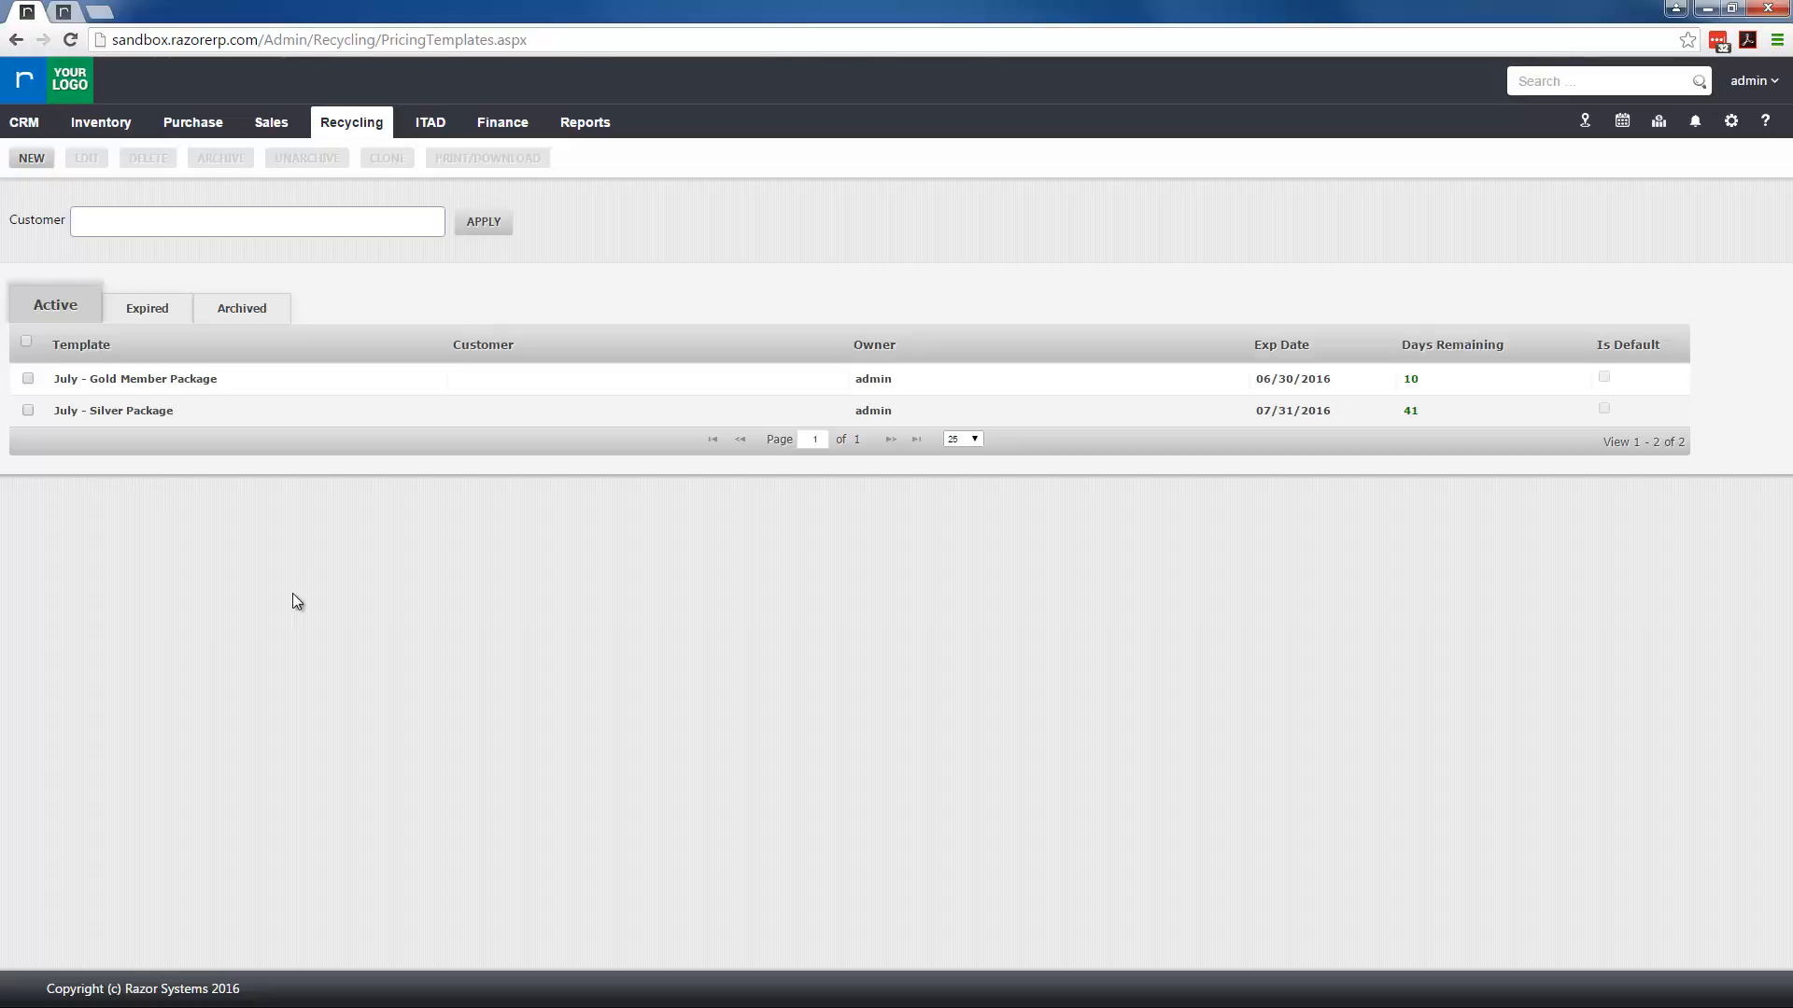
{"action": "left_click", "coordinate": [64, 11]}
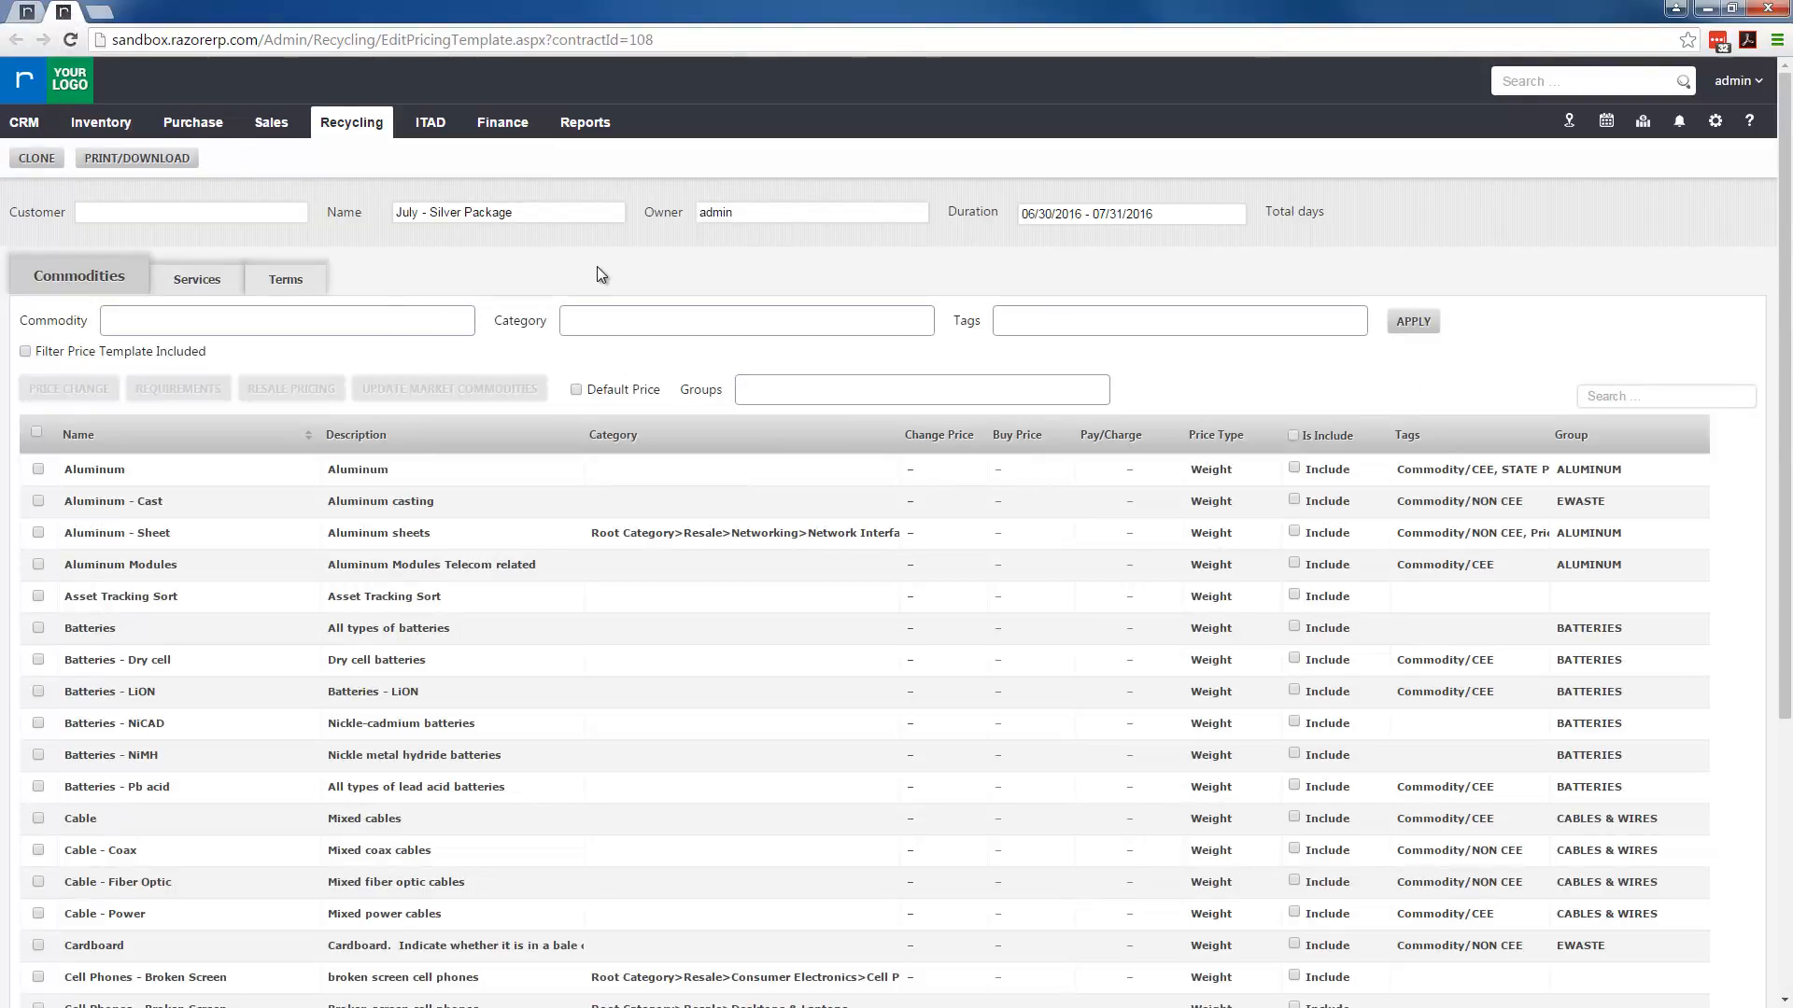
Step: Assign Razor Demo Company as the template's customer and clear the customer field again
{"action": "left_click_drag", "start_coordinate": [513, 216], "coordinate": [404, 220]}
{"action": "left_click", "coordinate": [551, 245]}
{"action": "left_click", "coordinate": [226, 216]}
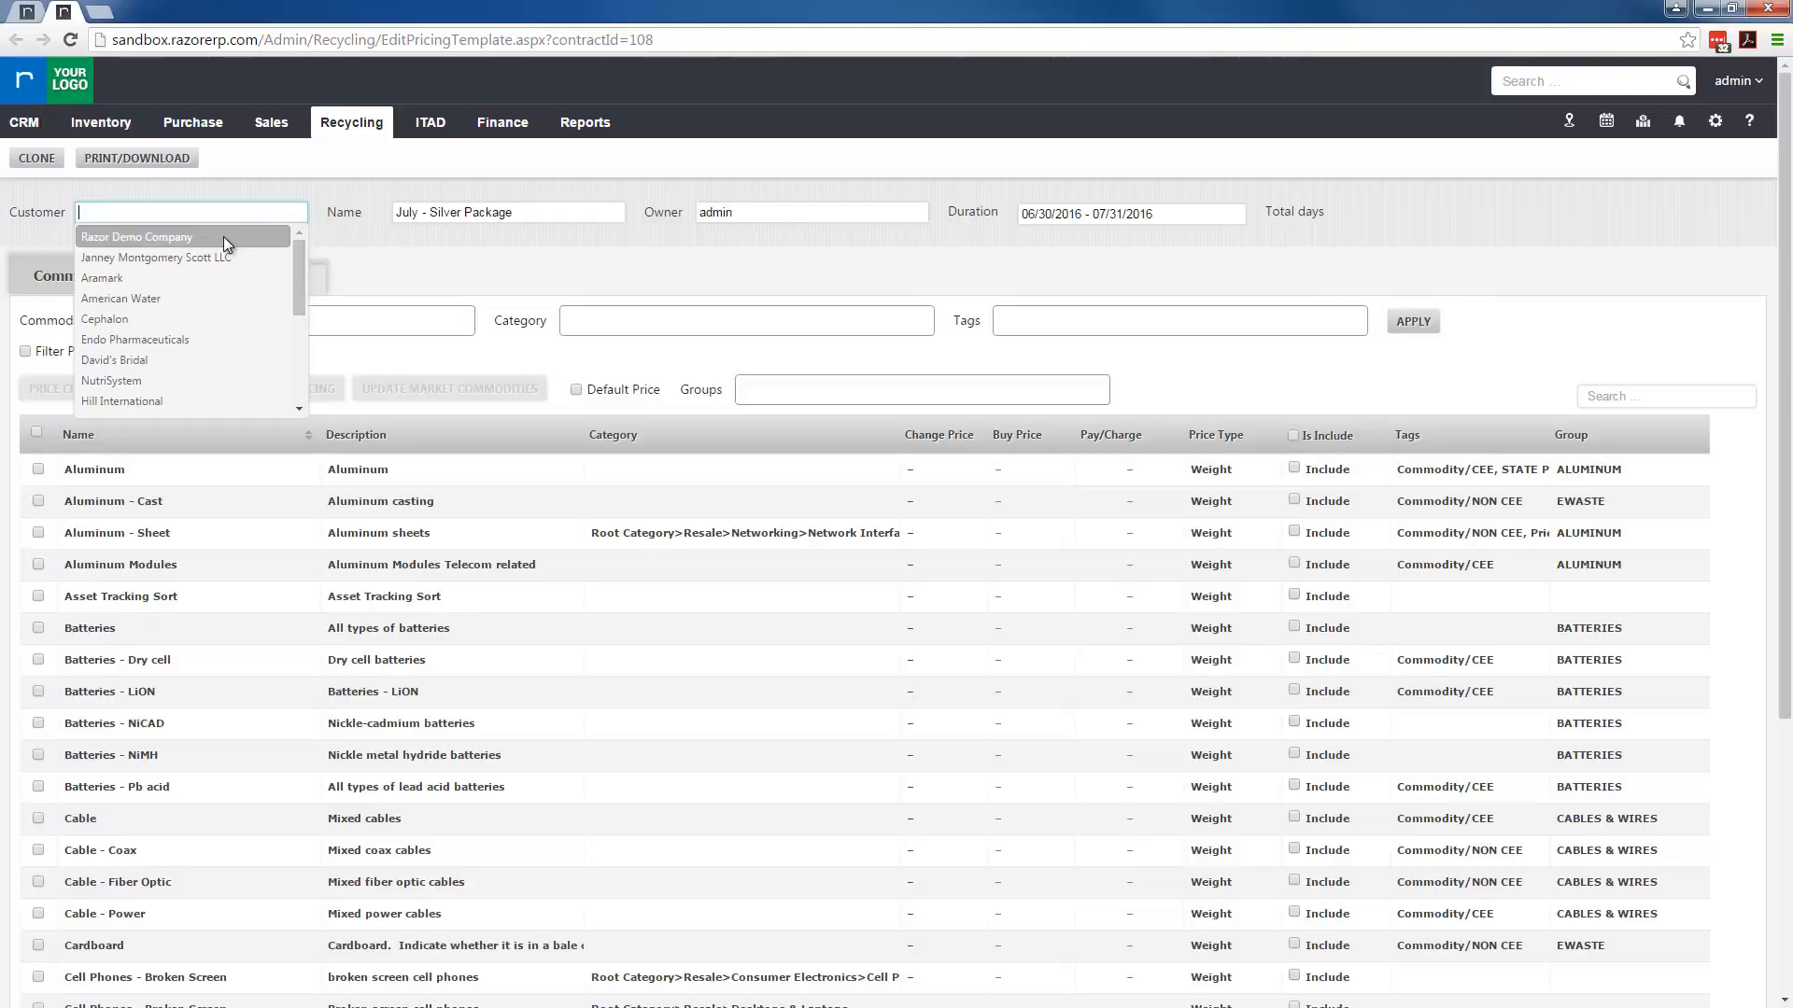
{"action": "left_click", "coordinate": [220, 237]}
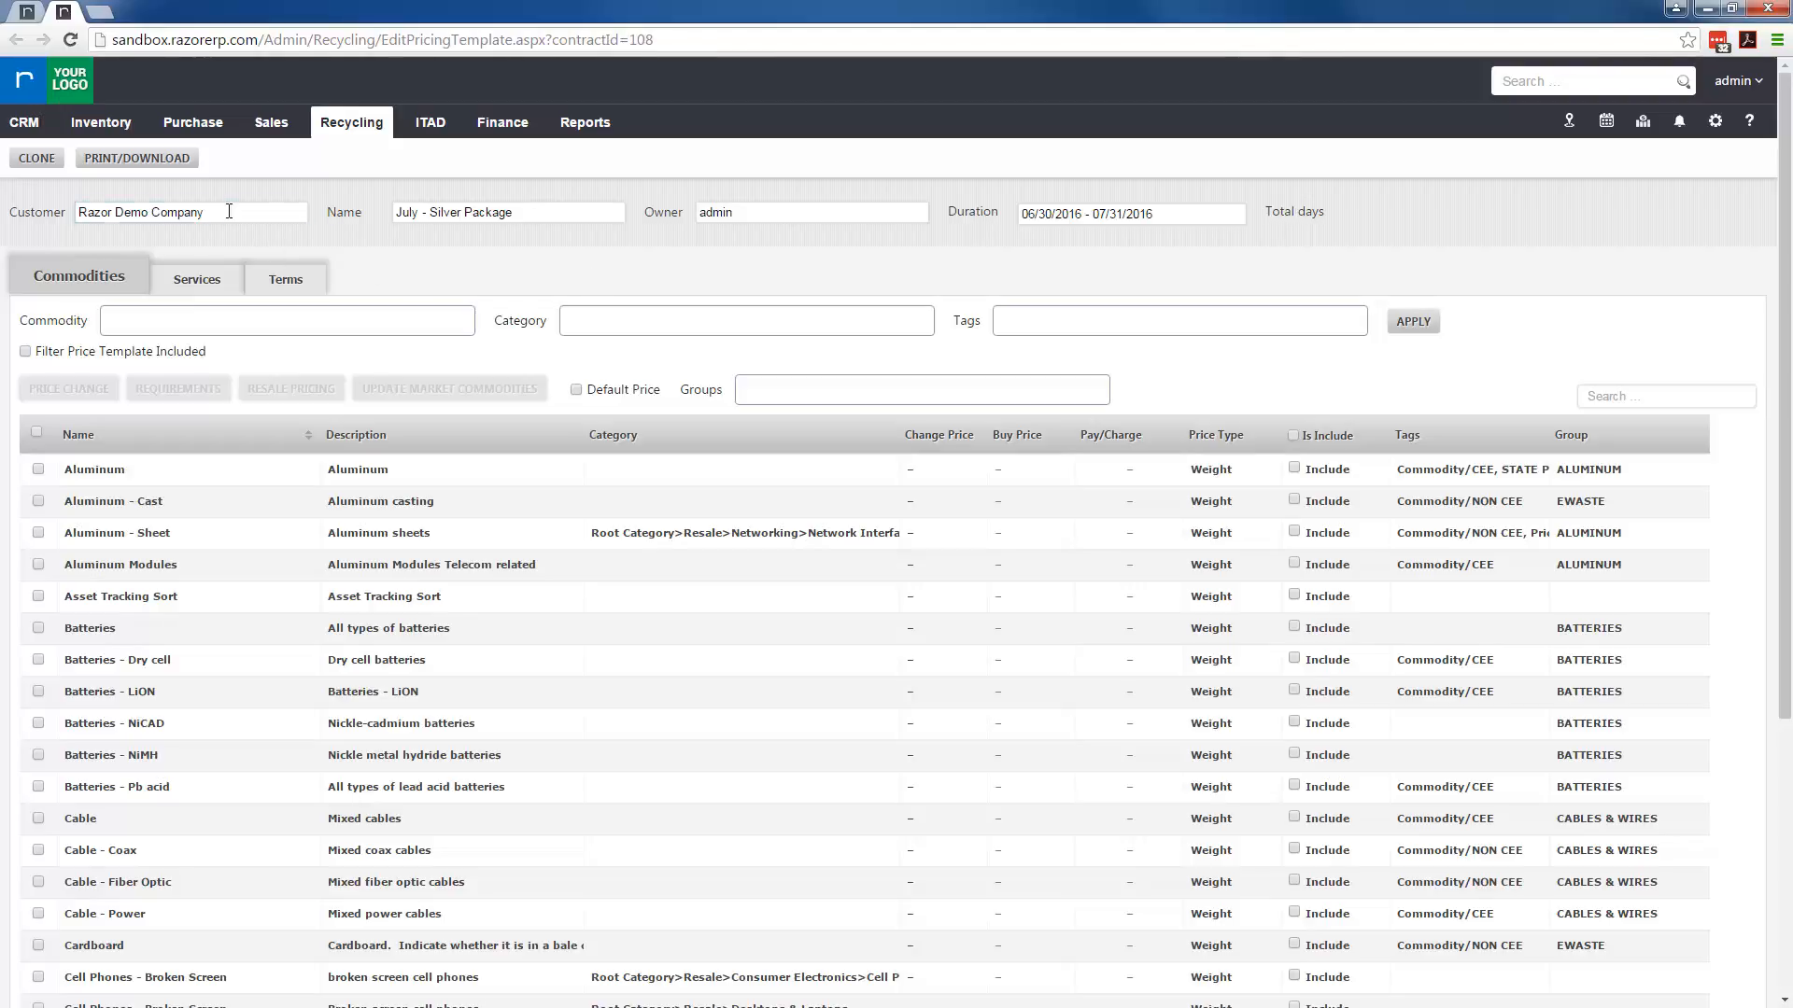
{"action": "left_click_drag", "start_coordinate": [228, 212], "coordinate": [74, 217]}
{"action": "key", "text": "BackSpace"}
{"action": "left_click", "coordinate": [435, 277]}
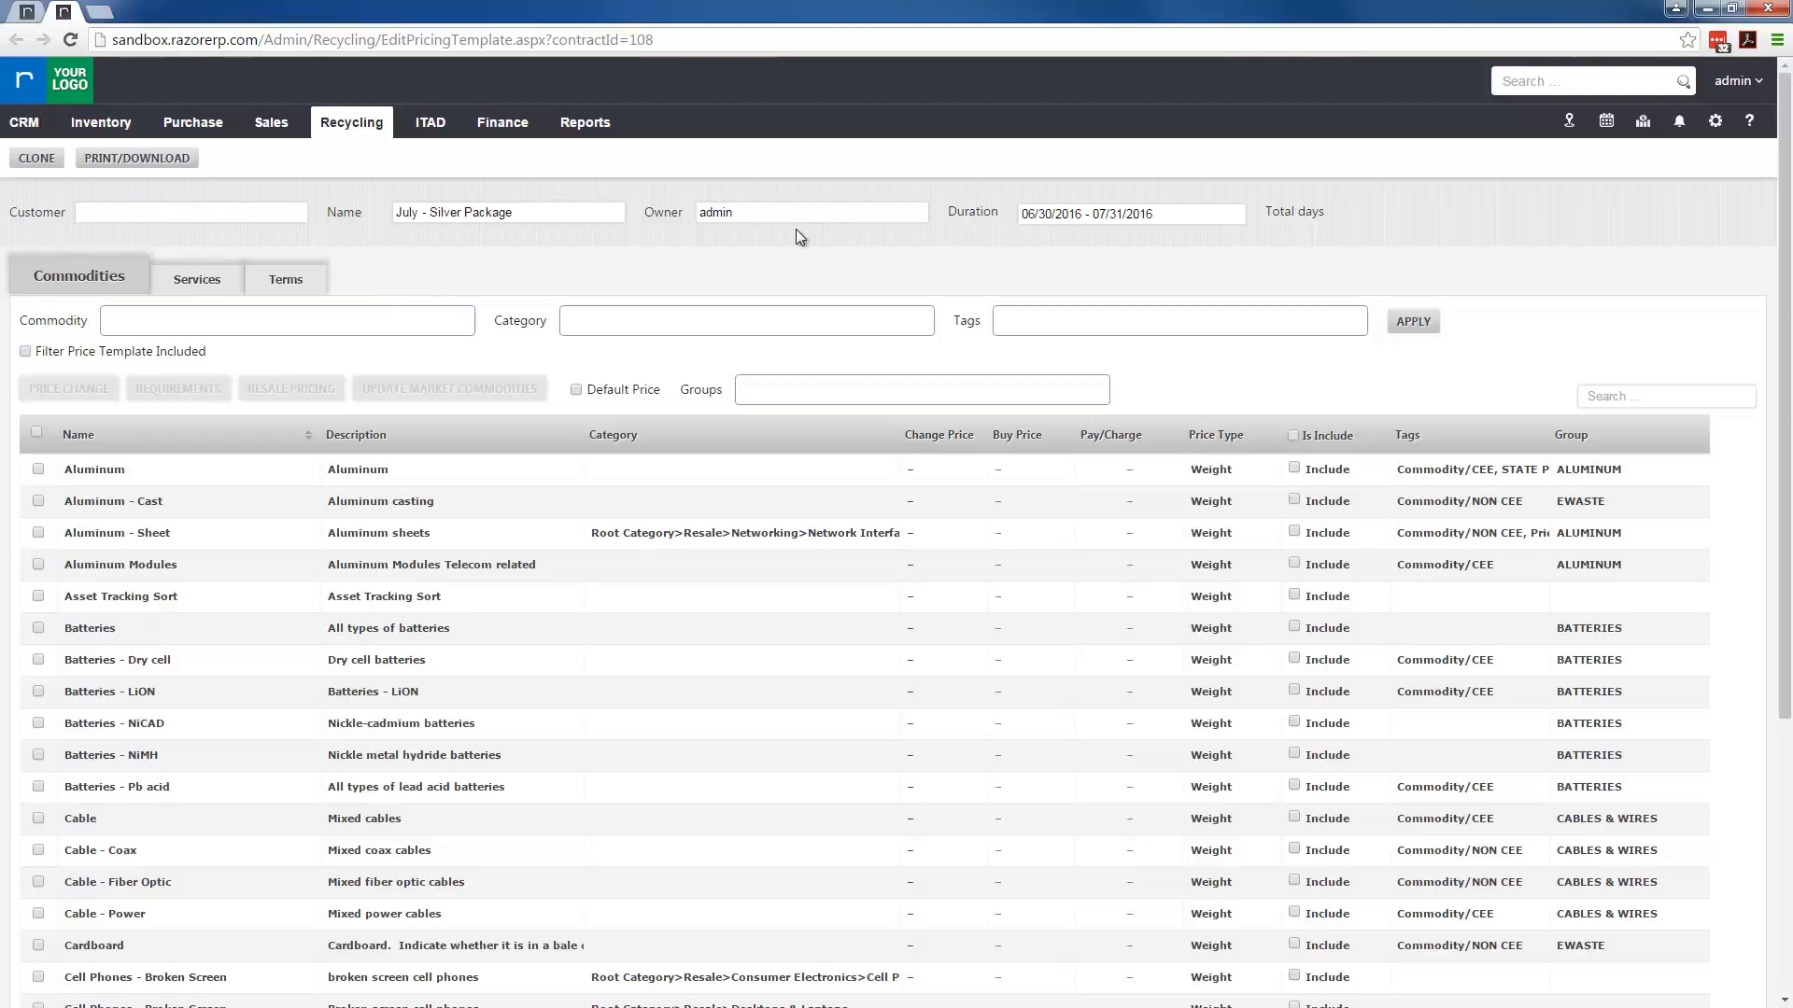
Step: Replace the template's owner with another user, found by the start of that user's name
{"action": "left_click_drag", "start_coordinate": [772, 209], "coordinate": [525, 209]}
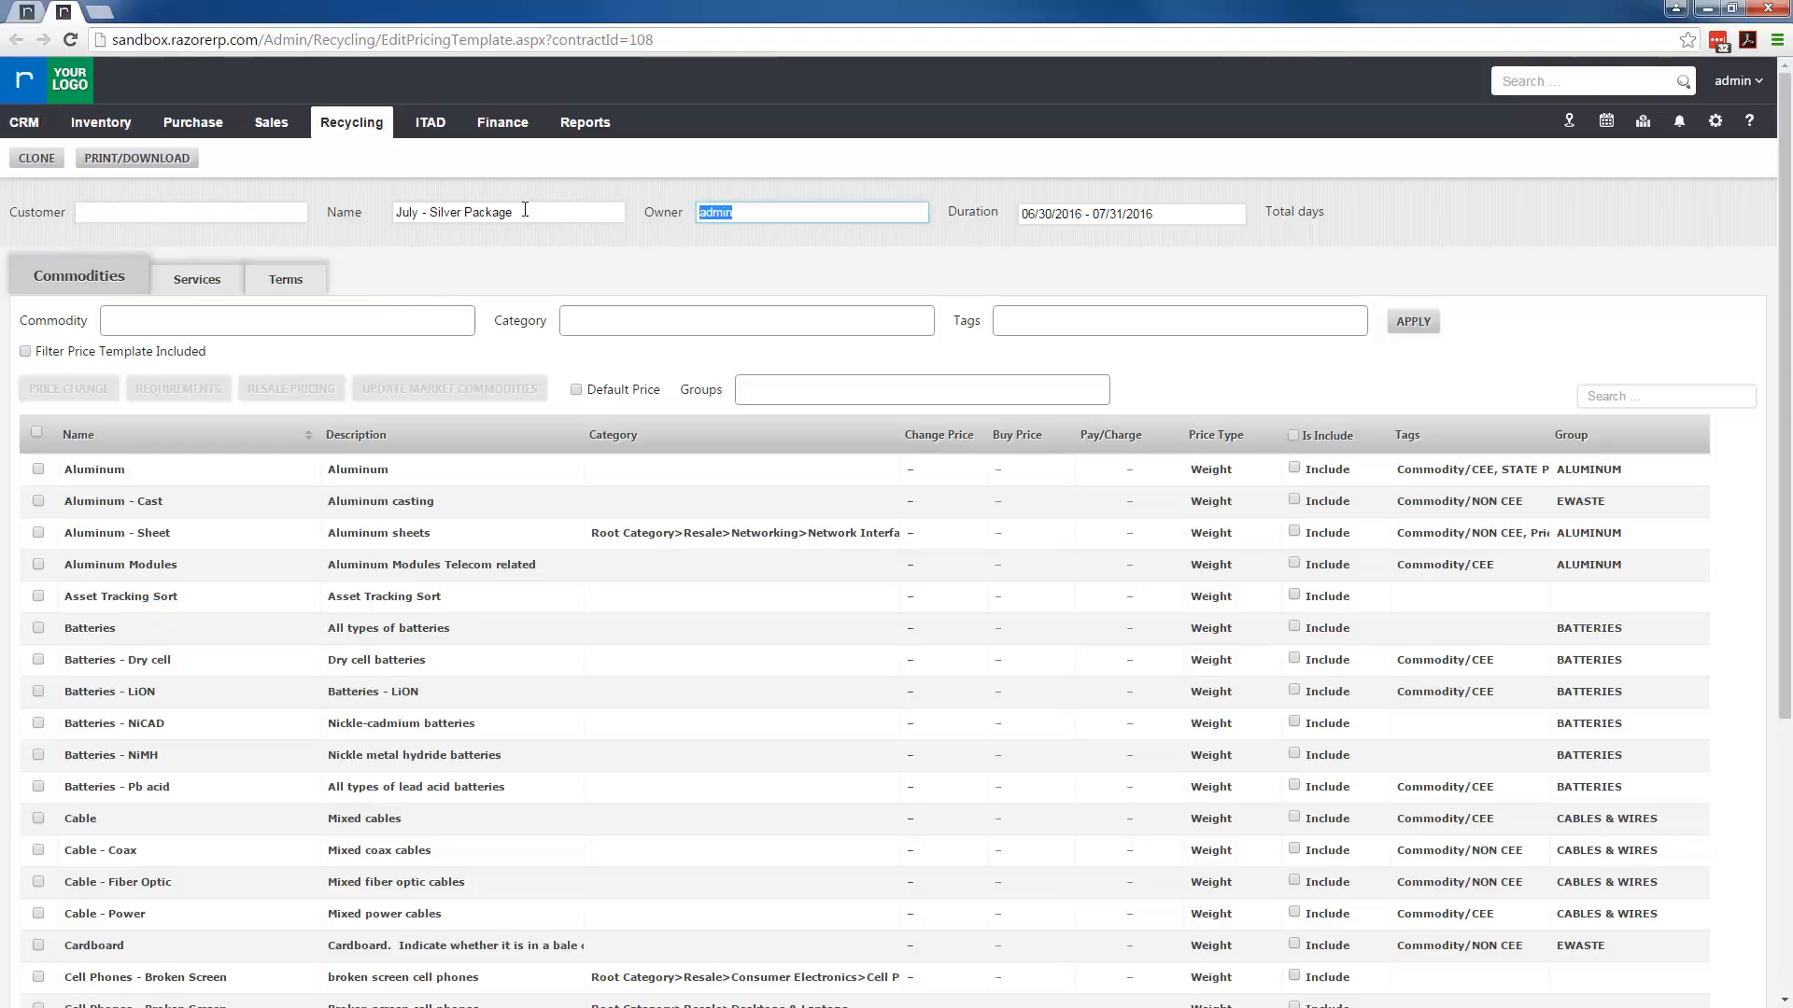
{"action": "type", "text": "con"}
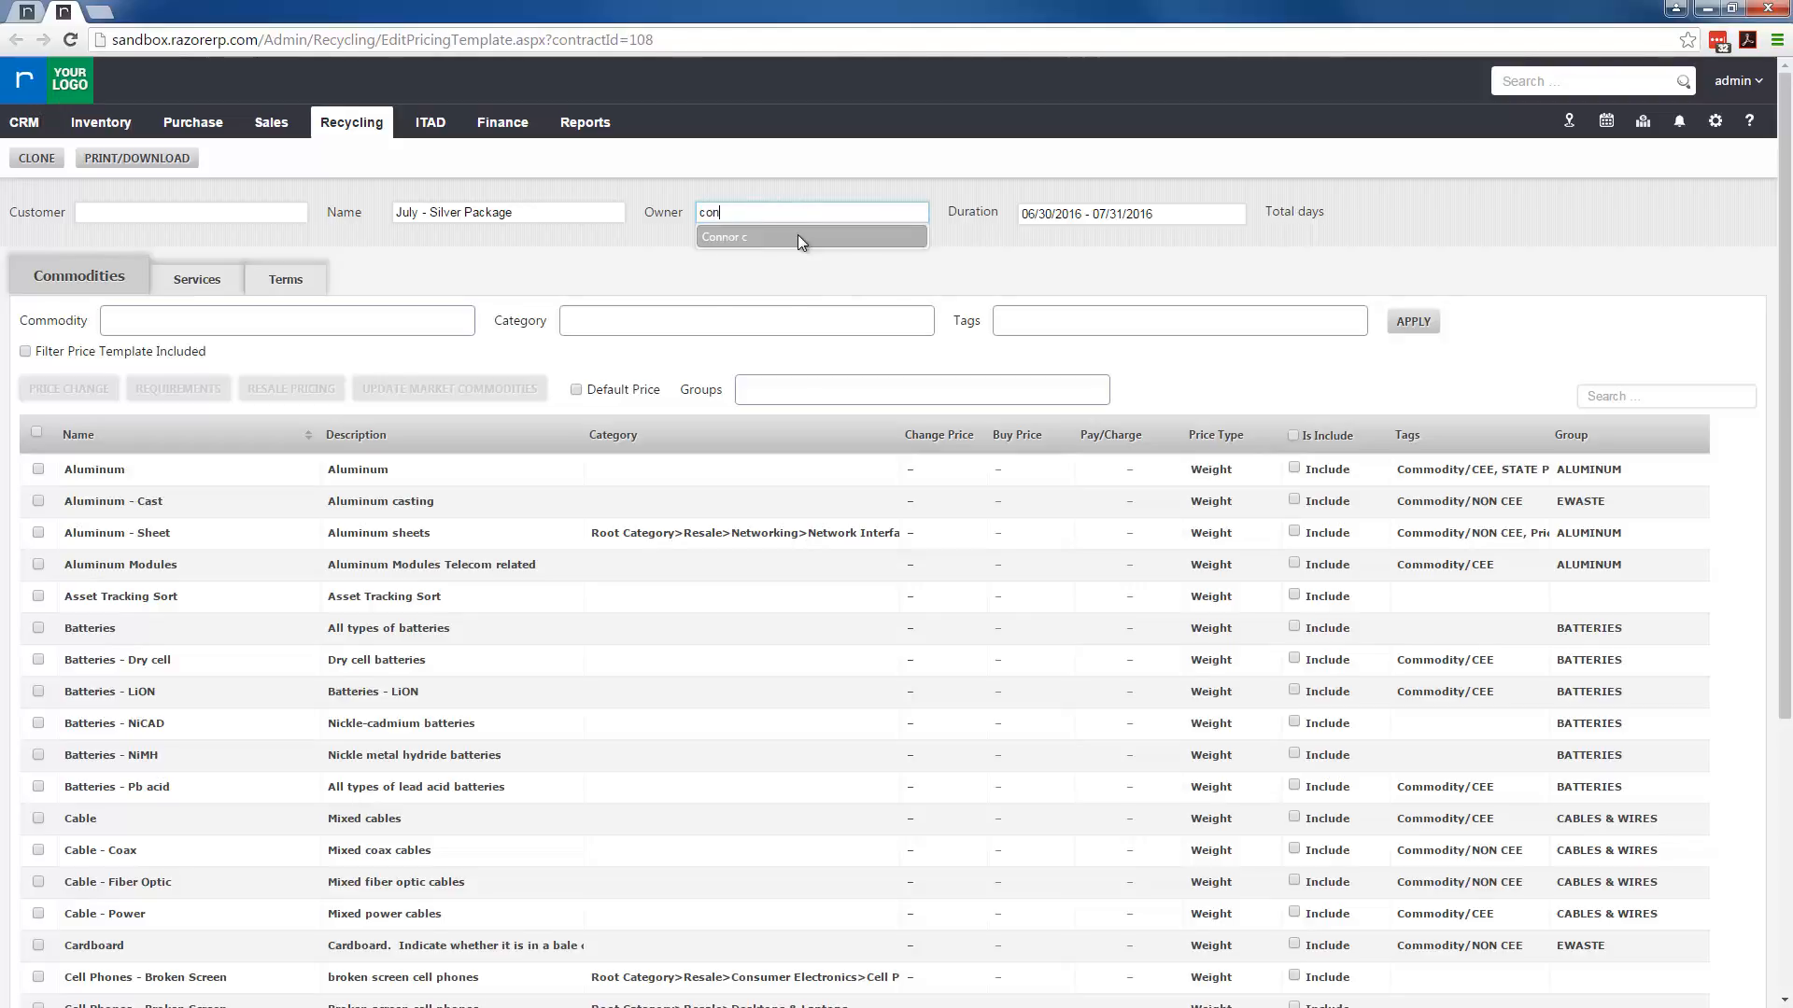
{"action": "left_click", "coordinate": [797, 237]}
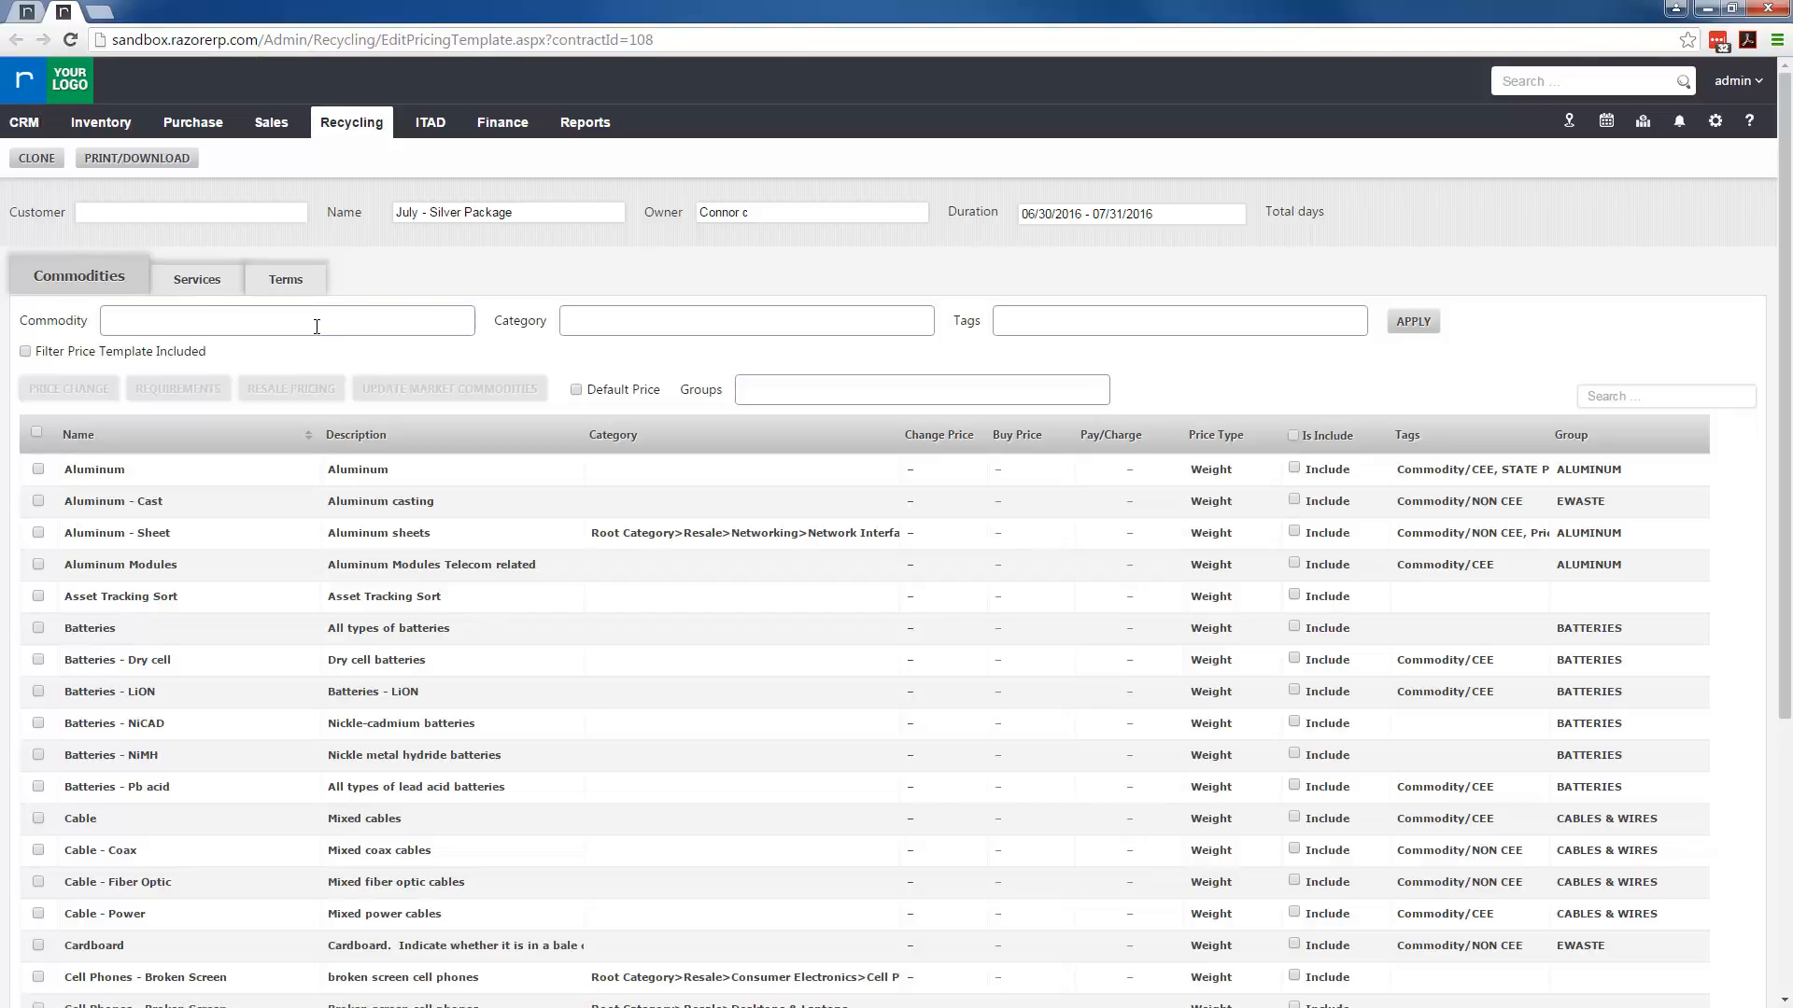
Step: Include the Aluminum commodity in the template and set its buy price to 0.5
{"action": "scroll", "coordinate": [1700, 673], "scroll_direction": "down", "scroll_amount": 5}
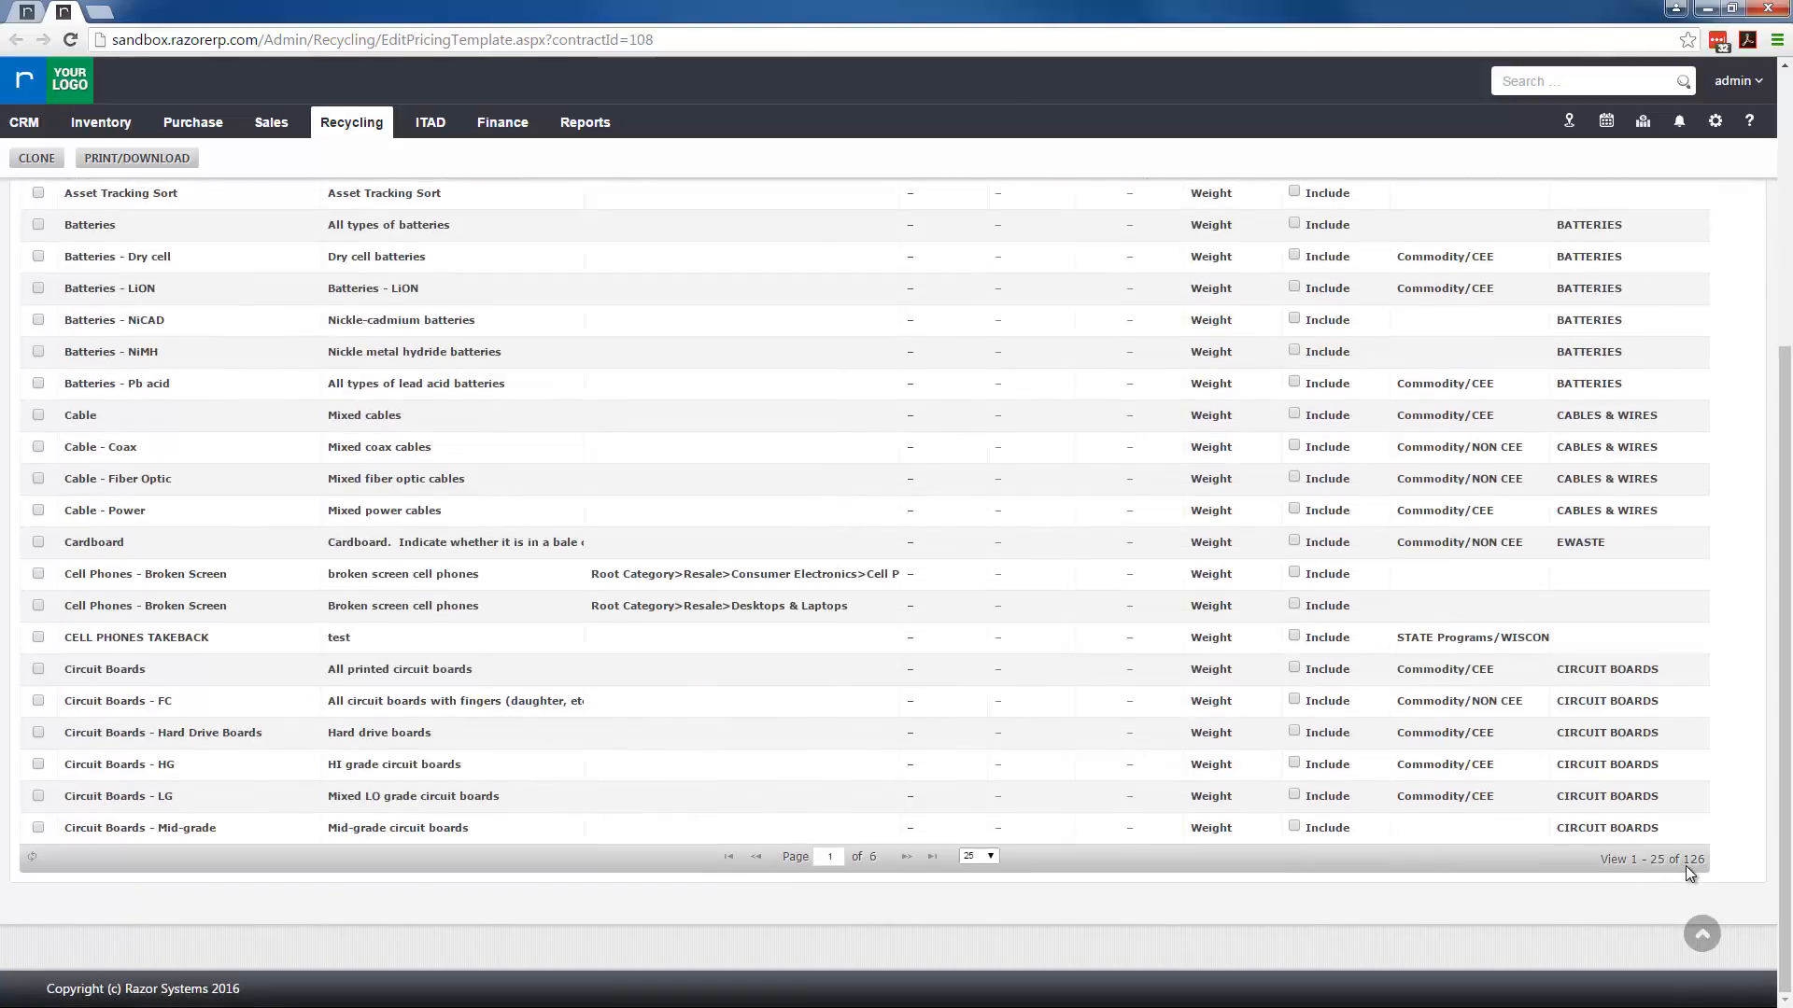
{"action": "scroll", "coordinate": [1708, 602], "scroll_direction": "up", "scroll_amount": 5}
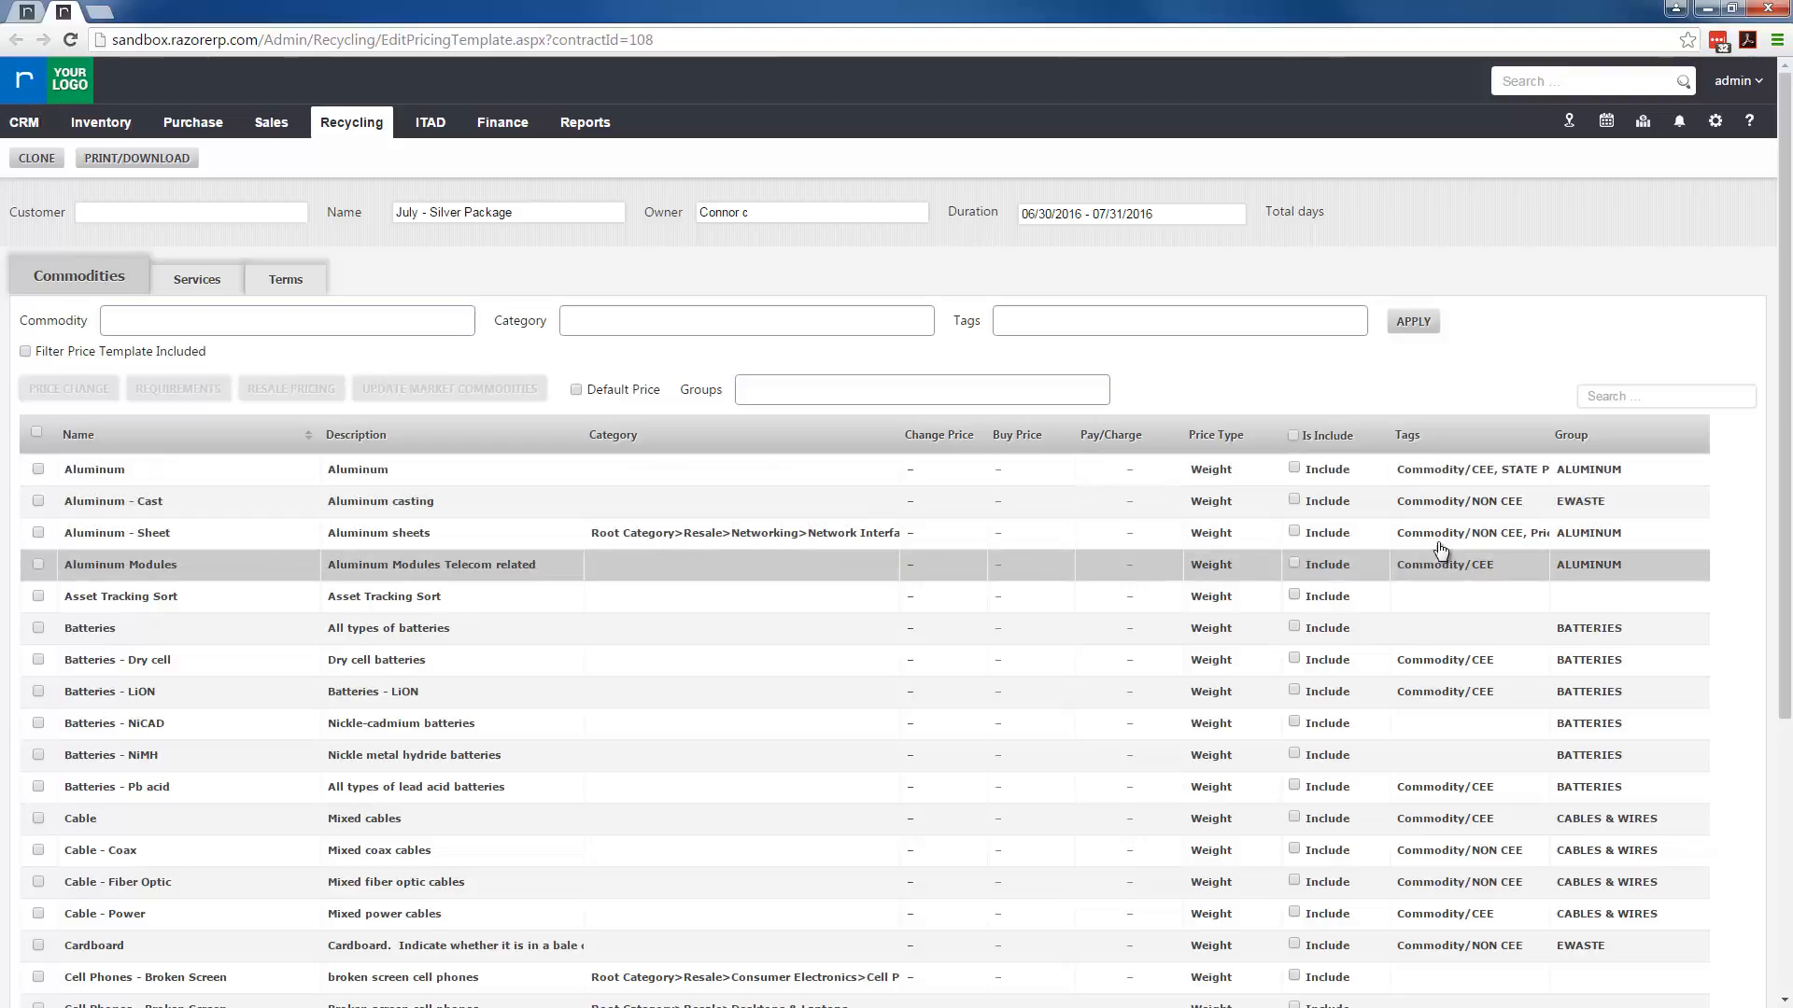
{"action": "left_click", "coordinate": [1294, 467]}
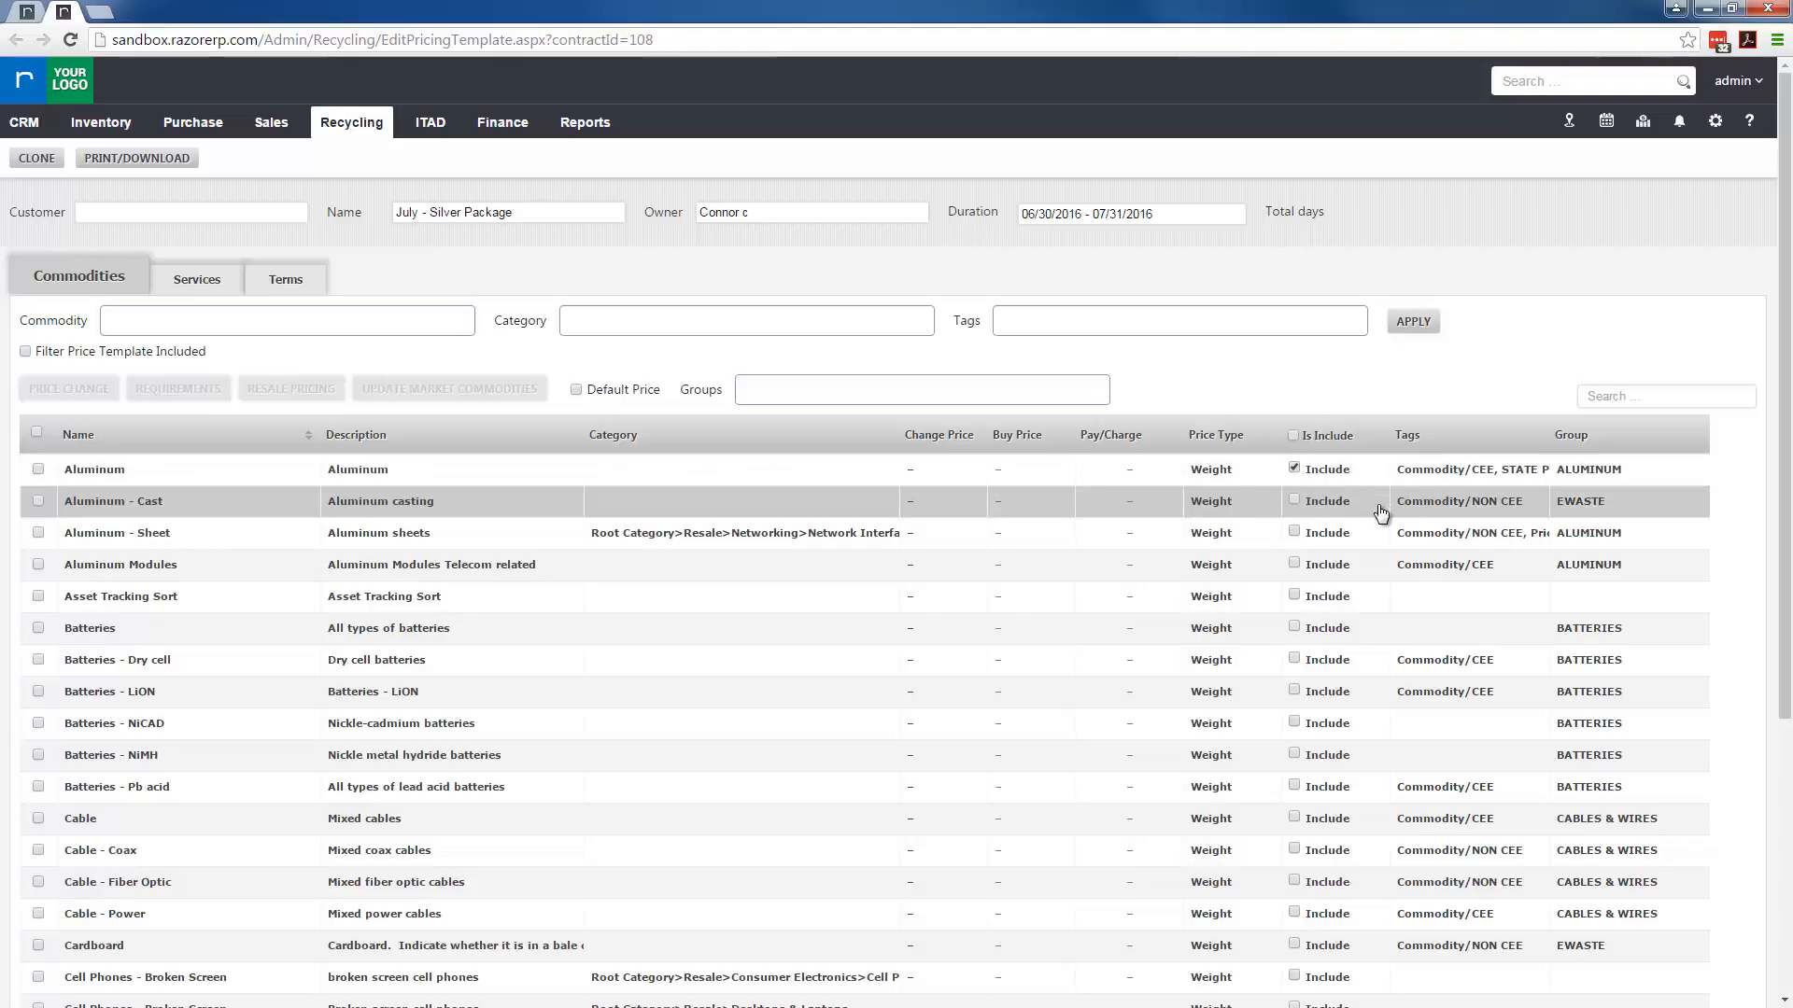
{"action": "left_click", "coordinate": [943, 474]}
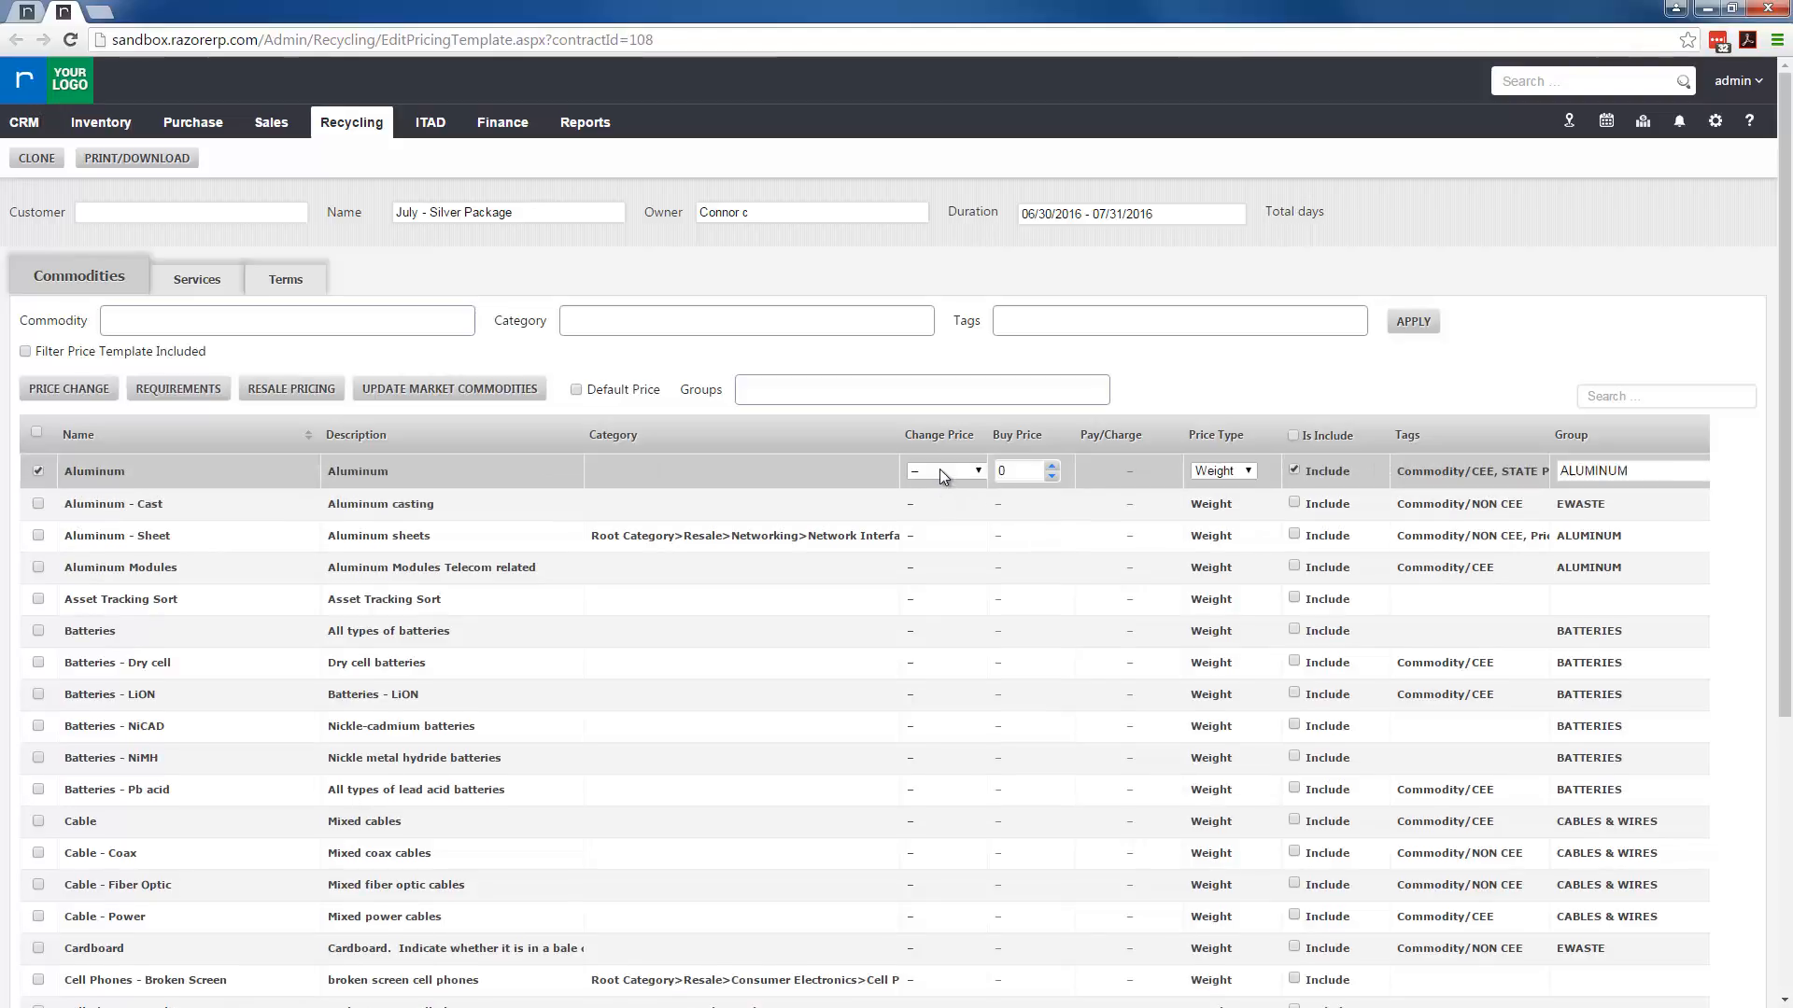
{"action": "left_click", "coordinate": [1024, 472]}
{"action": "type", "text": ".5"}
{"action": "left_click", "coordinate": [1352, 391]}
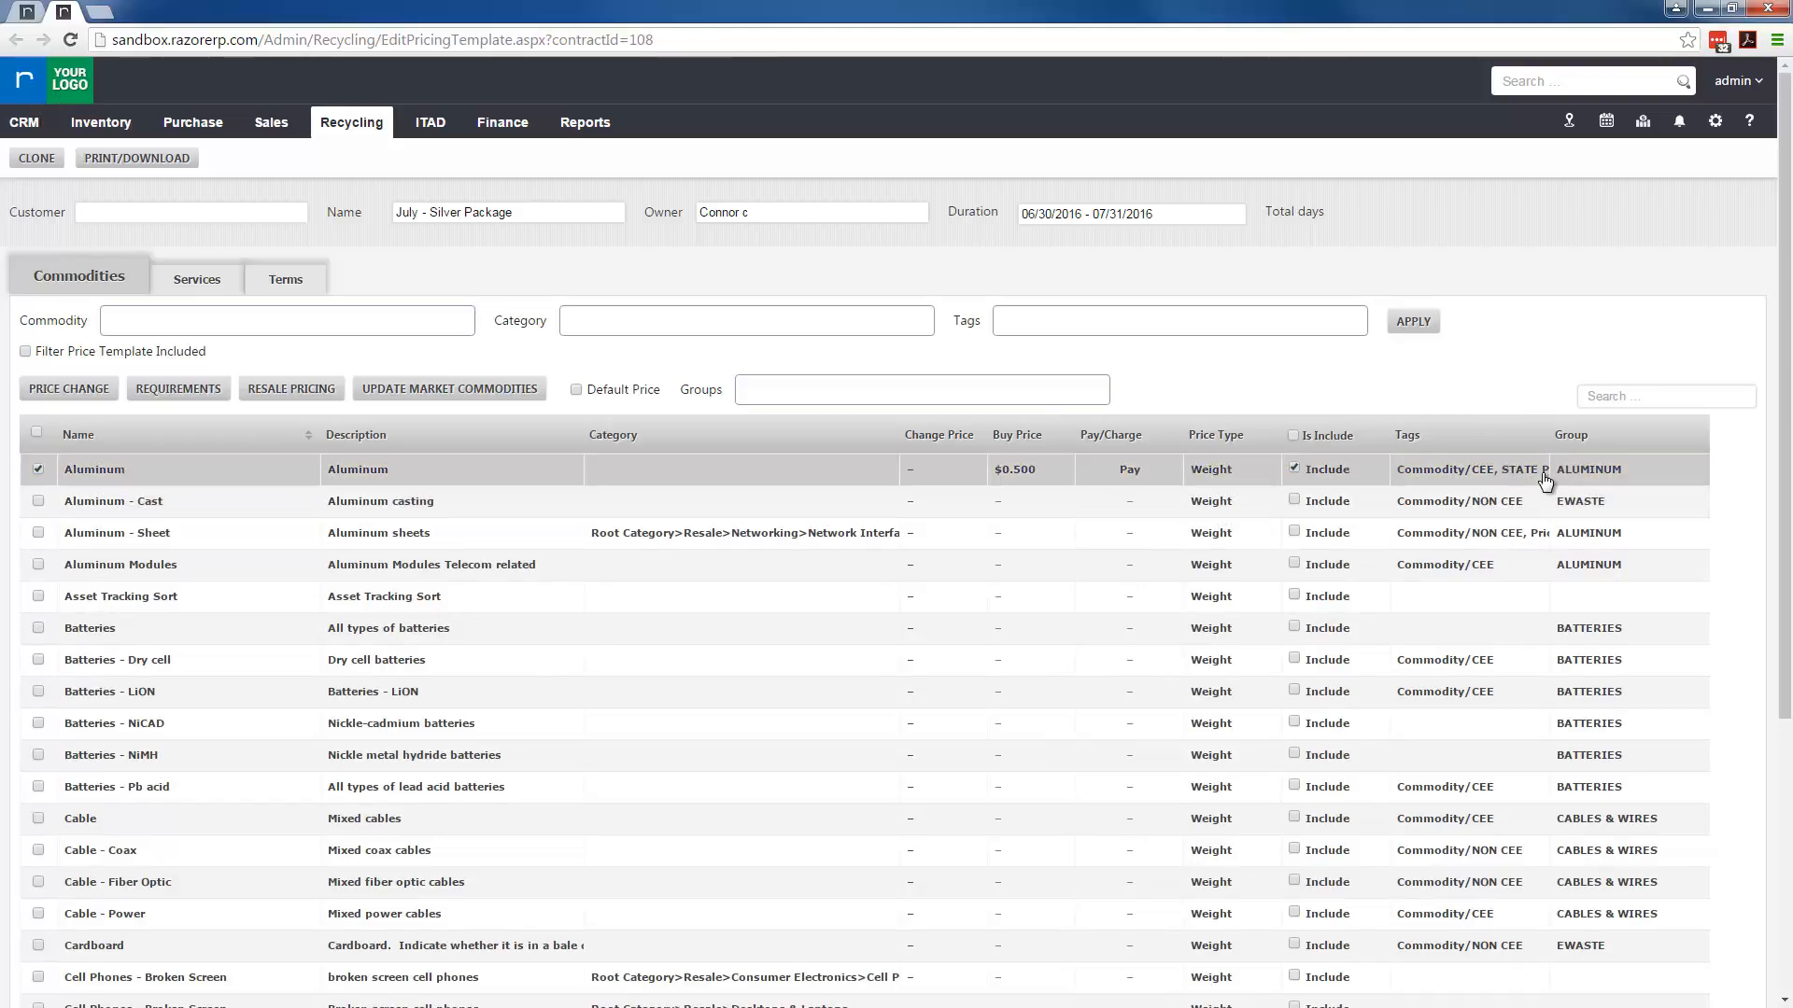
Step: Check the Aluminum commodity's group, view the commodity groups from the system settings in separate browser tabs, and return to the template
{"action": "left_click", "coordinate": [1578, 470]}
{"action": "left_click", "coordinate": [1663, 473]}
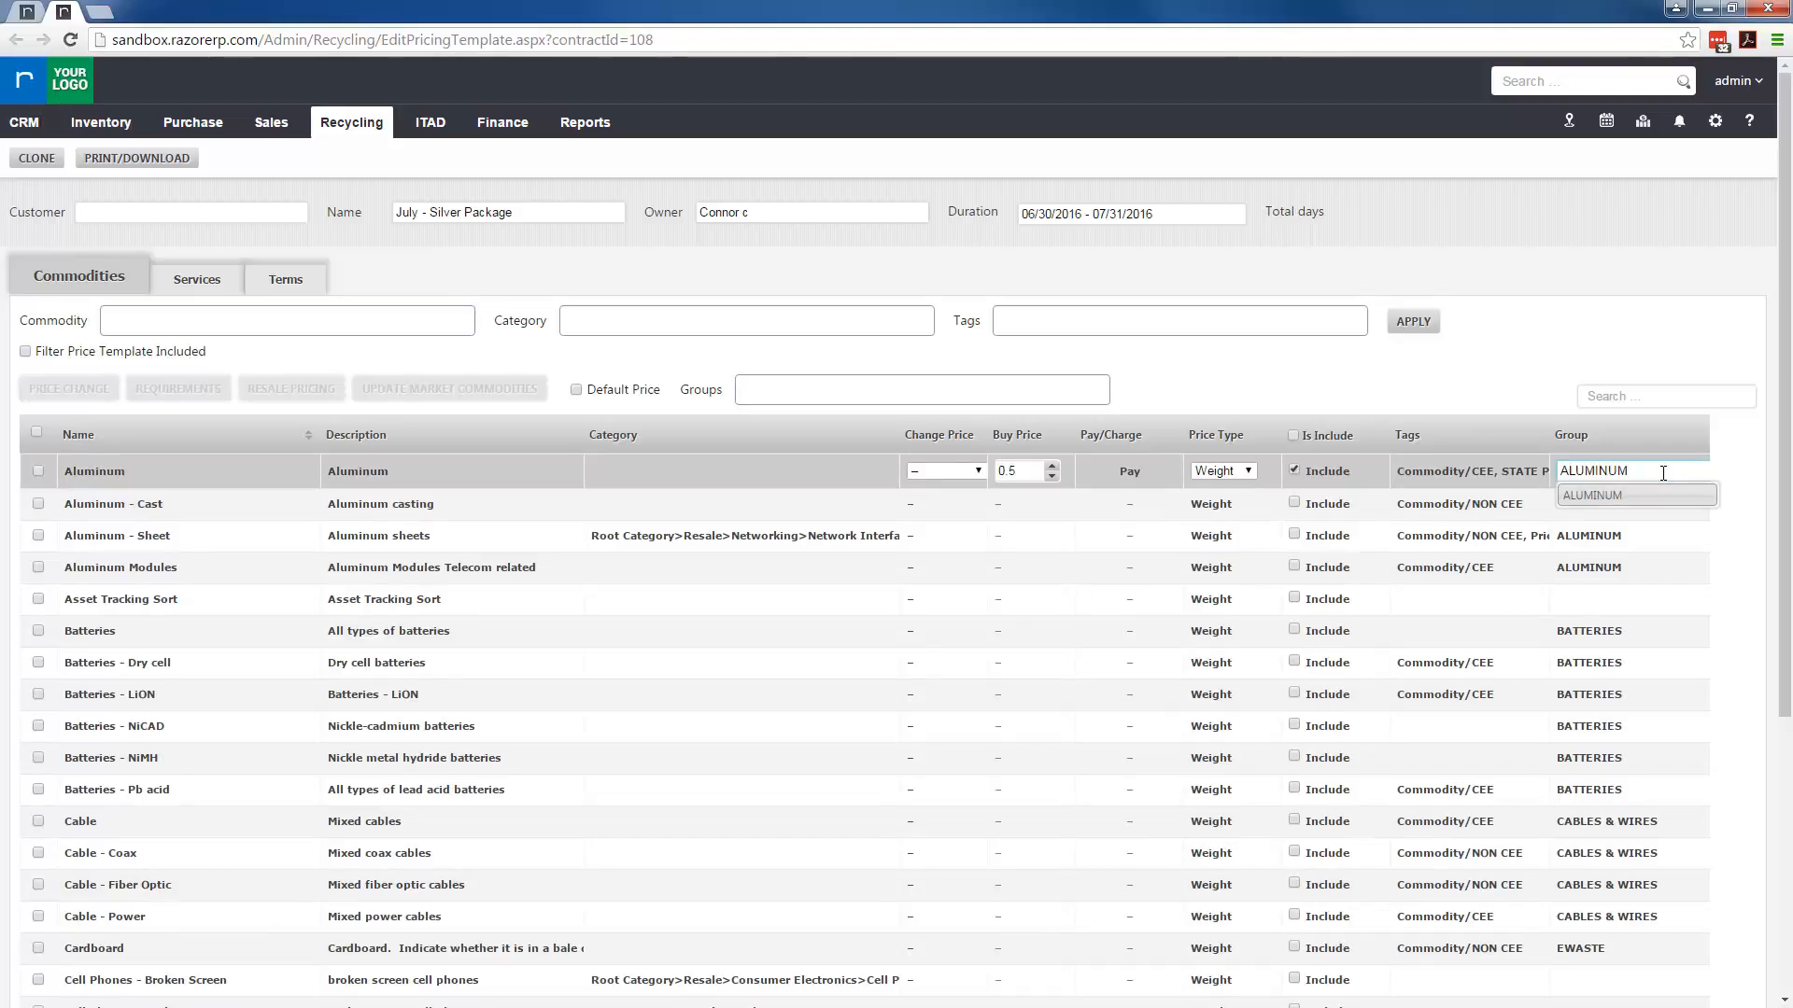
{"action": "left_click", "coordinate": [1715, 121]}
{"action": "right_click", "coordinate": [1680, 230]}
{"action": "left_click", "coordinate": [1709, 244]}
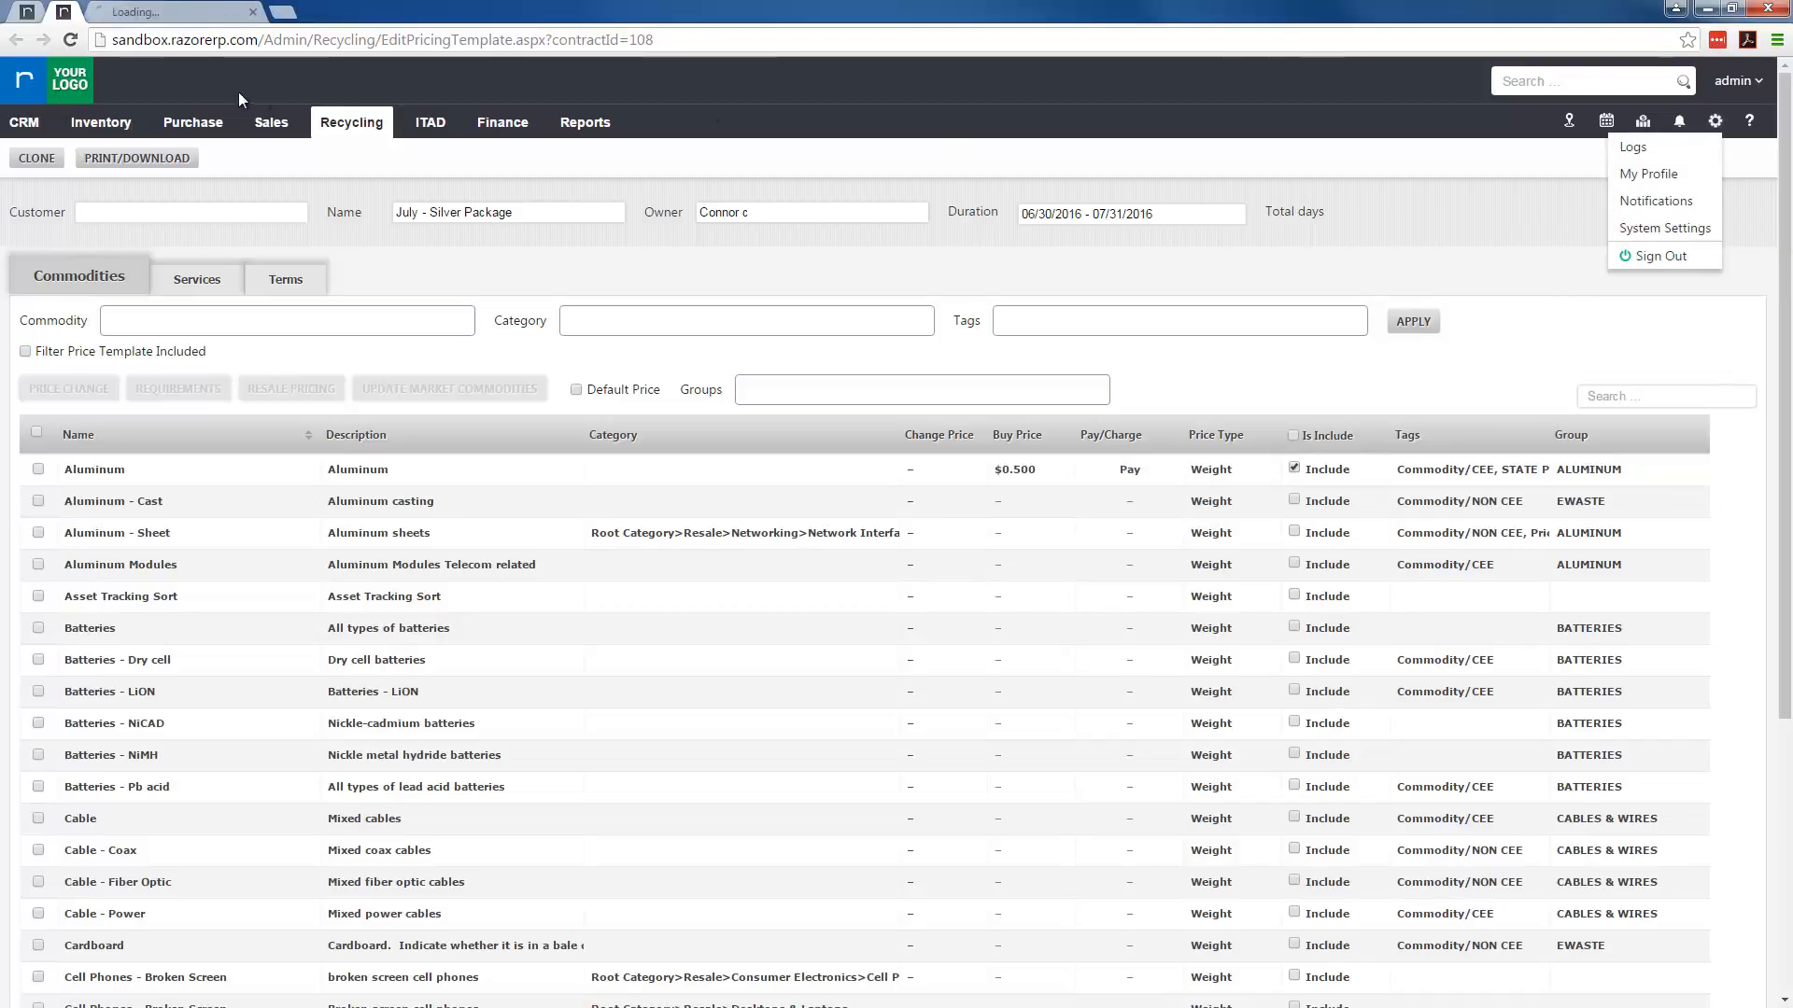
{"action": "left_click", "coordinate": [187, 15]}
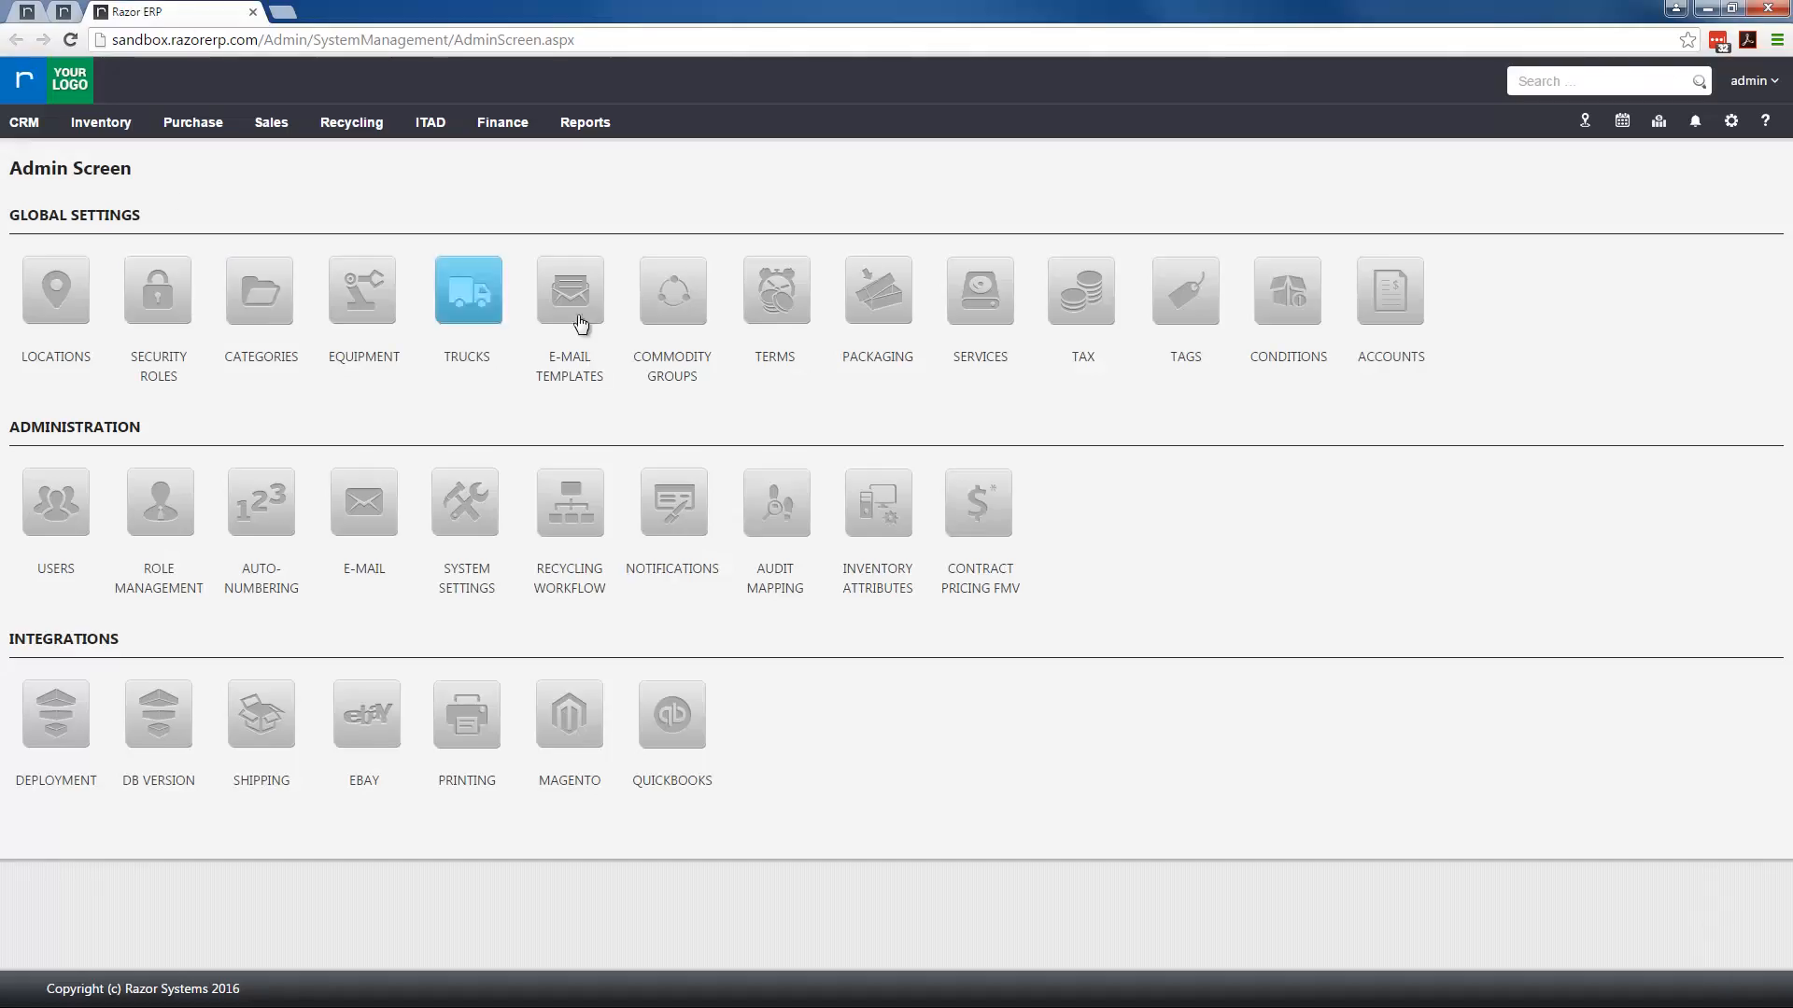
{"action": "left_click", "coordinate": [687, 318]}
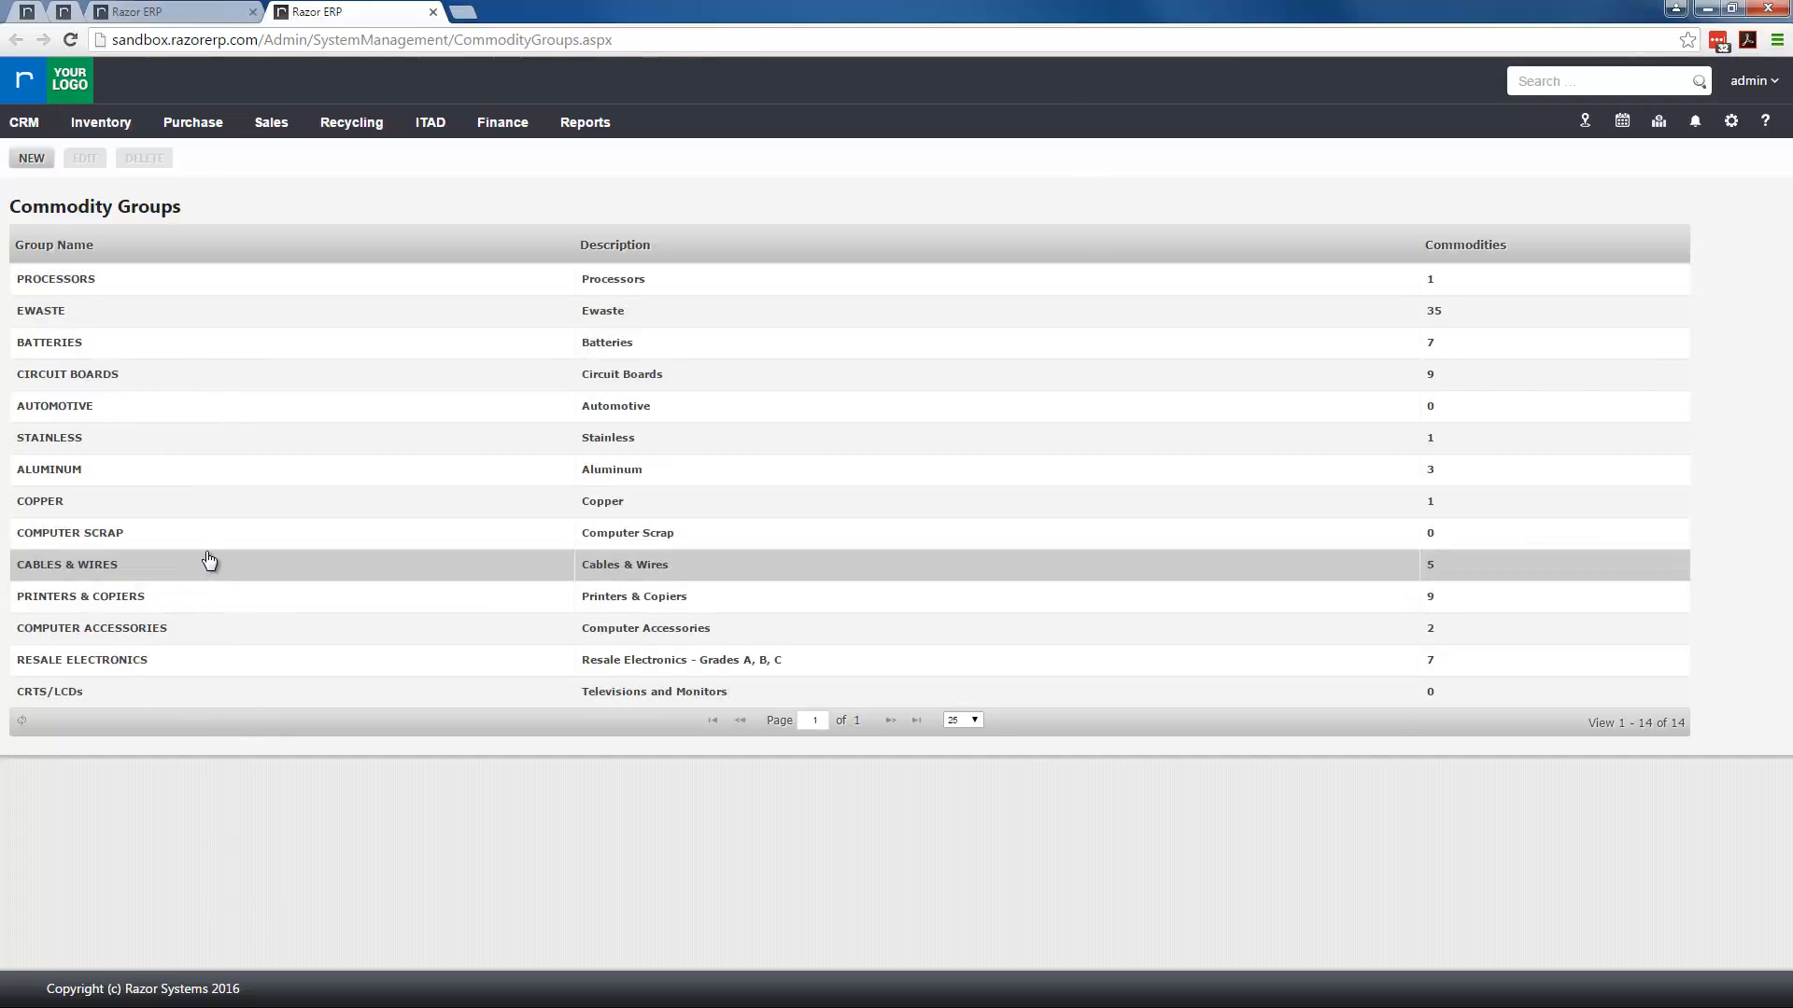
{"action": "left_click", "coordinate": [177, 12]}
{"action": "left_click", "coordinate": [65, 13]}
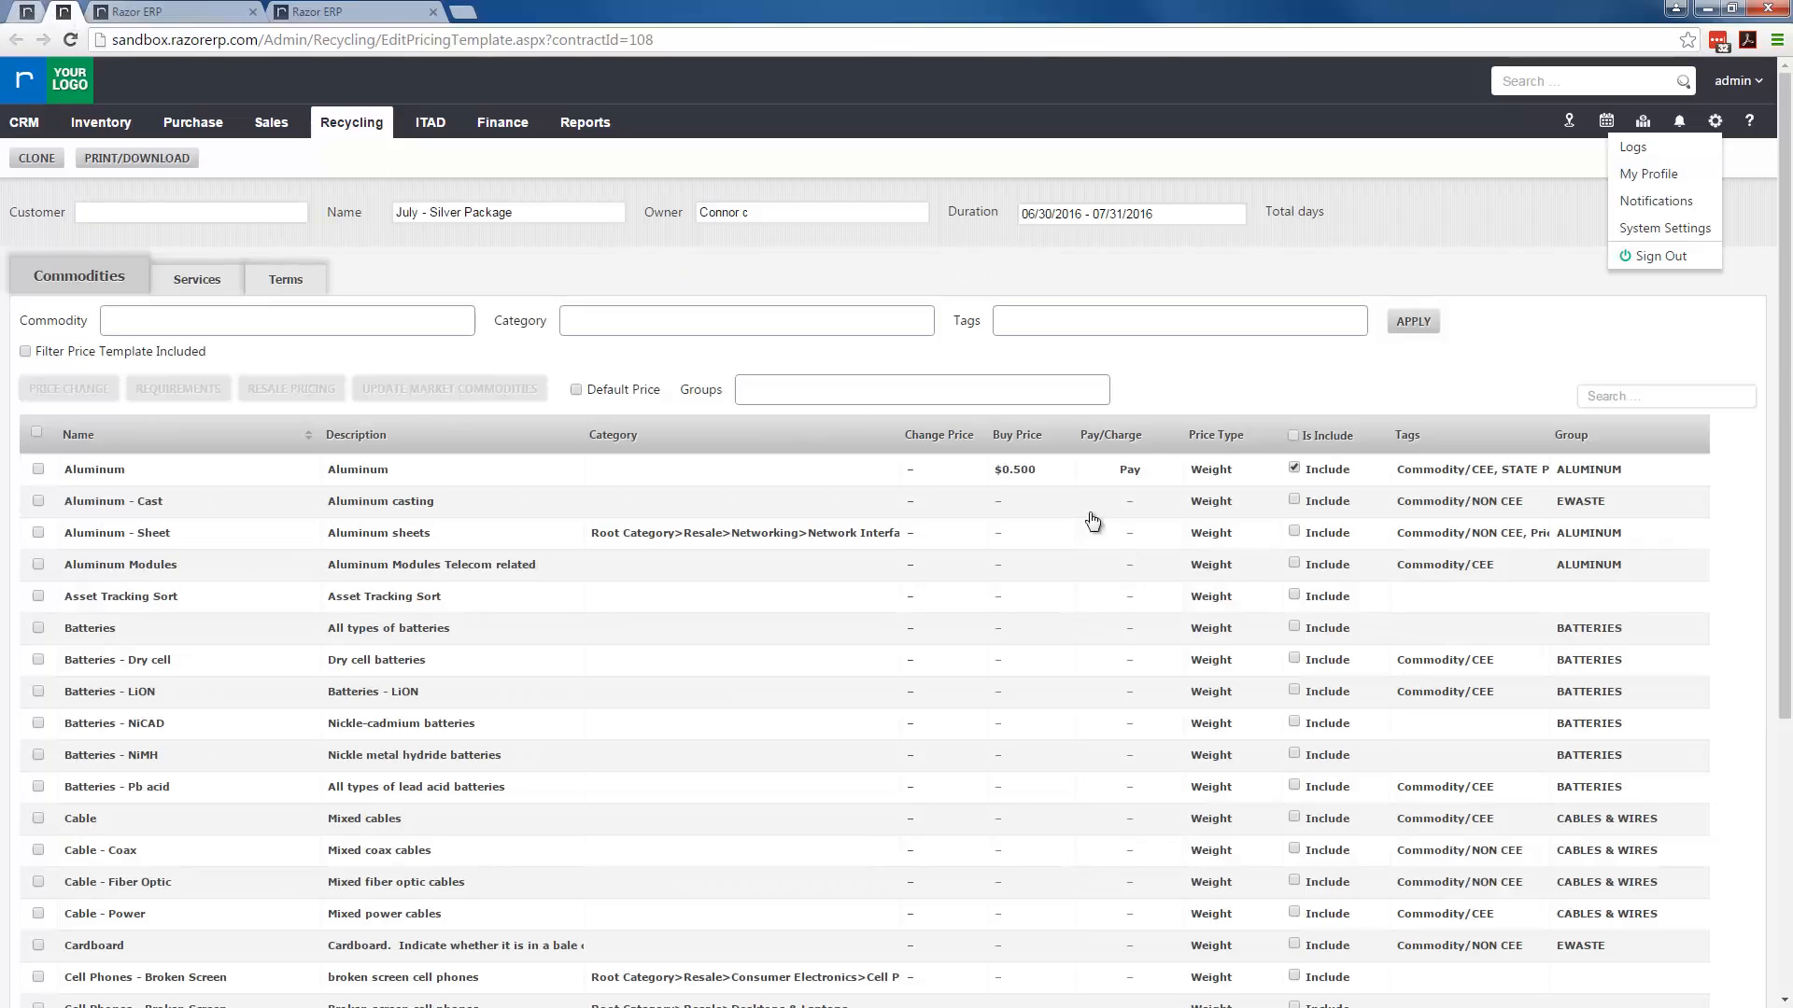
{"action": "left_click", "coordinate": [1216, 404]}
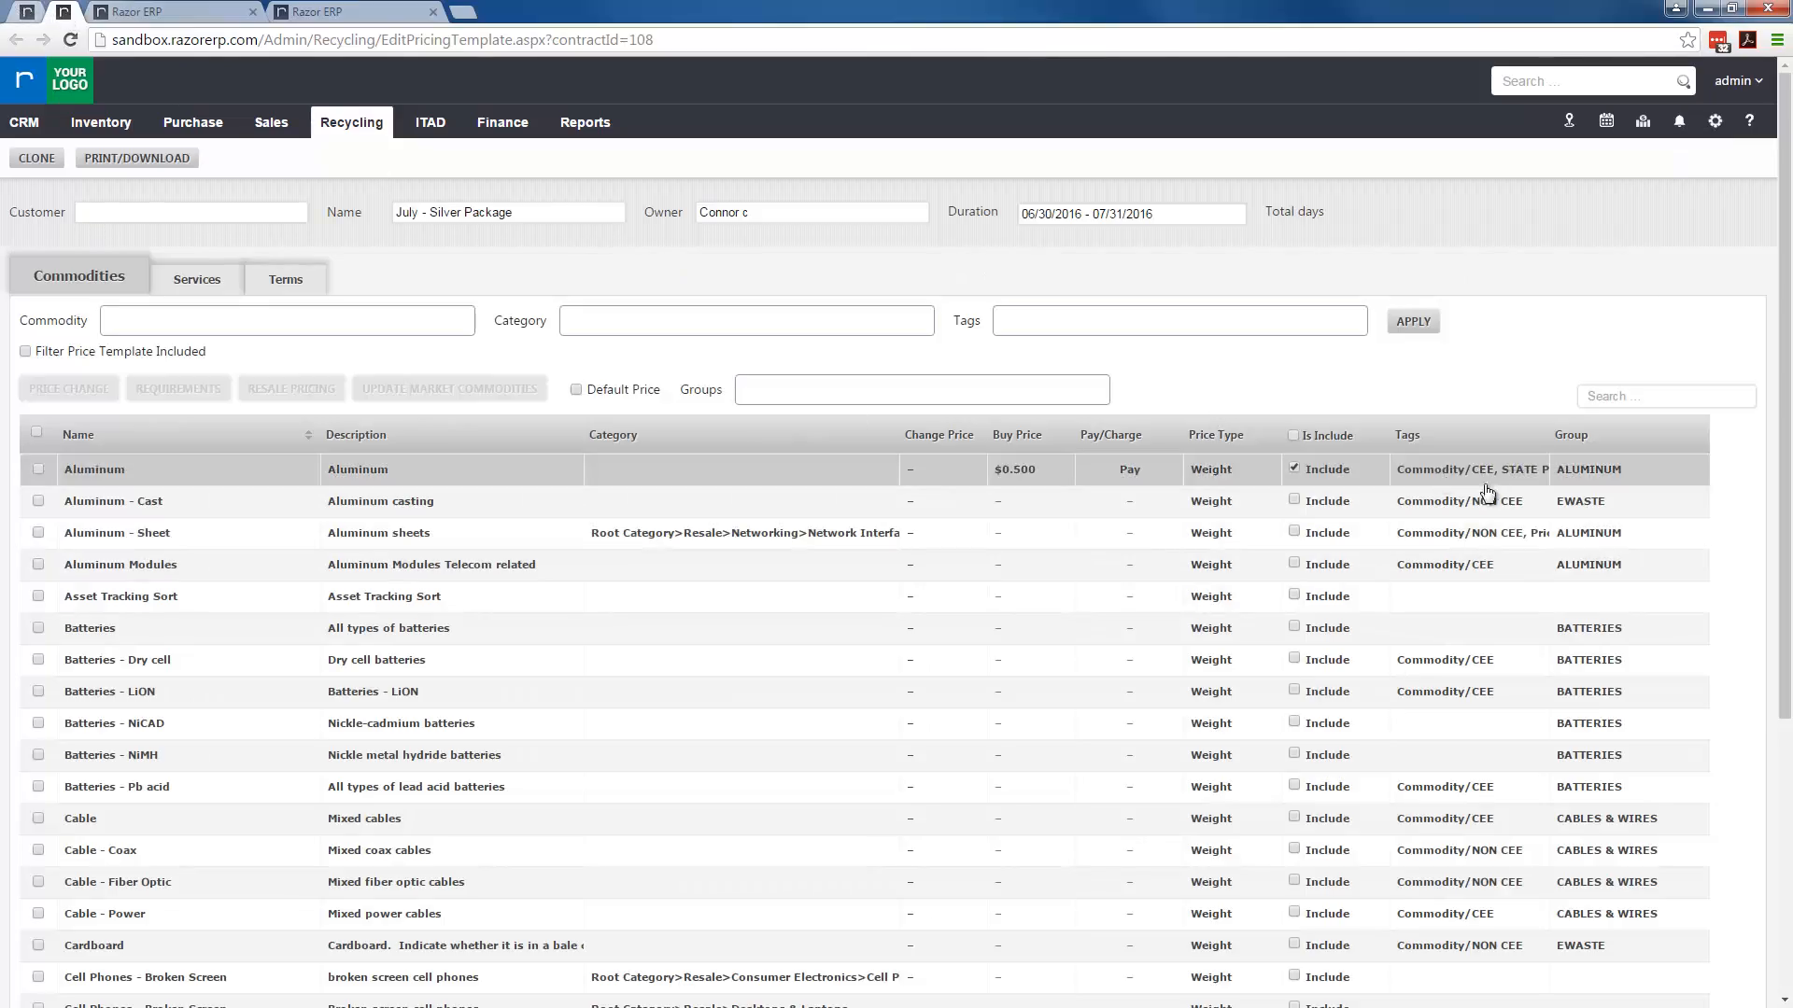
Step: Change the Aluminum commodity's group to AUTOMOTIVE
{"action": "left_click", "coordinate": [1623, 472]}
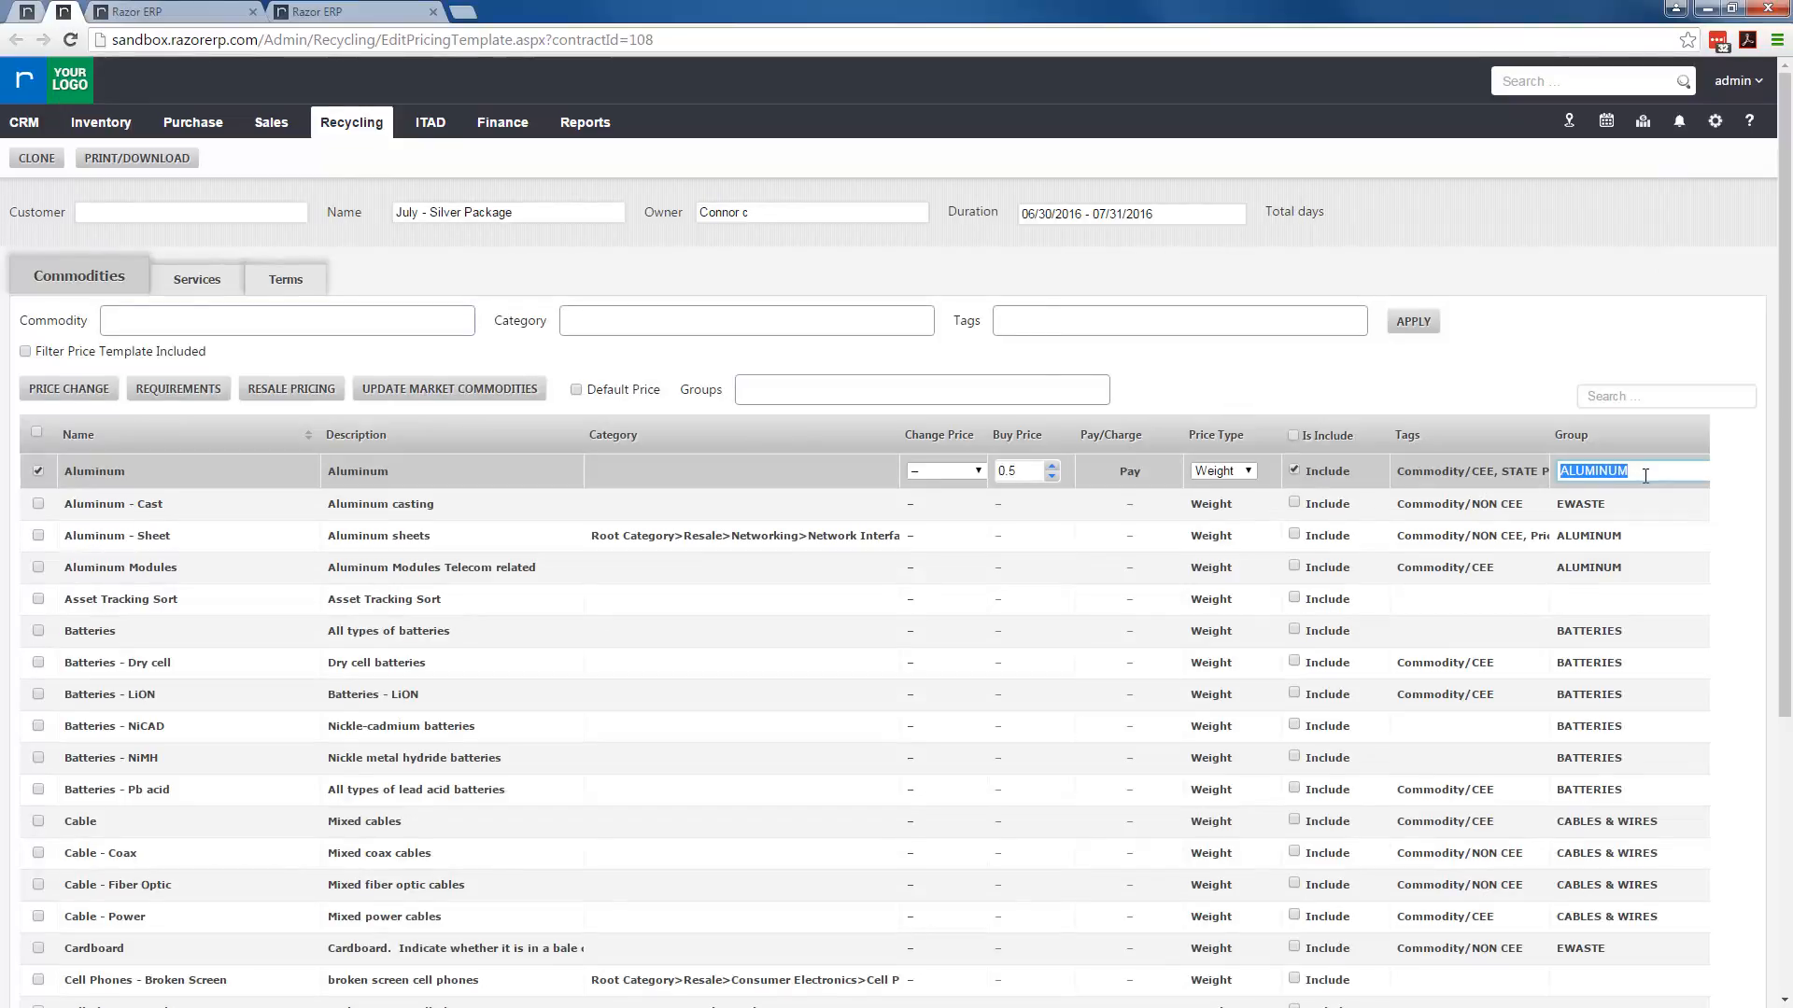
{"action": "key", "text": "BackSpace"}
{"action": "left_click", "coordinate": [1645, 472]}
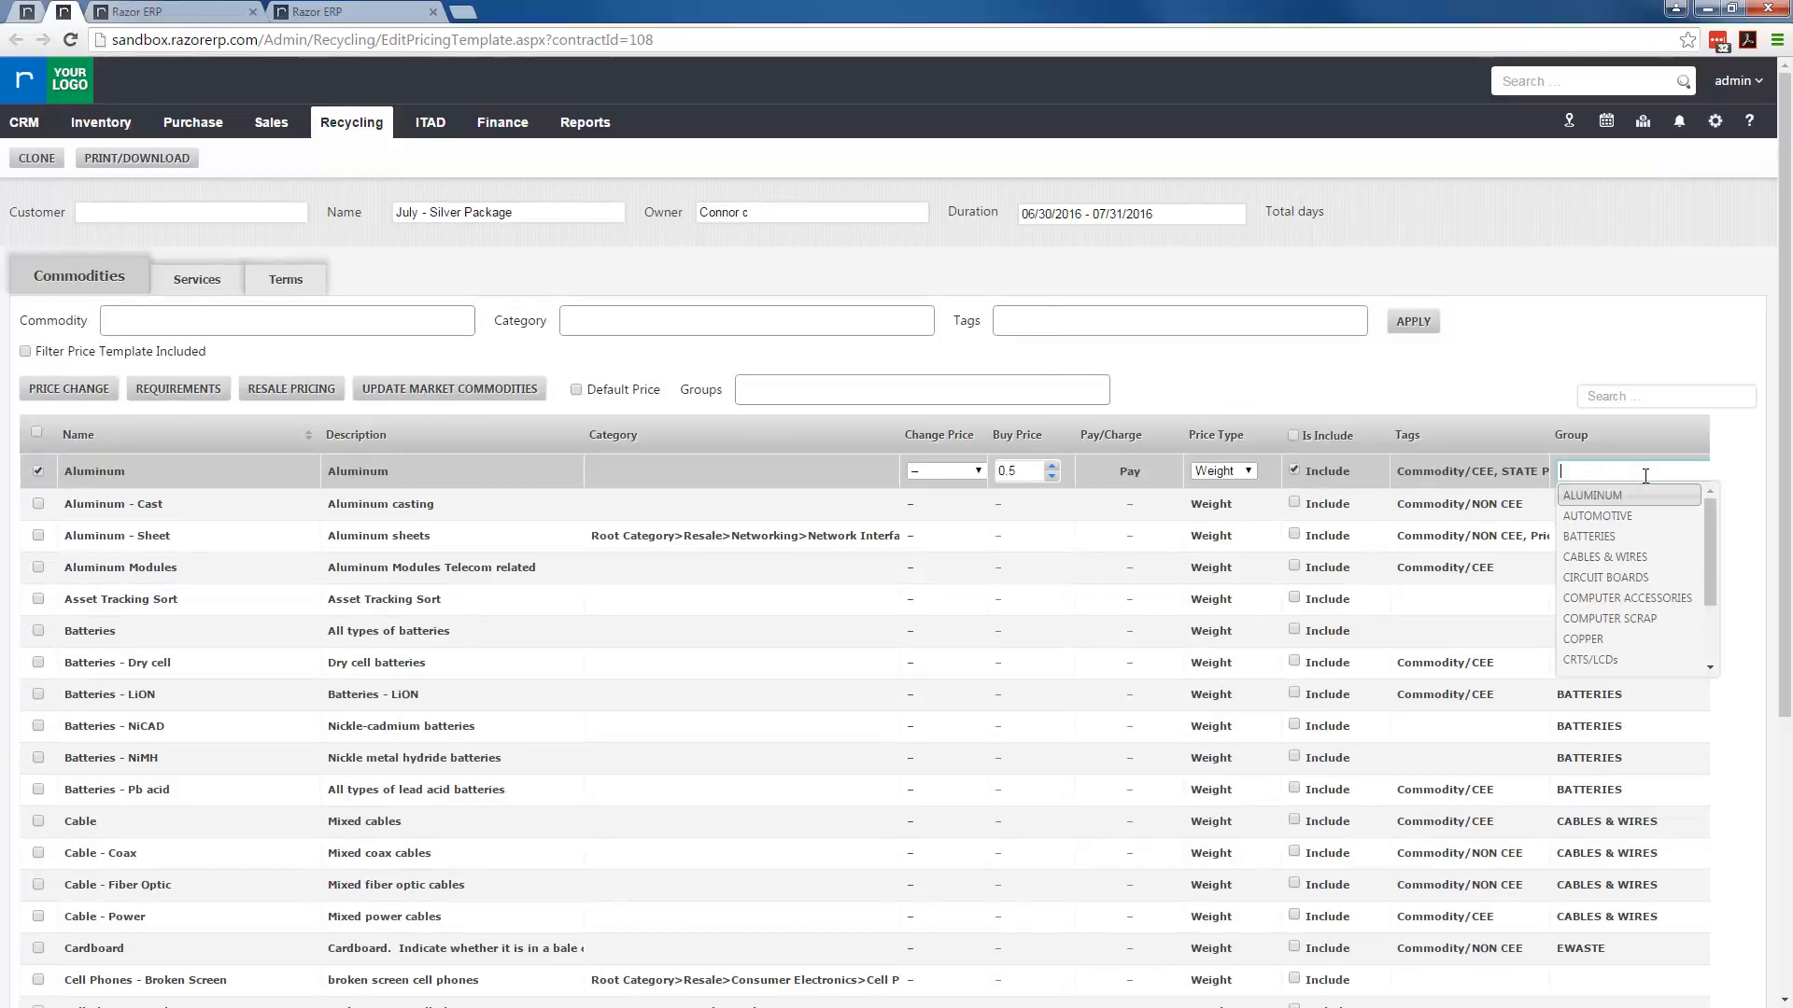
{"action": "left_click", "coordinate": [1598, 516]}
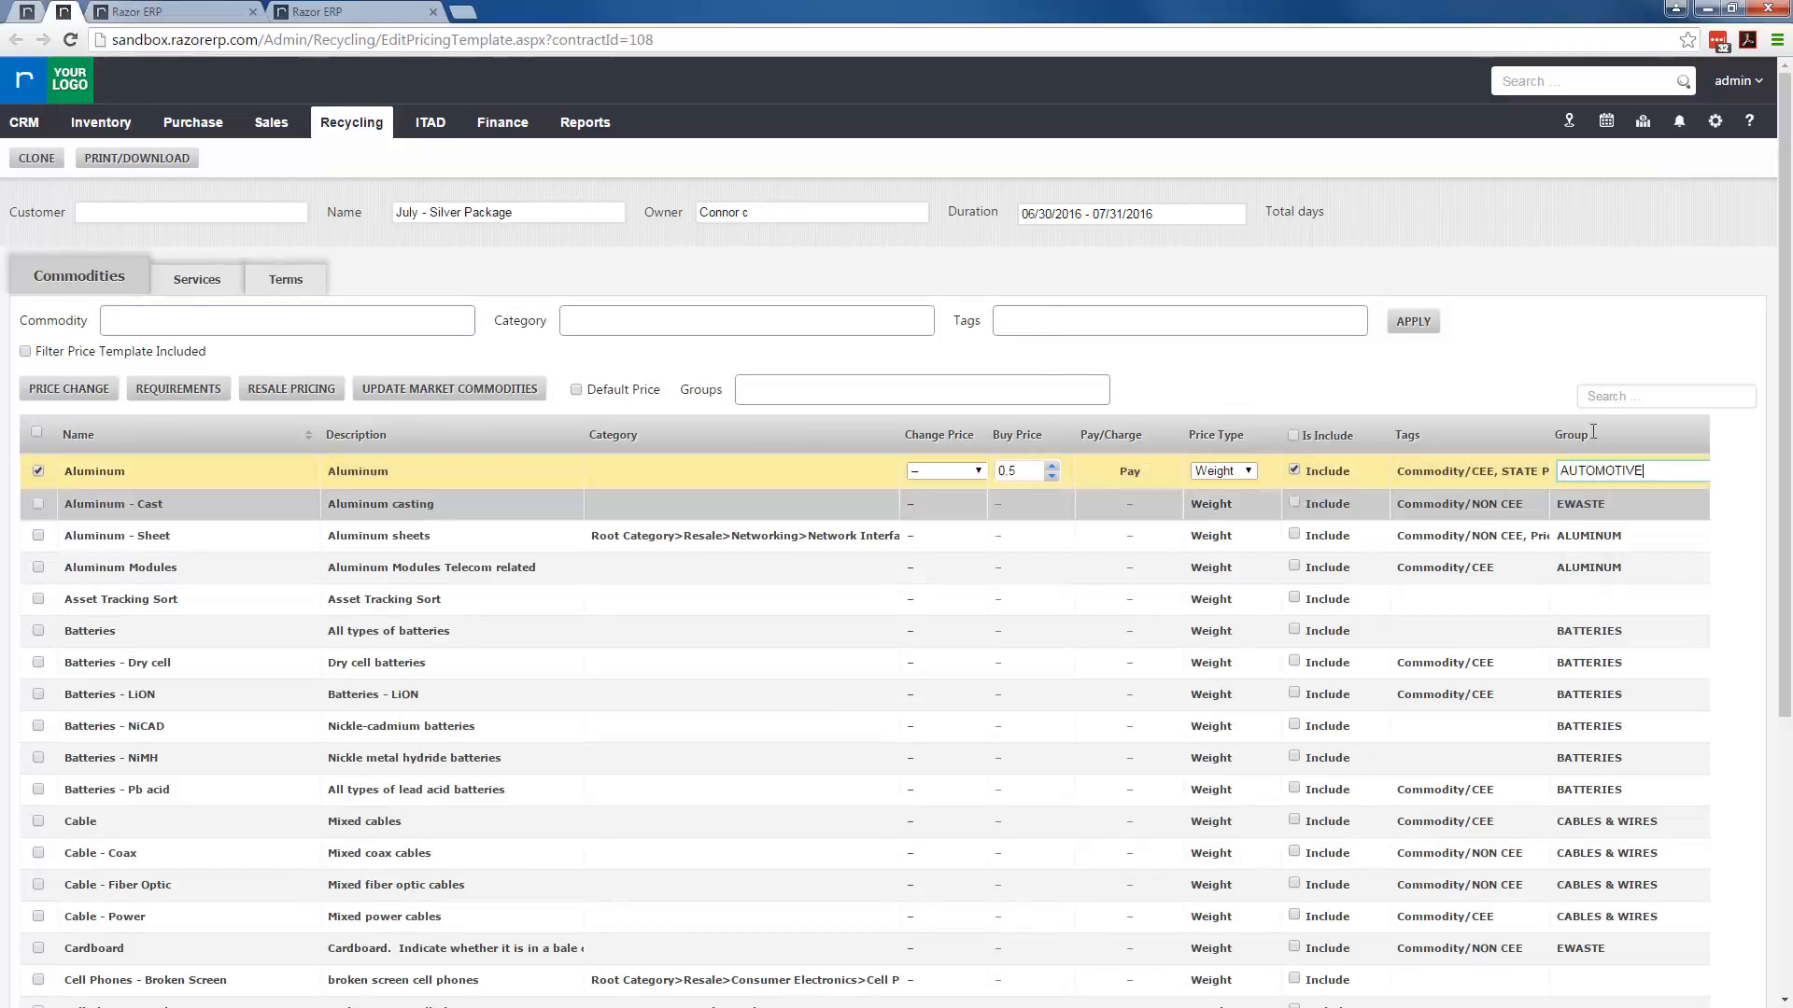
{"action": "left_click", "coordinate": [1638, 416]}
Step: Change the Aluminum commodity's group to ALUMINUM
{"action": "left_click", "coordinate": [1634, 472]}
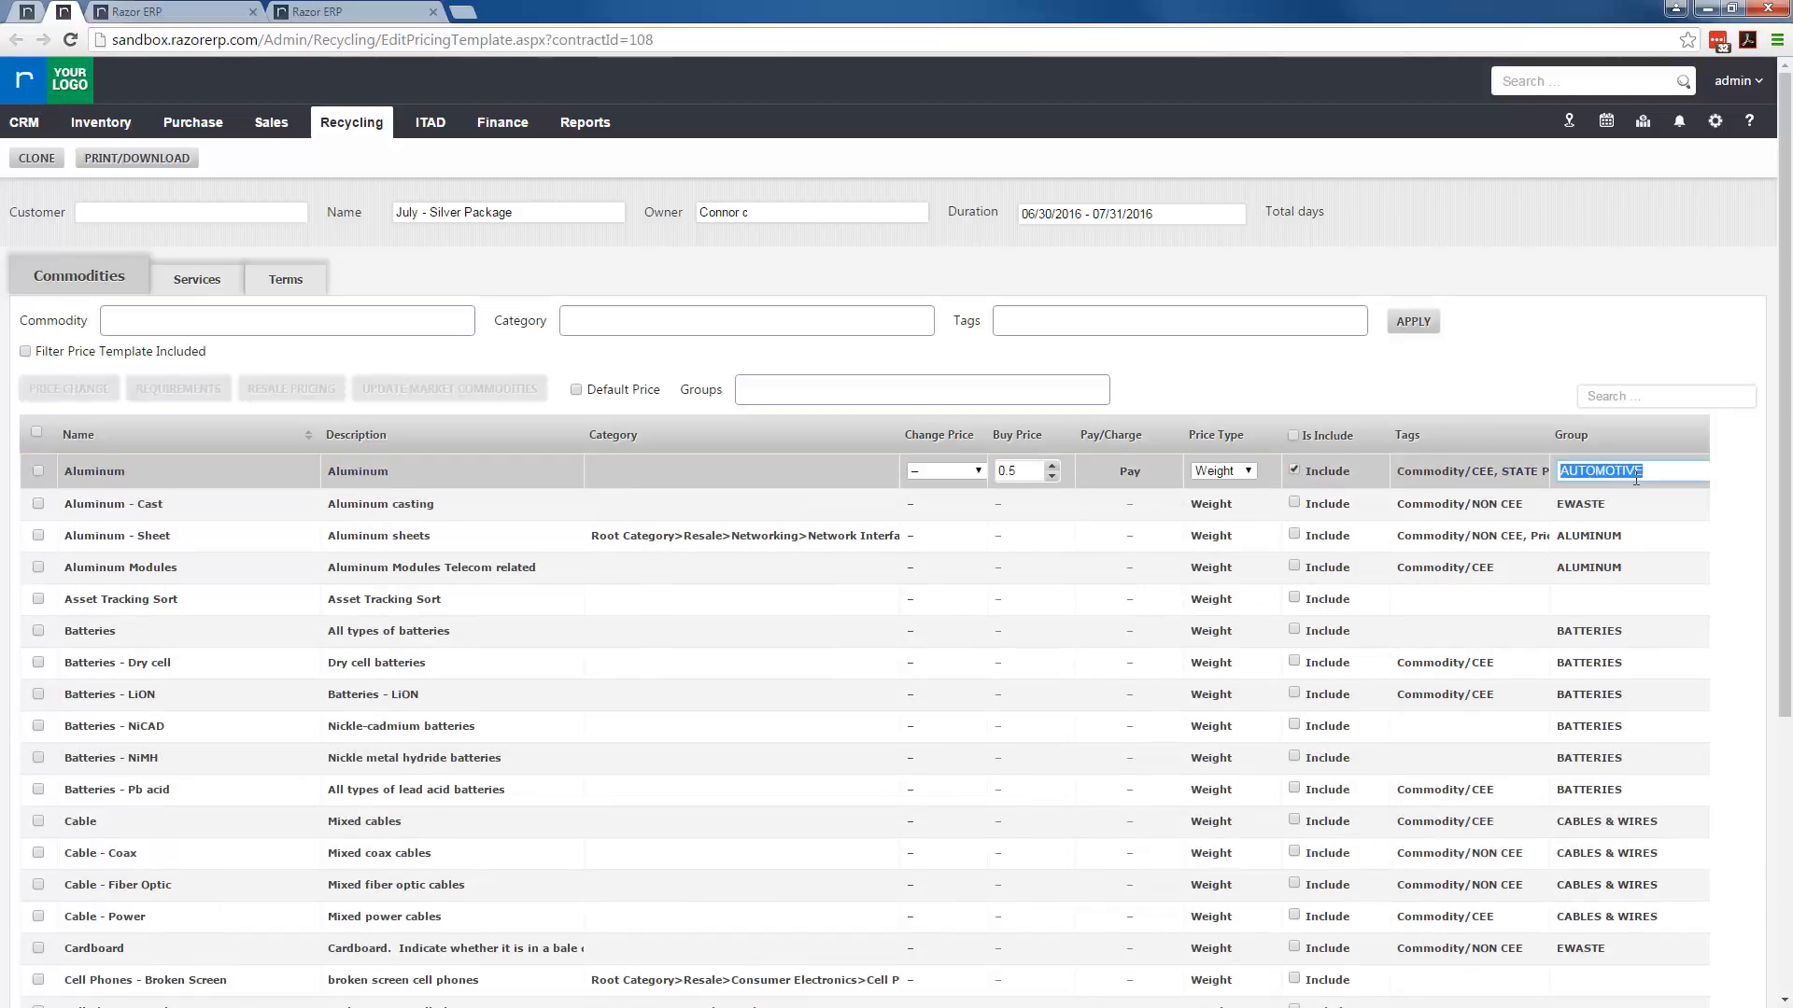
{"action": "type", "text": "alumi"}
{"action": "left_click", "coordinate": [1645, 497]}
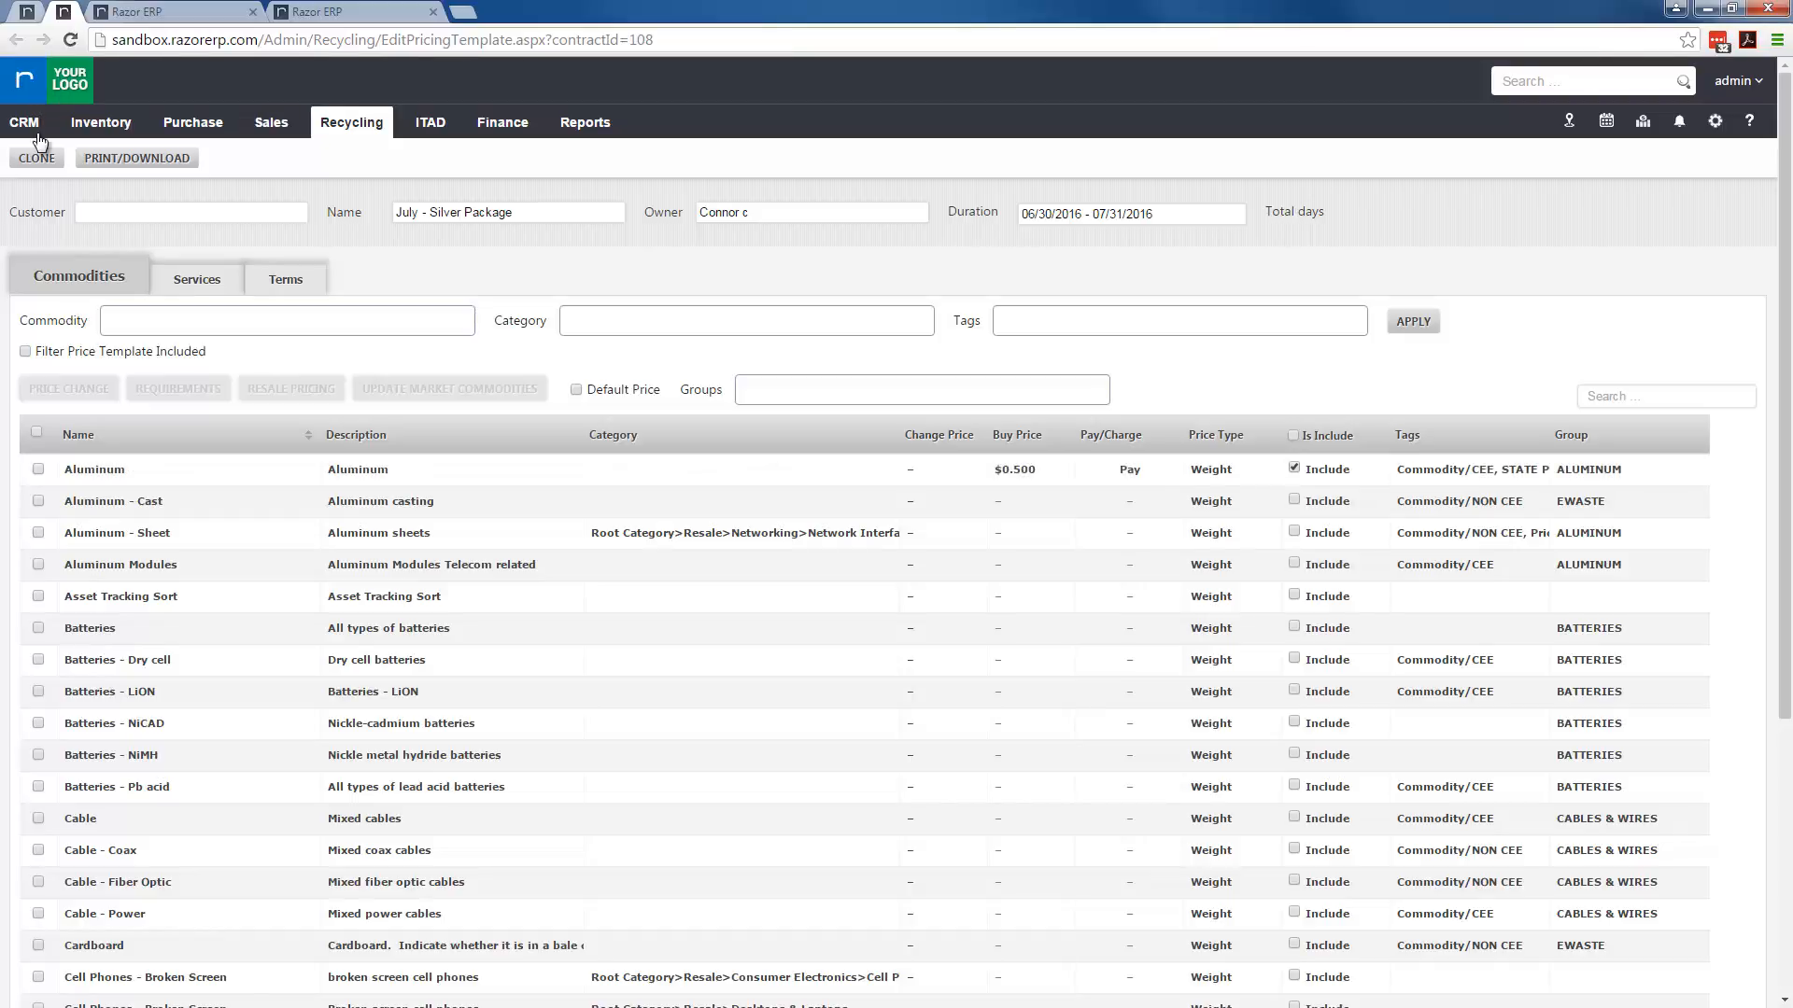
Step: Download the template's Commodity Pricing Sheet, review the Aluminum group and price in the PDF, and close the report
{"action": "left_click", "coordinate": [137, 161]}
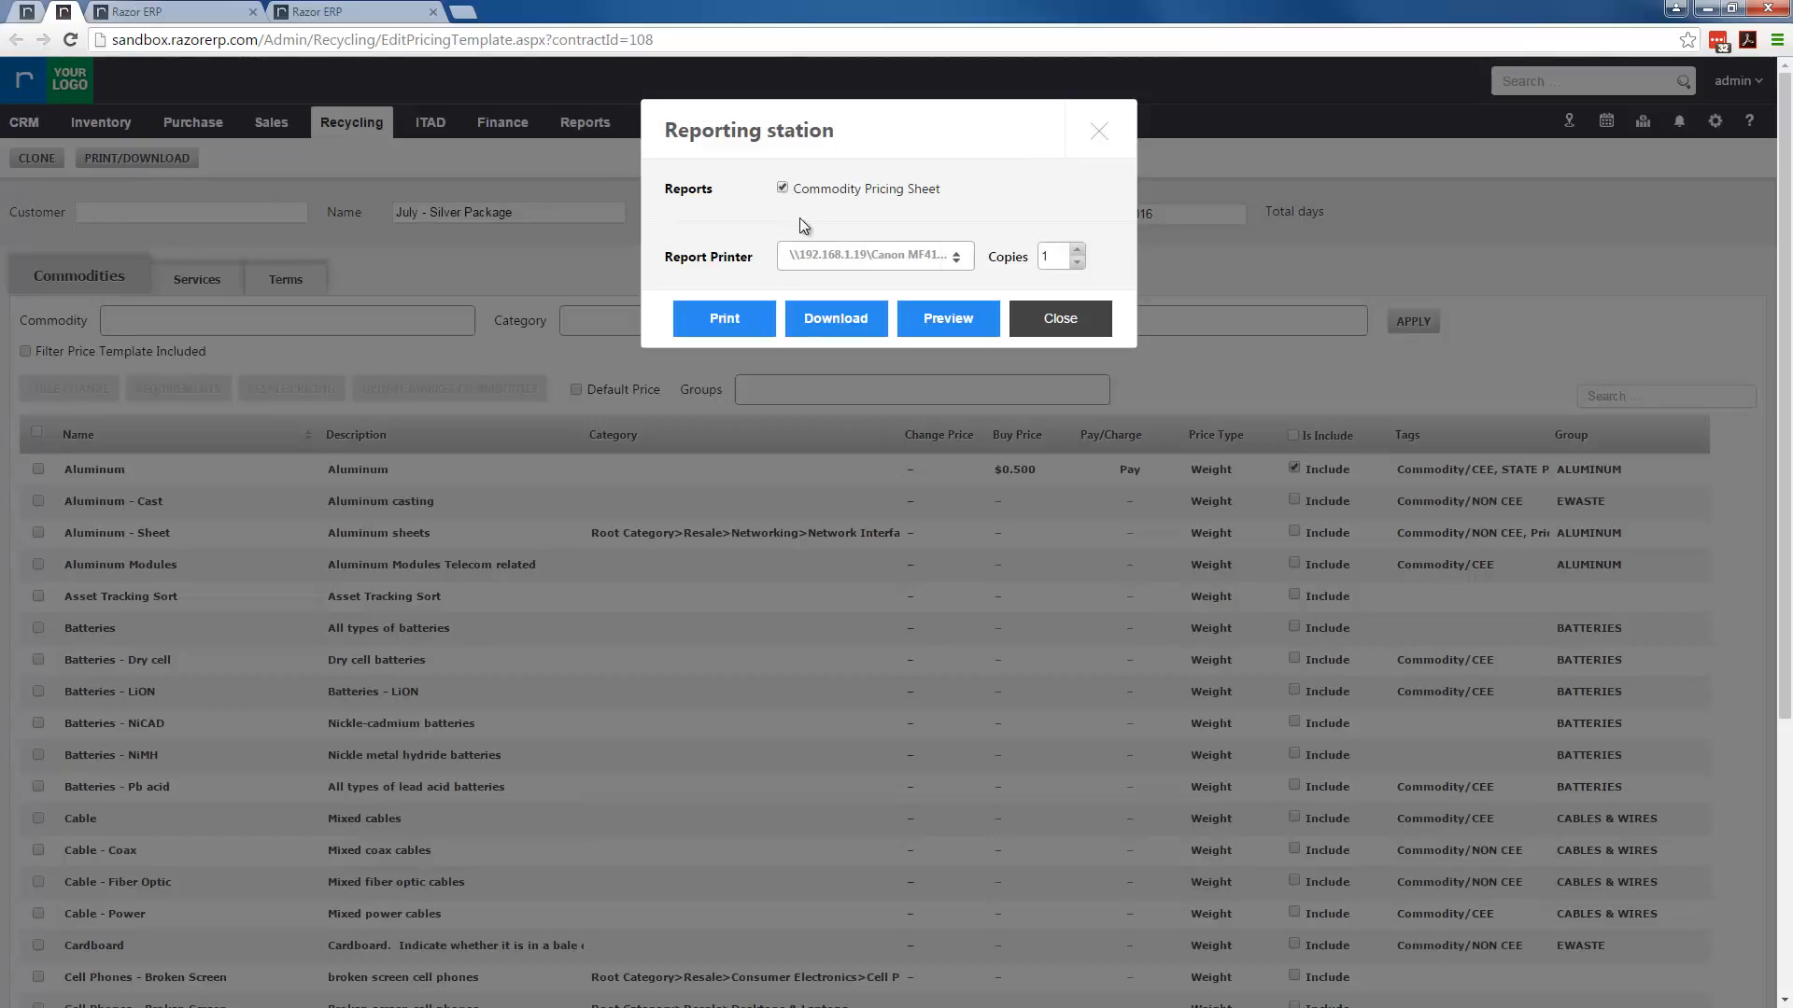
{"action": "left_click", "coordinate": [842, 328]}
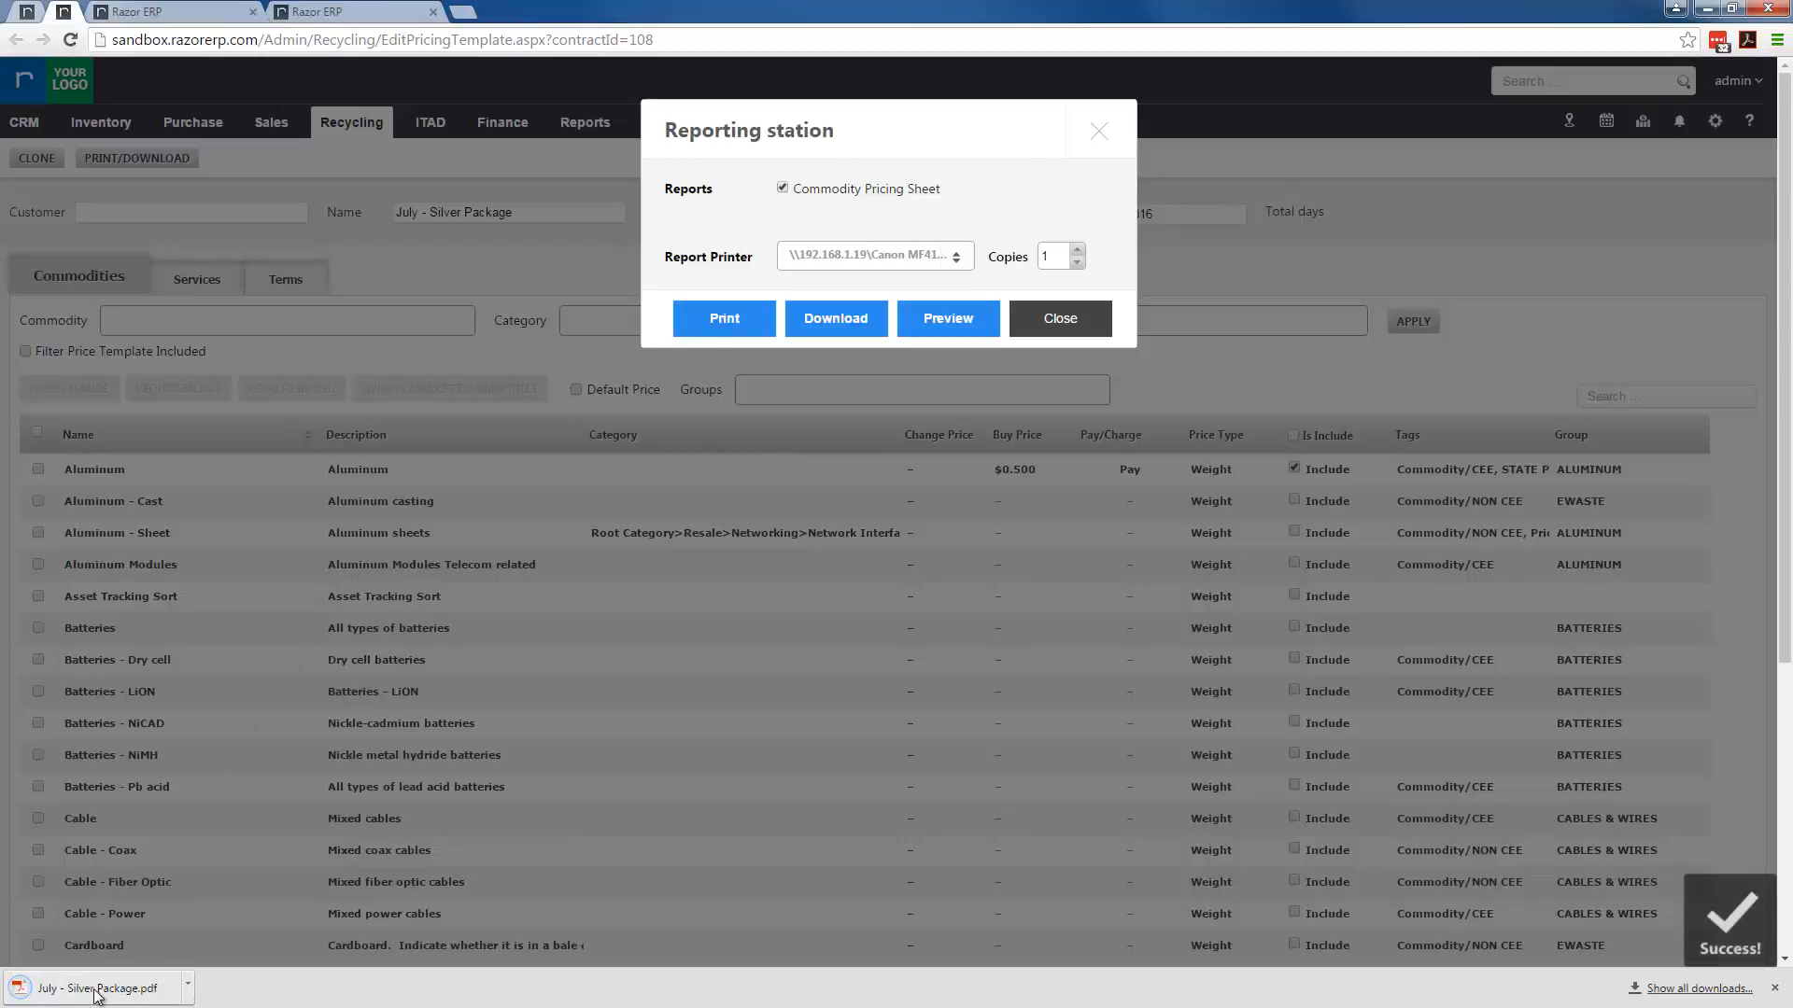
{"action": "left_click", "coordinate": [98, 991]}
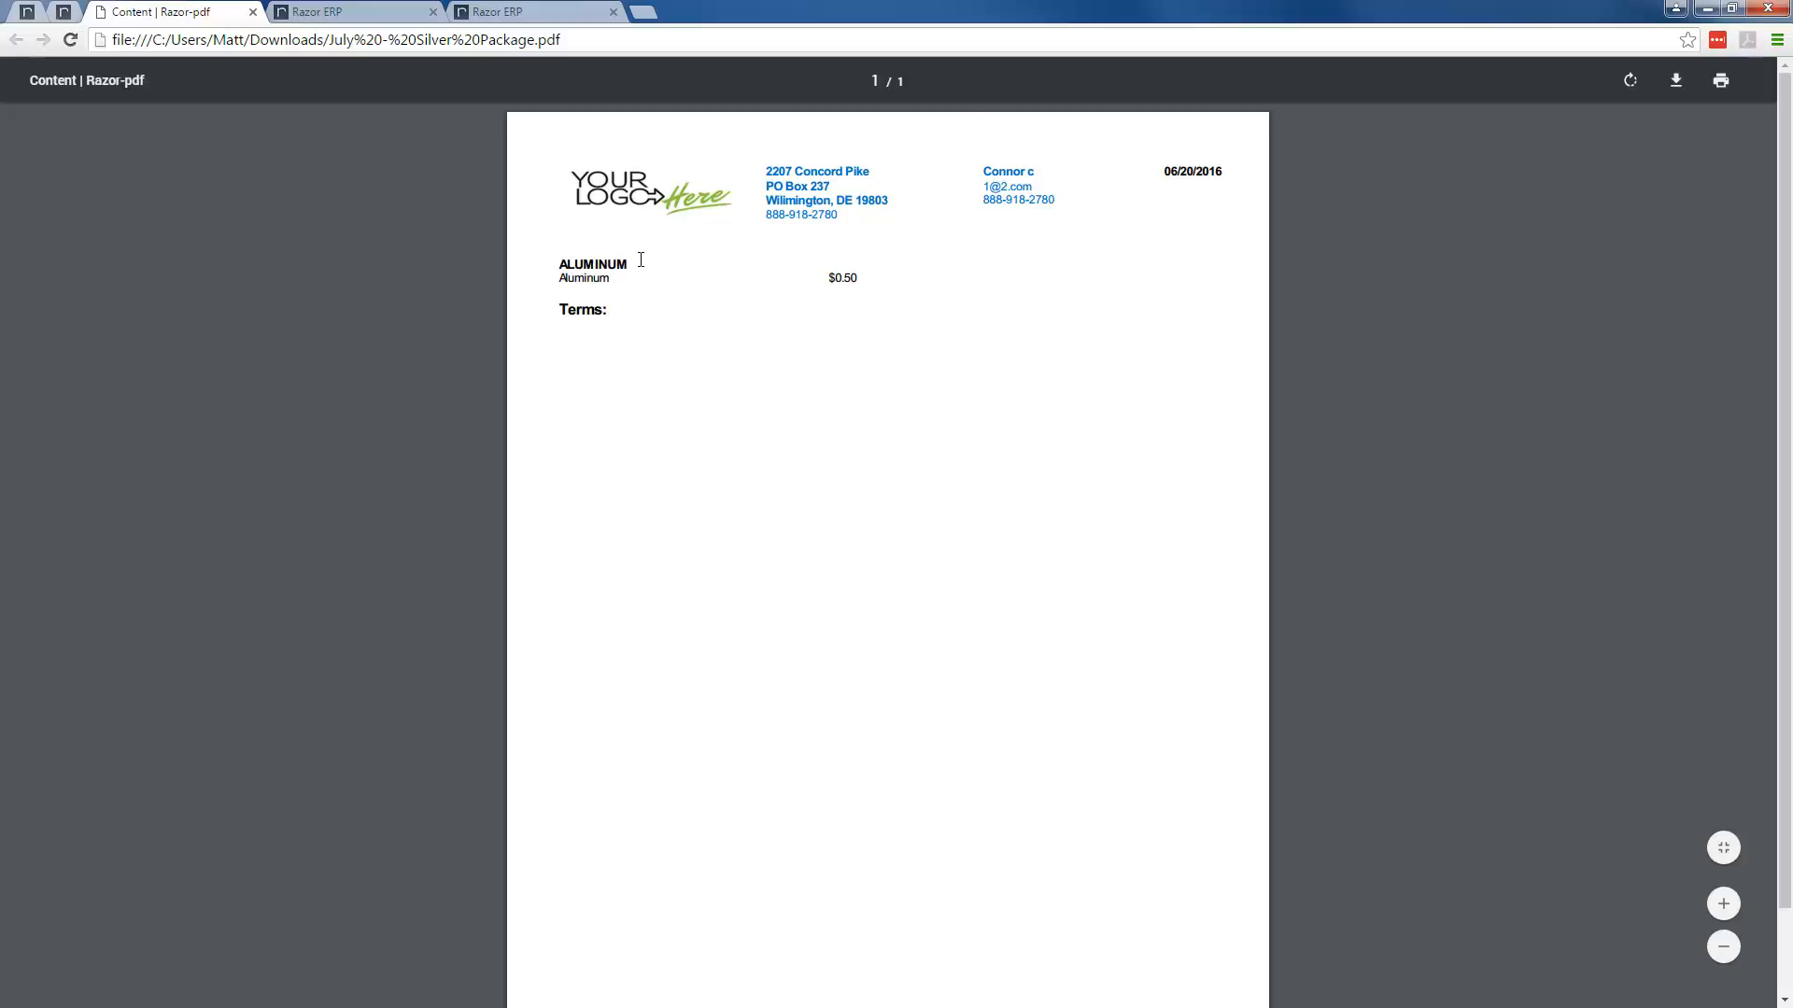
{"action": "left_click_drag", "start_coordinate": [640, 259], "coordinate": [712, 273]}
{"action": "left_click", "coordinate": [551, 300]}
{"action": "left_click", "coordinate": [716, 281]}
{"action": "left_click", "coordinate": [252, 13]}
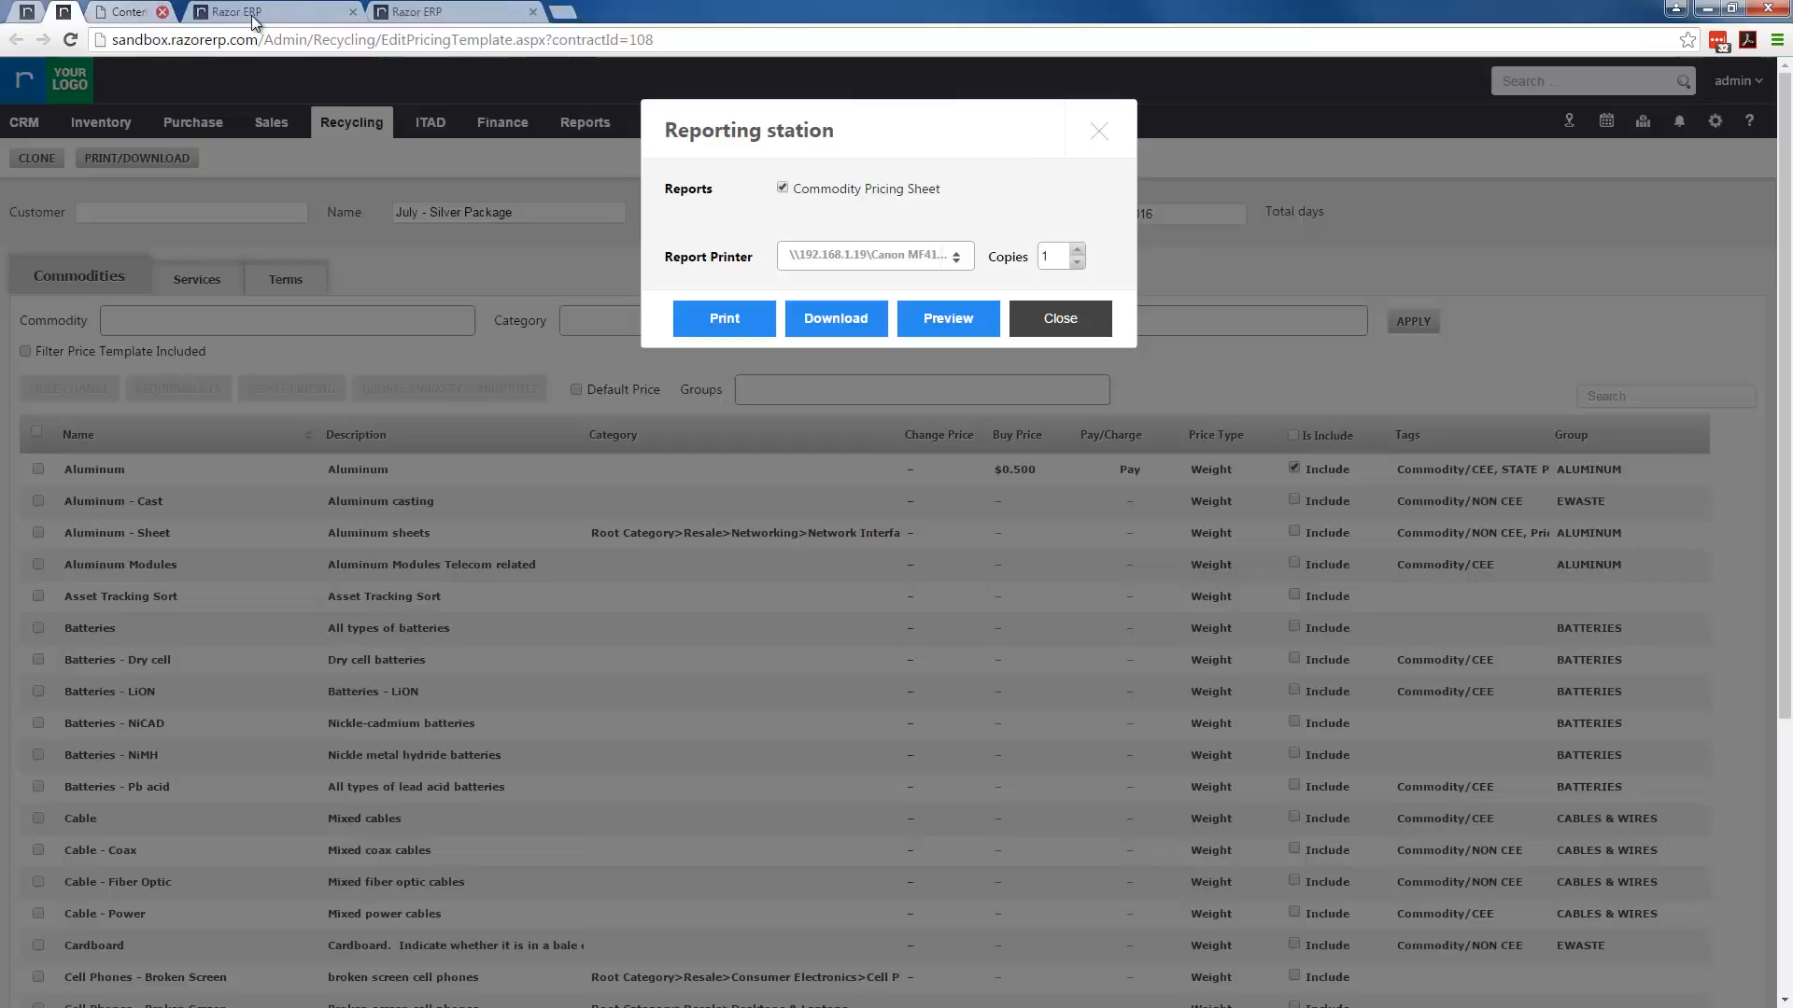
{"action": "left_click", "coordinate": [1101, 132]}
Step: Close the two leftover Razor ERP browser tabs, including the Admin Screen, and return to the pricing template
{"action": "left_click", "coordinate": [235, 13]}
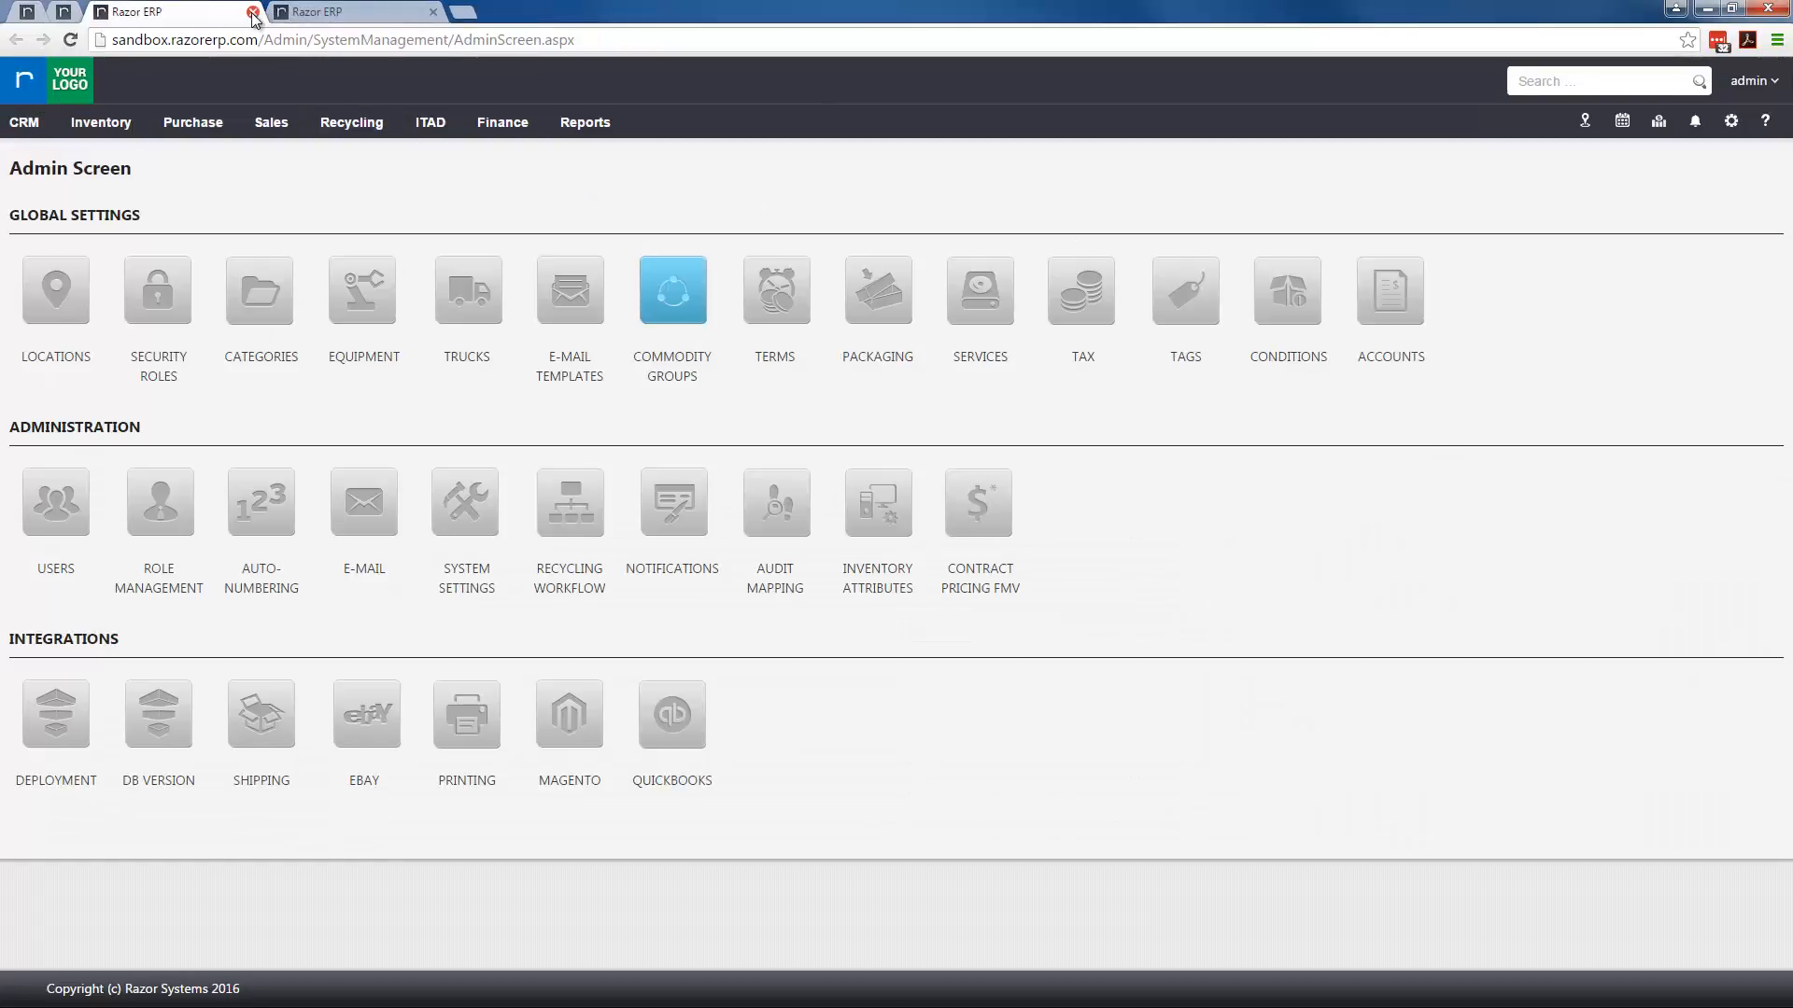
{"action": "left_click", "coordinate": [252, 12]}
{"action": "left_click", "coordinate": [250, 12]}
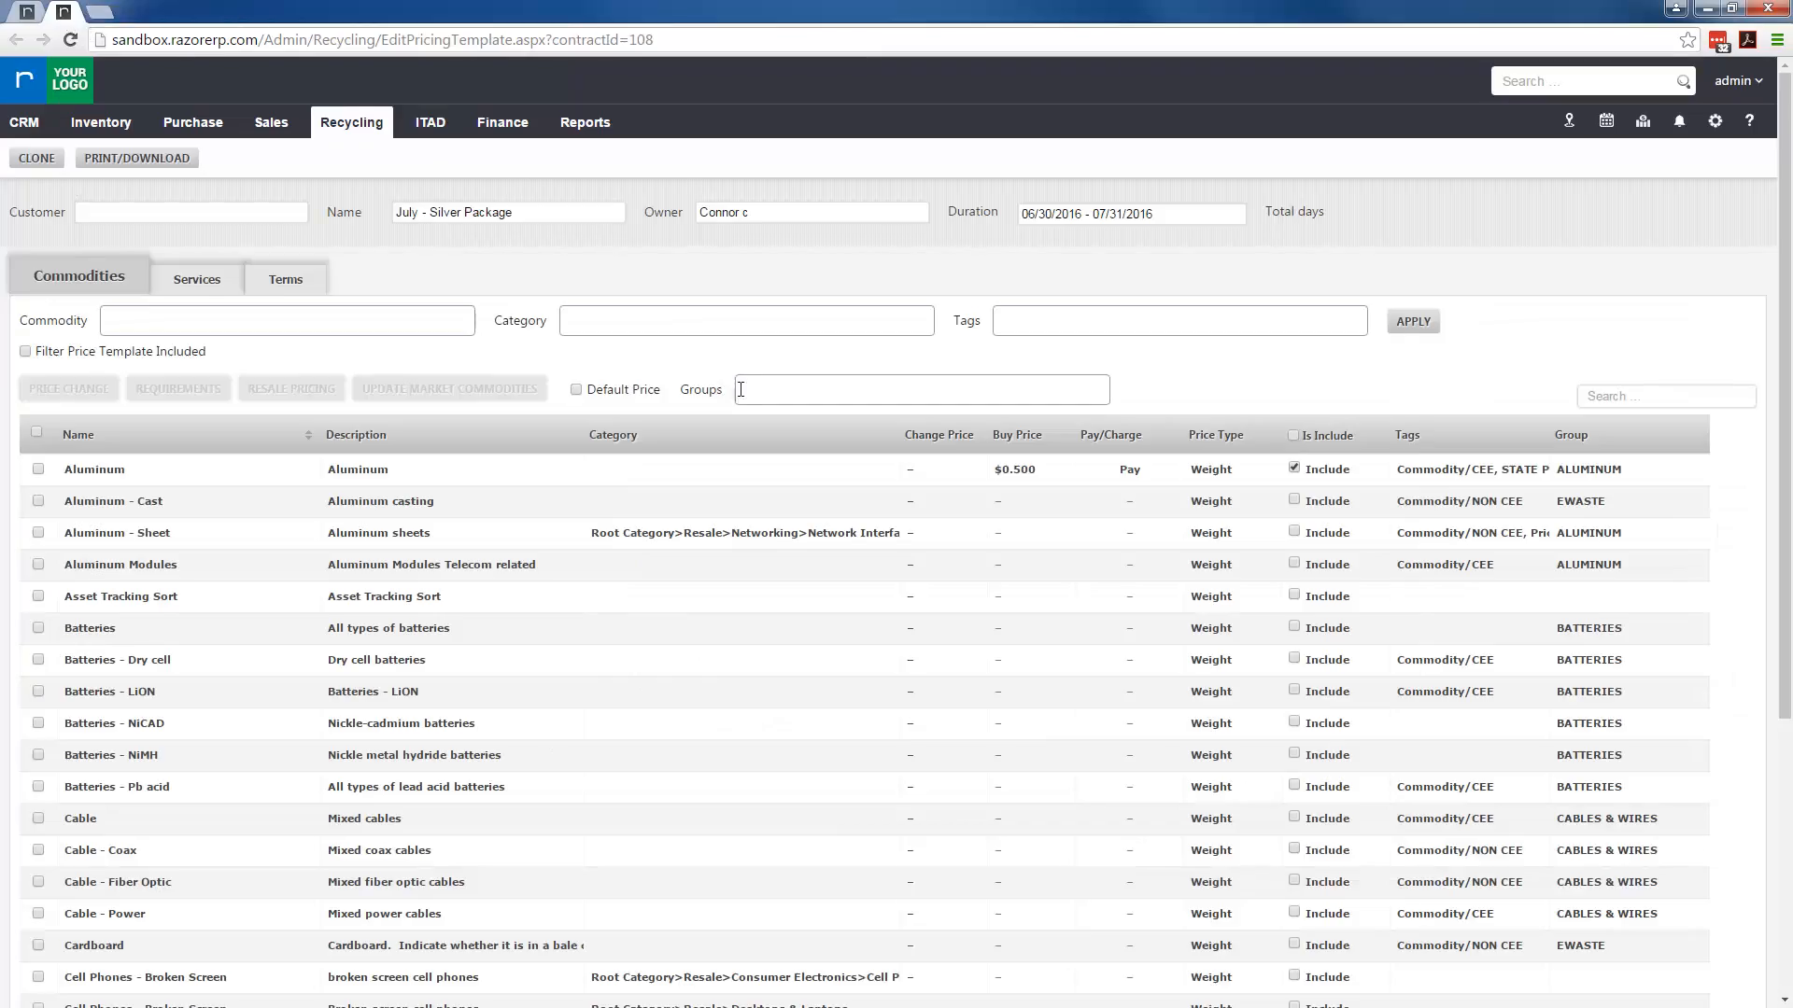
Step: Include Aluminum - Cast, Aluminum - Sheet, Aluminum Modules, Asset Tracking Sort, Batteries, Batteries - Dry cell and Batteries - LiON in the template
{"action": "left_click", "coordinate": [1294, 501]}
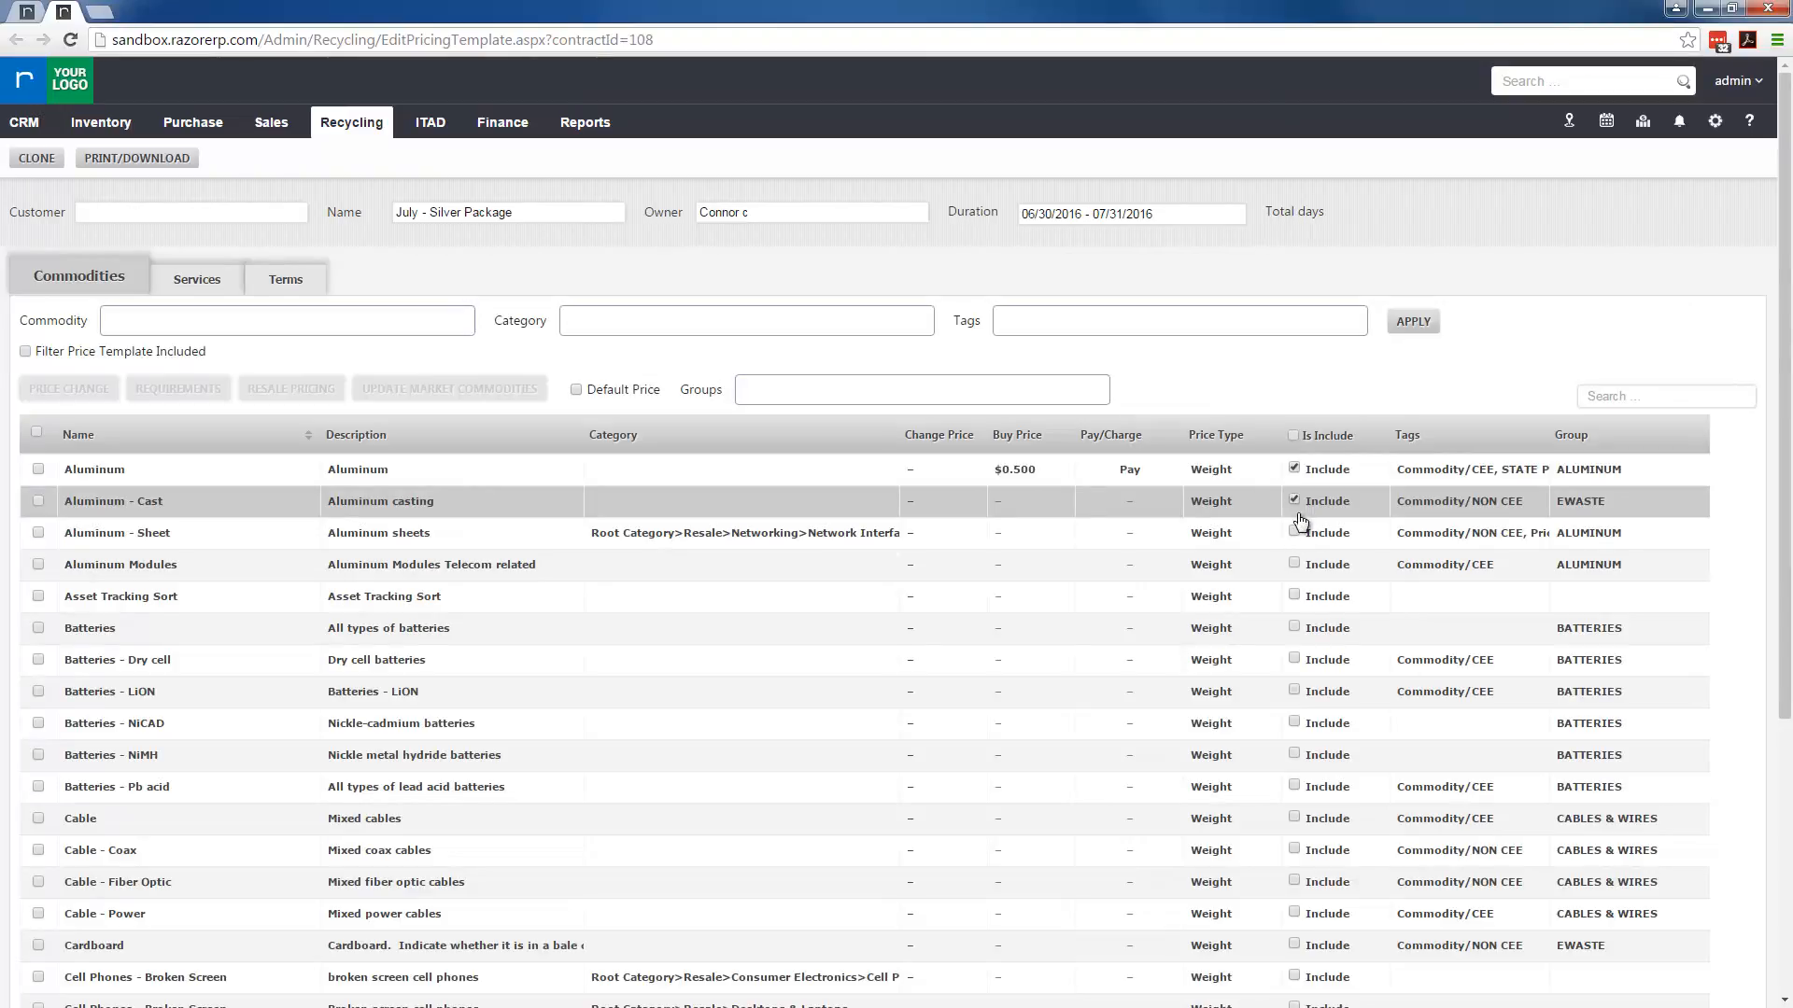
{"action": "left_click", "coordinate": [1295, 532]}
{"action": "left_click", "coordinate": [1294, 564]}
{"action": "left_click", "coordinate": [1294, 596]}
{"action": "left_click", "coordinate": [1294, 628]}
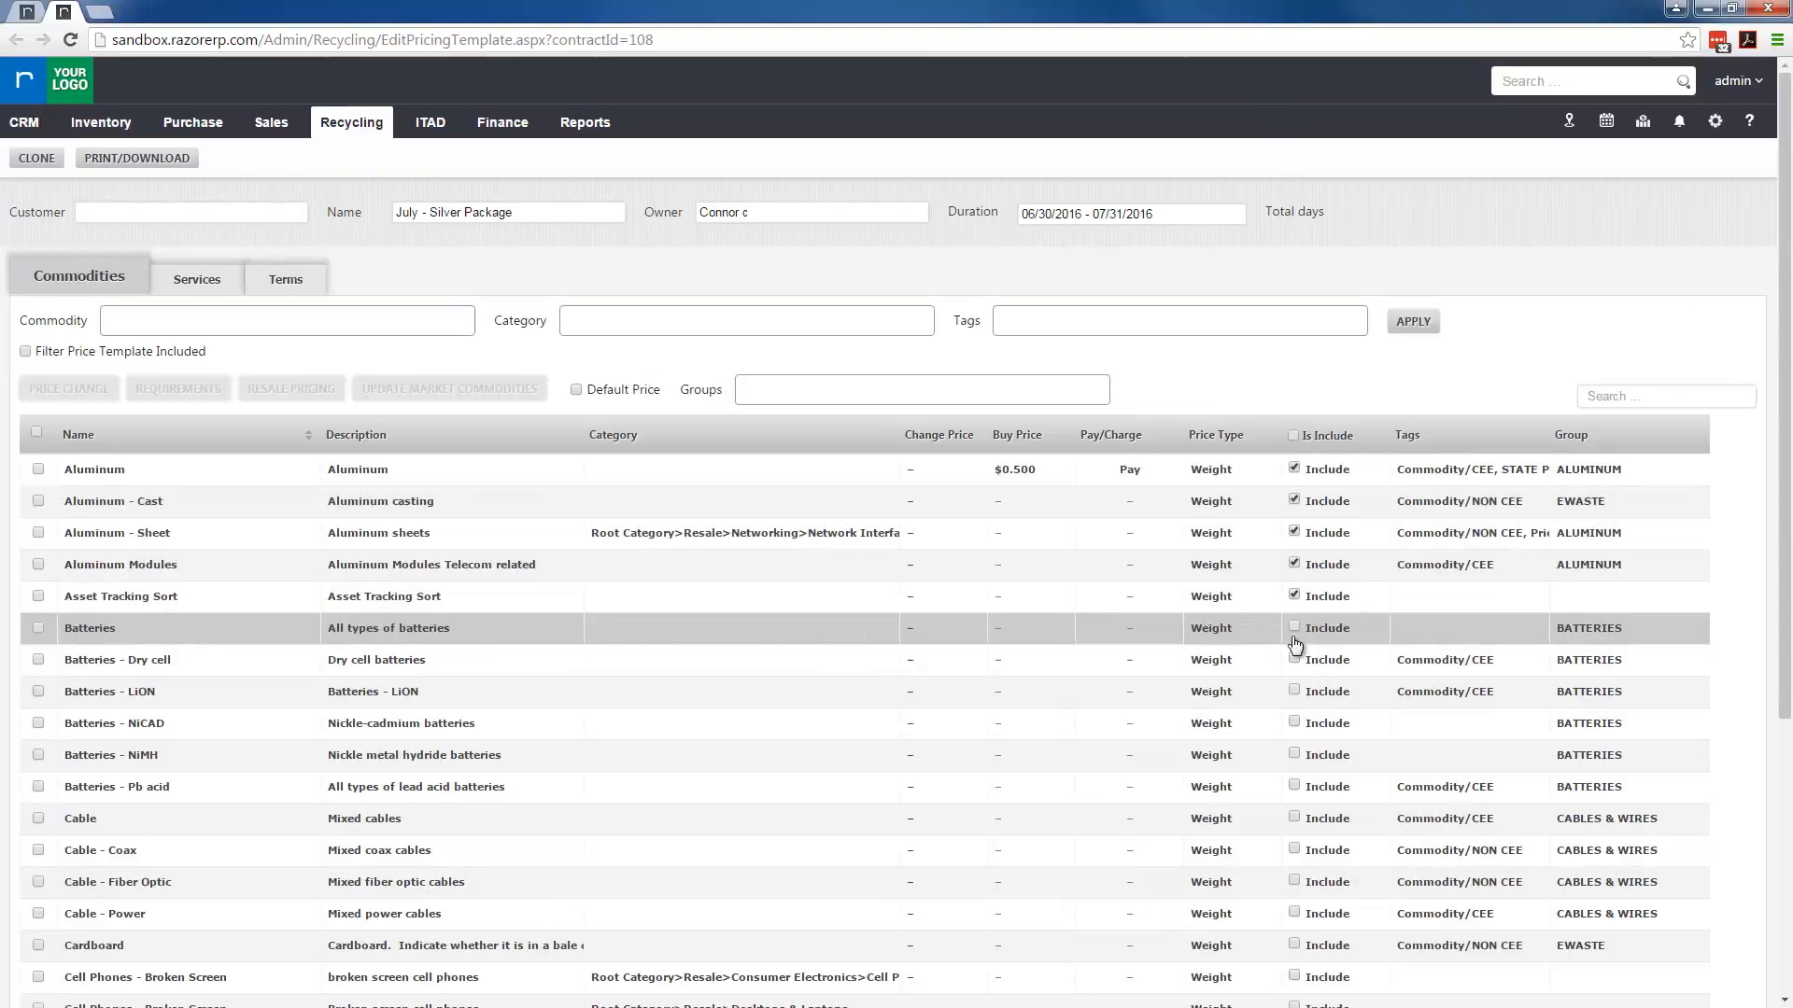
{"action": "left_click", "coordinate": [1294, 659]}
{"action": "left_click", "coordinate": [1295, 691]}
Step: Set the buy price of Aluminum - Cast, Aluminum - Sheet and Aluminum Modules to 0.5 each
{"action": "left_click", "coordinate": [1010, 504]}
{"action": "type", "text": ".5"}
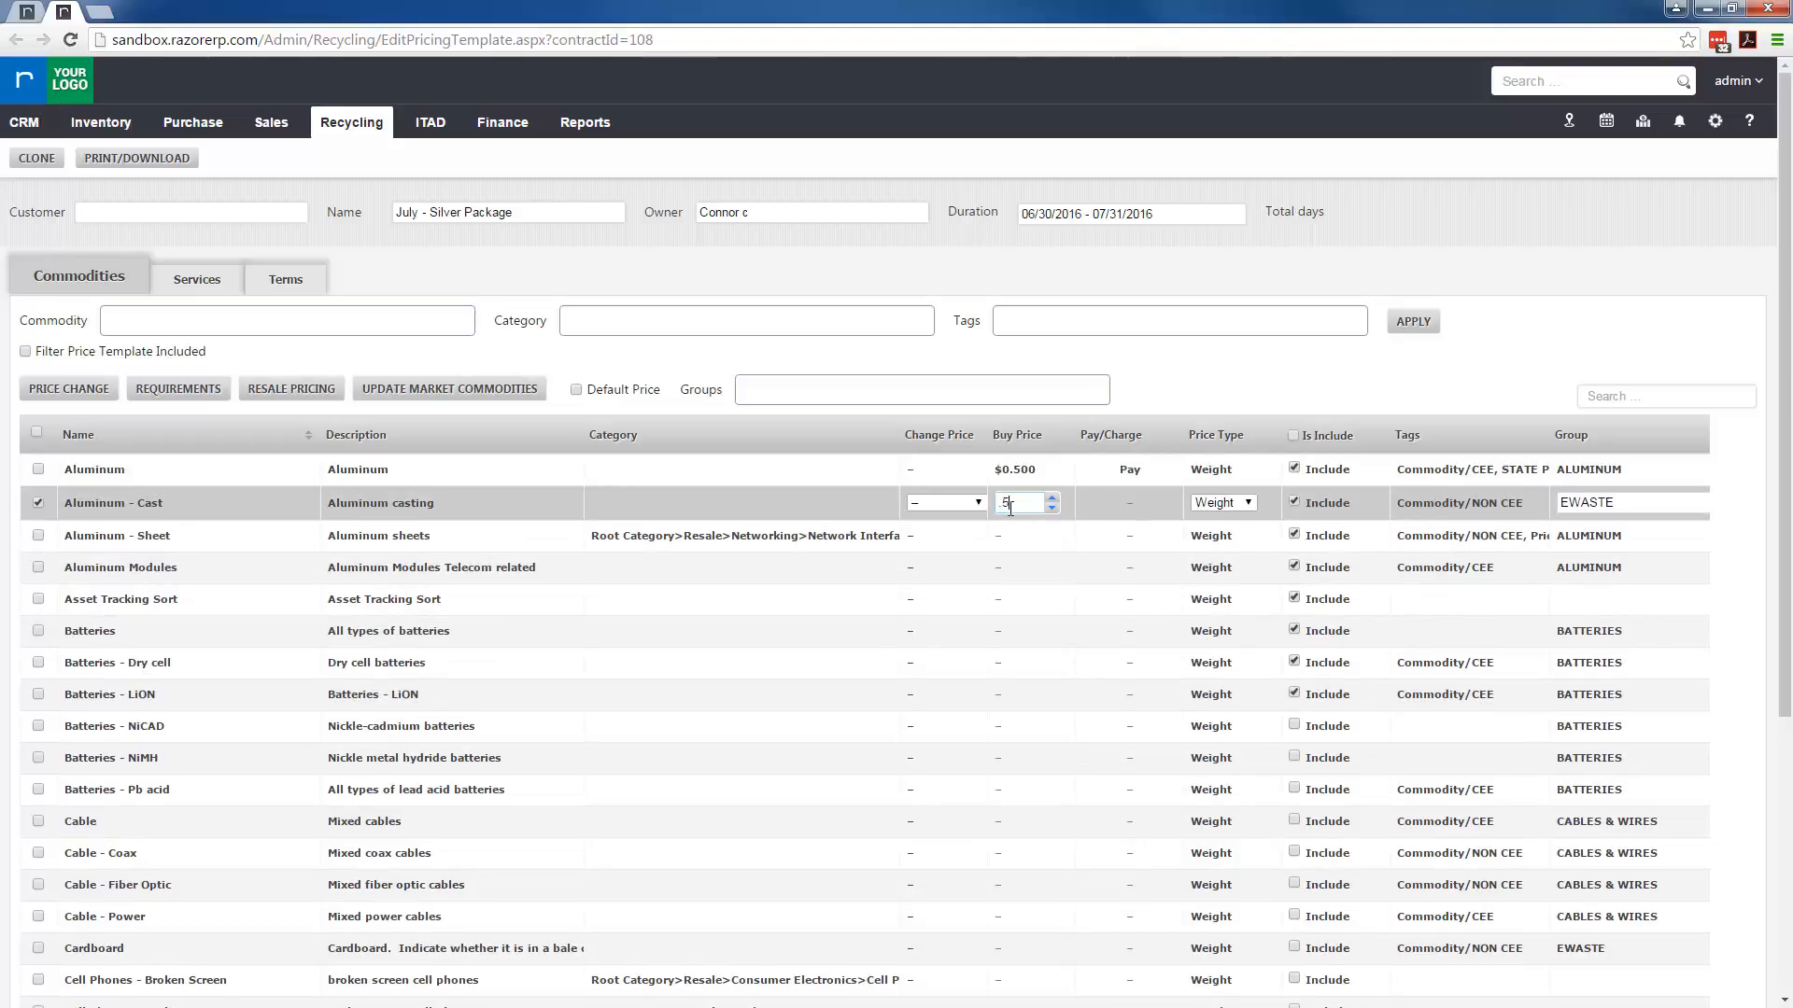
{"action": "left_click", "coordinate": [1015, 536]}
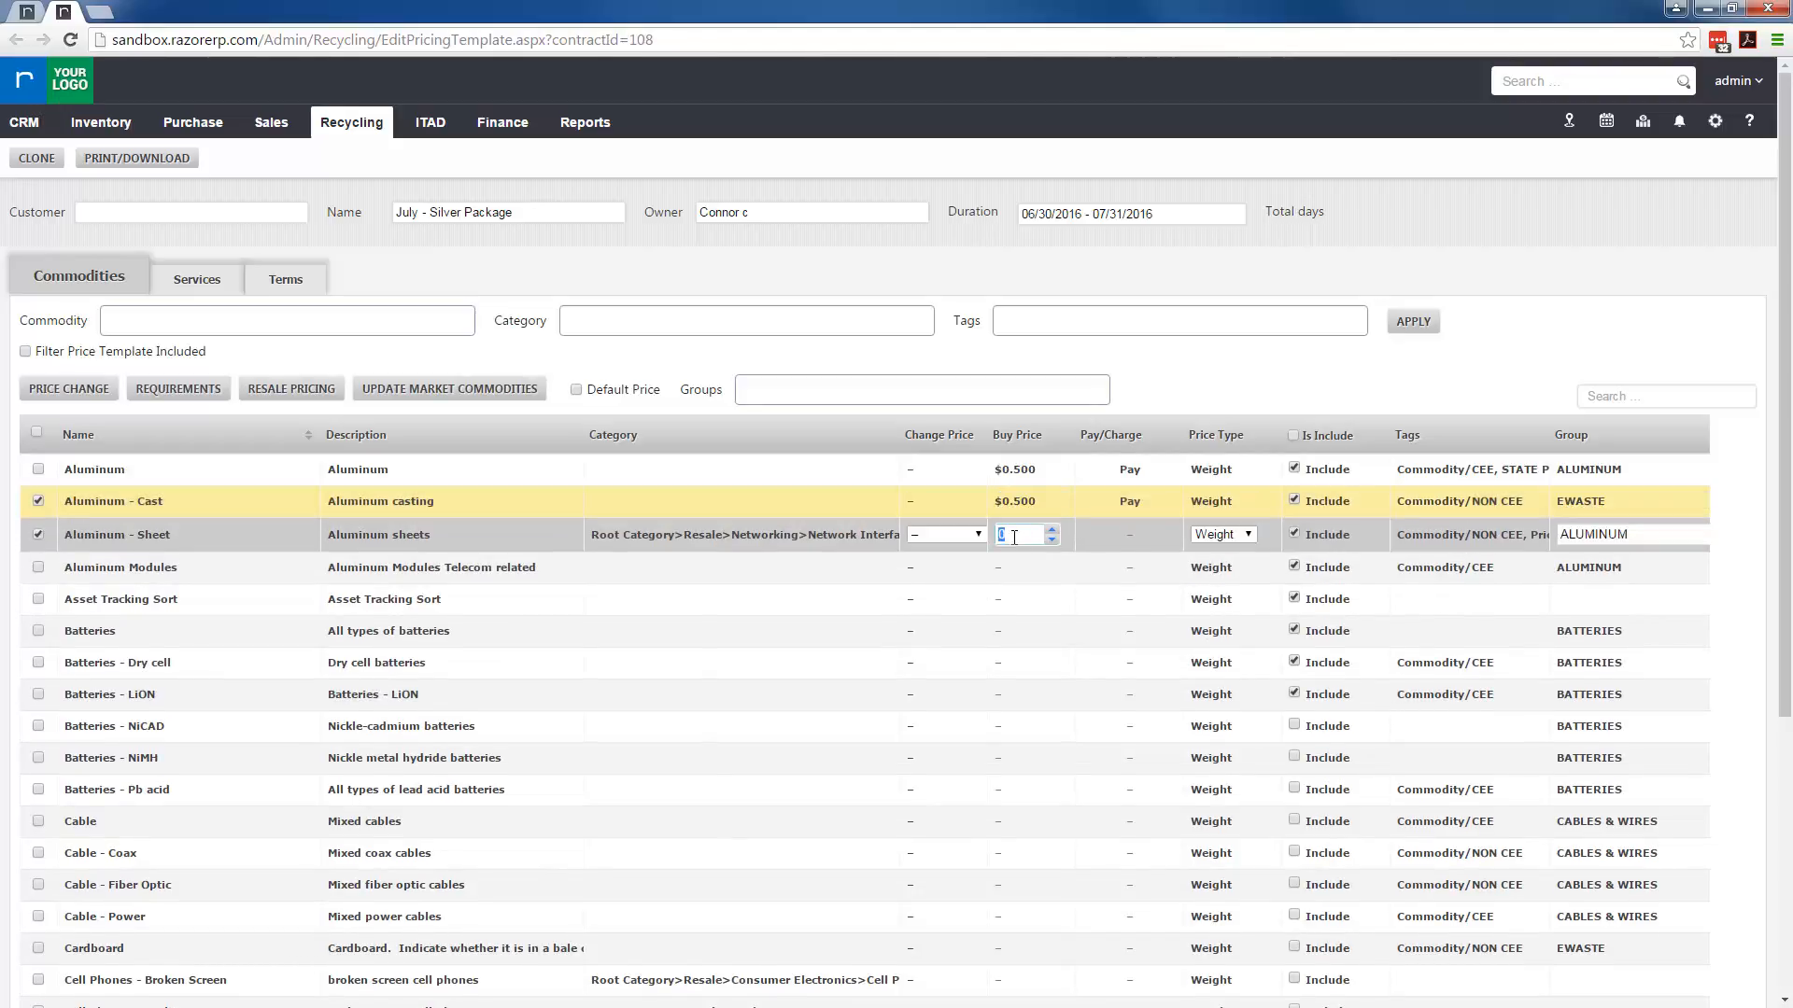
{"action": "type", "text": ".5"}
{"action": "left_click", "coordinate": [1045, 565]}
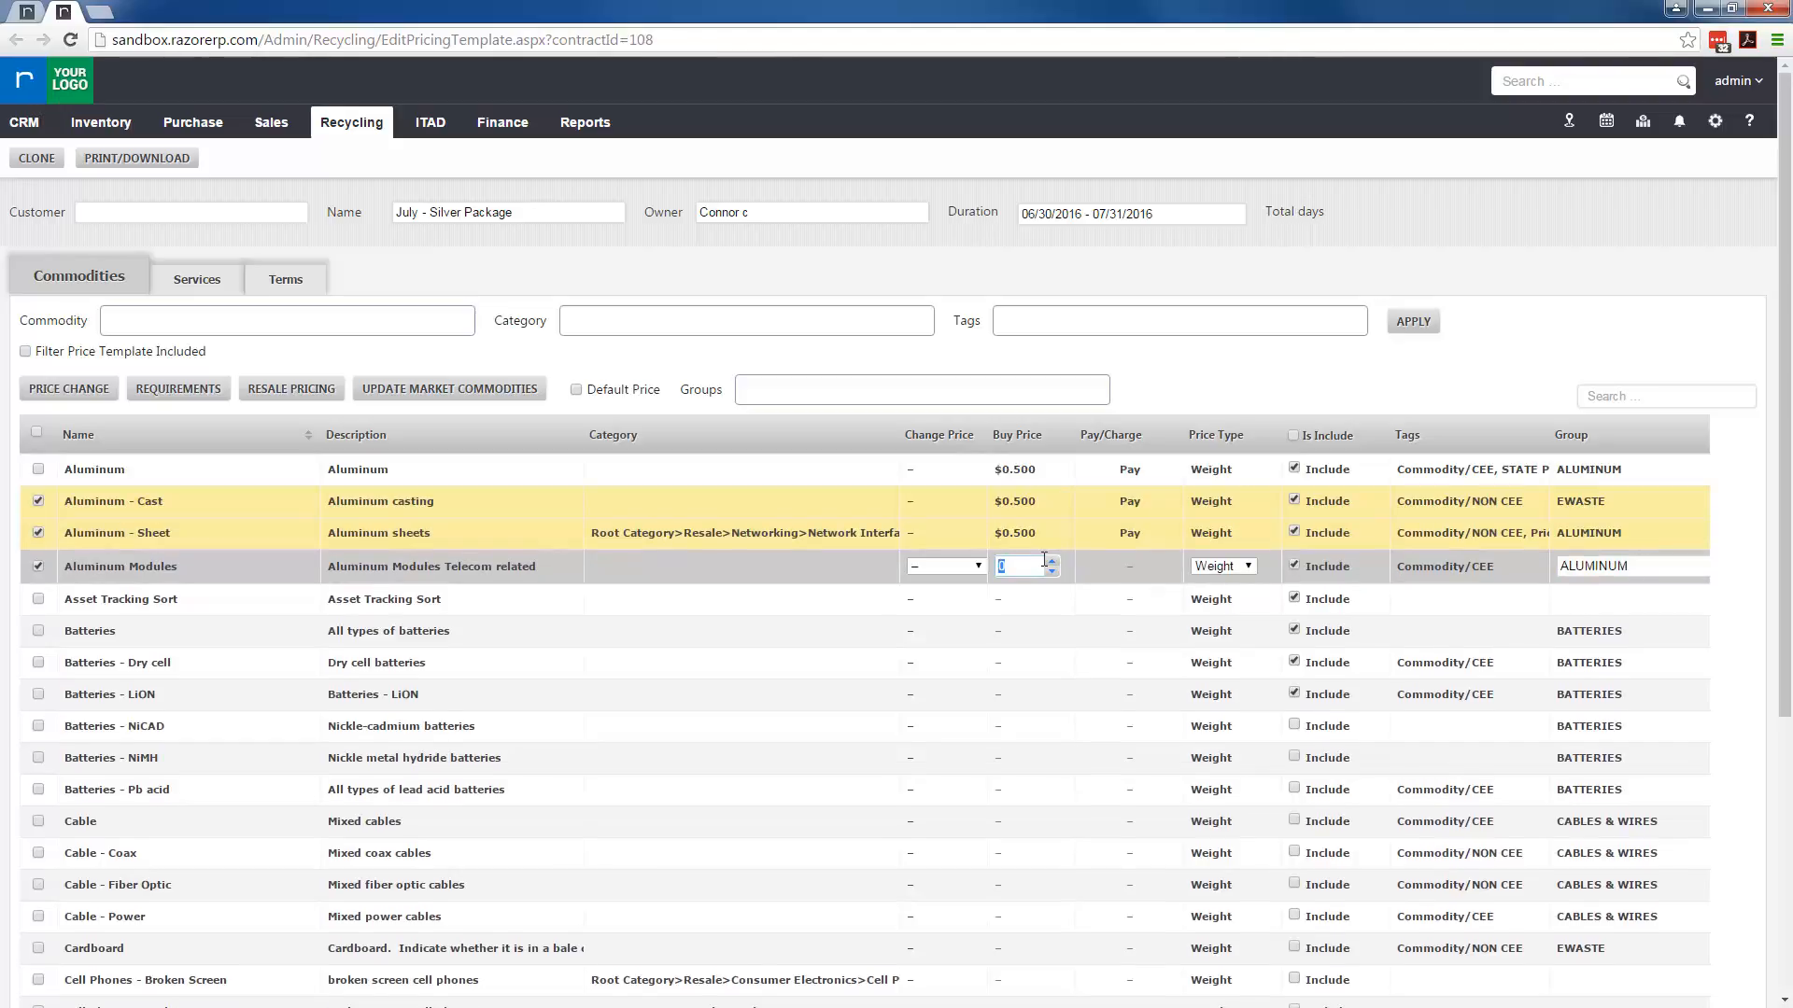
{"action": "type", "text": ".5"}
Step: Set the buy price of Batteries, Batteries - Dry cell and Batteries - LiON to 0.25 each
{"action": "left_click", "coordinate": [1014, 631]}
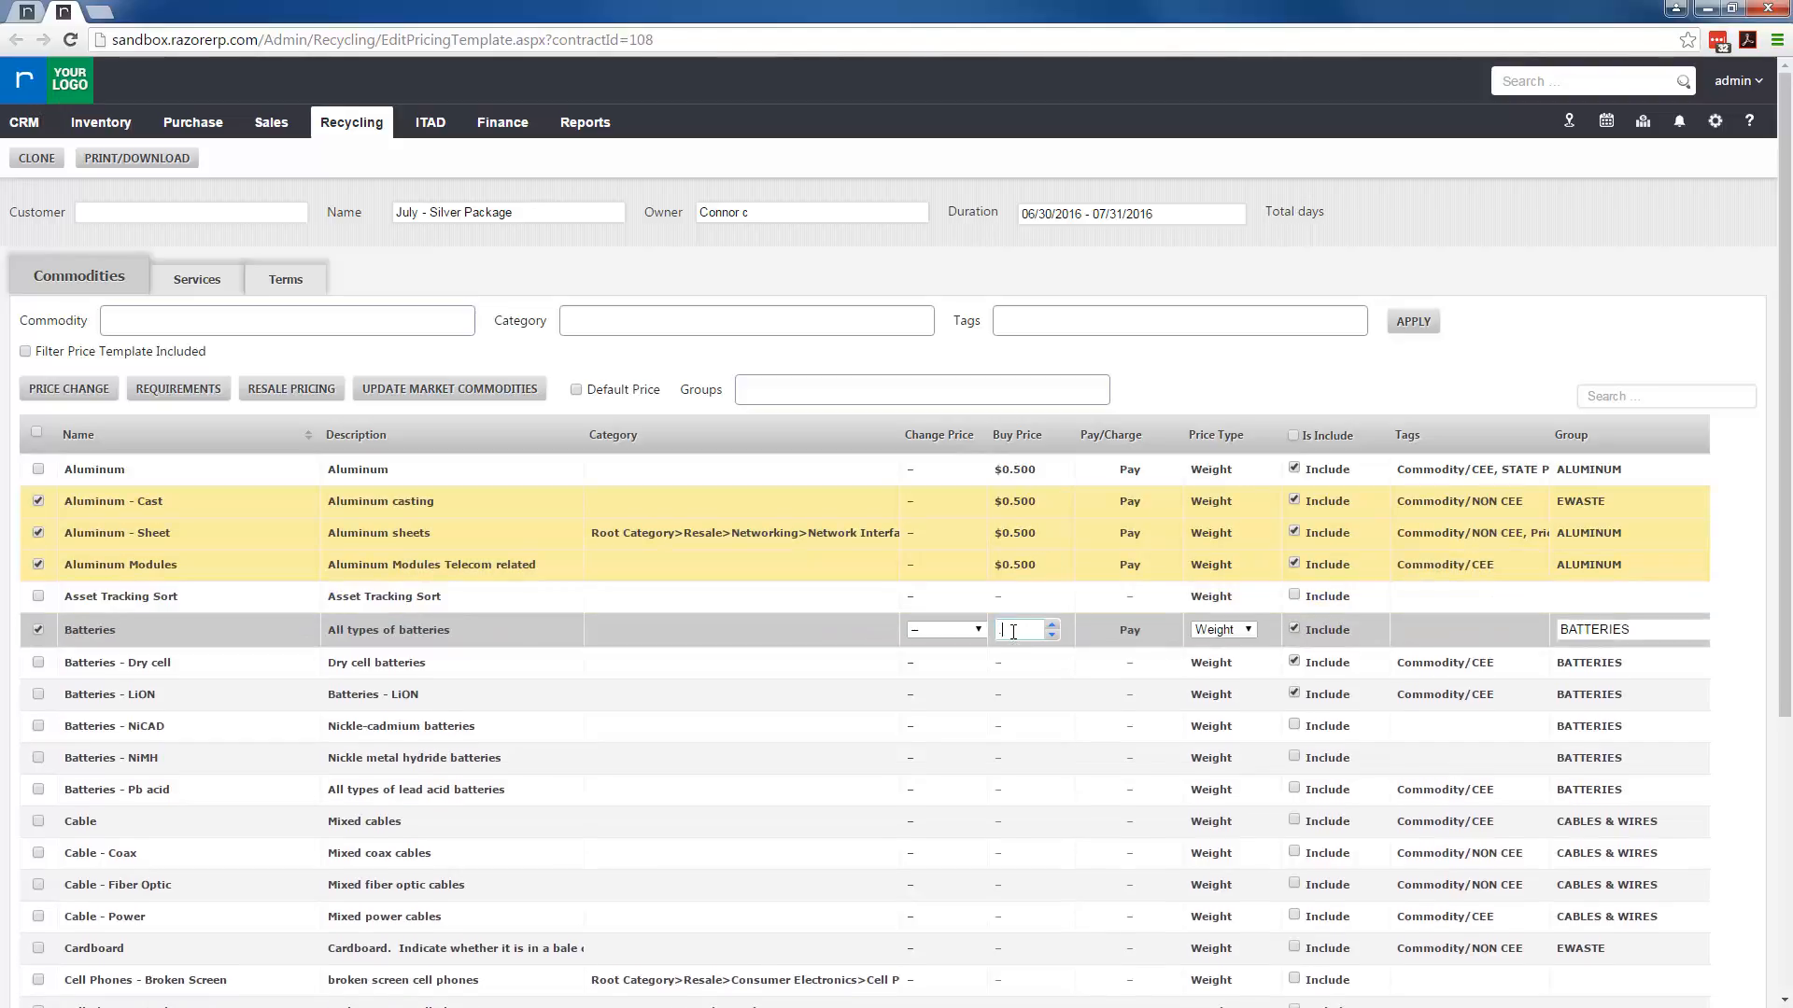
{"action": "type", "text": ".25"}
{"action": "left_click", "coordinate": [1013, 663]}
{"action": "type", "text": ".25"}
{"action": "left_click", "coordinate": [1016, 695]}
{"action": "type", "text": ".2"}
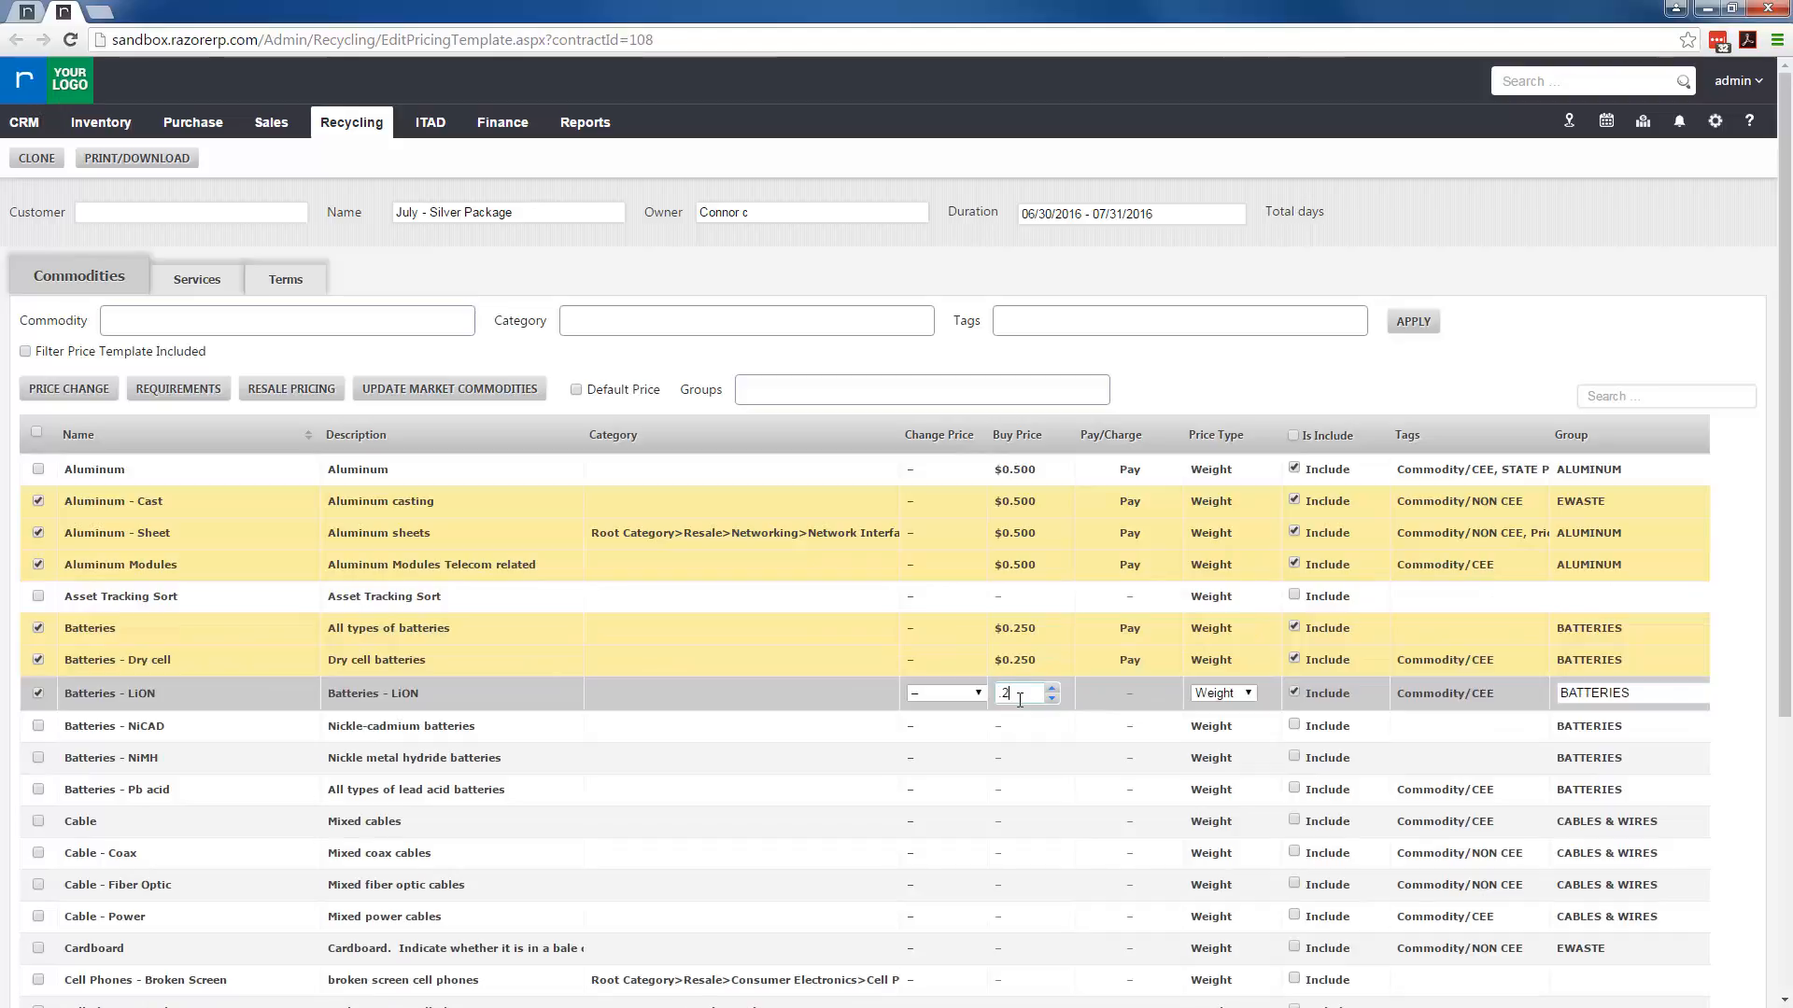
{"action": "type", "text": "5"}
Step: Try the Unit price type for Batteries - LiON, then set it back to Weight
{"action": "left_click", "coordinate": [1252, 699]}
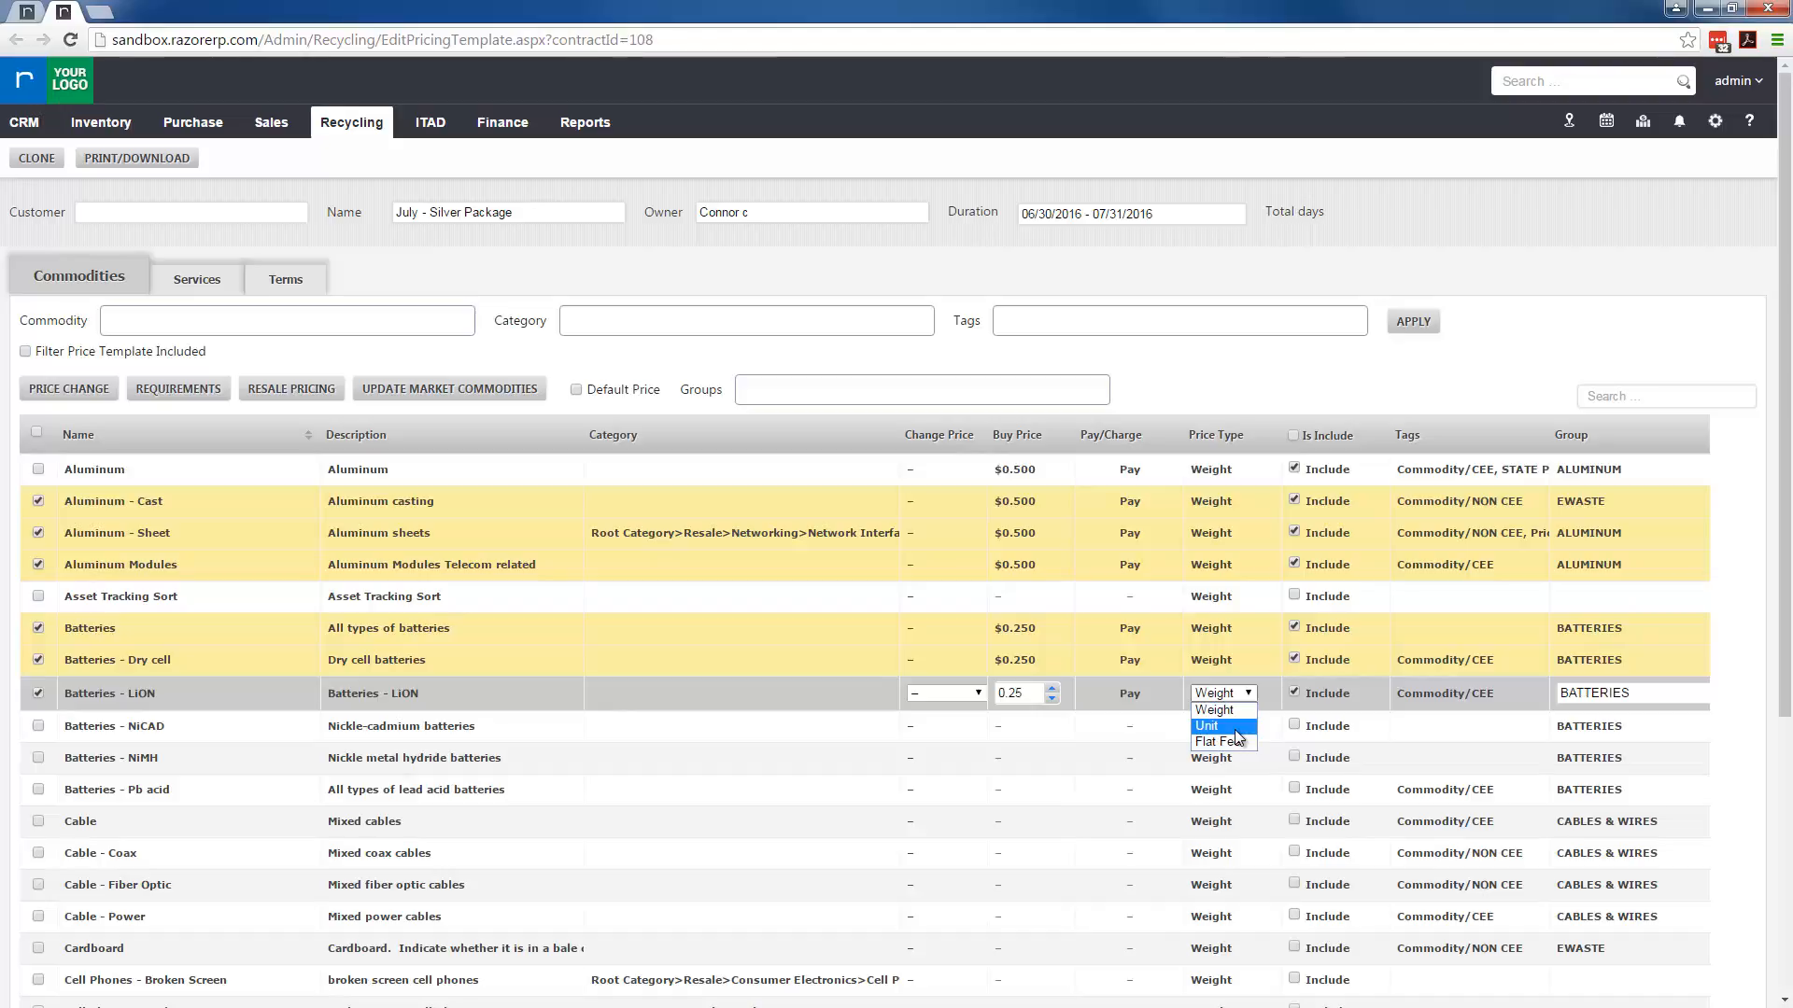
{"action": "left_click", "coordinate": [1233, 727]}
{"action": "left_click", "coordinate": [1223, 693]}
{"action": "left_click", "coordinate": [1214, 708]}
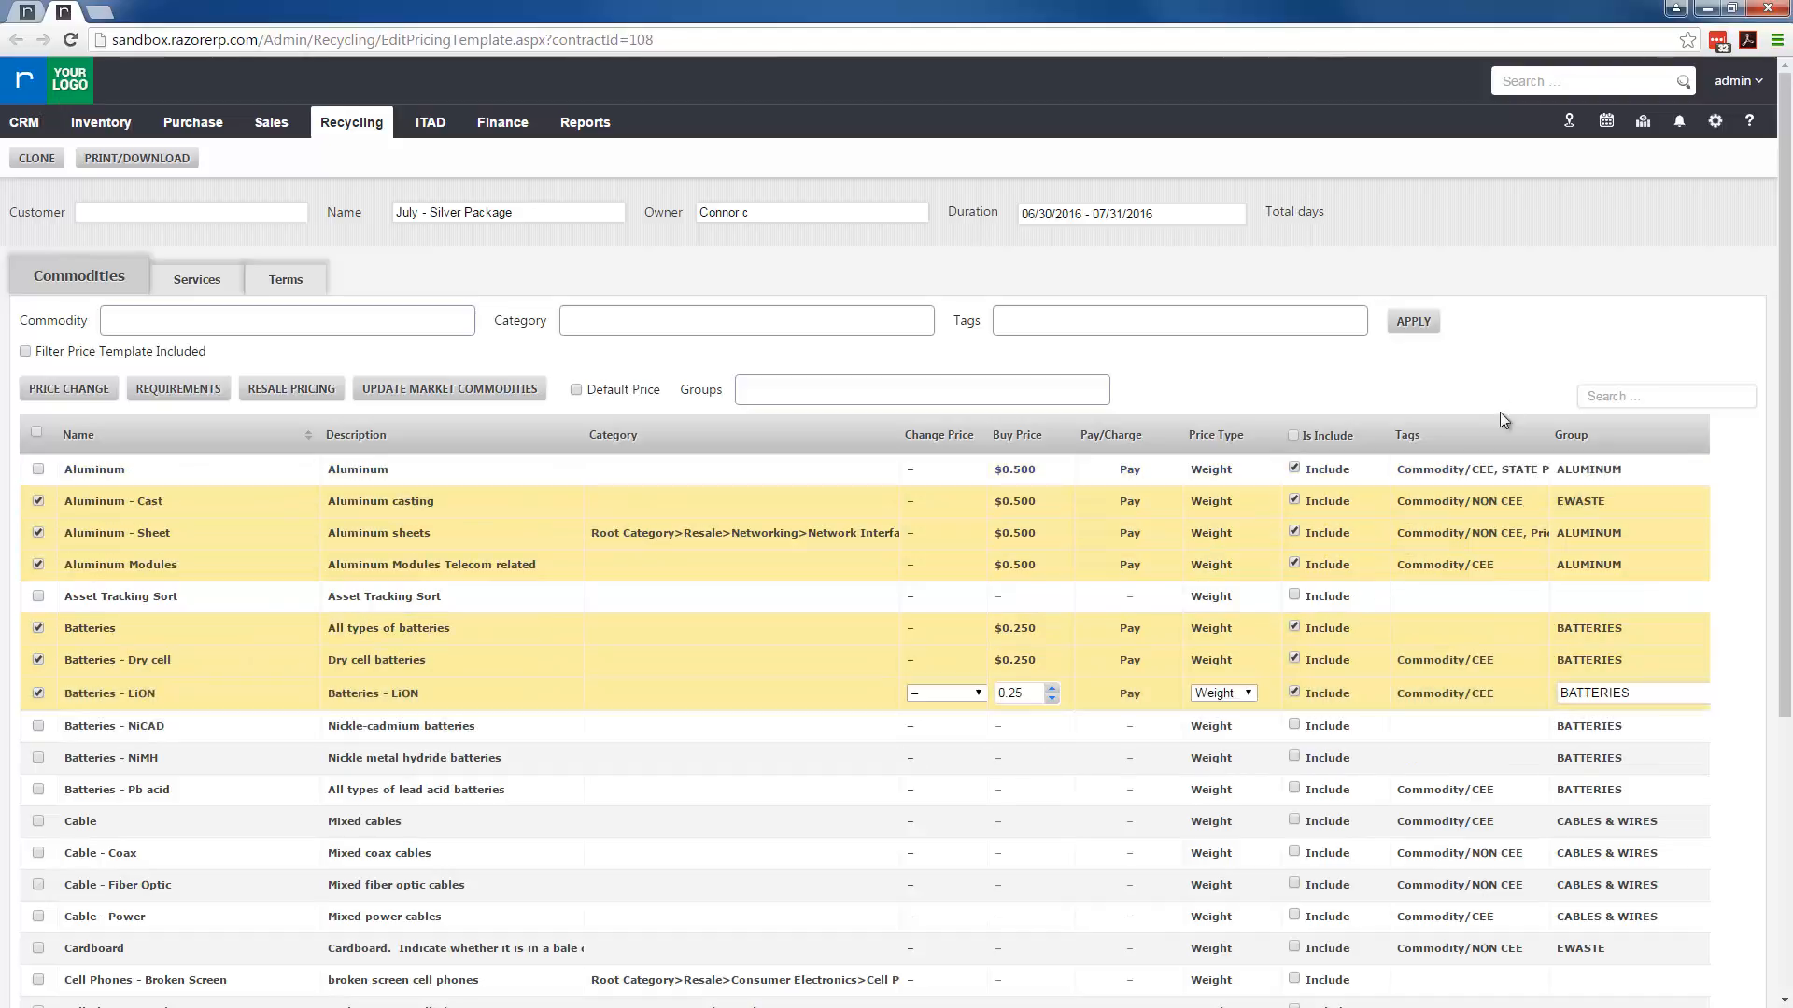
{"action": "left_click", "coordinate": [1475, 373]}
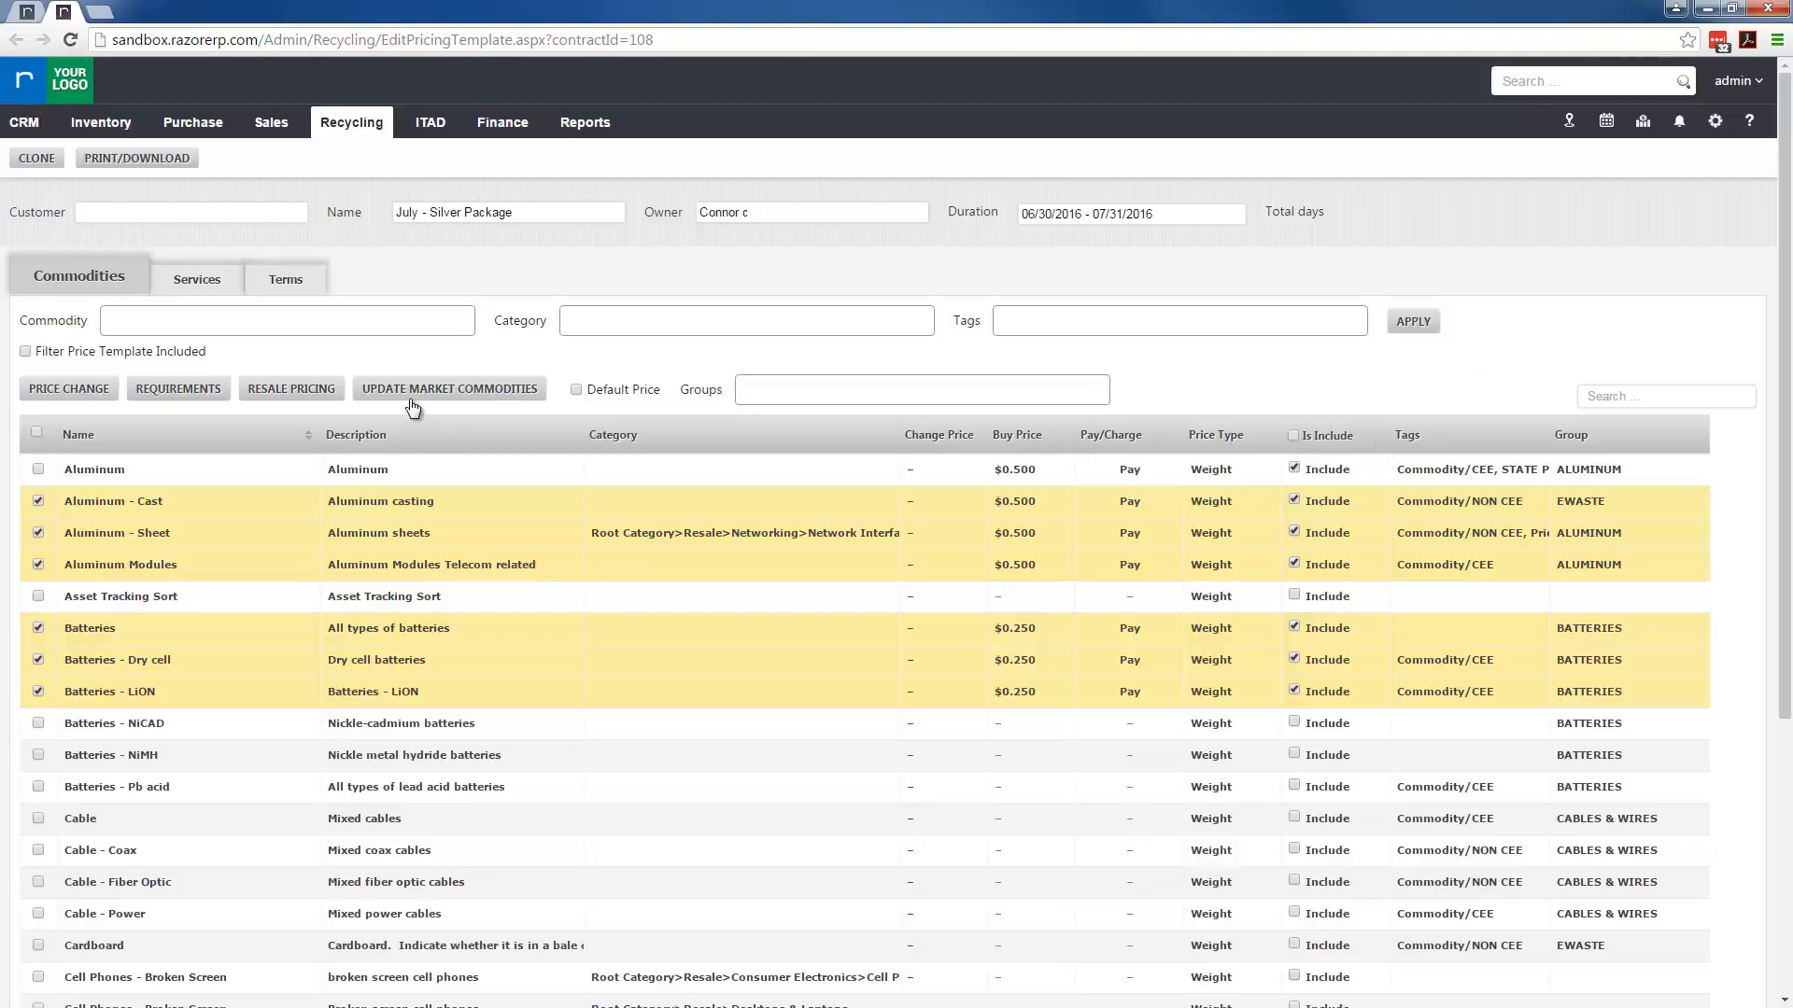
Step: Preview the Commodity Pricing Sheet, examine how the commodities and prices are grouped, and close the report
{"action": "left_click", "coordinate": [145, 160]}
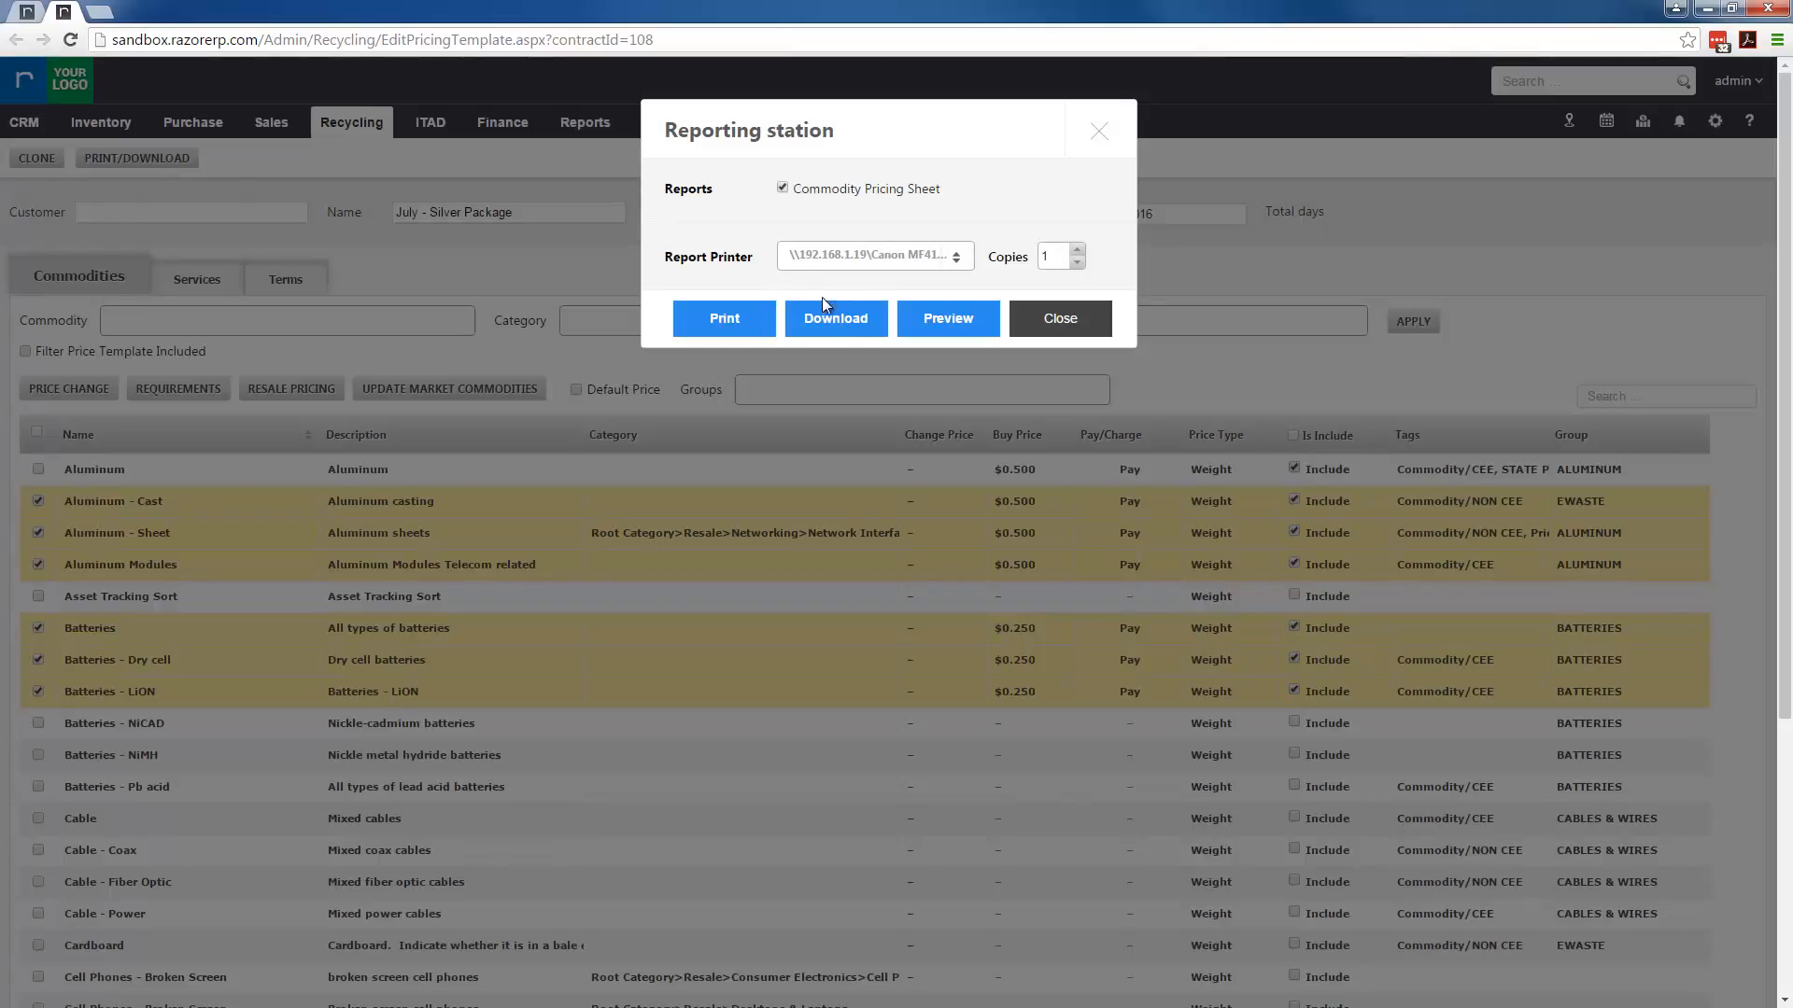
{"action": "left_click", "coordinate": [948, 314]}
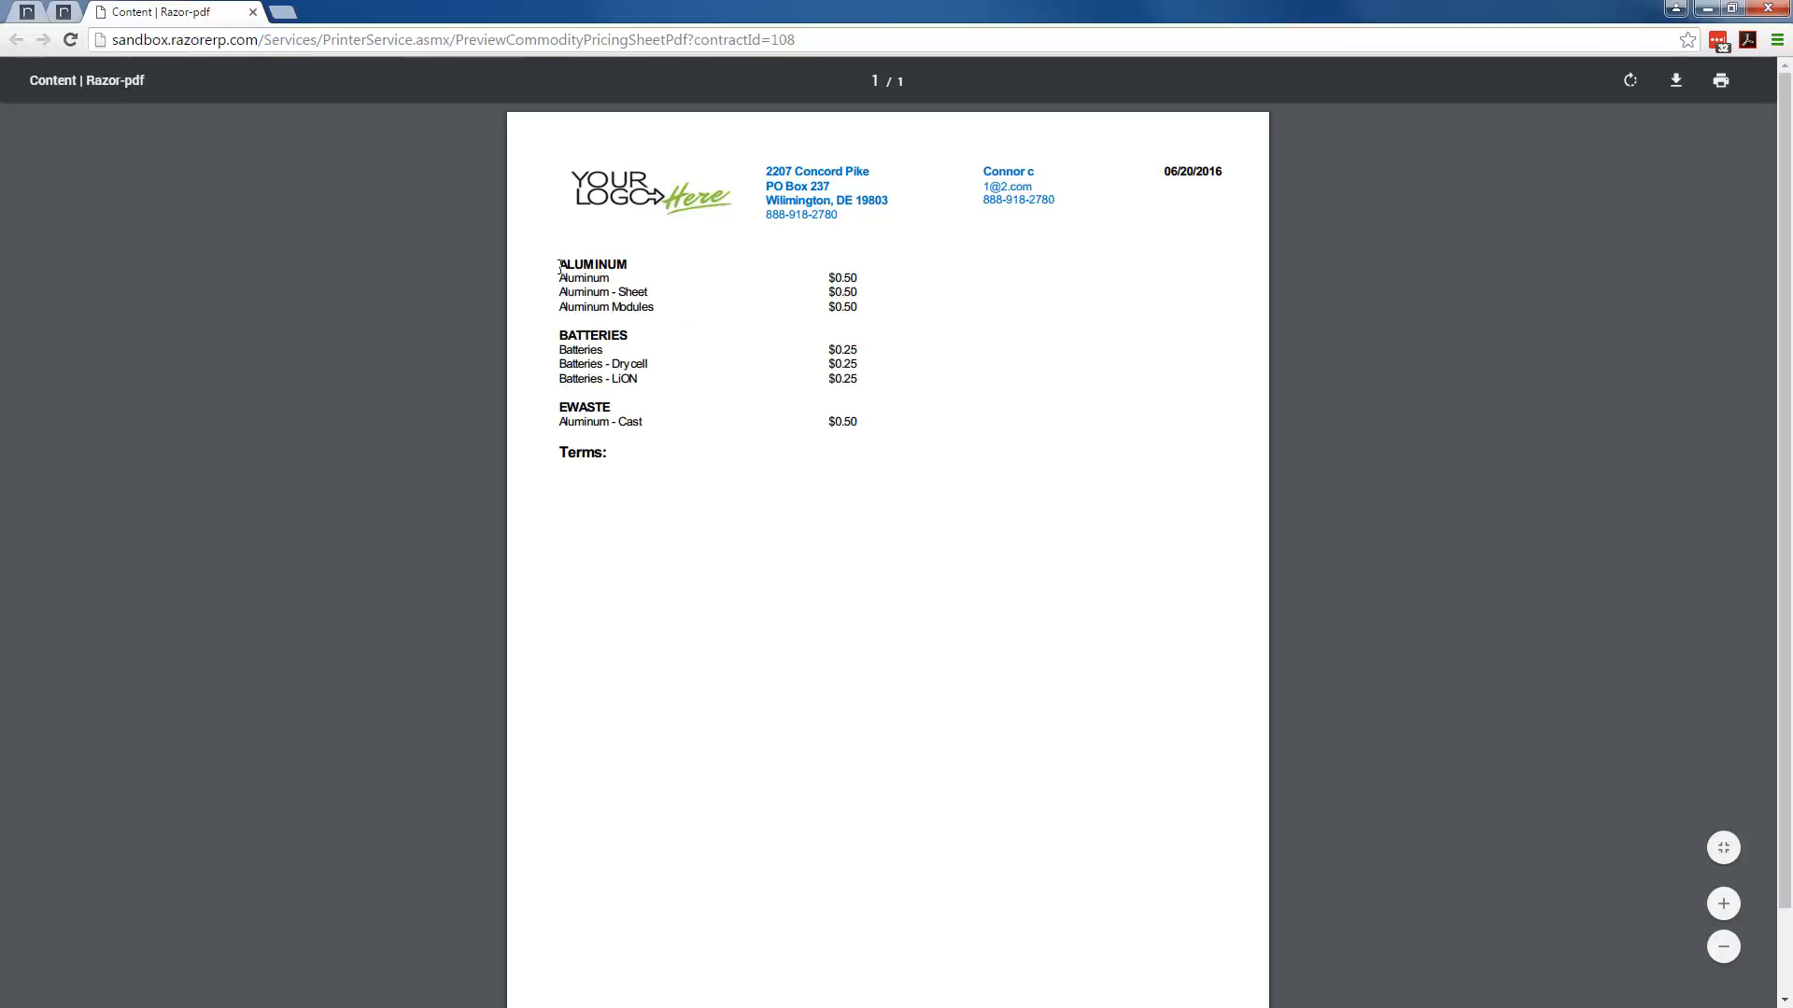
{"action": "left_click_drag", "start_coordinate": [629, 265], "coordinate": [553, 268]}
{"action": "left_click_drag", "start_coordinate": [643, 336], "coordinate": [548, 335]}
{"action": "left_click", "coordinate": [716, 389]}
{"action": "left_click", "coordinate": [253, 13]}
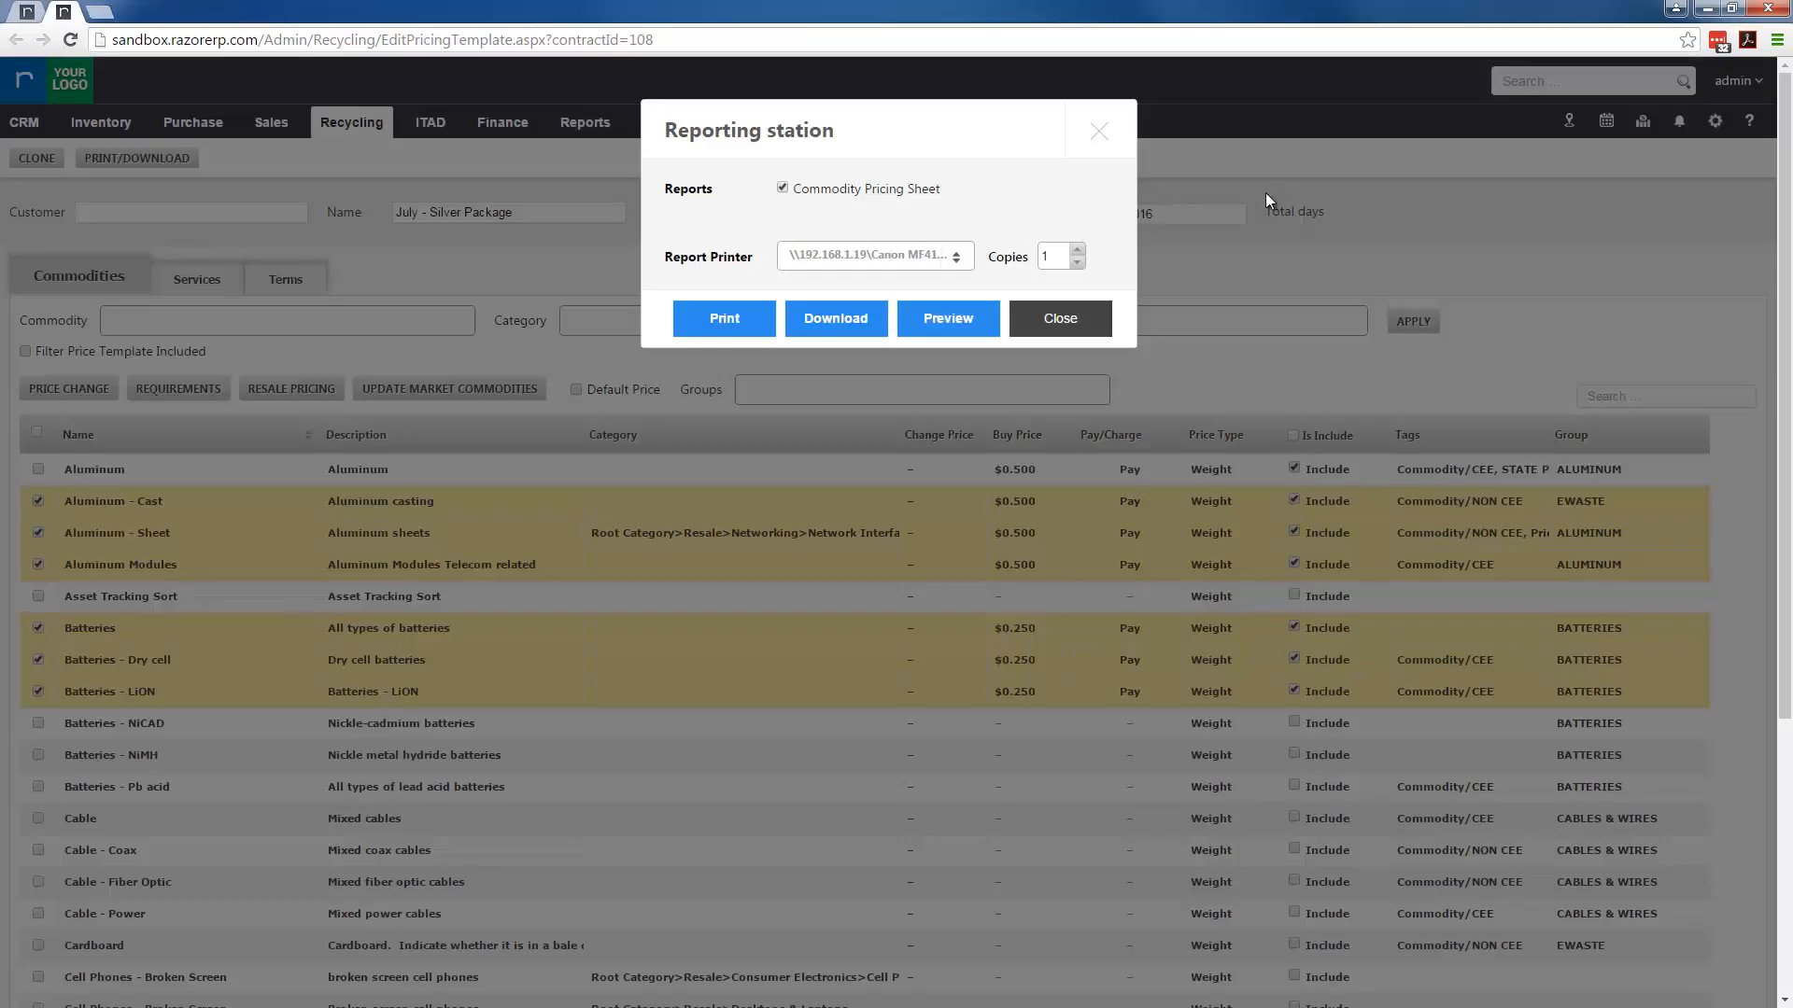
{"action": "left_click", "coordinate": [1100, 132]}
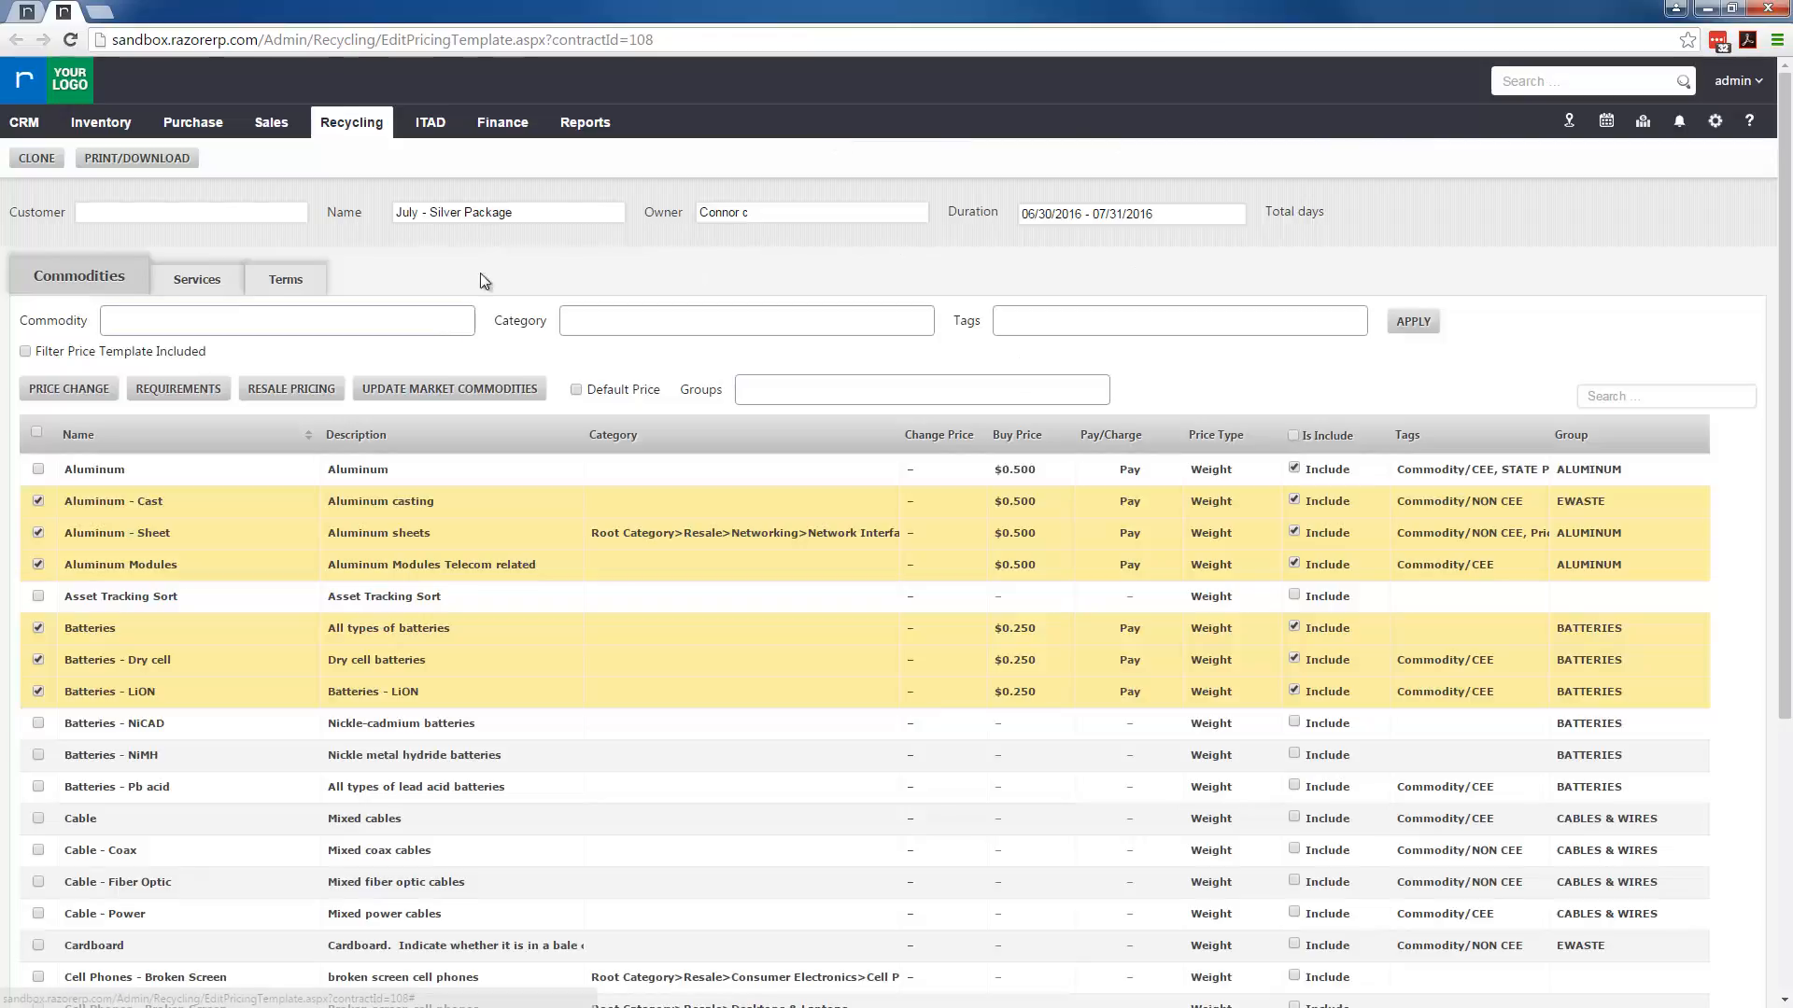
Step: Include the Freight service in the template and set its price to 200
{"action": "left_click", "coordinate": [201, 280]}
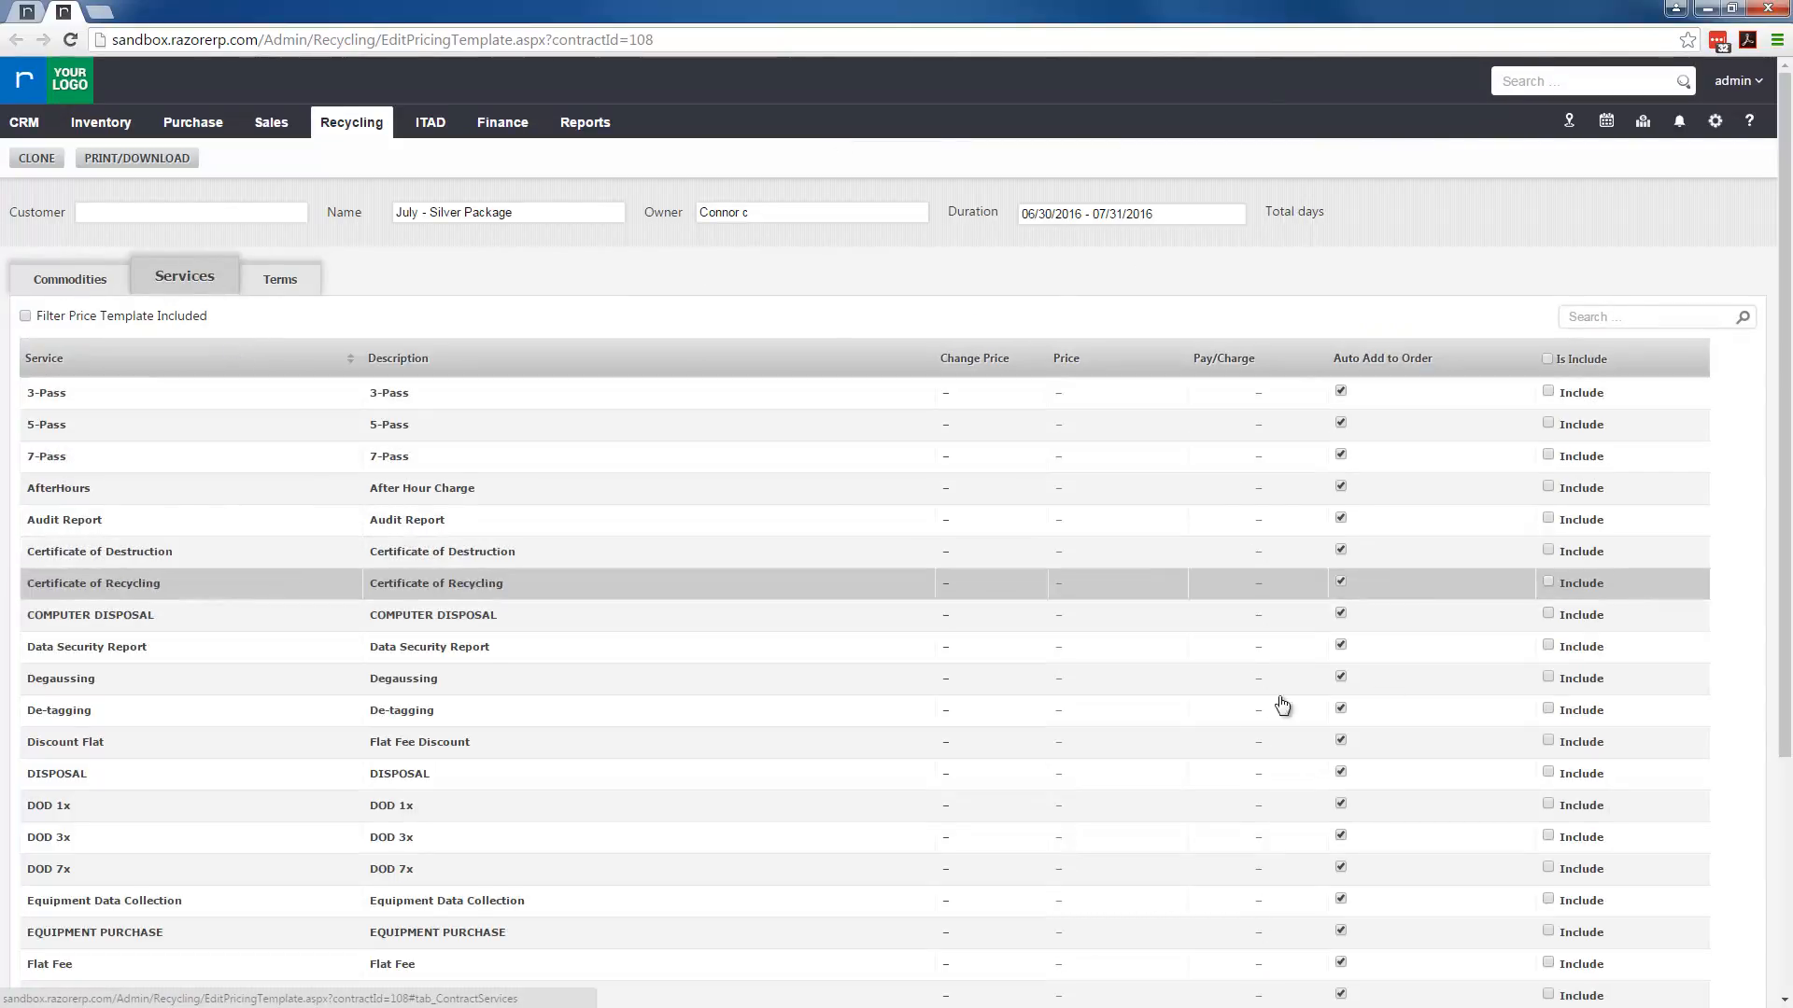
{"action": "scroll", "coordinate": [1287, 762], "scroll_direction": "down", "scroll_amount": 2}
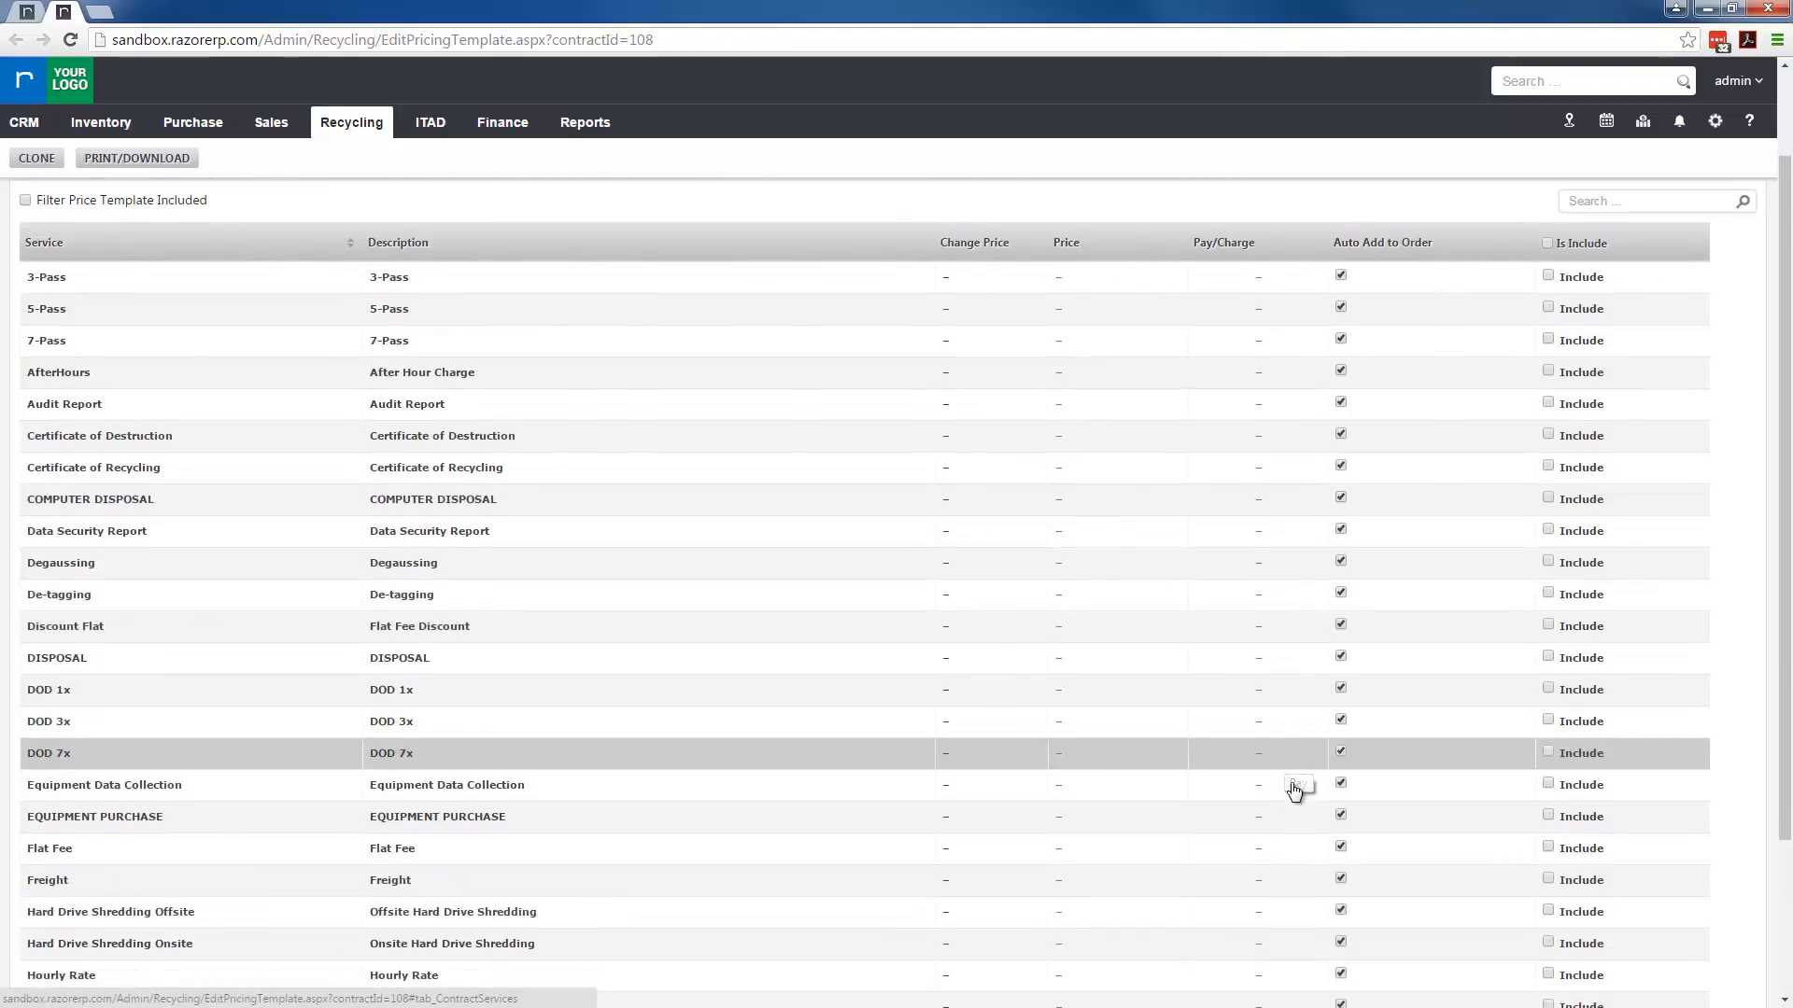
{"action": "left_click", "coordinate": [1547, 808]}
{"action": "left_click", "coordinate": [1115, 812]}
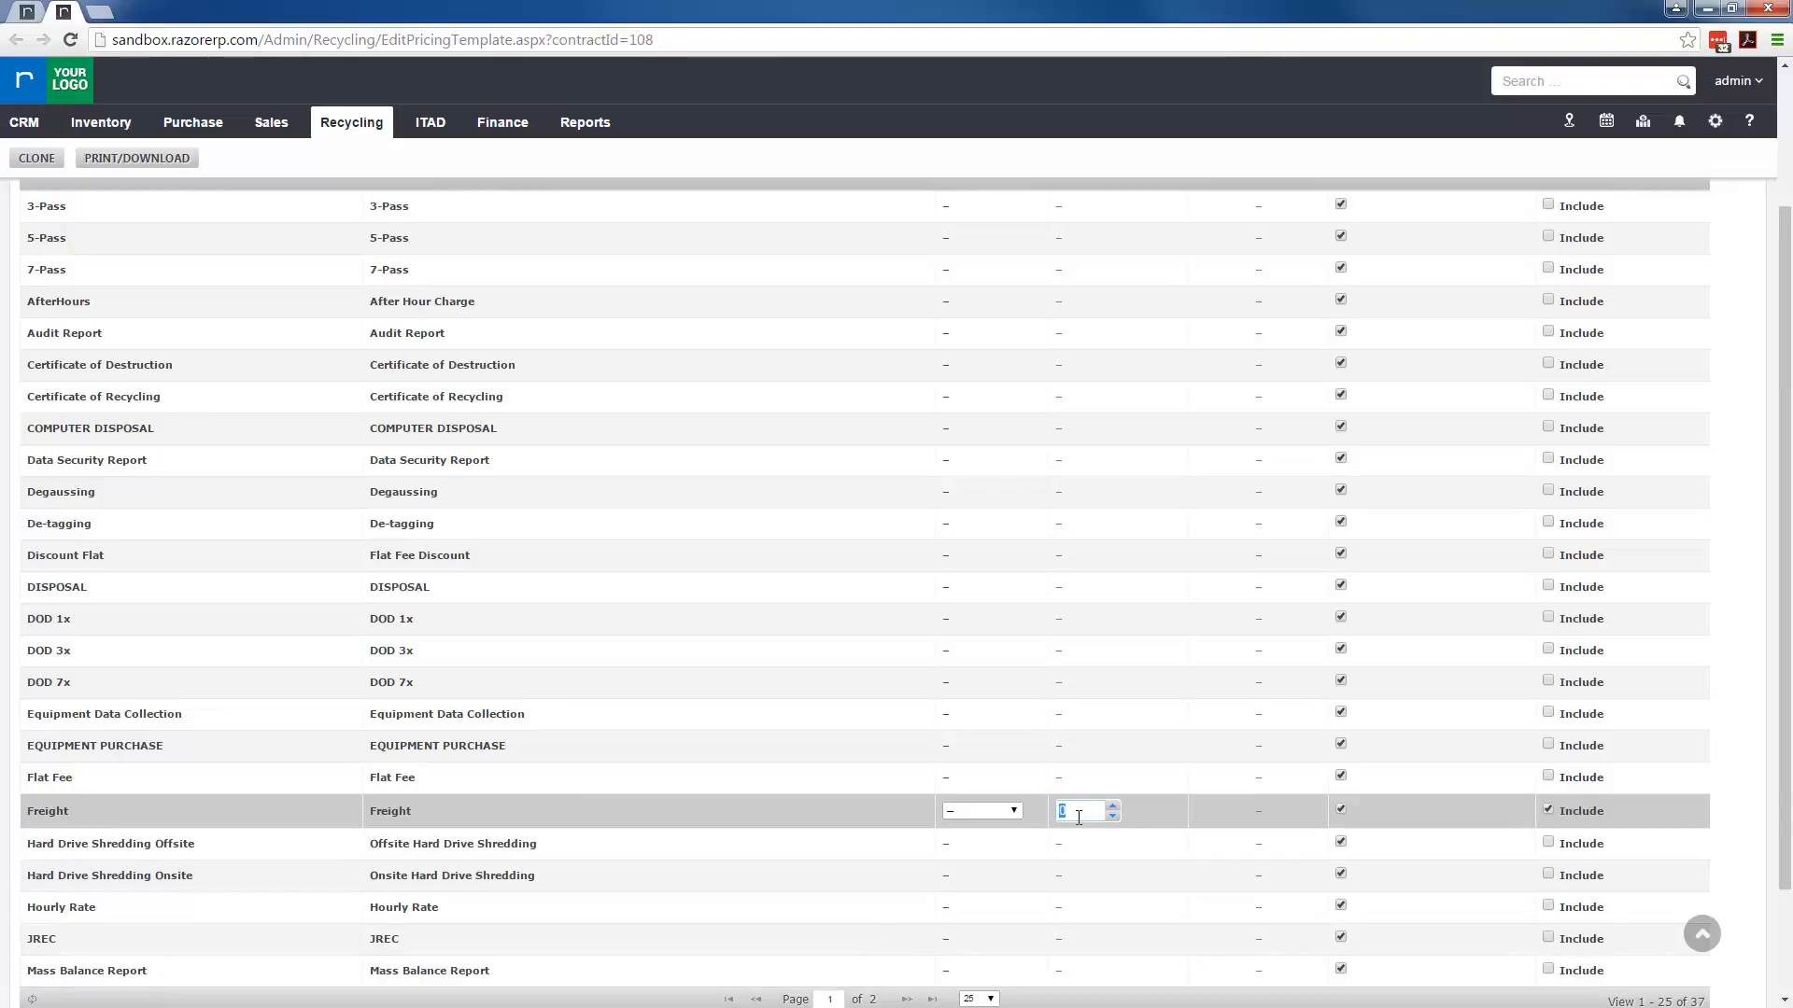
{"action": "type", "text": "200"}
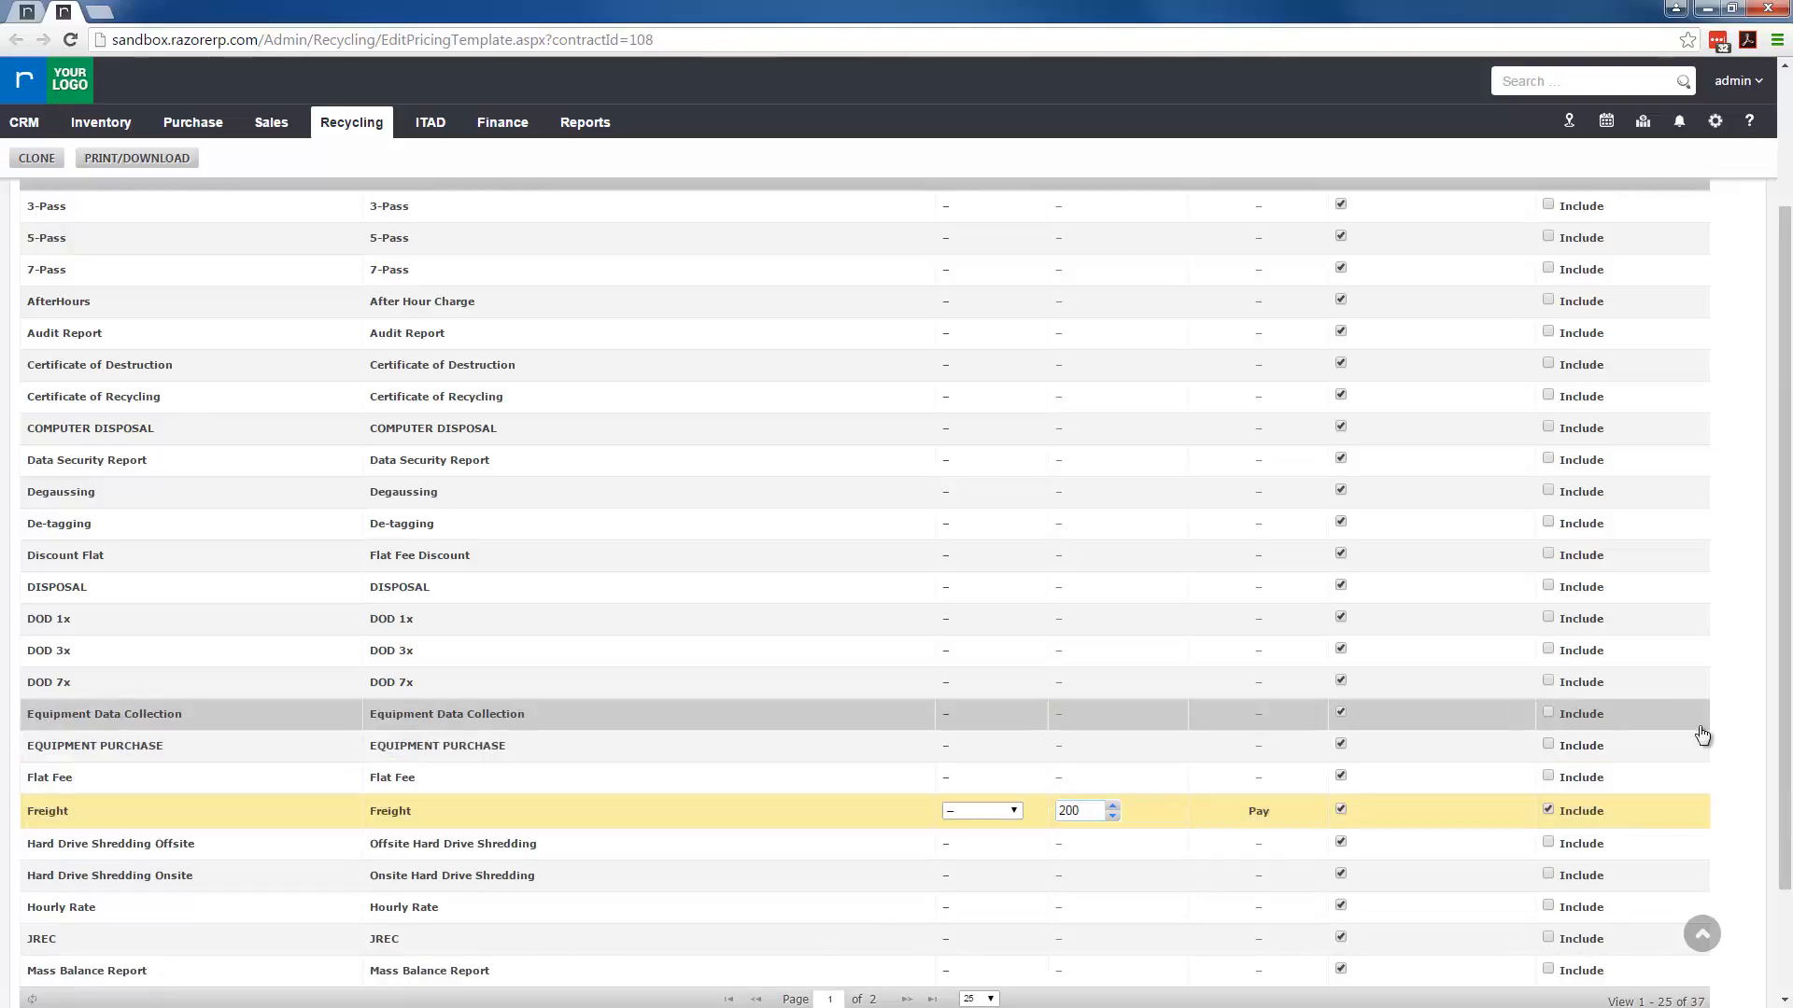
{"action": "key", "text": "Return"}
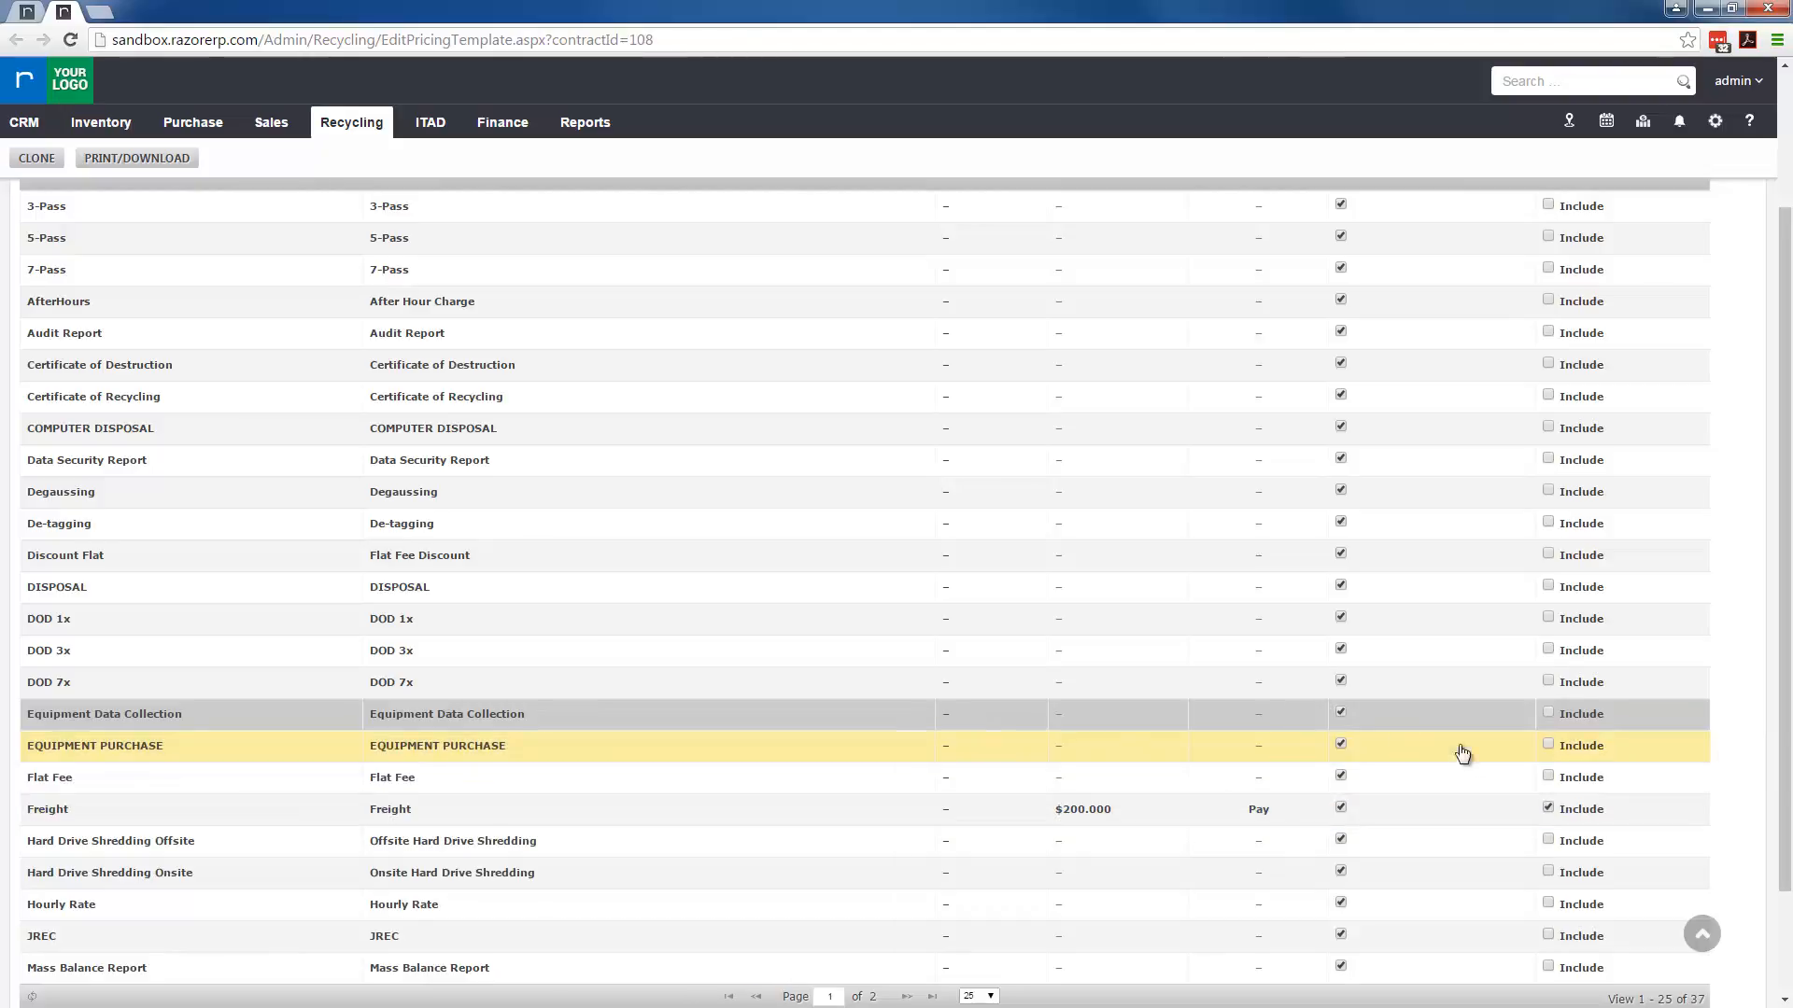
Step: Include the Hard Drive Shredding Onsite service and set its price to 10
{"action": "scroll", "coordinate": [1195, 807], "scroll_direction": "down", "scroll_amount": 1}
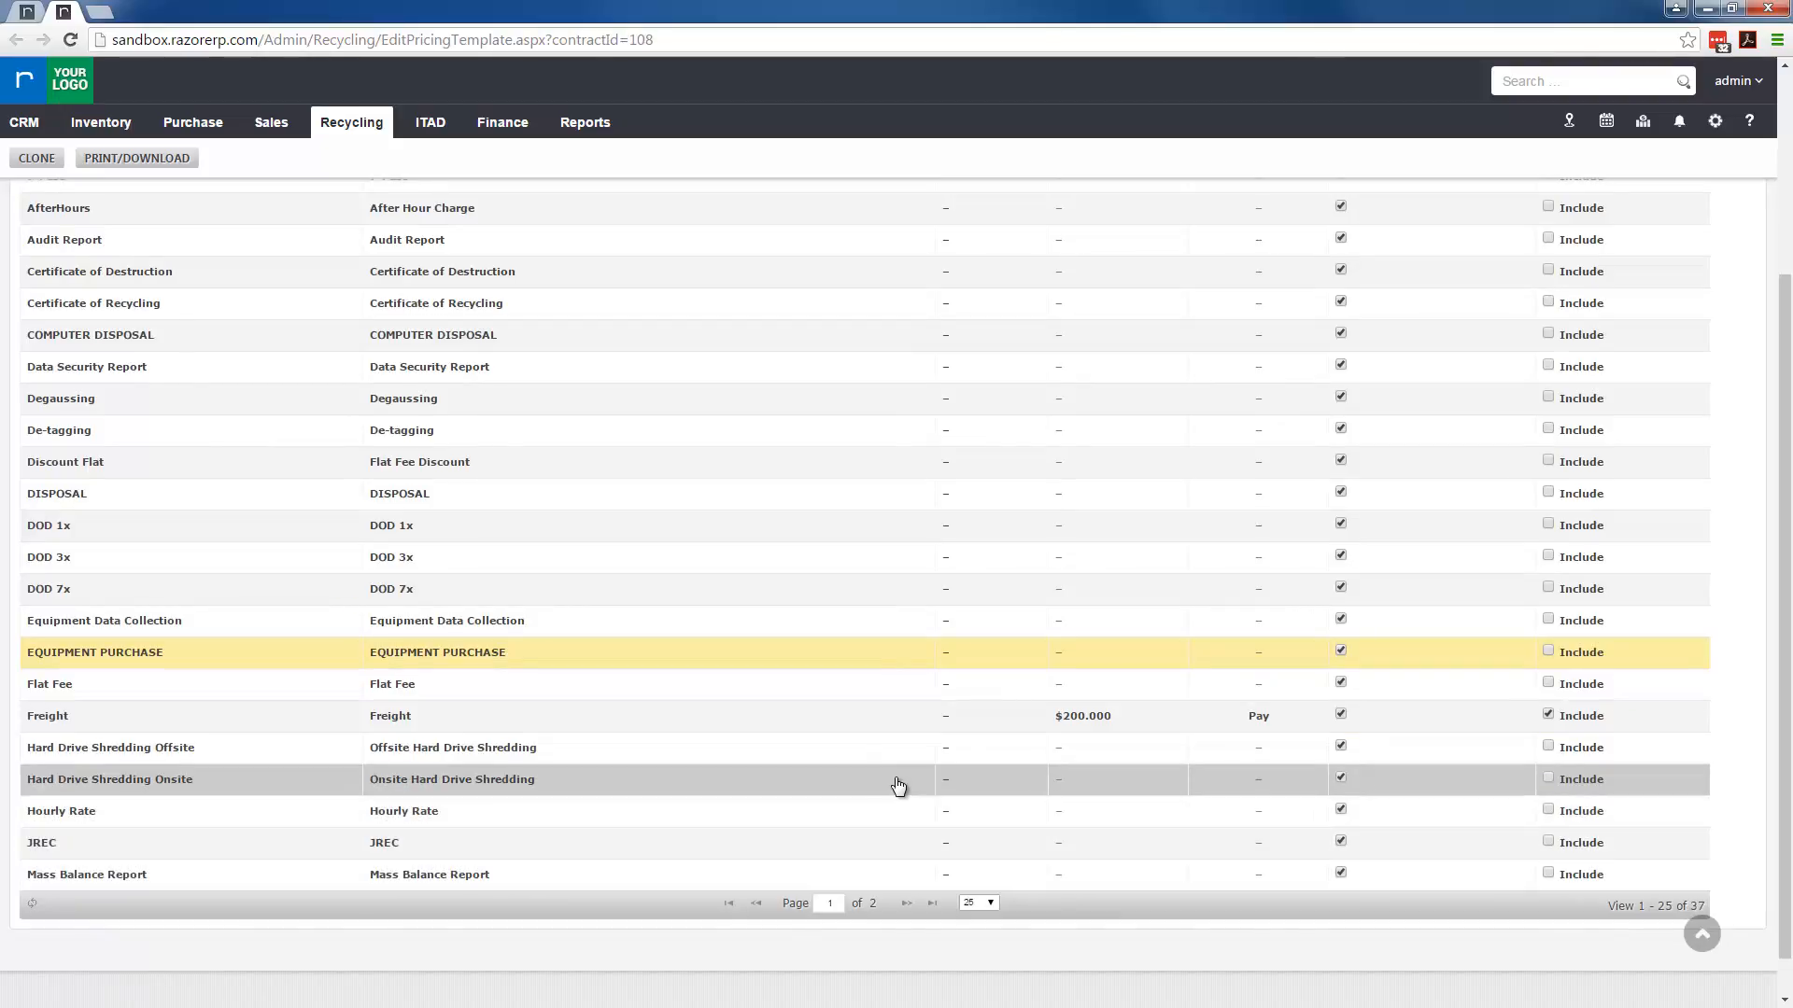
{"action": "scroll", "coordinate": [896, 784], "scroll_direction": "up", "scroll_amount": 1}
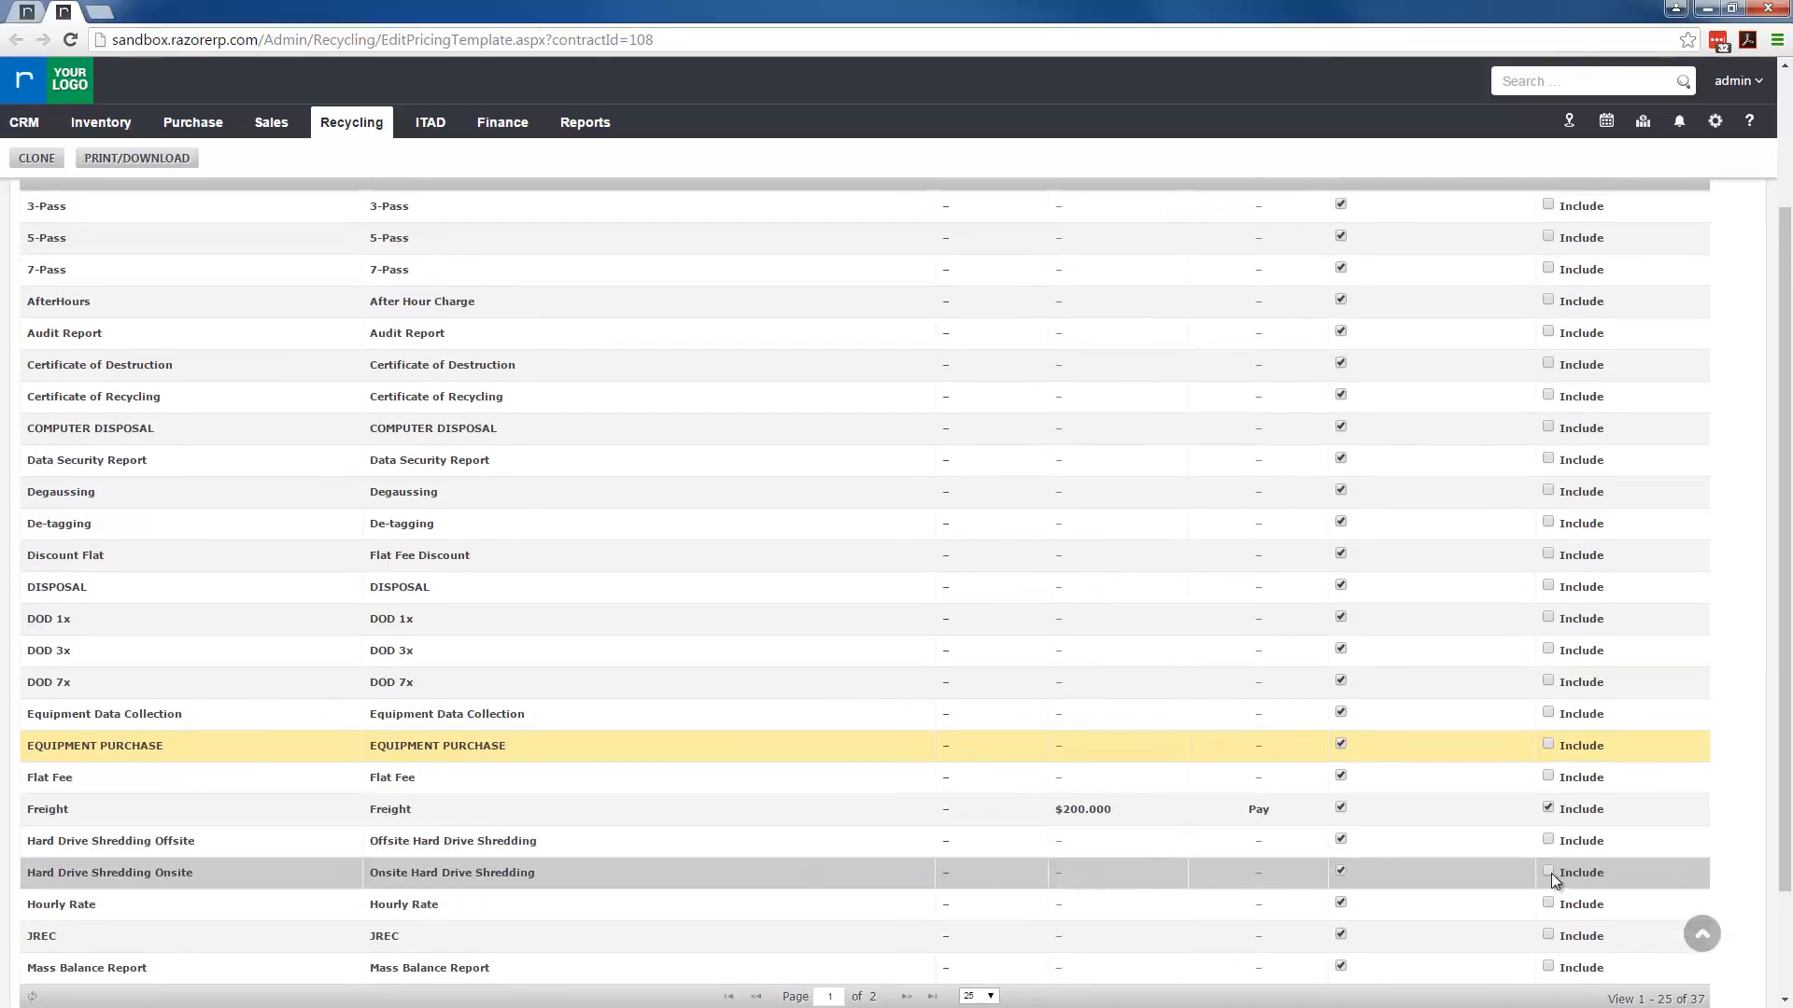
{"action": "left_click", "coordinate": [1548, 871]}
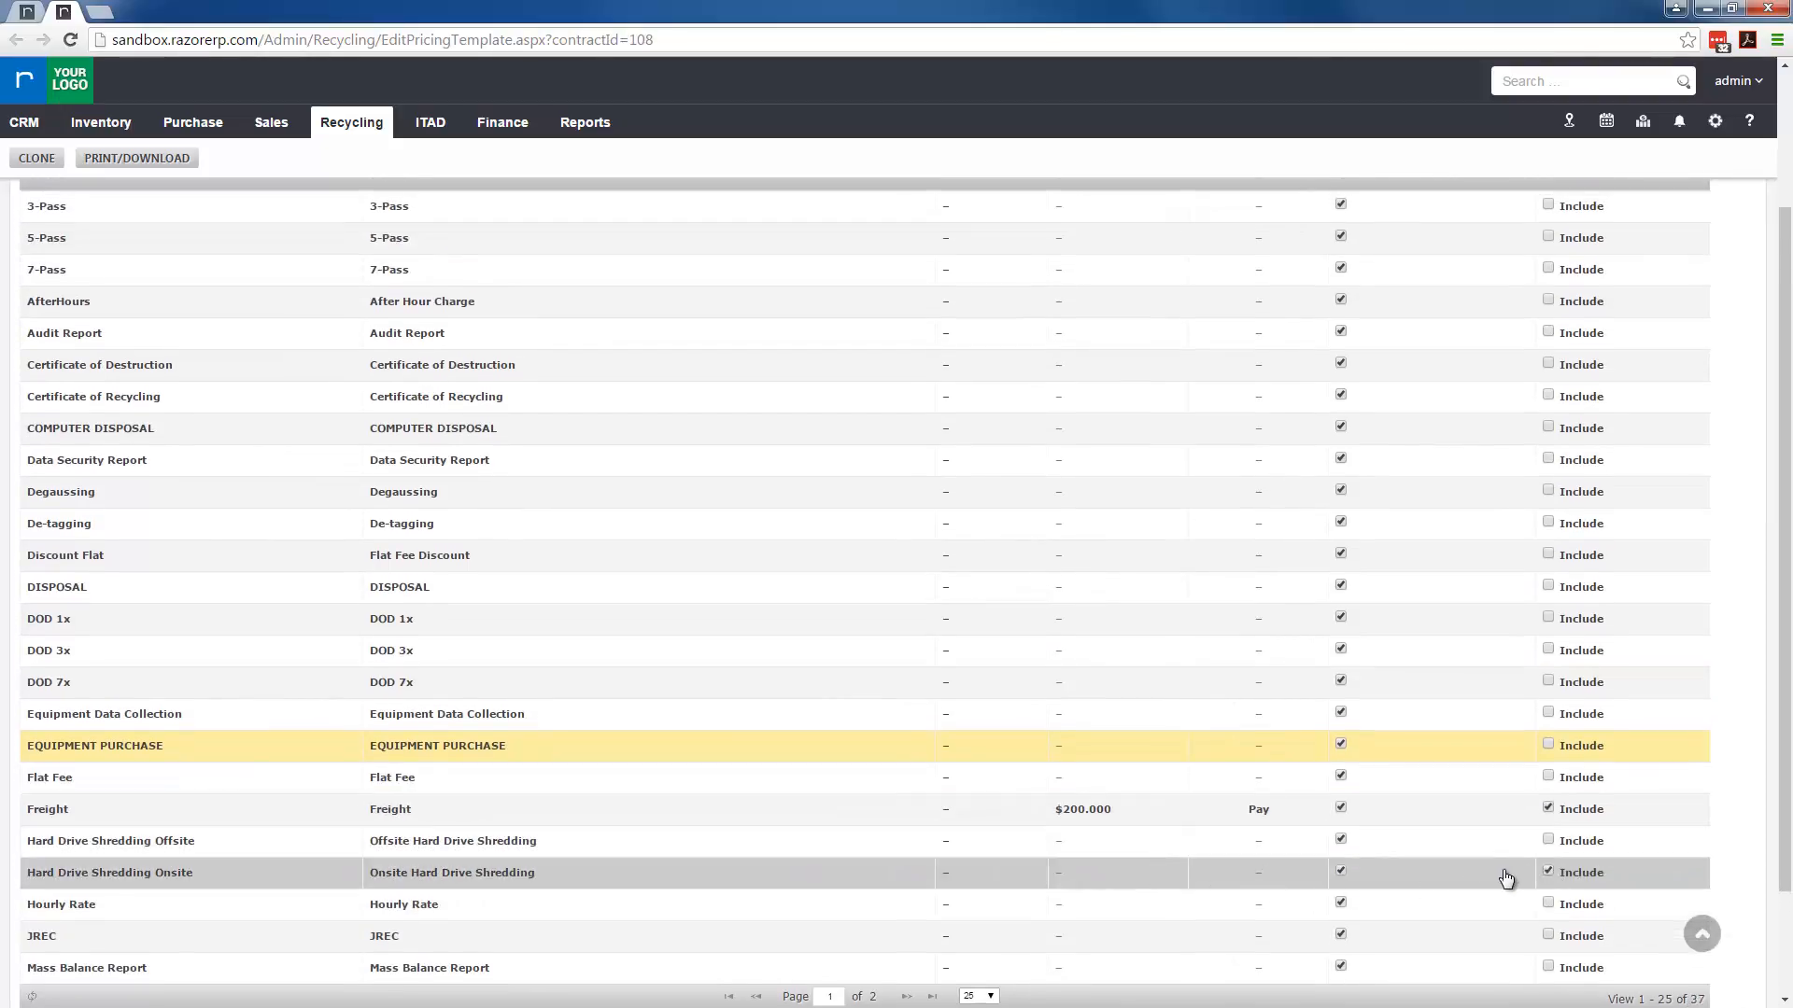
{"action": "left_click", "coordinate": [1124, 886]}
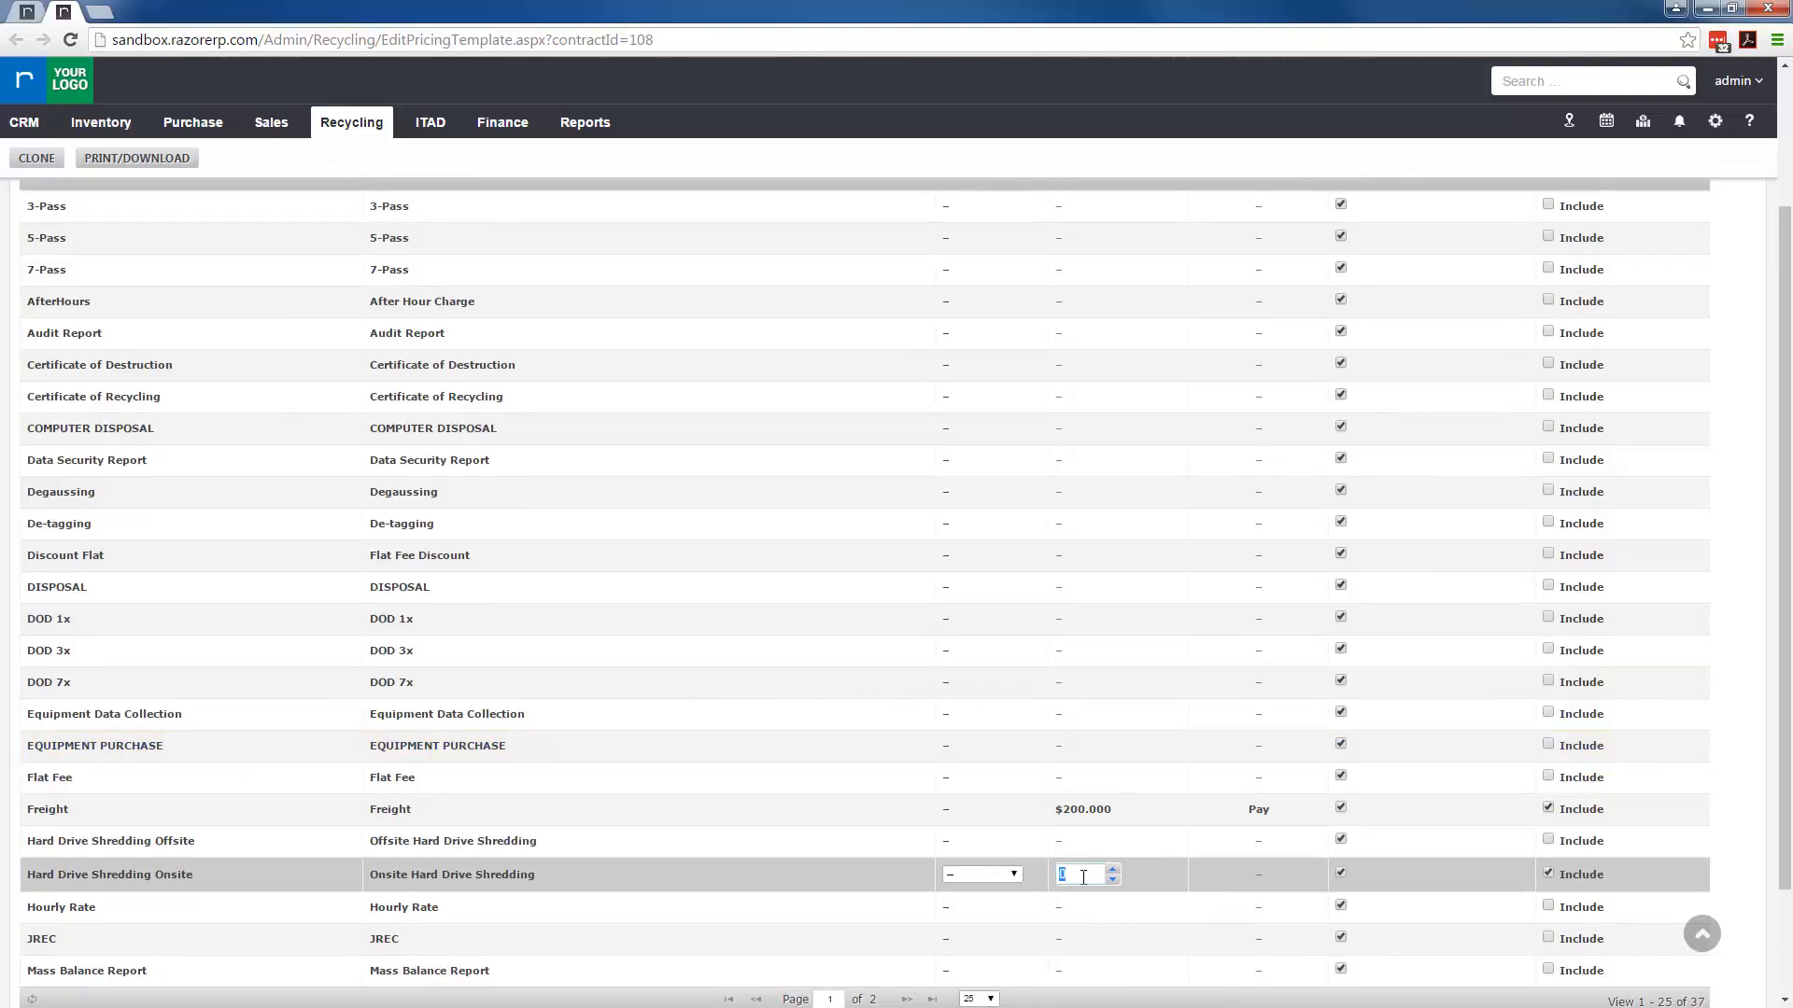
{"action": "left_click_drag", "start_coordinate": [1098, 873], "coordinate": [984, 873]}
{"action": "type", "text": "10"}
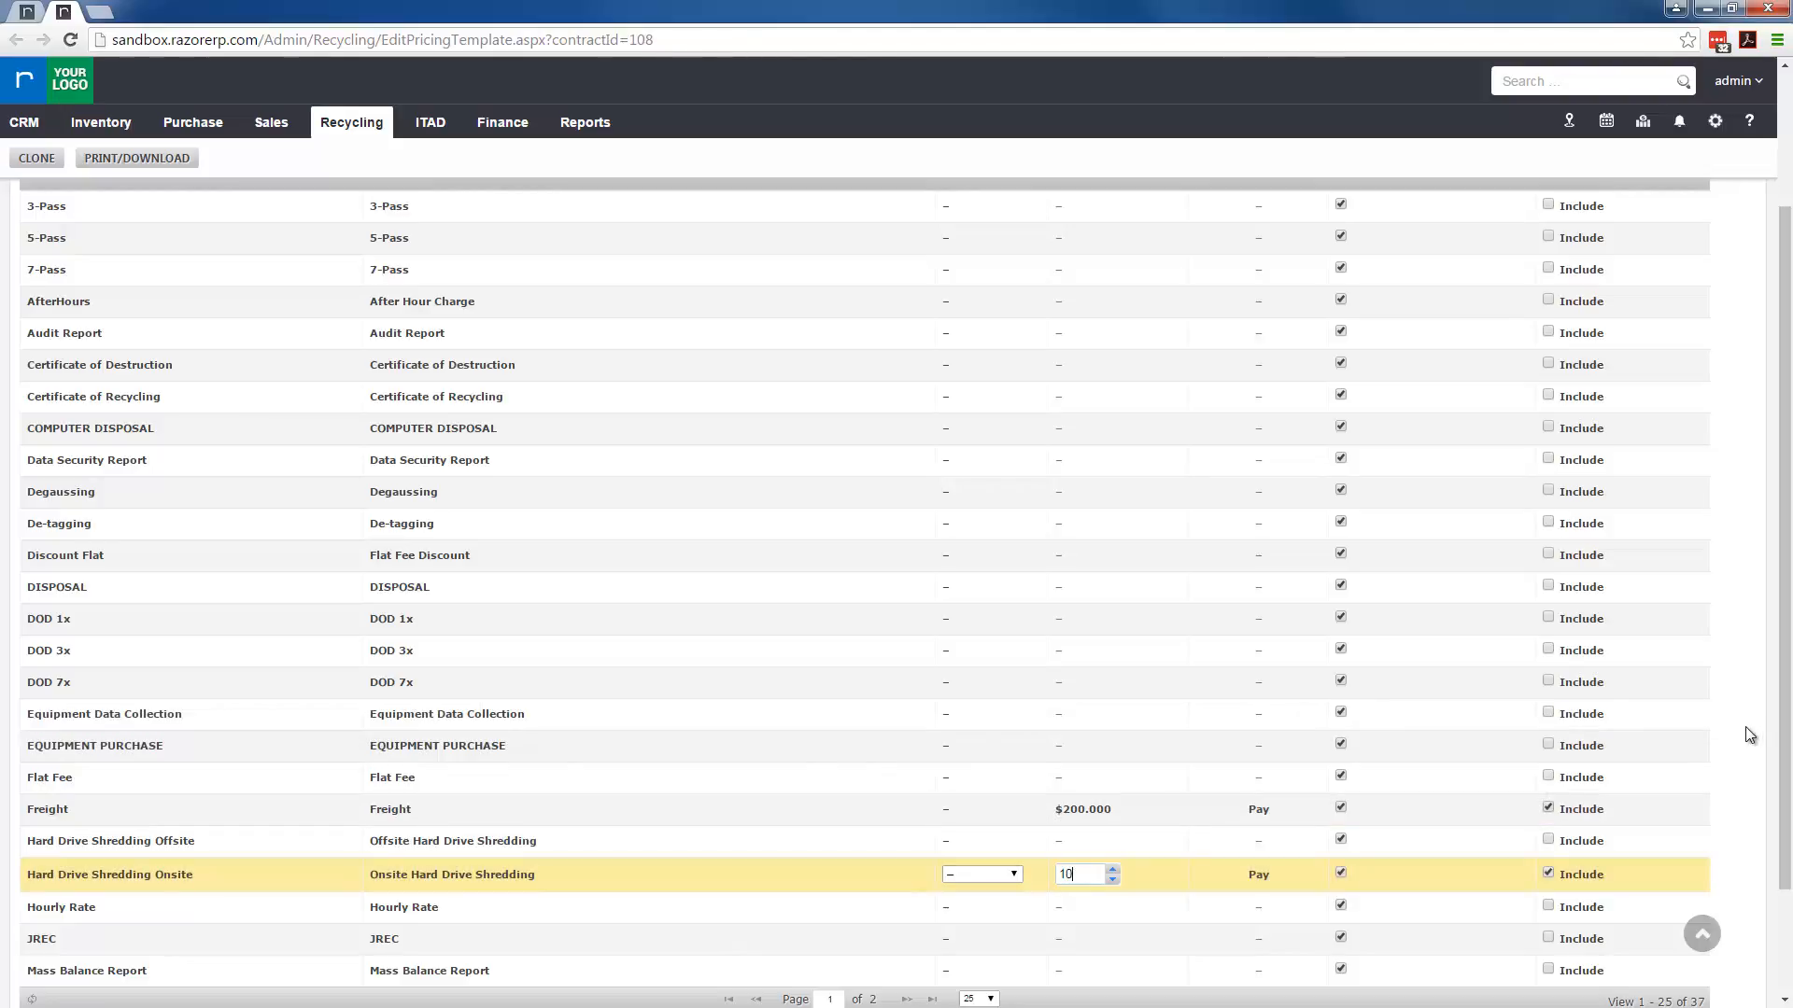
{"action": "key", "text": "Return"}
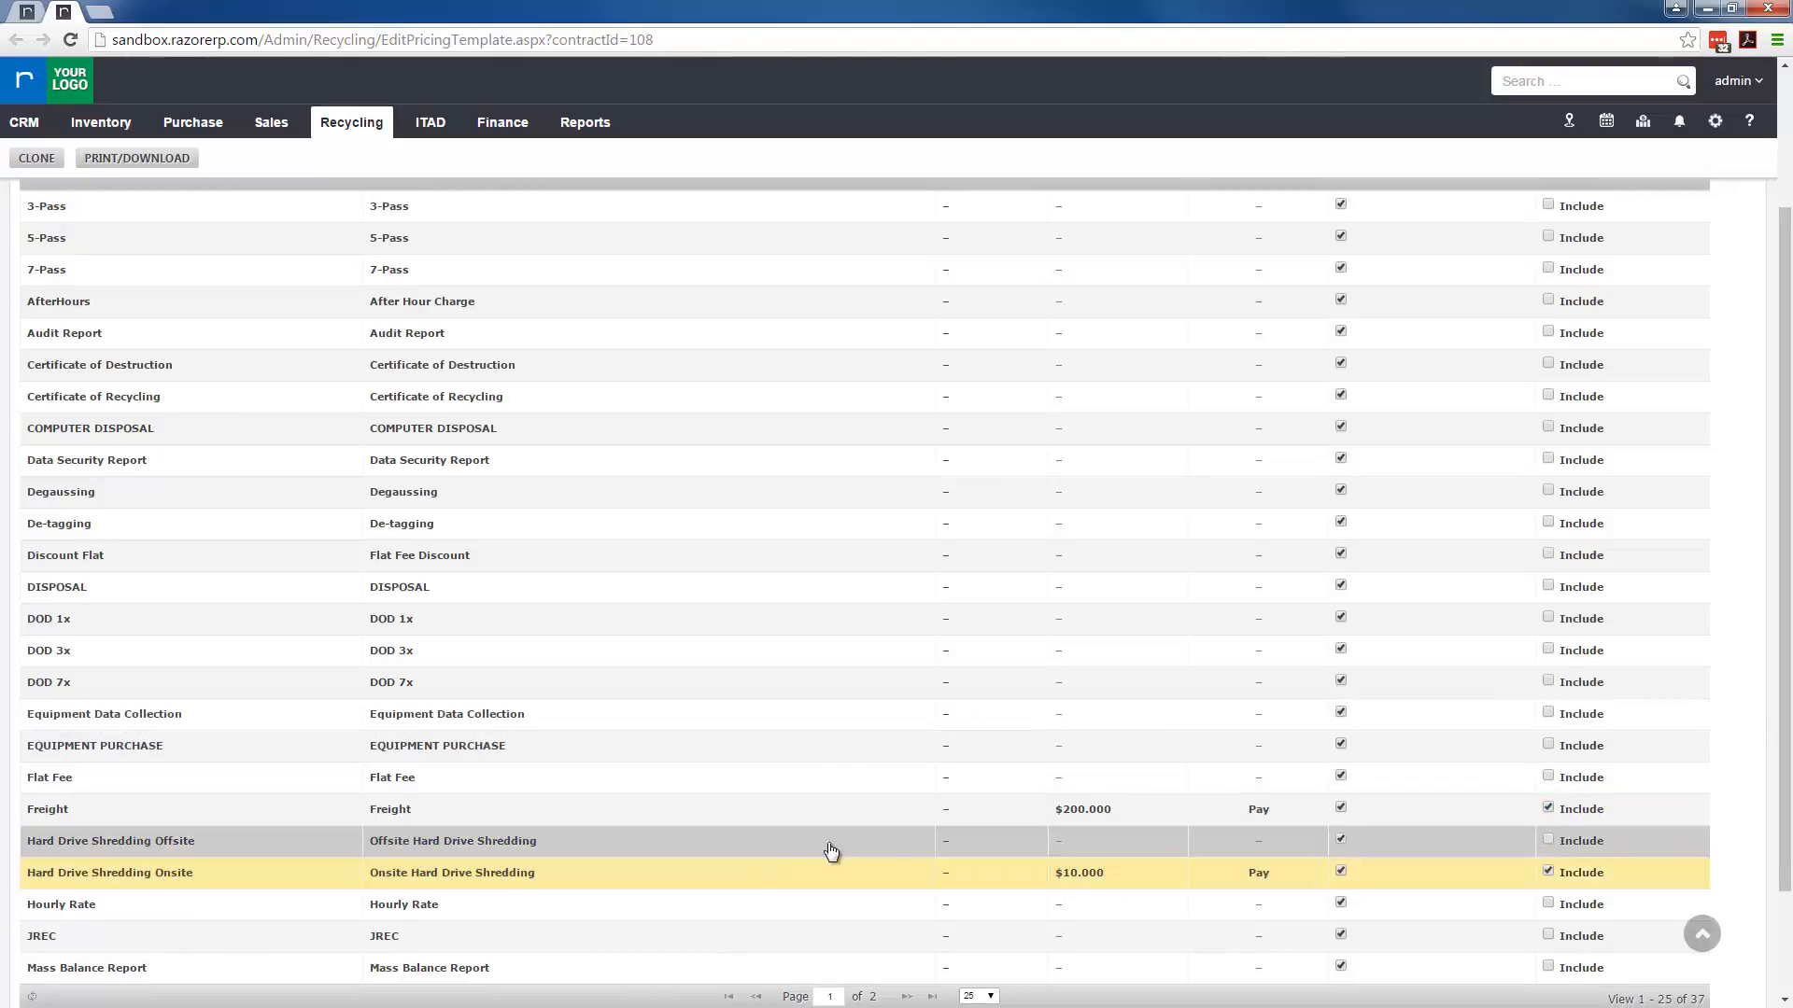
Step: Include the Hard Drive Shredding Offsite service and set its price to 5
{"action": "left_click", "coordinate": [1547, 840]}
{"action": "left_click", "coordinate": [1104, 843]}
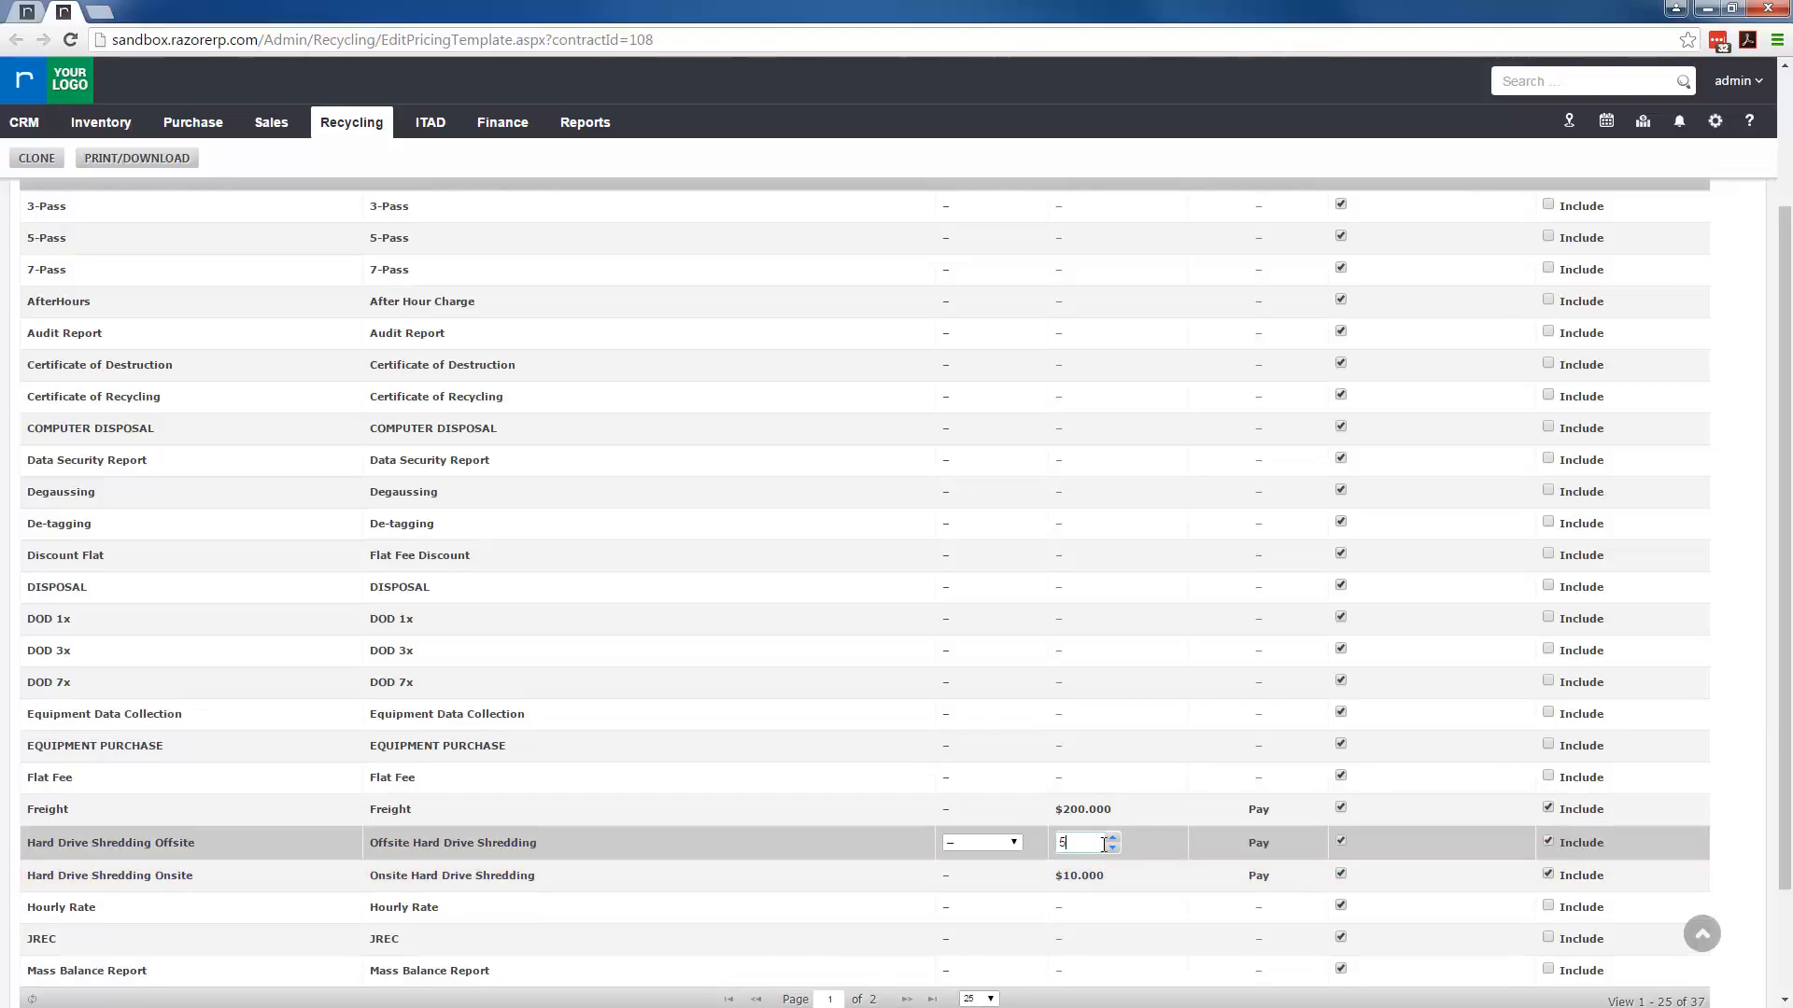
{"action": "key", "text": "Return"}
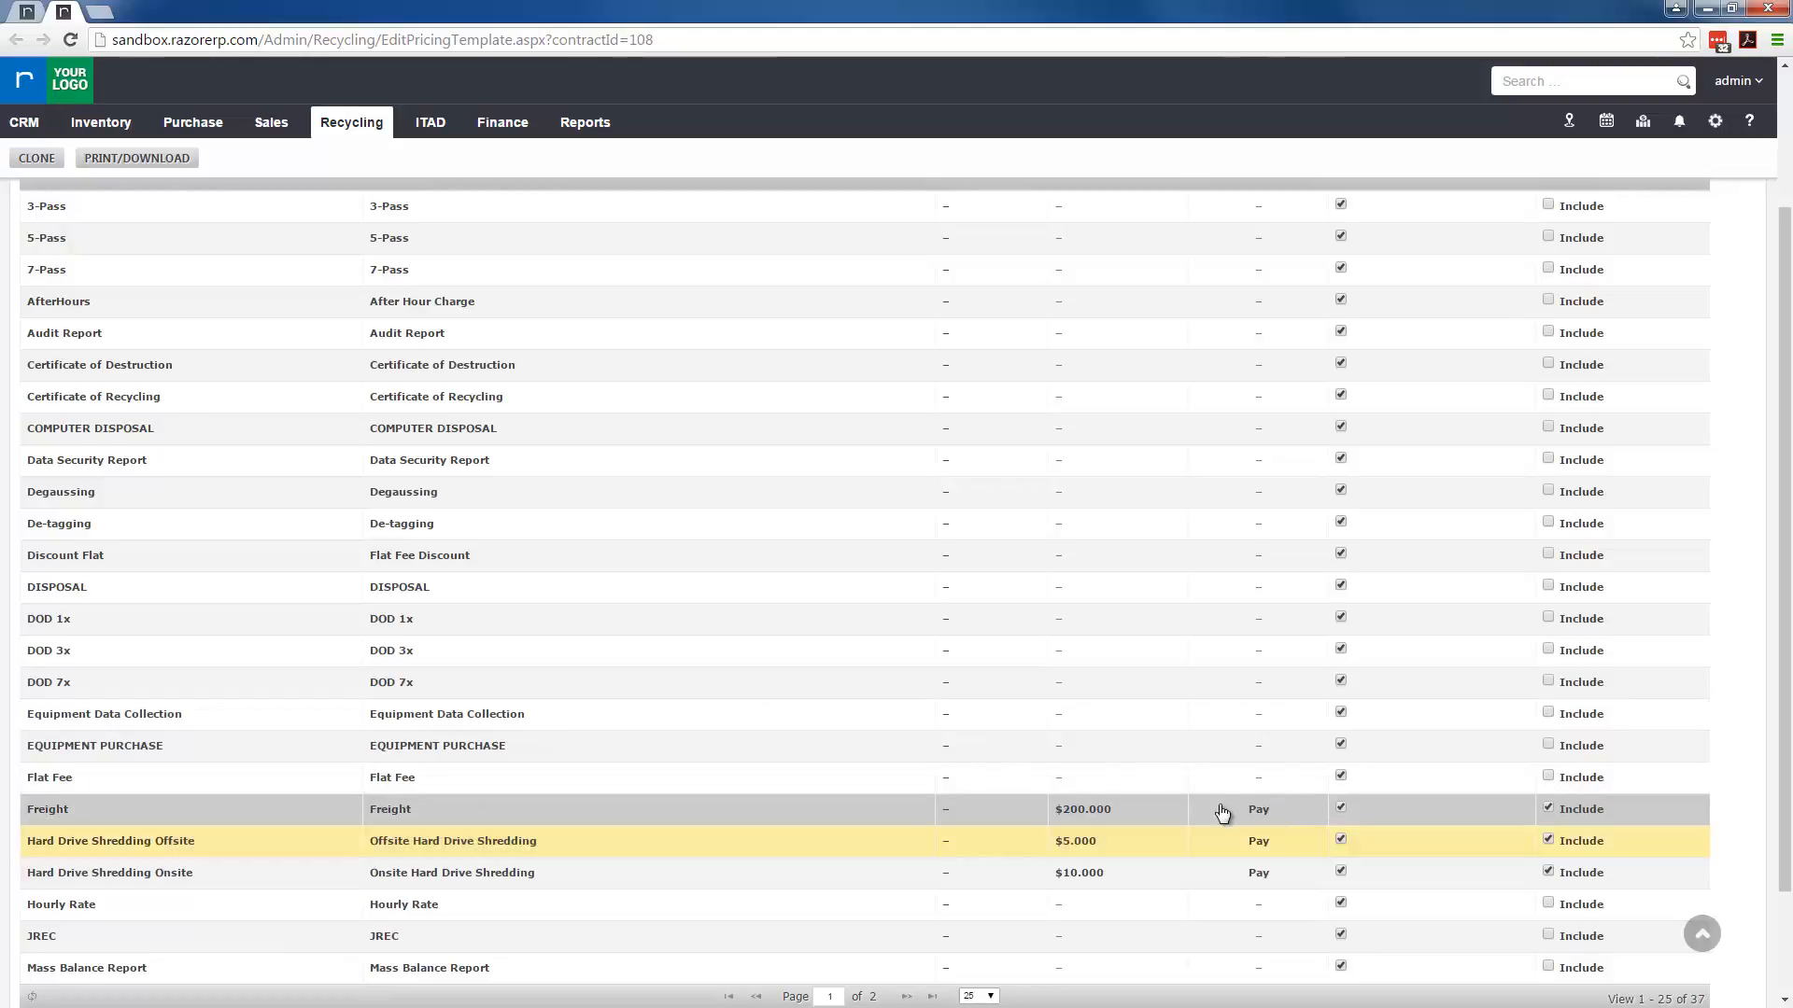
Step: Set the service prices to -5 for Hard Drive Shredding Offsite, -10 for Hard Drive Shredding Onsite and -200 for Freight
{"action": "left_click", "coordinate": [1123, 848]}
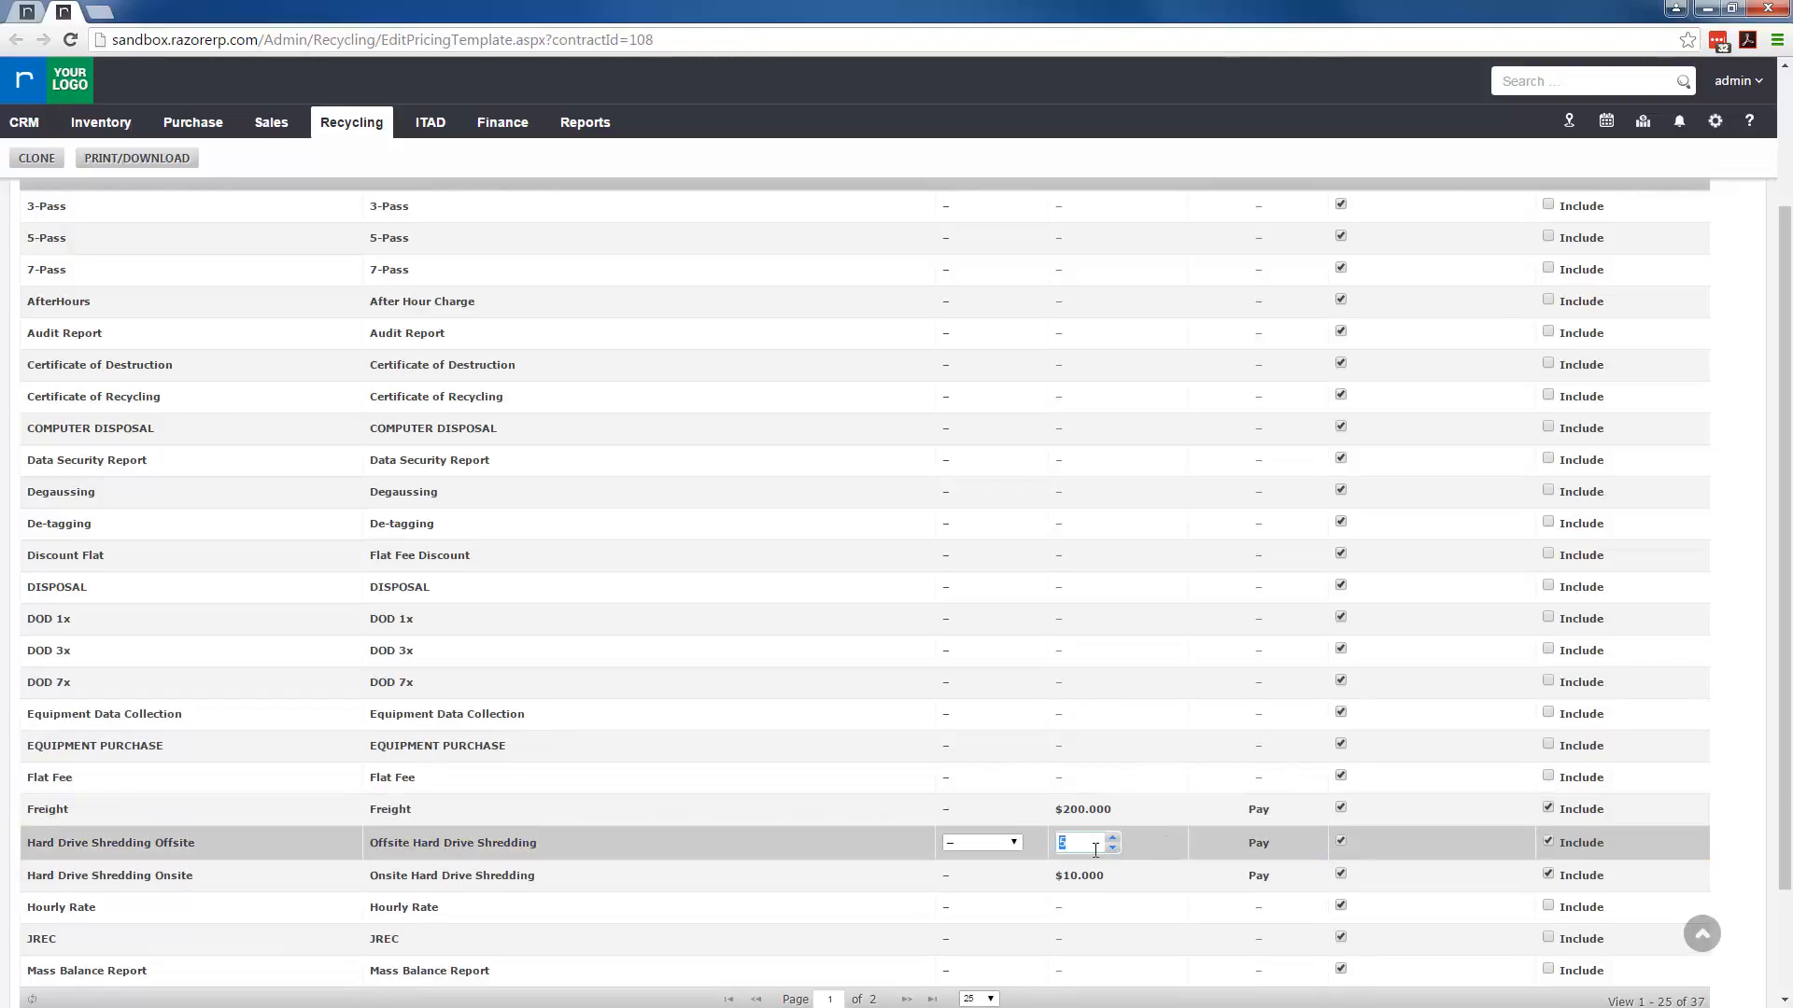
{"action": "type", "text": "-5"}
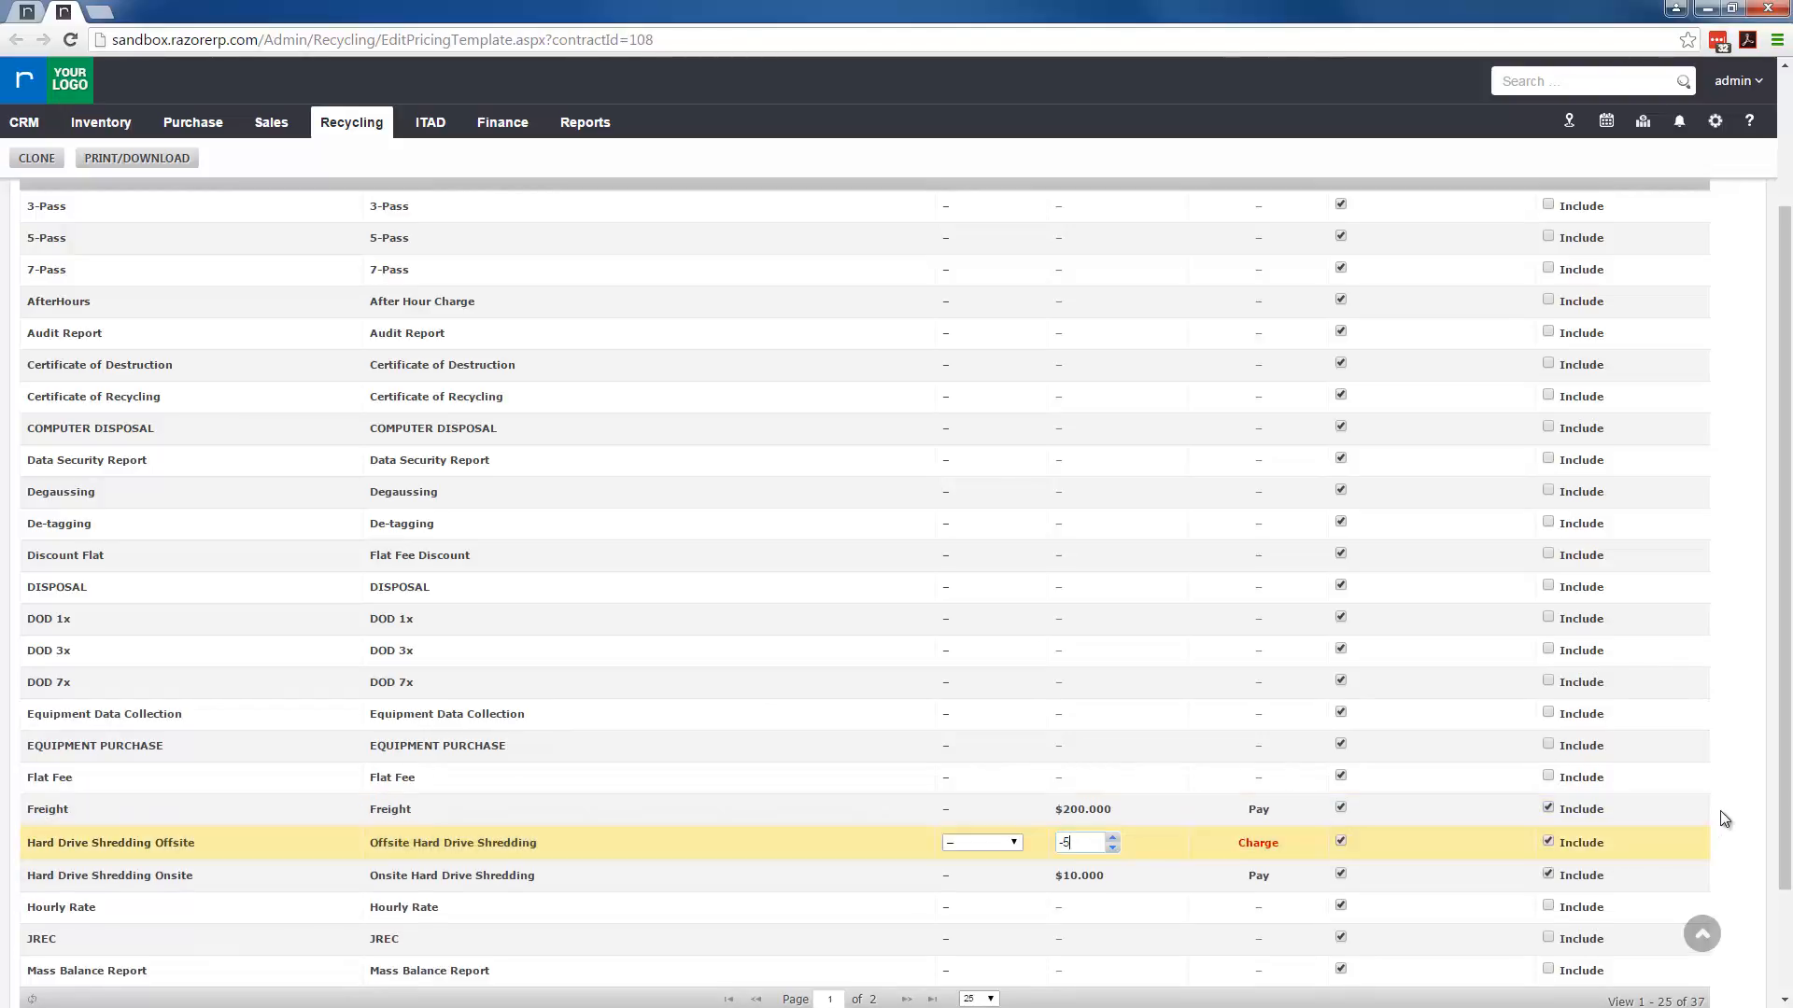
{"action": "left_click", "coordinate": [1111, 877]}
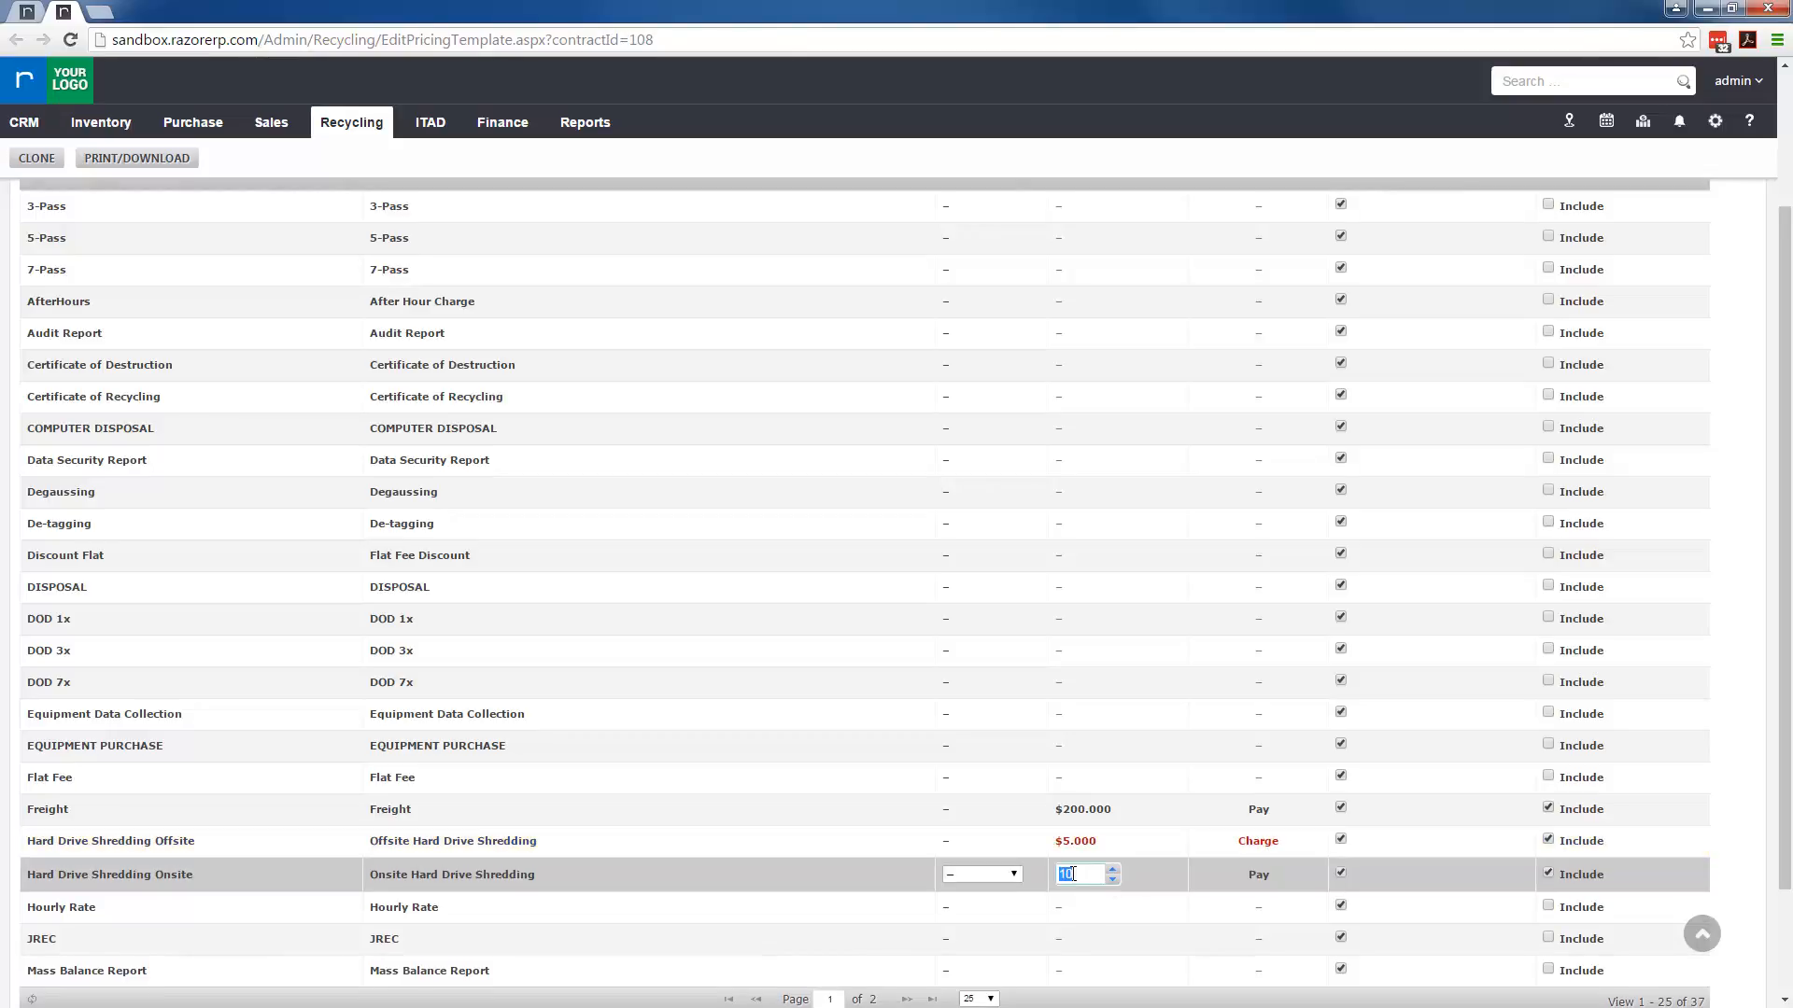
{"action": "type", "text": "-10"}
{"action": "left_click", "coordinate": [1088, 809]}
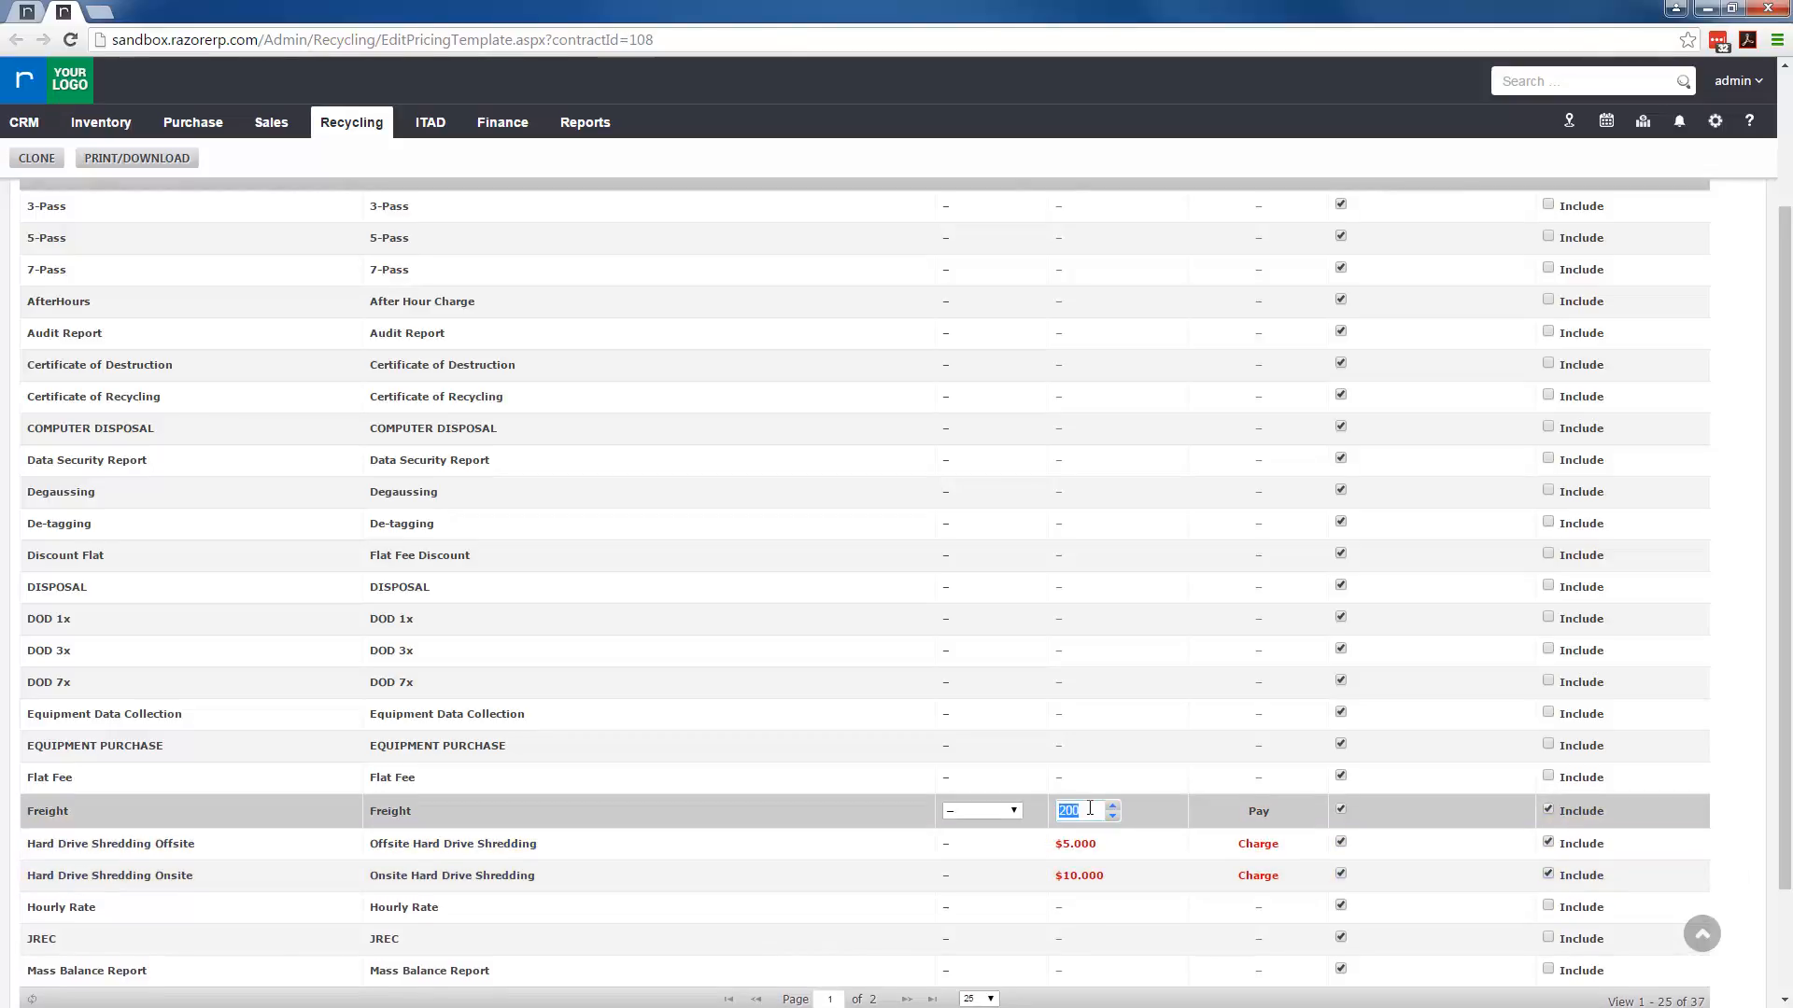
{"action": "type", "text": "-200"}
{"action": "key", "text": "Return"}
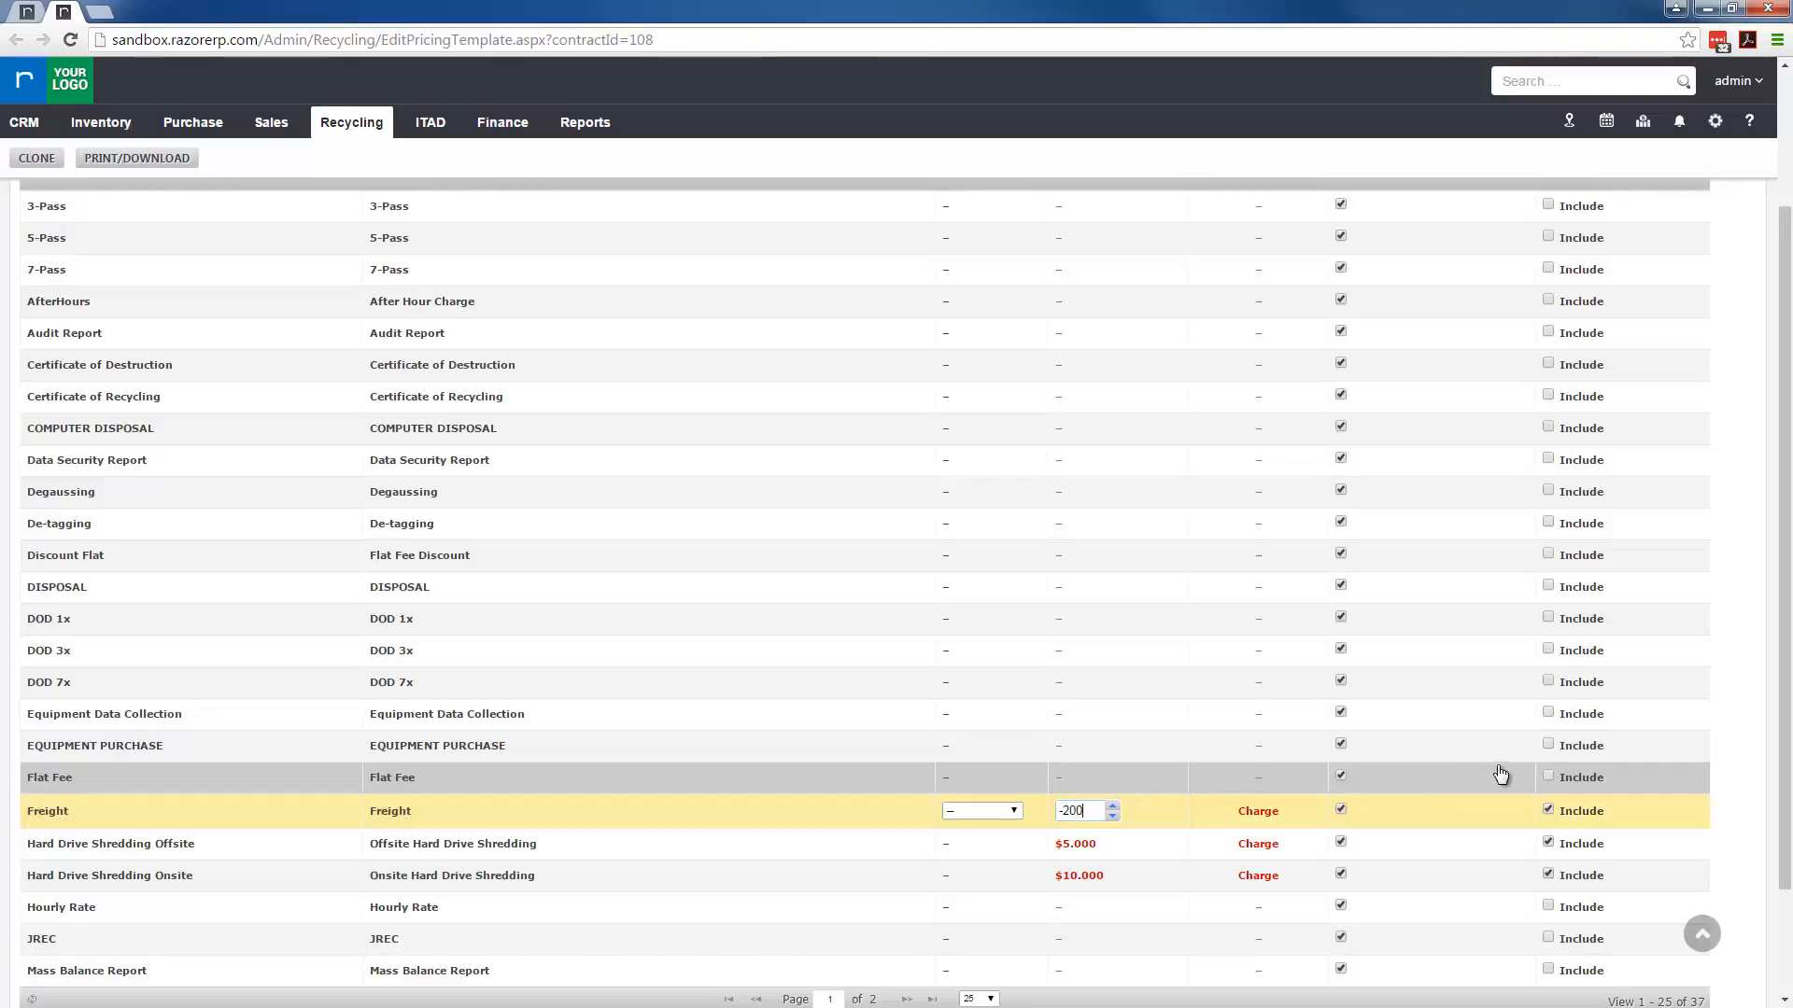
Step: Include the Certificate of Recycling service in the template and set its price to -50
{"action": "scroll", "coordinate": [860, 621], "scroll_direction": "up", "scroll_amount": 1}
{"action": "scroll", "coordinate": [860, 621], "scroll_direction": "up", "scroll_amount": 1}
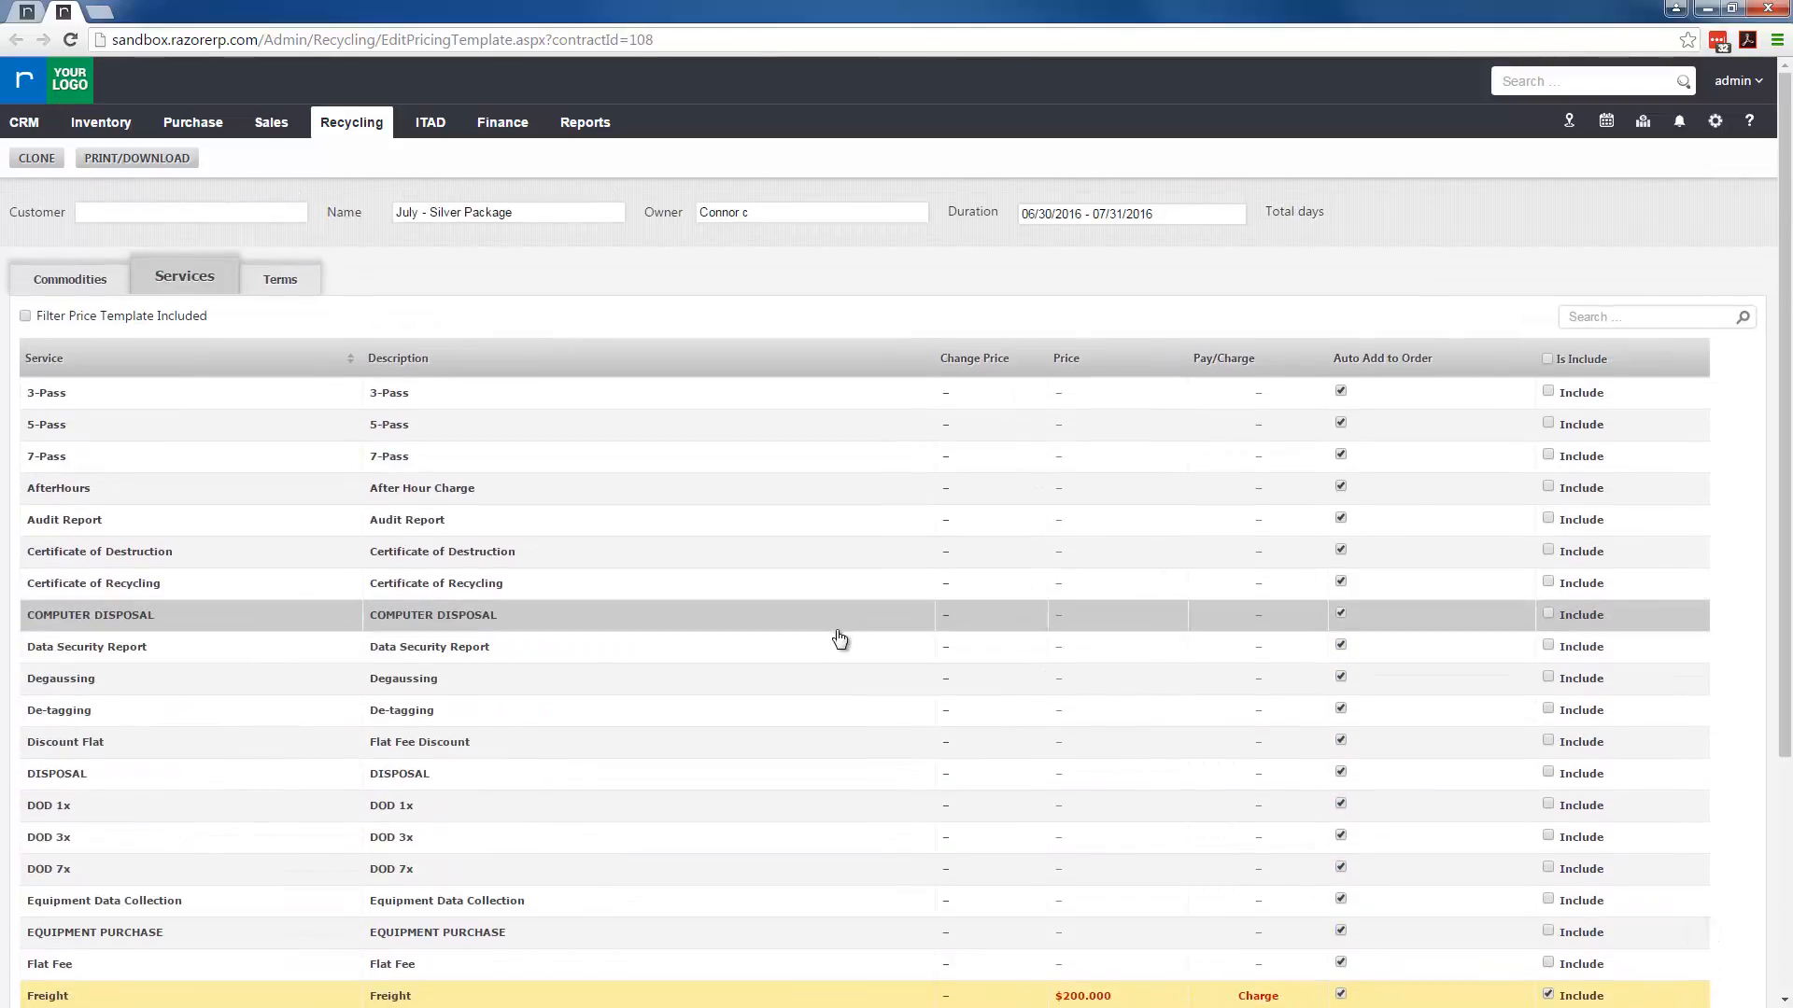
{"action": "left_click", "coordinate": [1548, 583]}
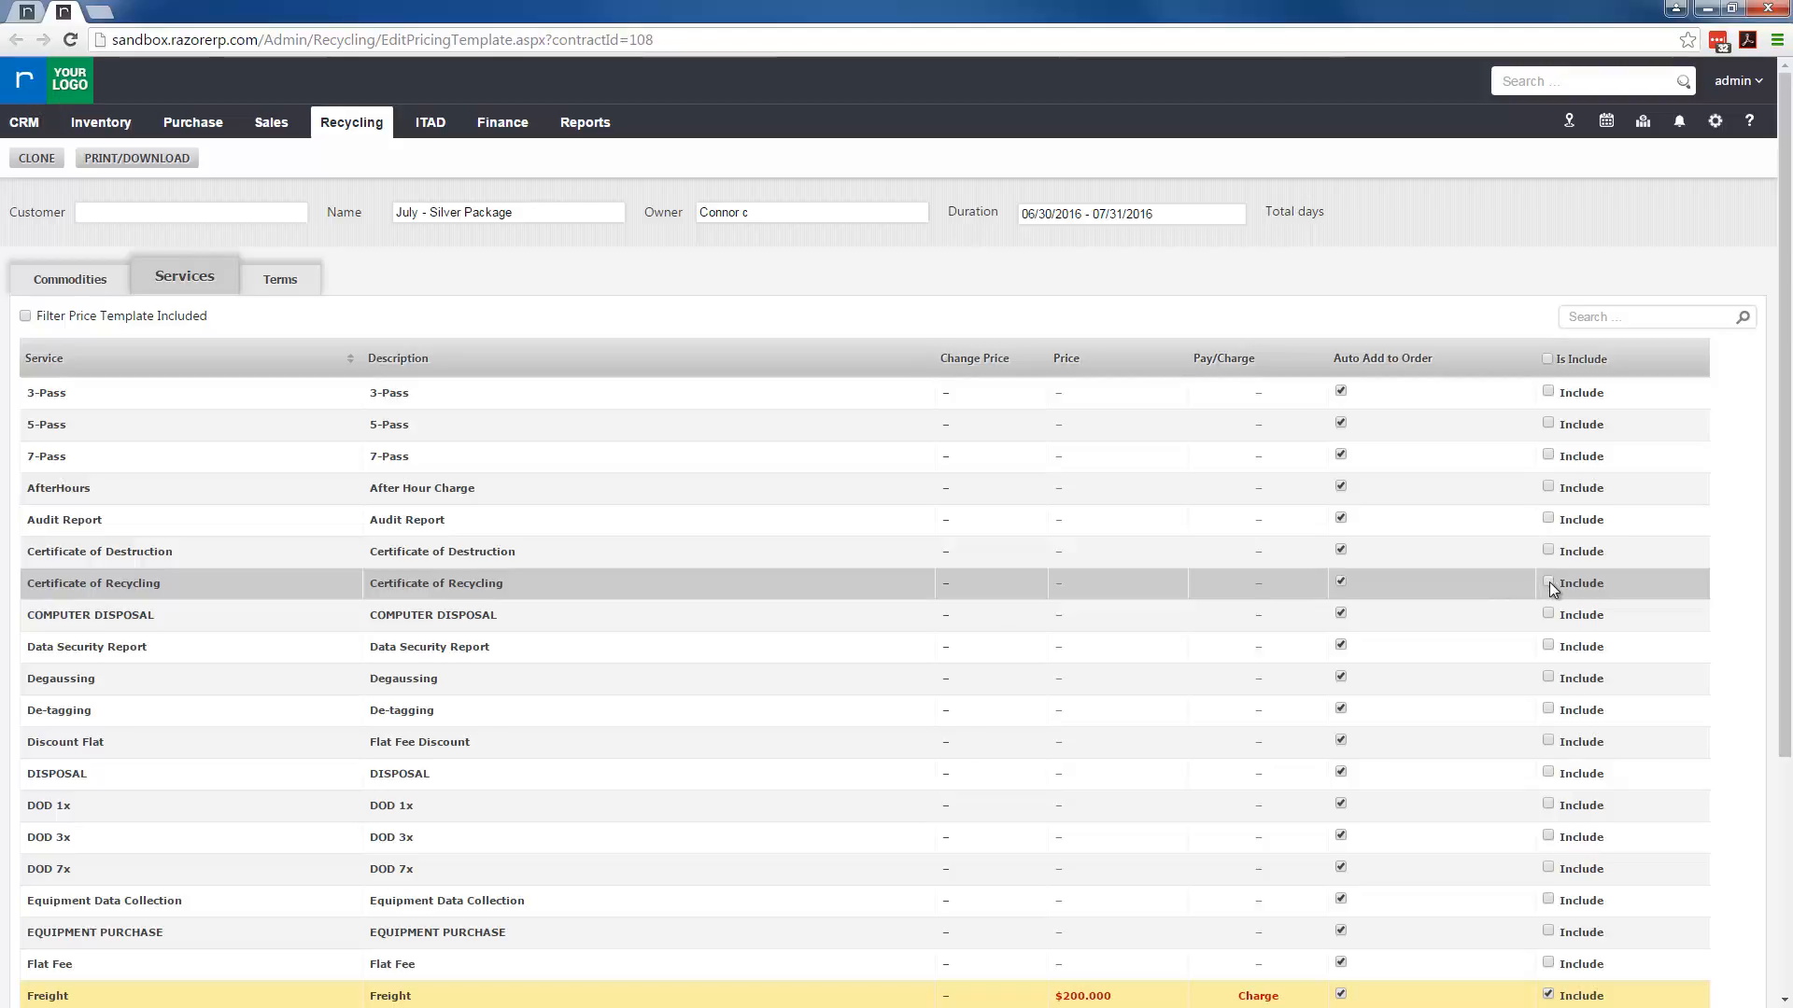
{"action": "left_click", "coordinate": [968, 590]}
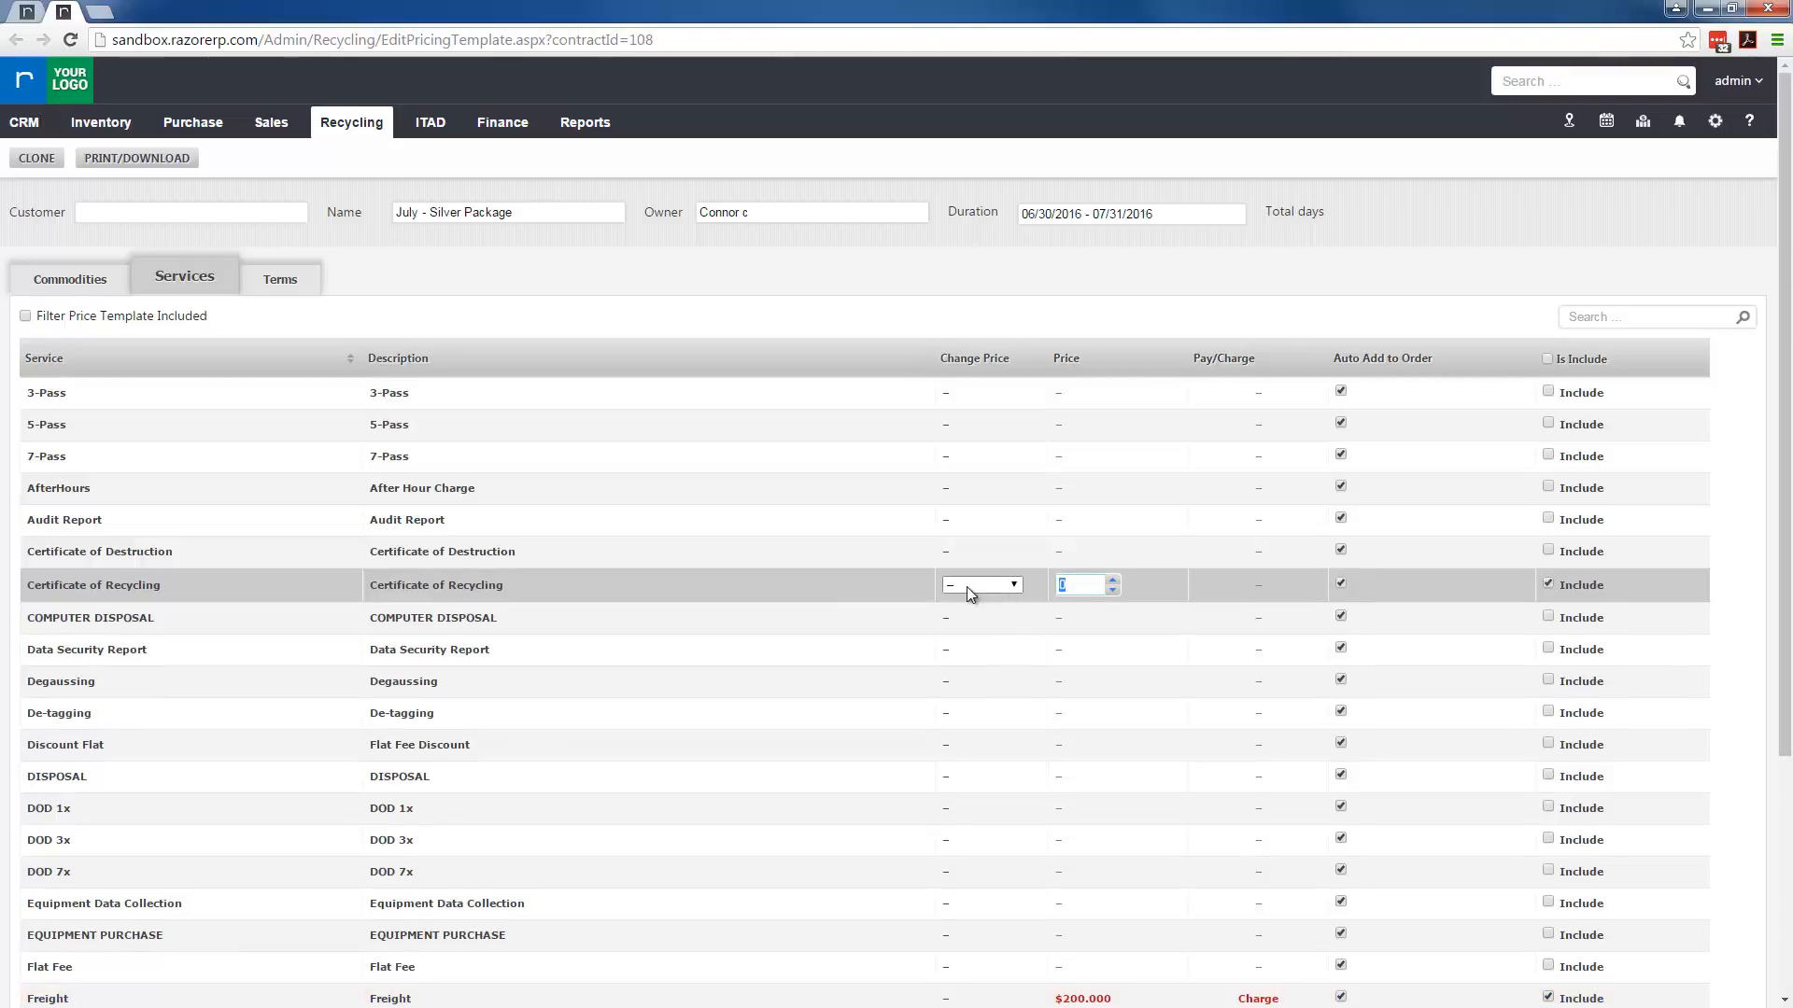
{"action": "type", "text": "-50"}
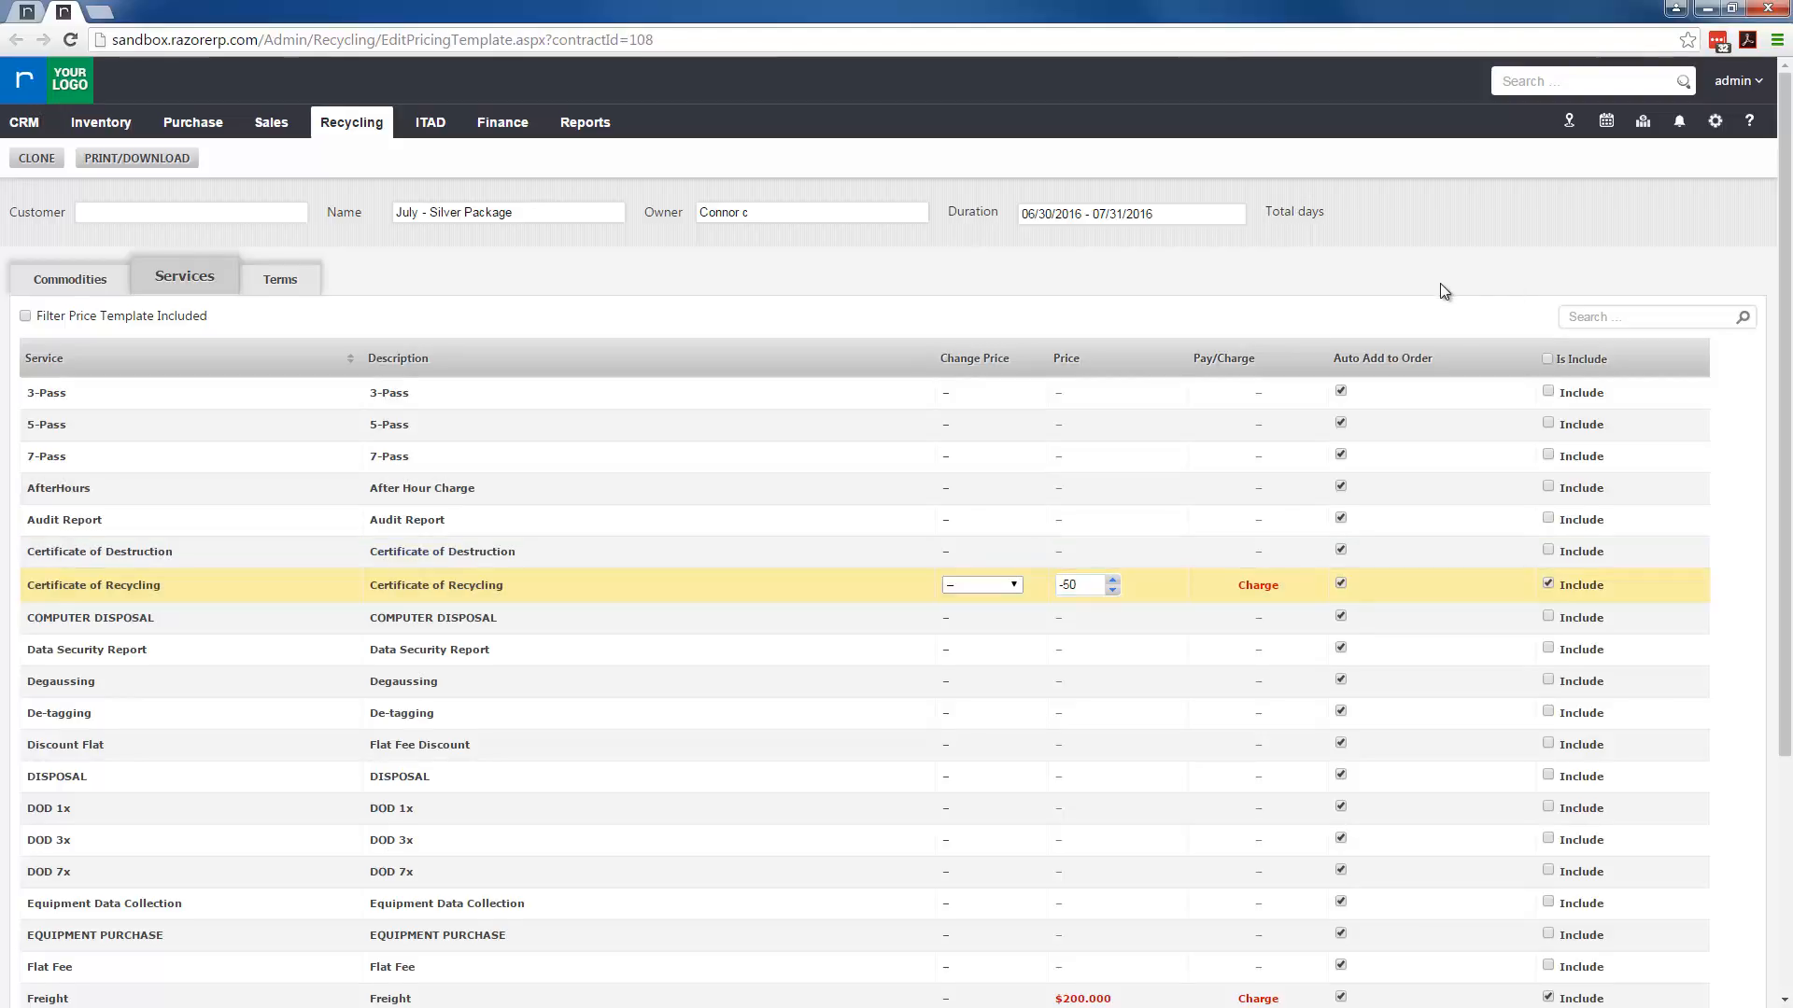
{"action": "left_click", "coordinate": [1445, 291]}
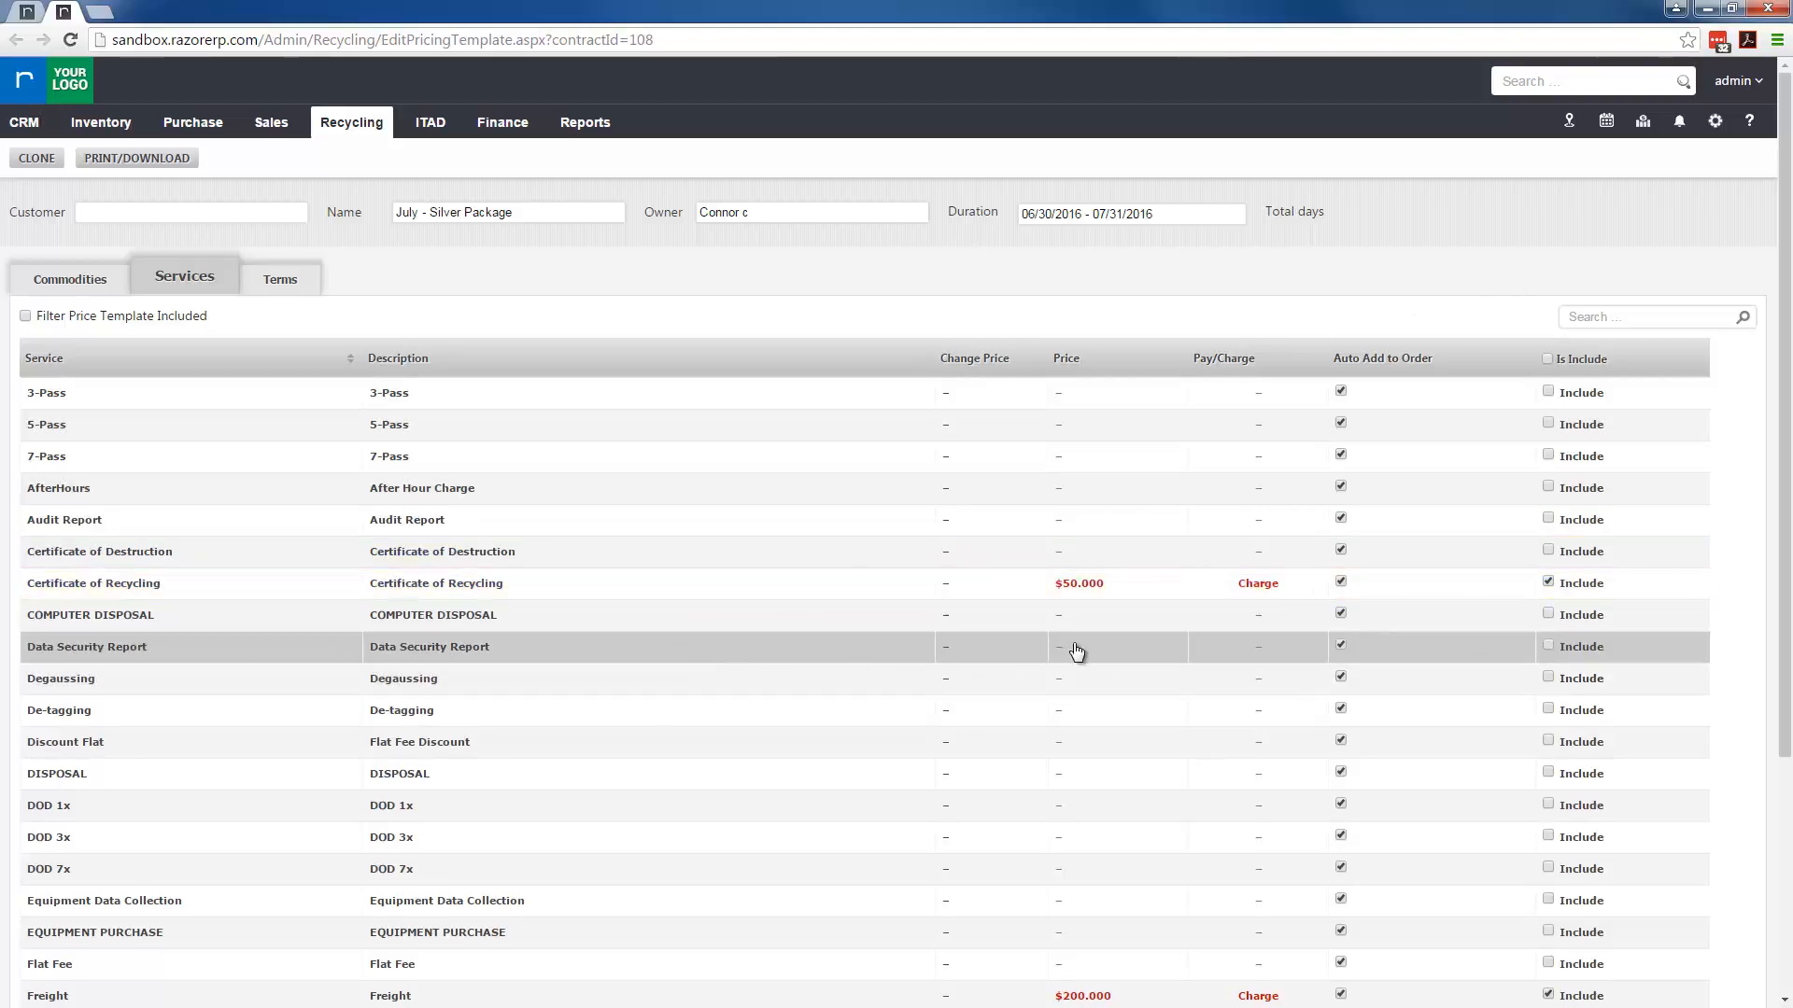
Step: Include the Data Security Report service in the template and set its price to -50
{"action": "left_click", "coordinate": [1547, 647]}
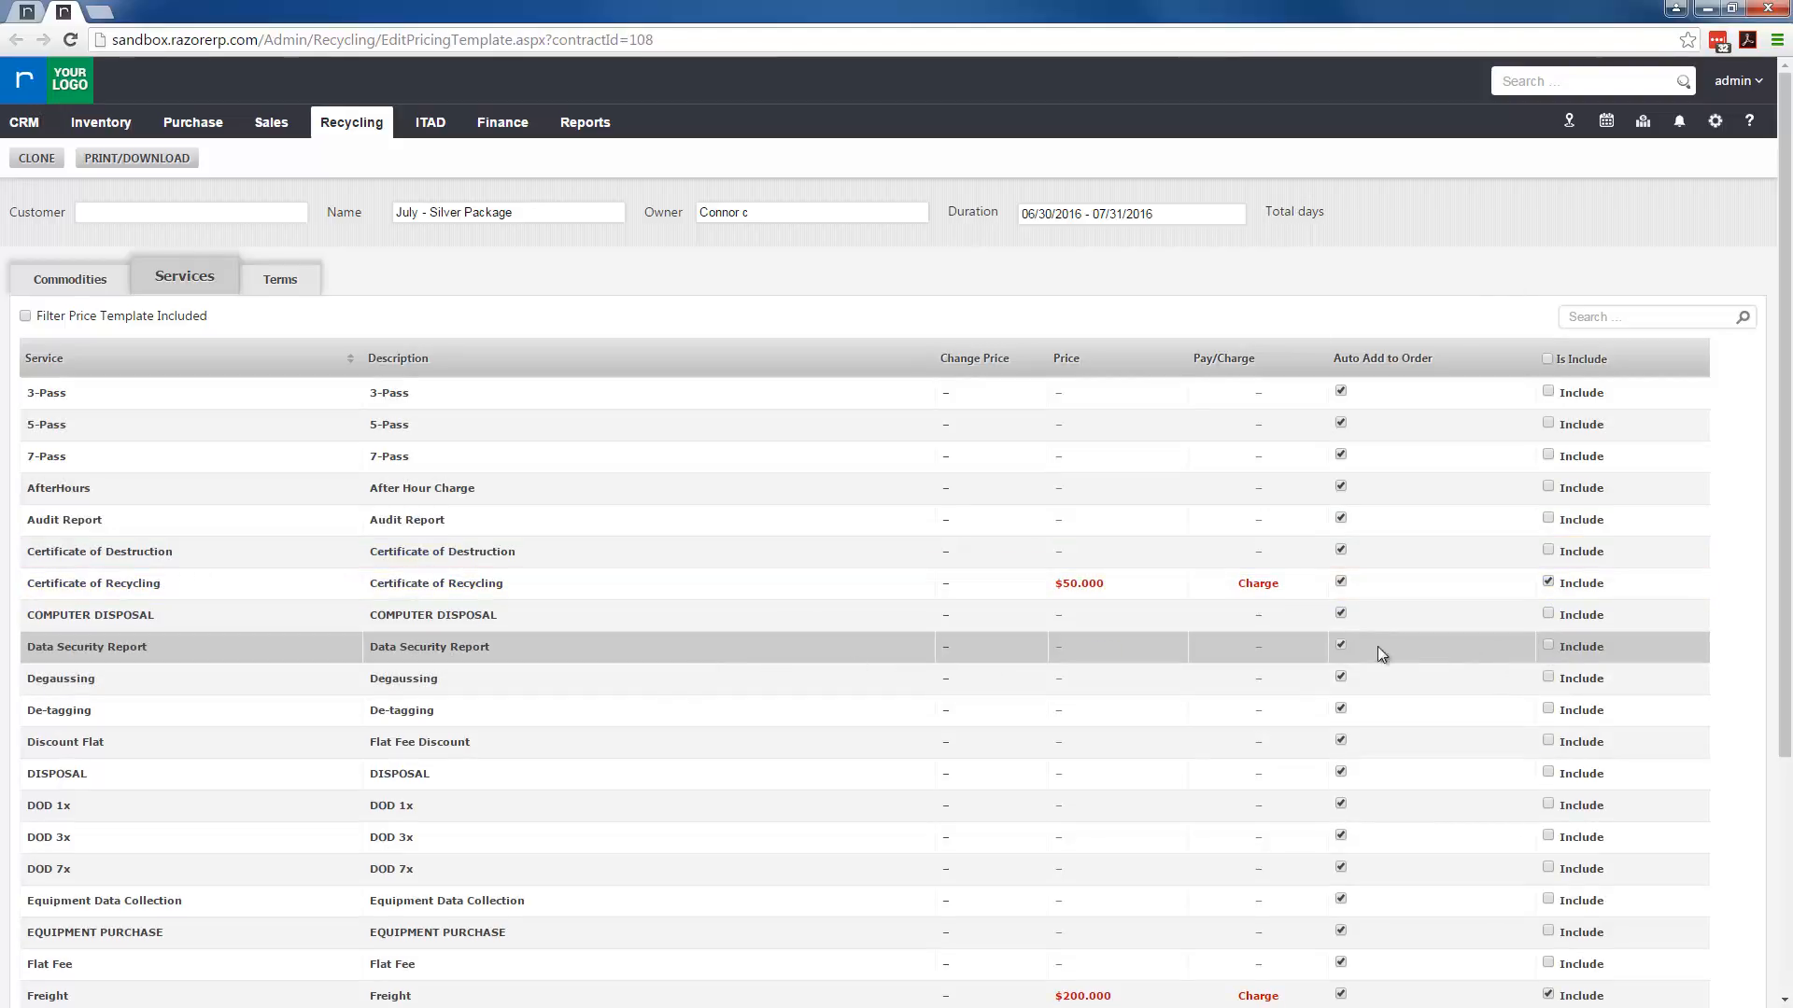
{"action": "left_click", "coordinate": [1086, 647]}
{"action": "type", "text": "-50"}
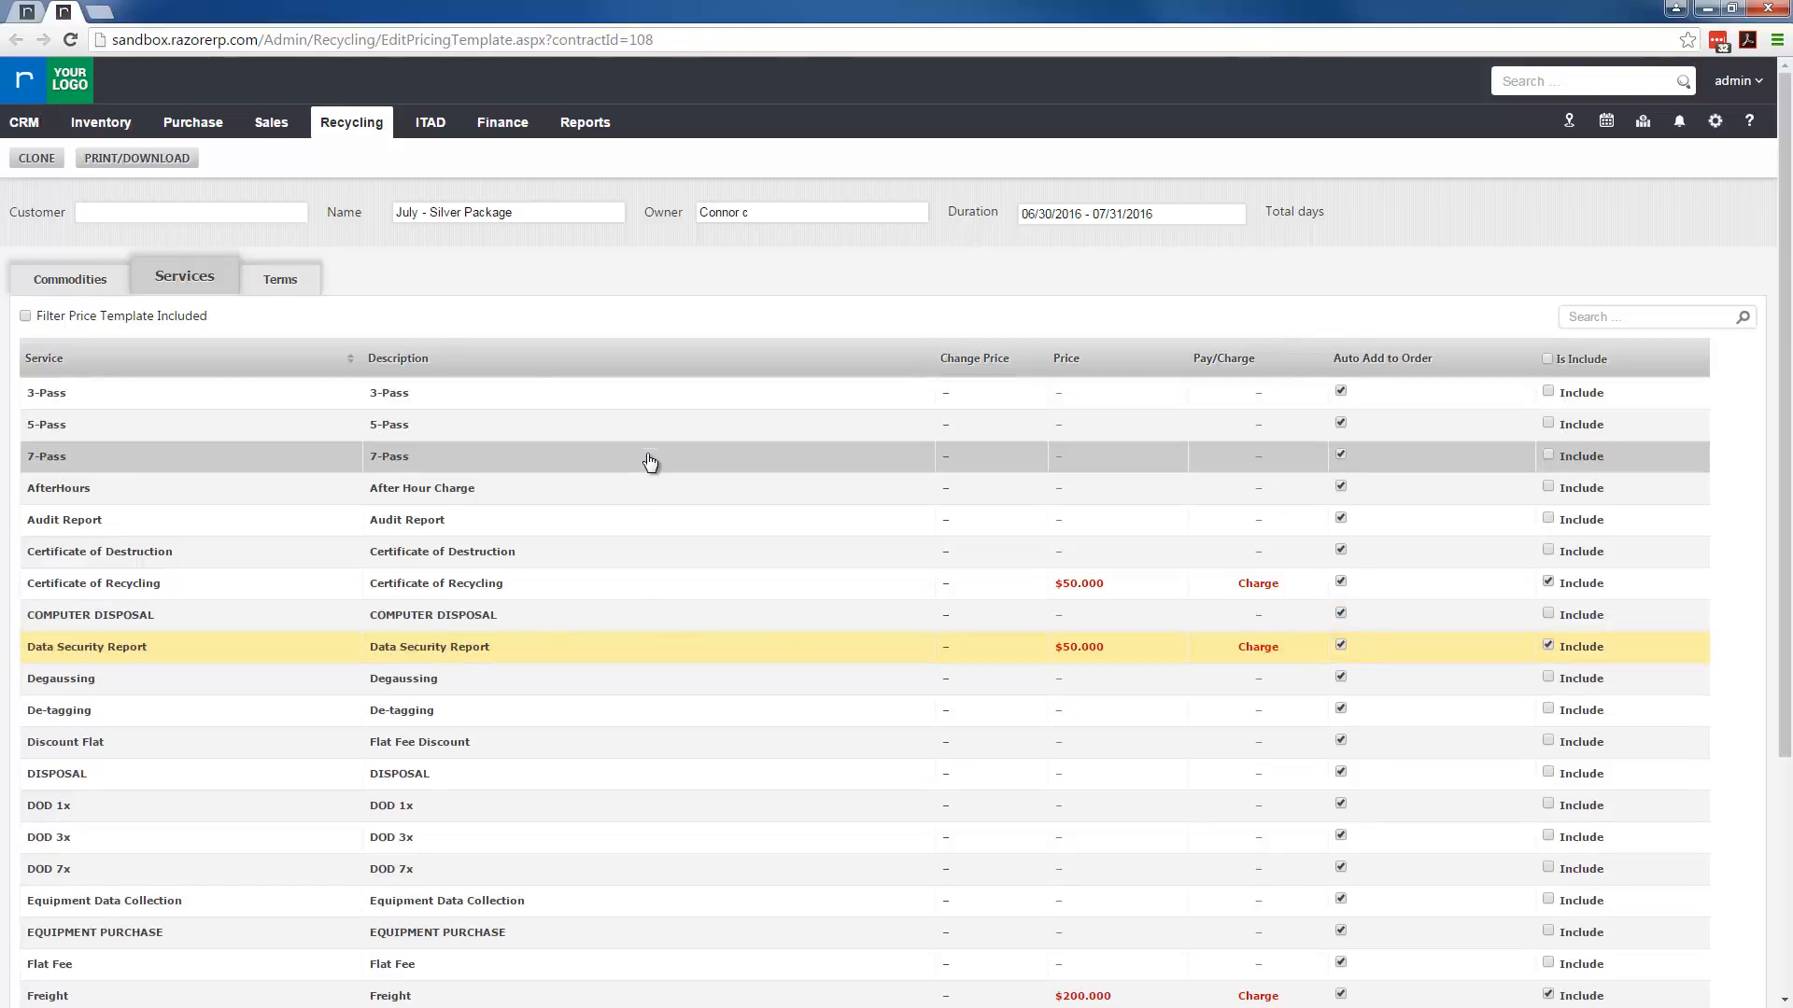
Step: Return to the commodities and deselect the three selected aluminum rows and the three selected battery rows, keeping them included
{"action": "left_click", "coordinate": [71, 280]}
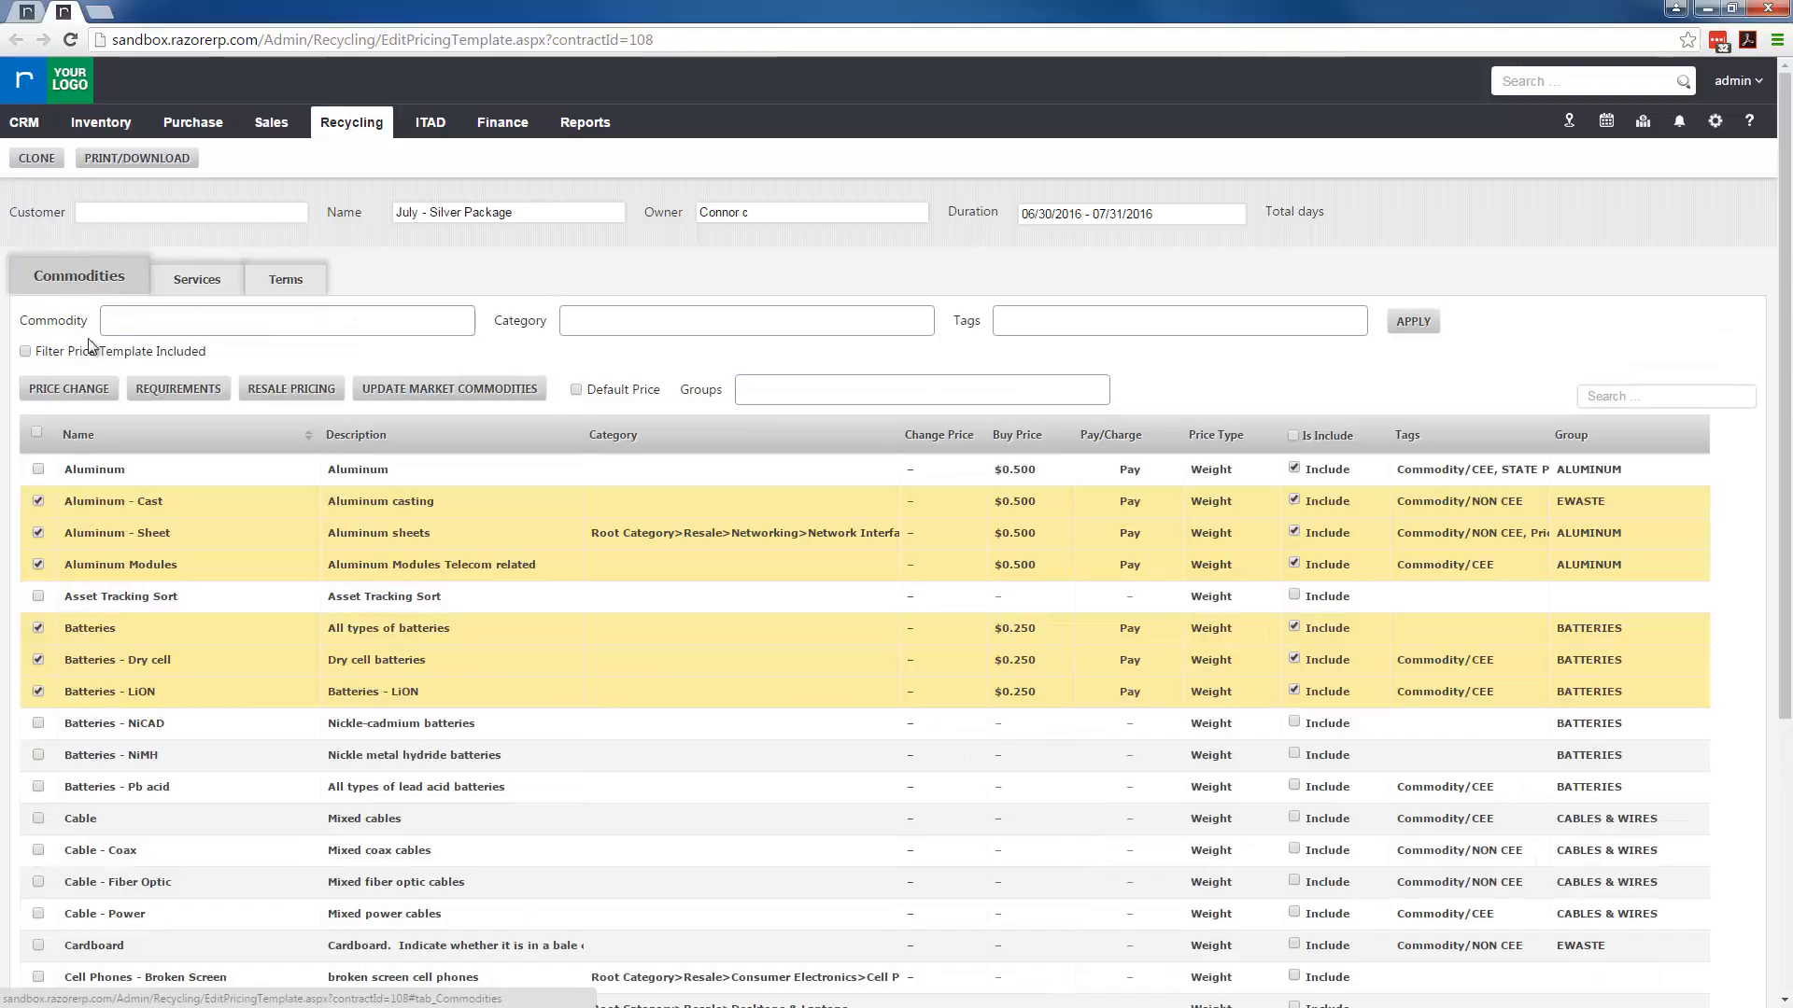
{"action": "left_click", "coordinate": [38, 501]}
{"action": "left_click", "coordinate": [38, 533]}
{"action": "left_click", "coordinate": [38, 565]}
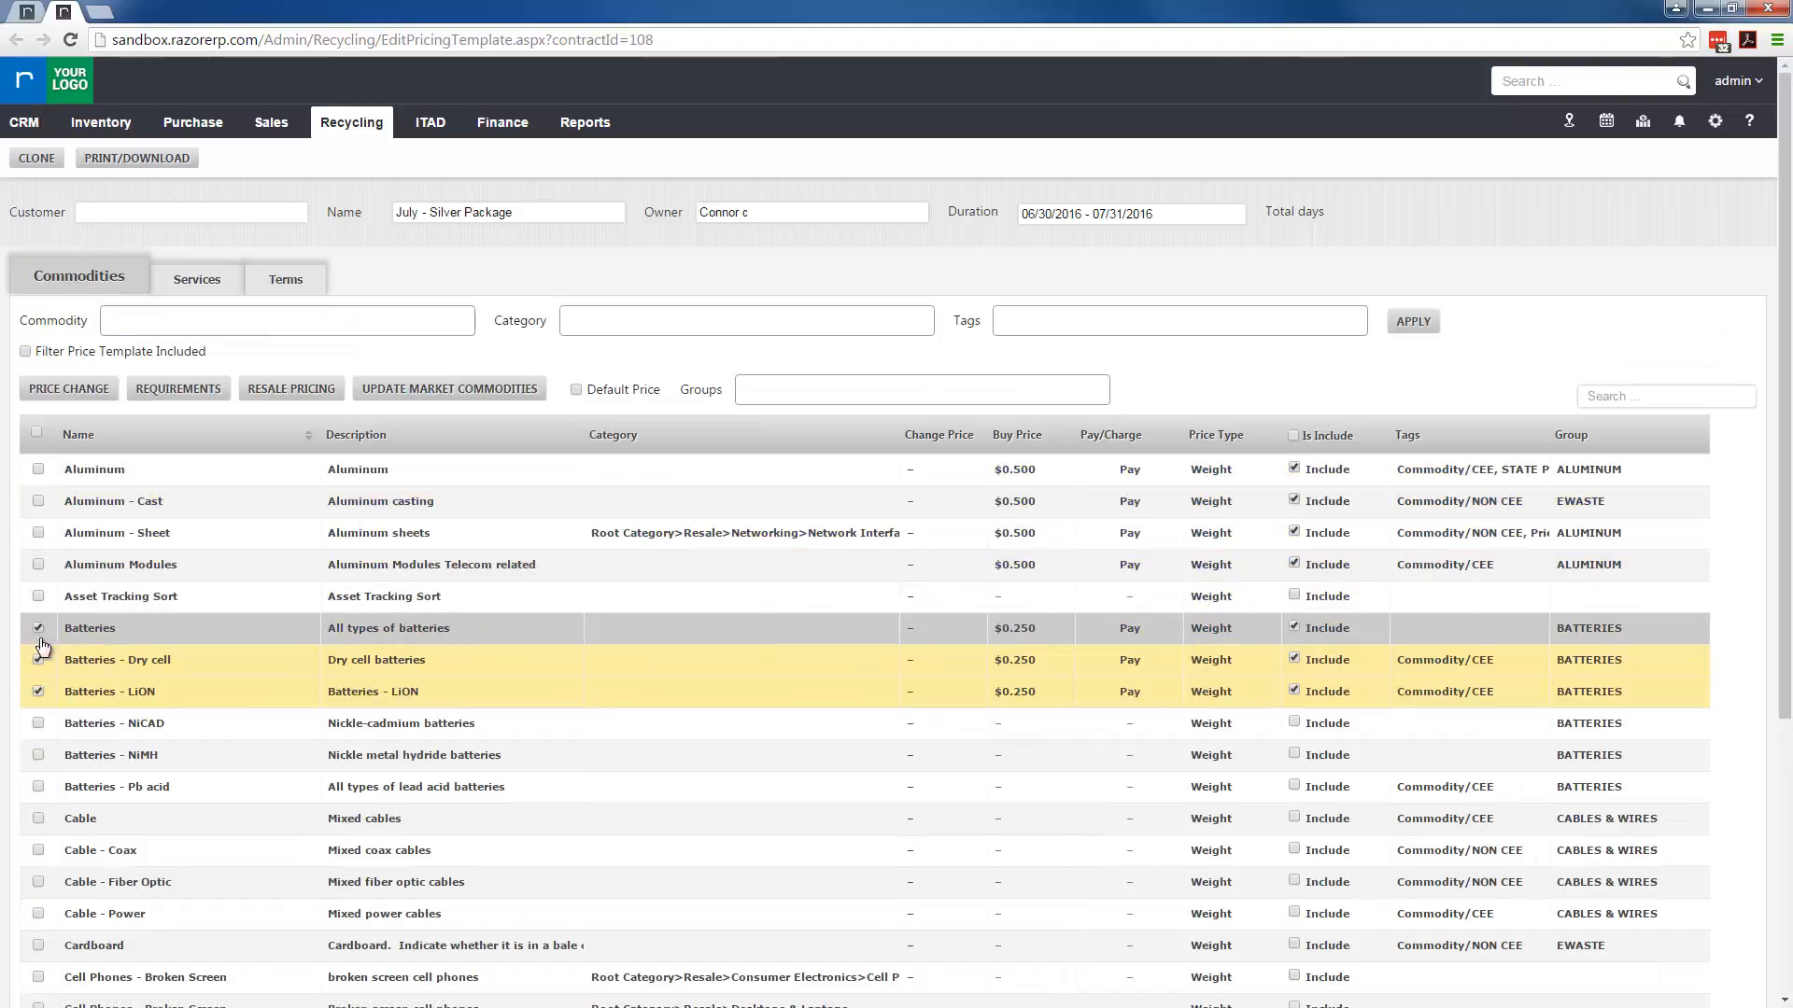
{"action": "left_click", "coordinate": [38, 628]}
{"action": "left_click", "coordinate": [39, 660]}
{"action": "left_click", "coordinate": [38, 692]}
Step: Enter the template terms "This is a test buy sheet for Razor Demo Company" and save them
{"action": "left_click", "coordinate": [296, 290]}
{"action": "left_click", "coordinate": [224, 352]}
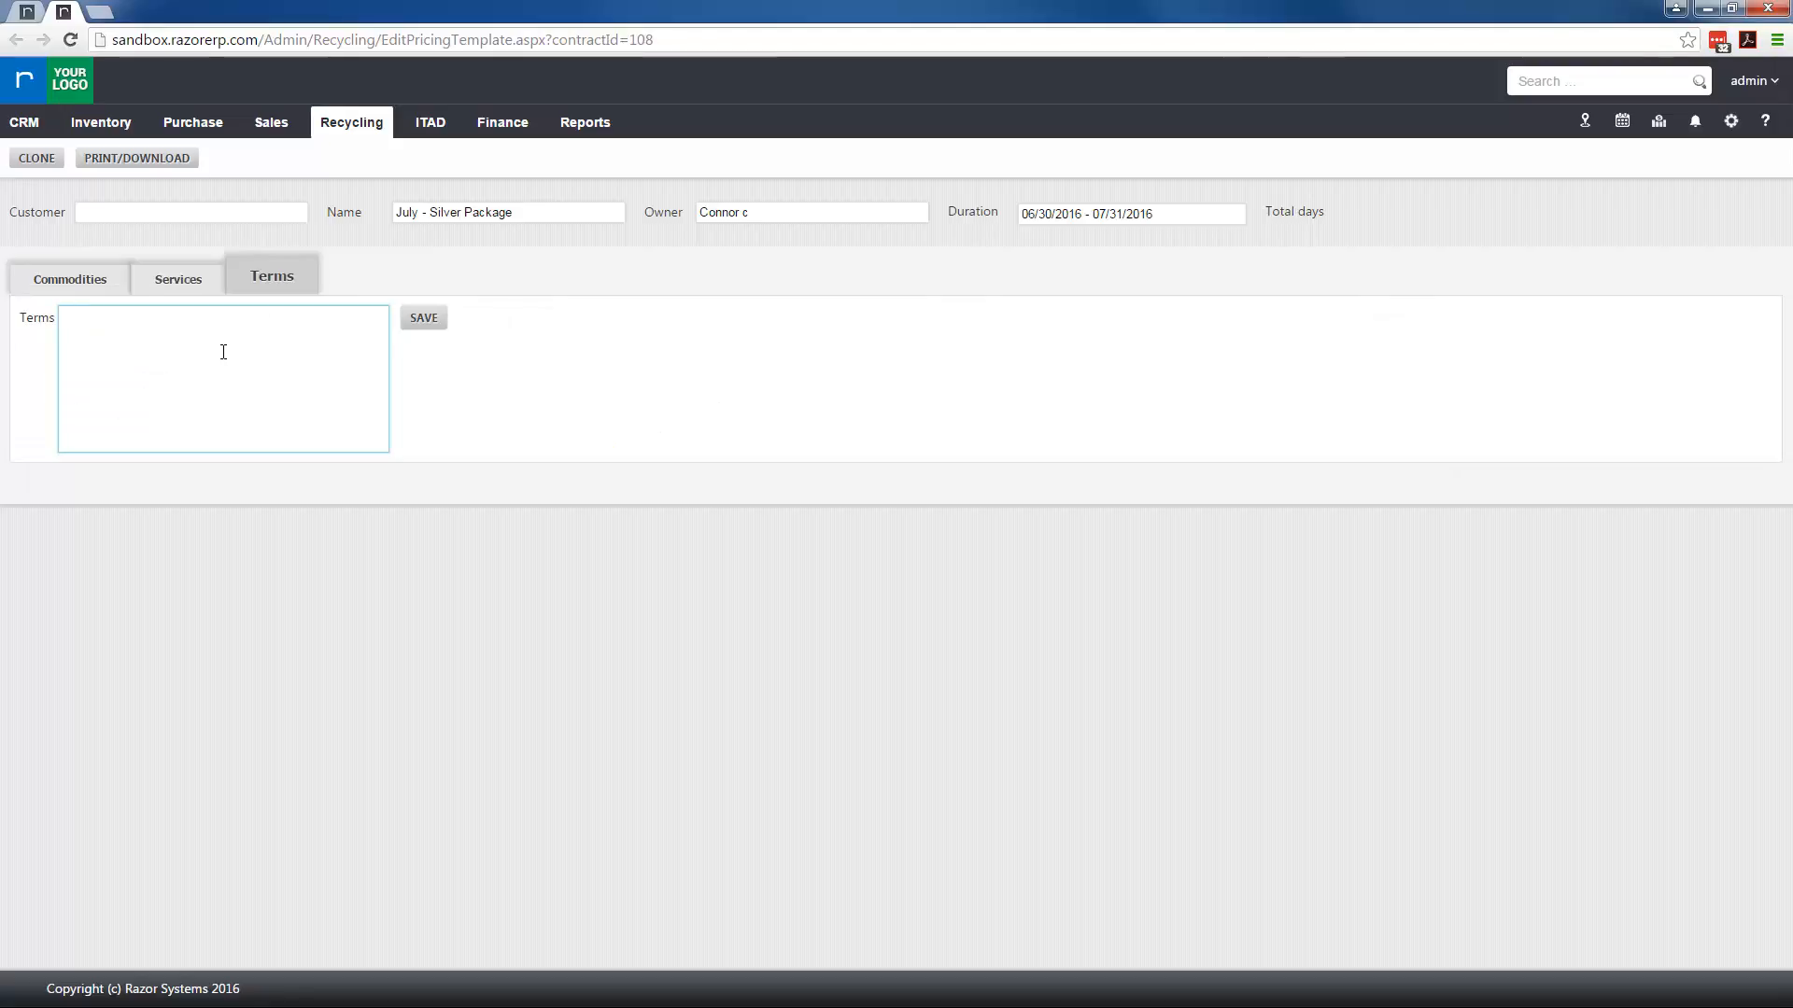
{"action": "type", "text": "The i"}
{"action": "key", "text": "BackSpace"}
{"action": "key", "text": "BackSpace"}
{"action": "key", "text": "BackSpace"}
{"action": "type", "text": "t buy sheetfor Razor Demo Company"}
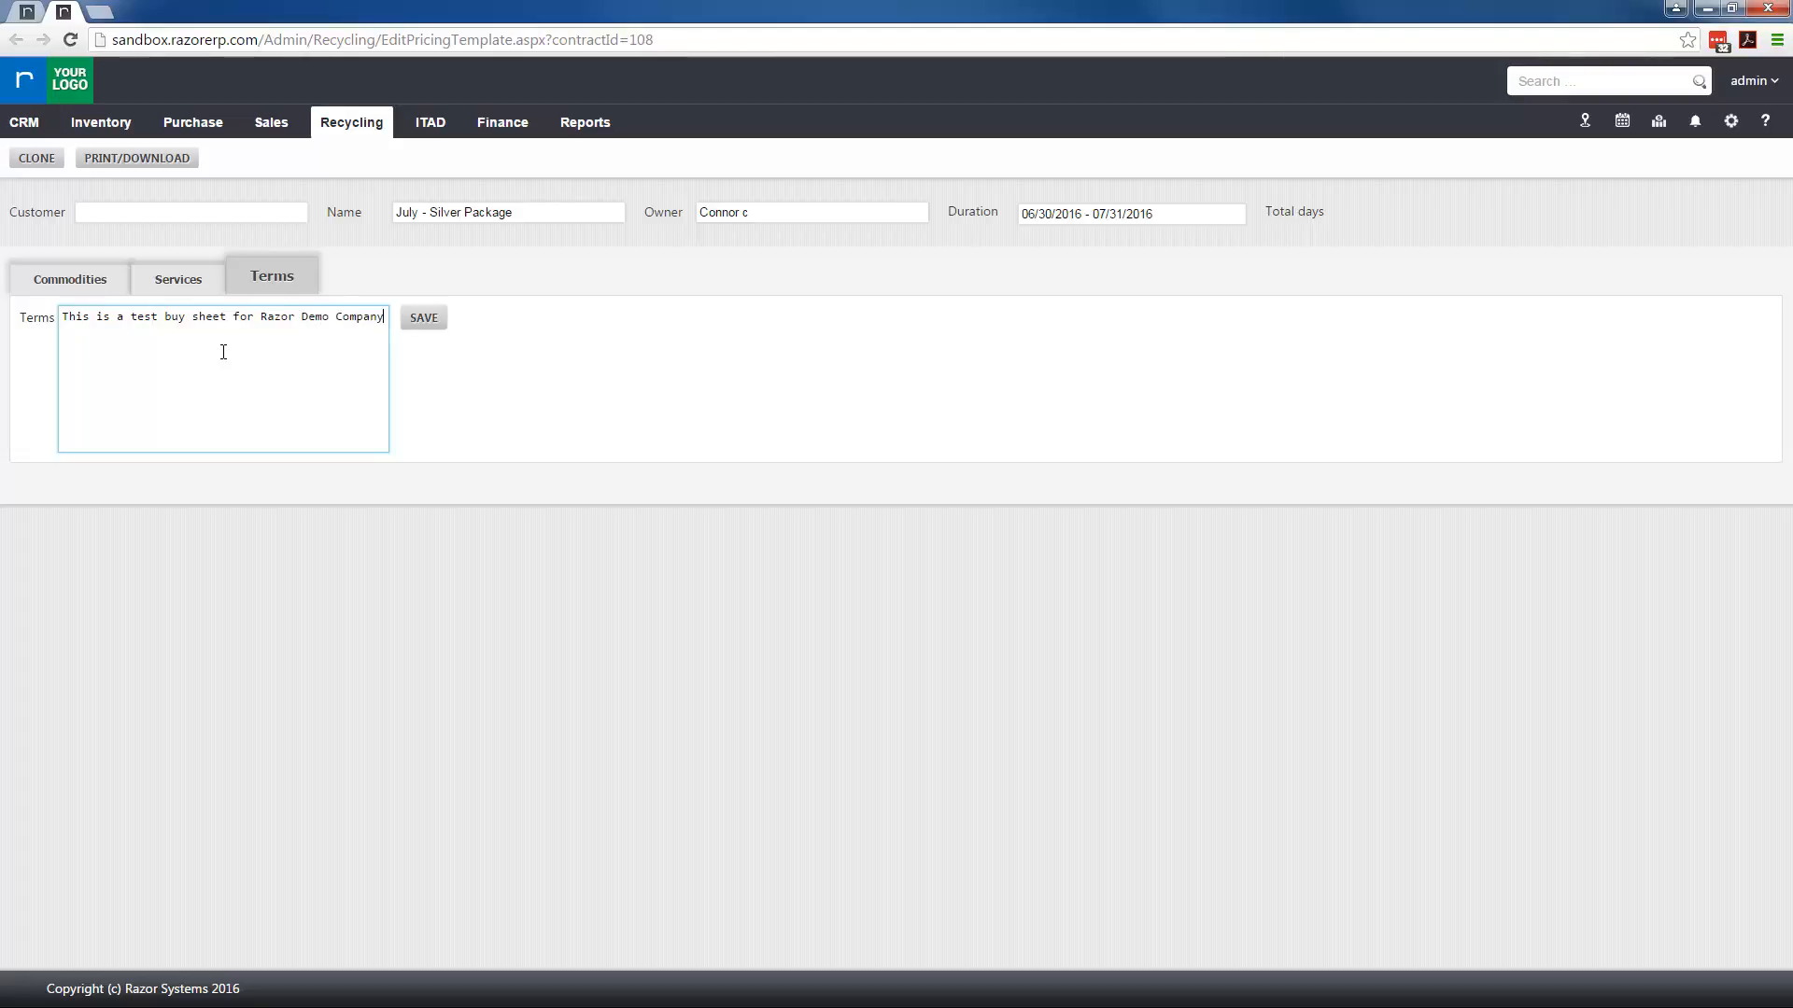
{"action": "left_click", "coordinate": [425, 318]}
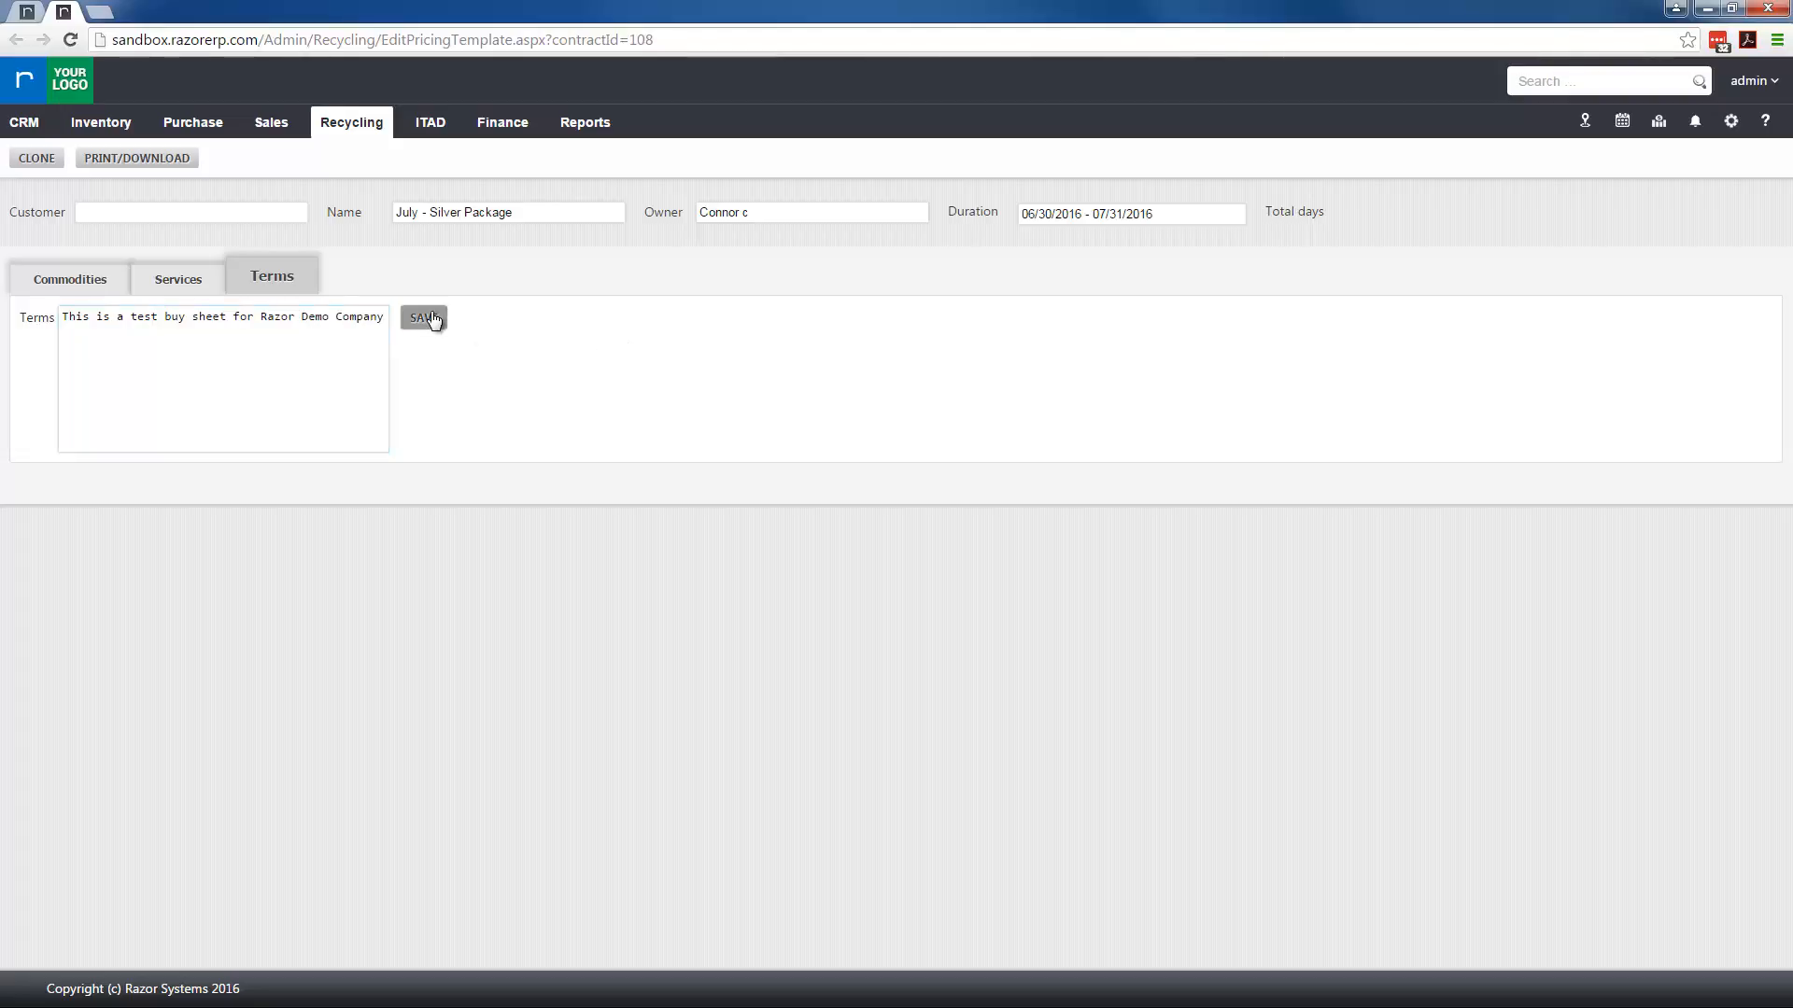
Step: Review the commodity list, filter it to the commodities included in the price template, and remove the filter
{"action": "left_click", "coordinate": [80, 291]}
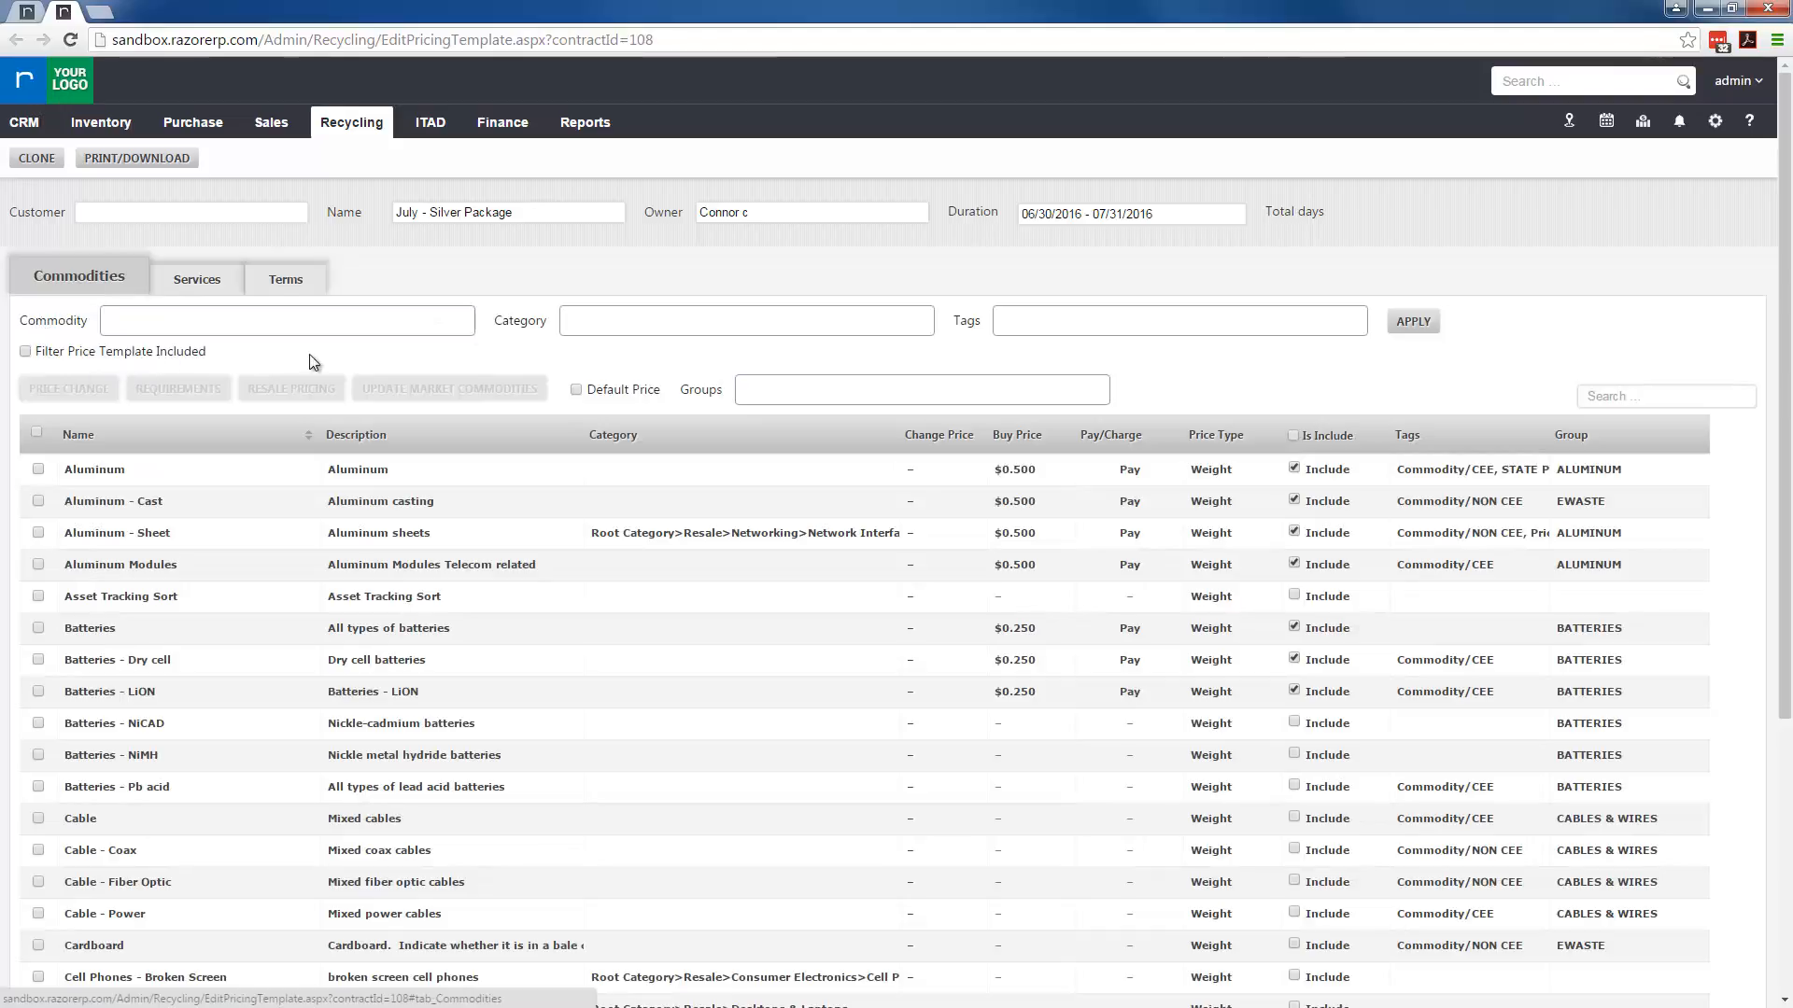
{"action": "scroll", "coordinate": [1272, 709], "scroll_direction": "down", "scroll_amount": 4}
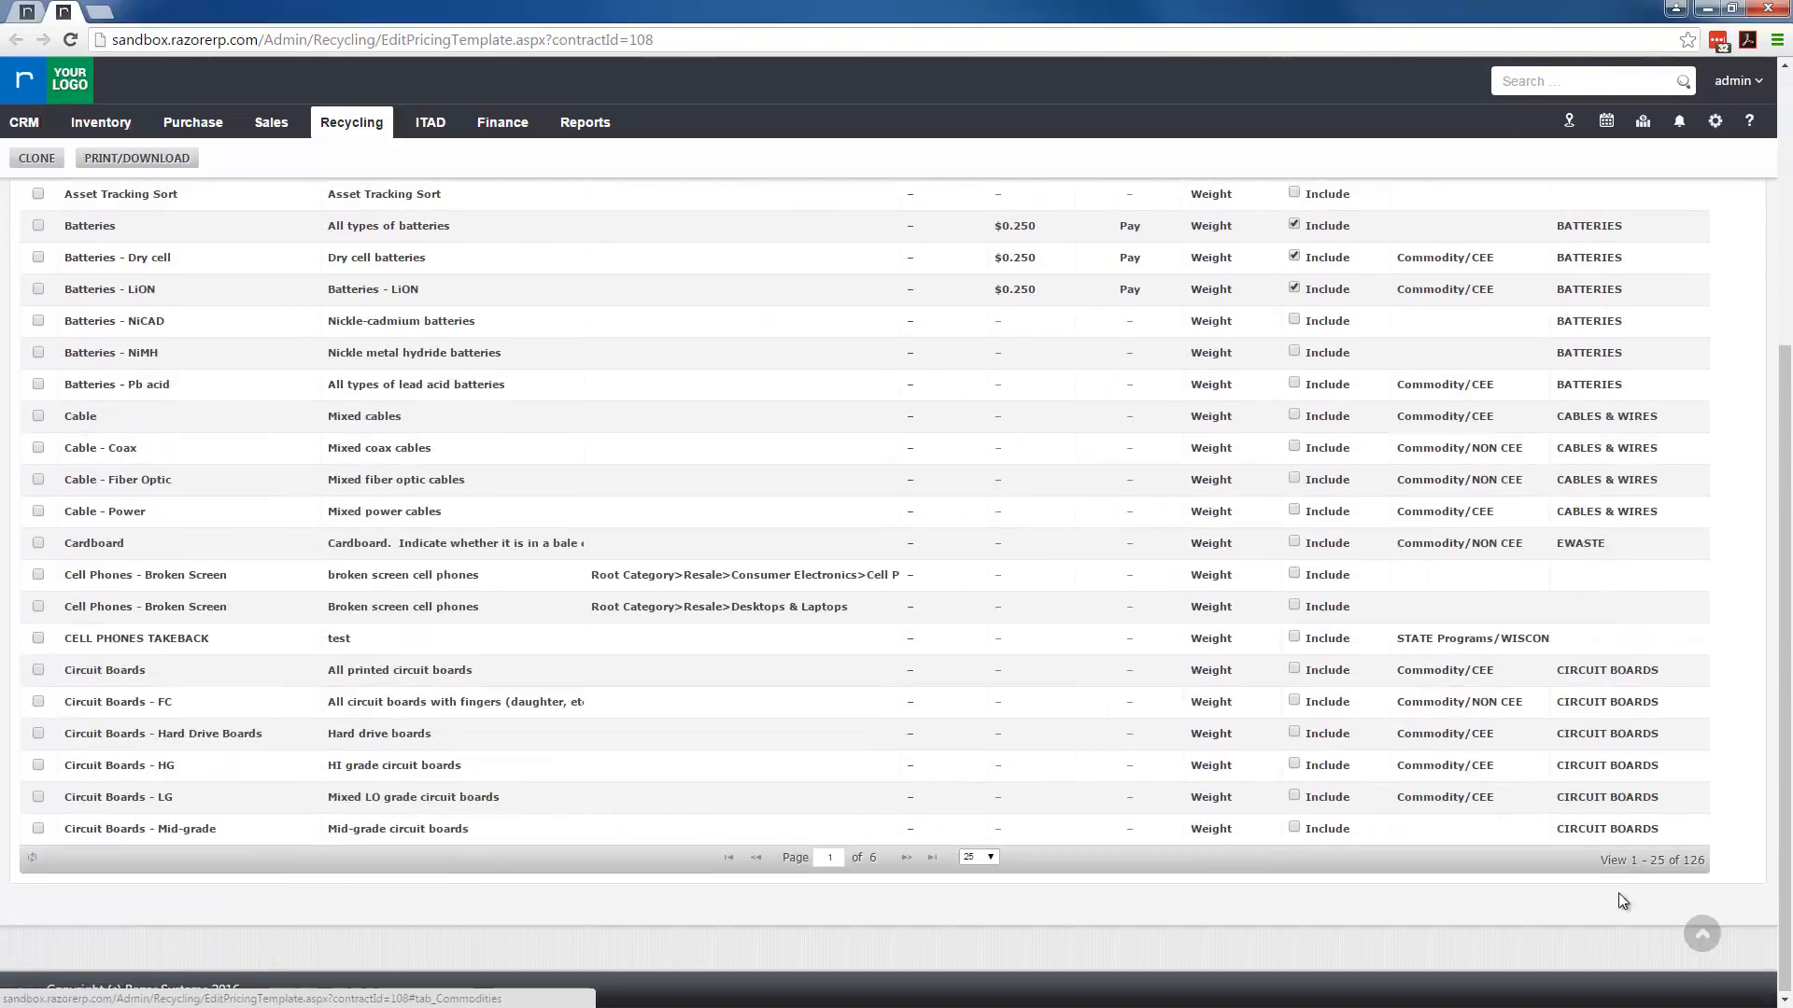
{"action": "scroll", "coordinate": [1345, 628], "scroll_direction": "up", "scroll_amount": 4}
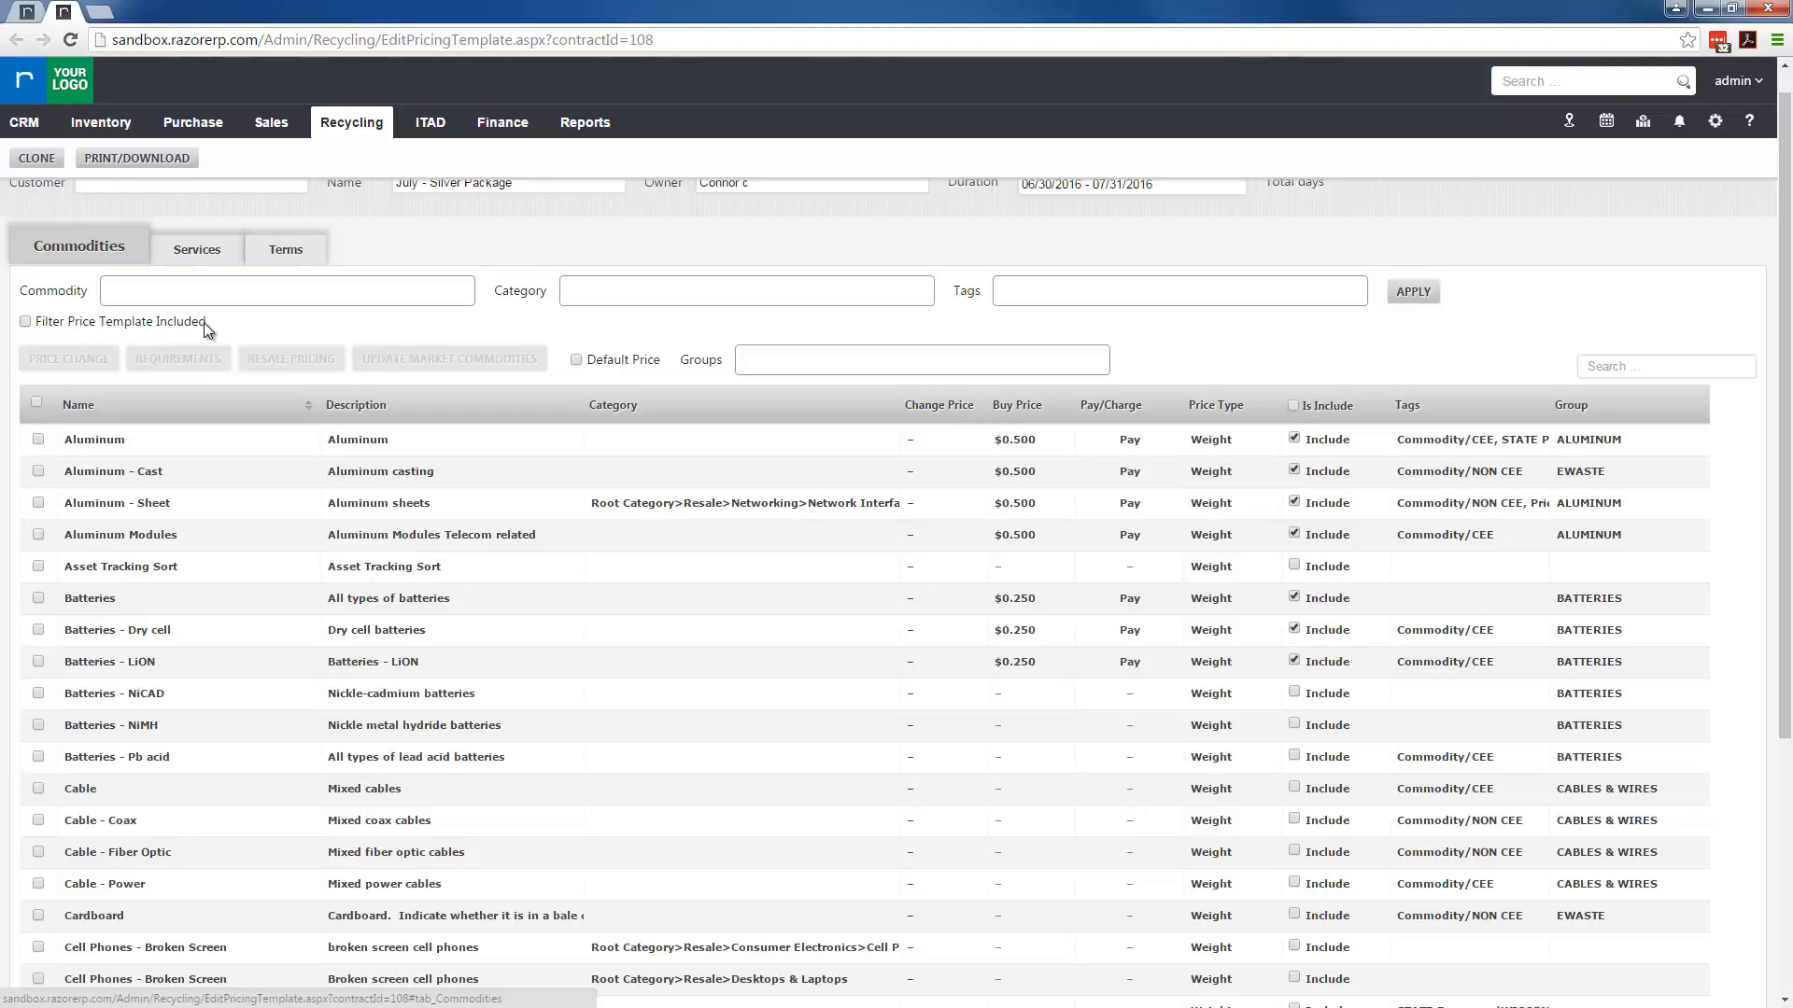
{"action": "left_click", "coordinate": [27, 322]}
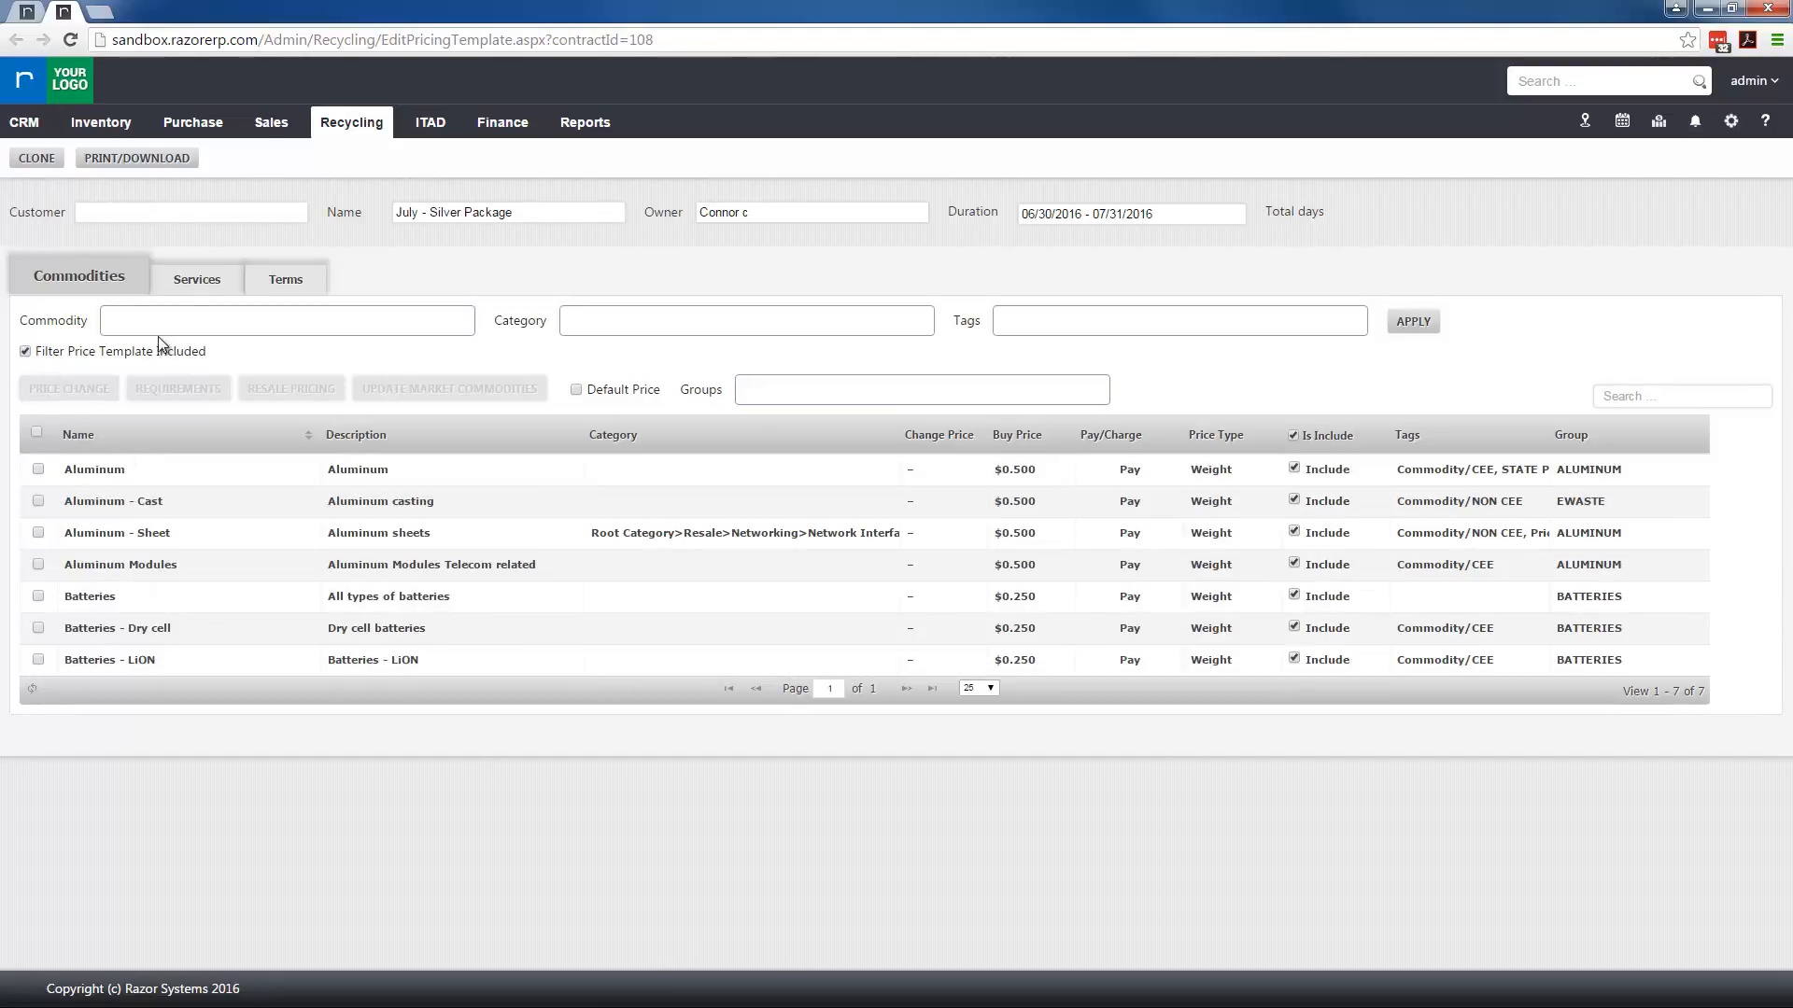
{"action": "left_click", "coordinate": [26, 353]}
Step: Filter the commodities by the ALUMINUM group, and clear the group filter to restore the full list
{"action": "left_click", "coordinate": [814, 399]}
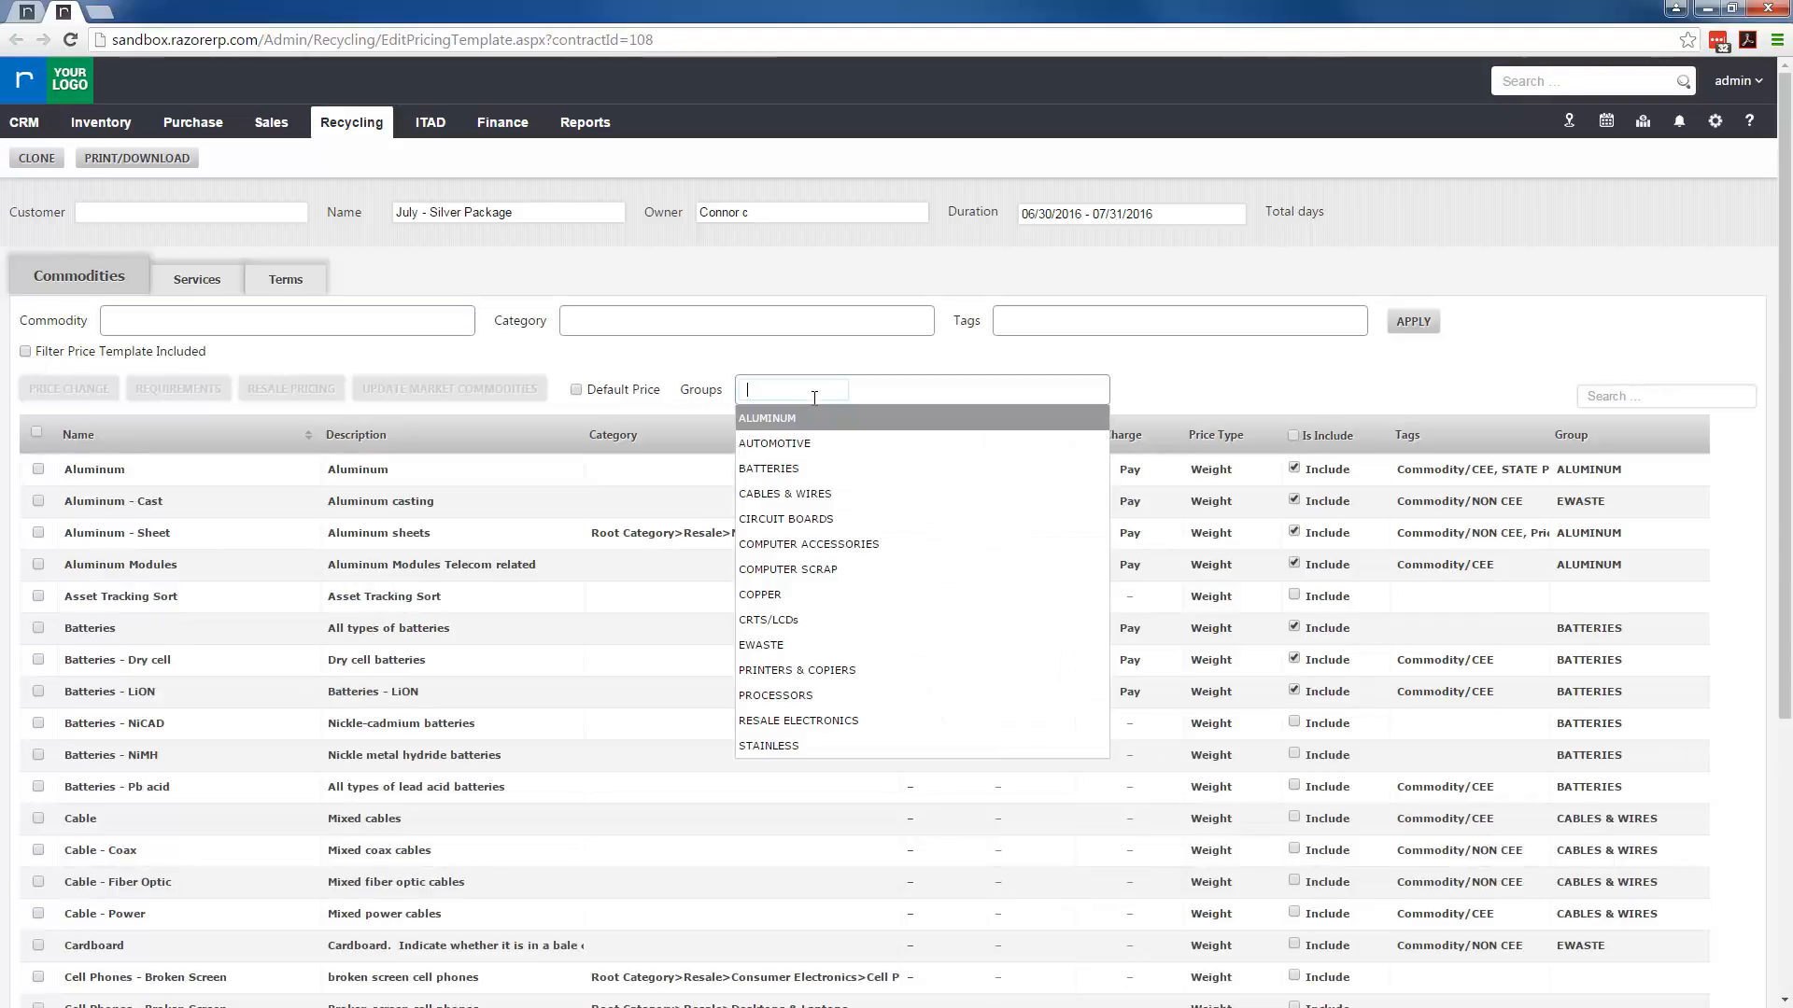
{"action": "left_click", "coordinate": [798, 417]}
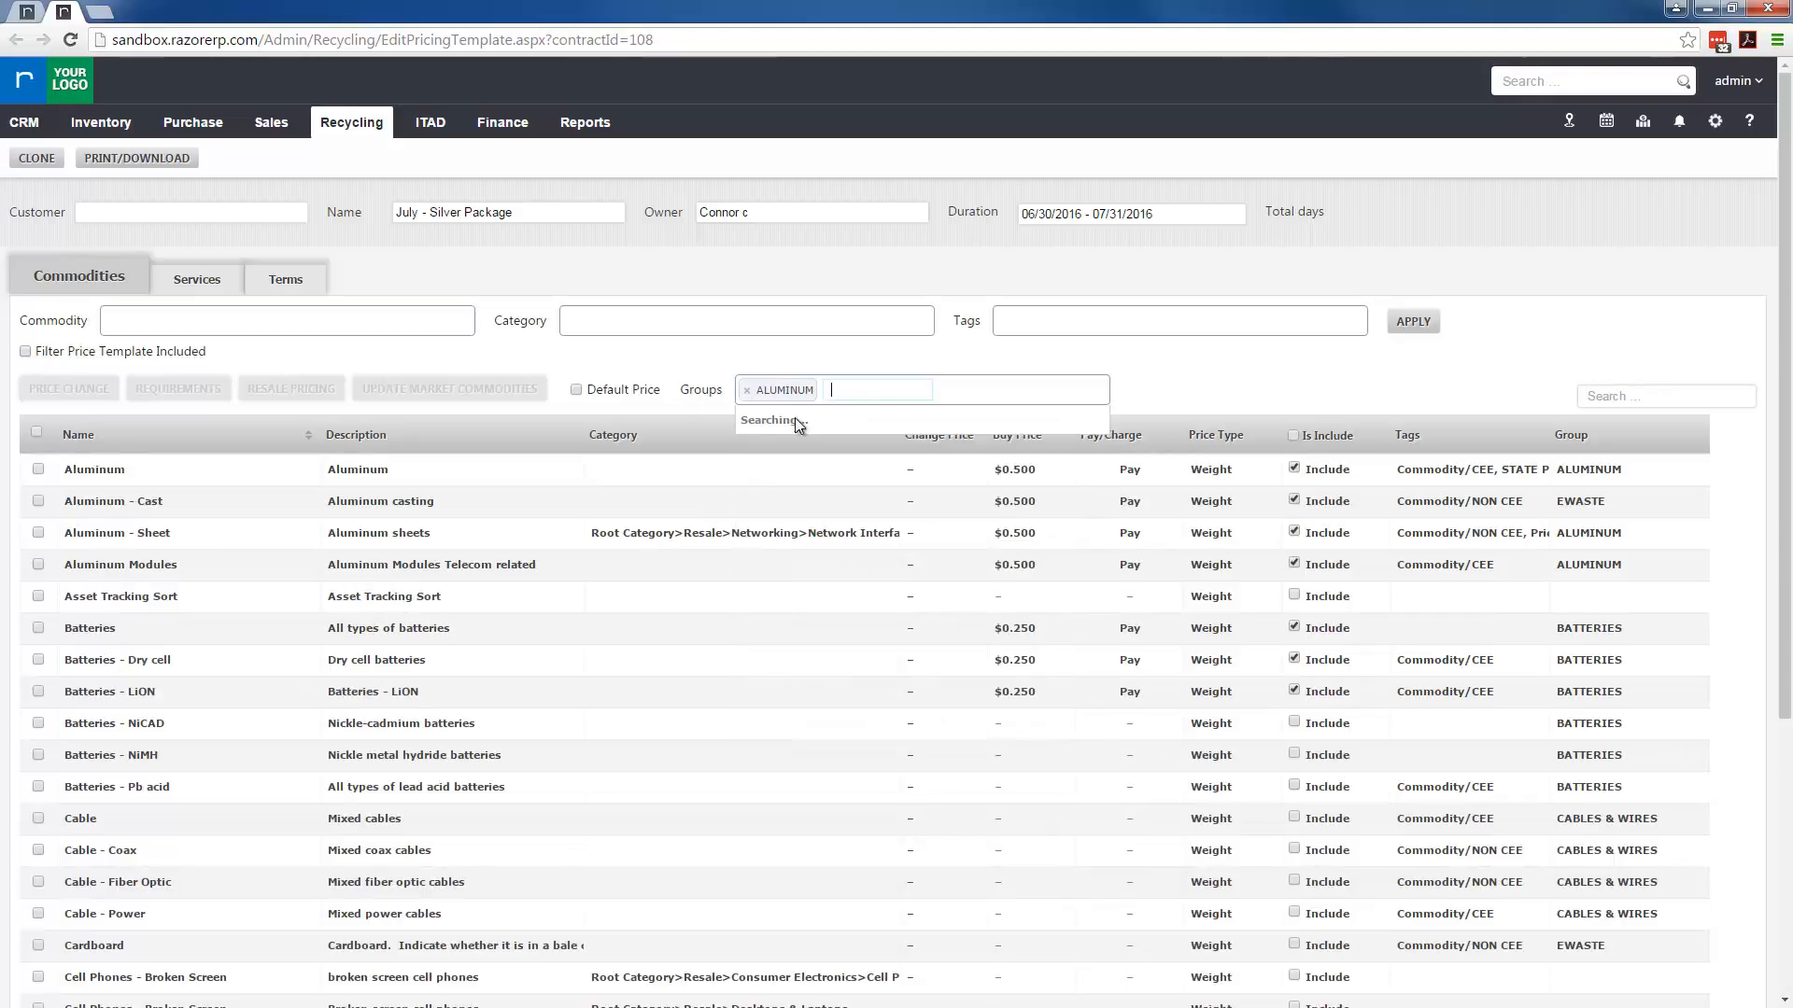
{"action": "left_click", "coordinate": [1296, 390]}
{"action": "left_click", "coordinate": [1414, 321]}
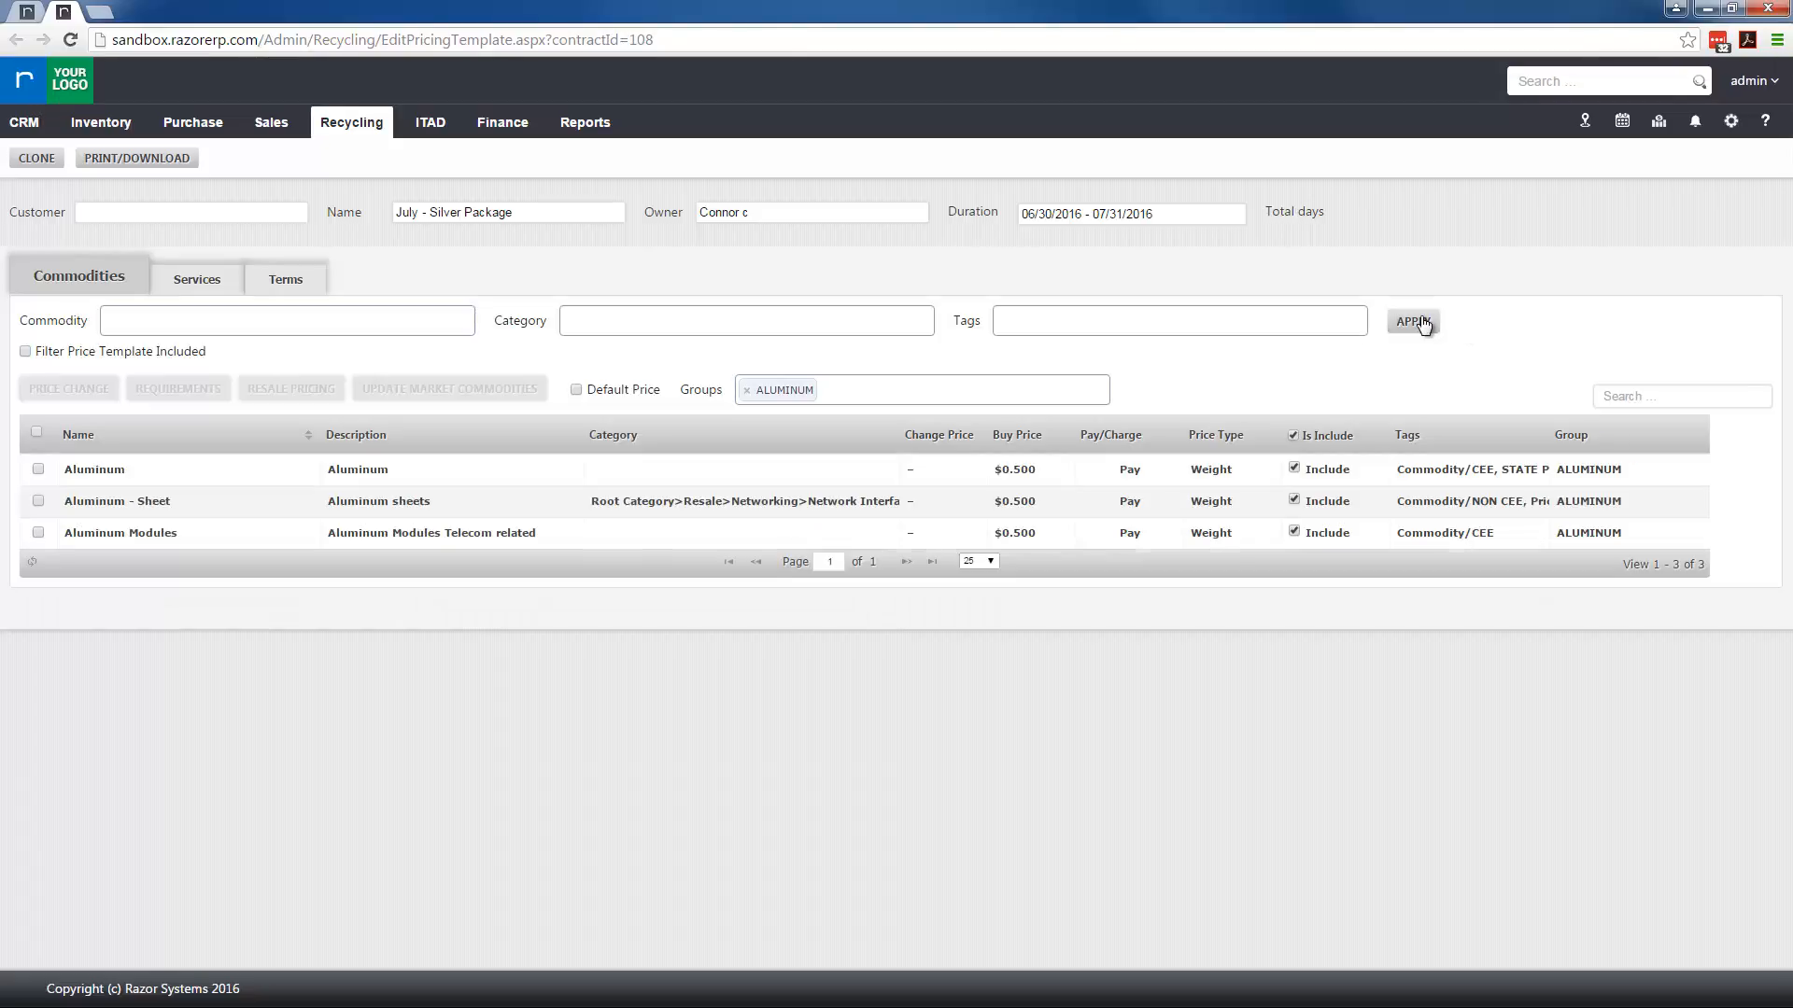
{"action": "left_click", "coordinate": [748, 391]}
{"action": "left_click", "coordinate": [1109, 365]}
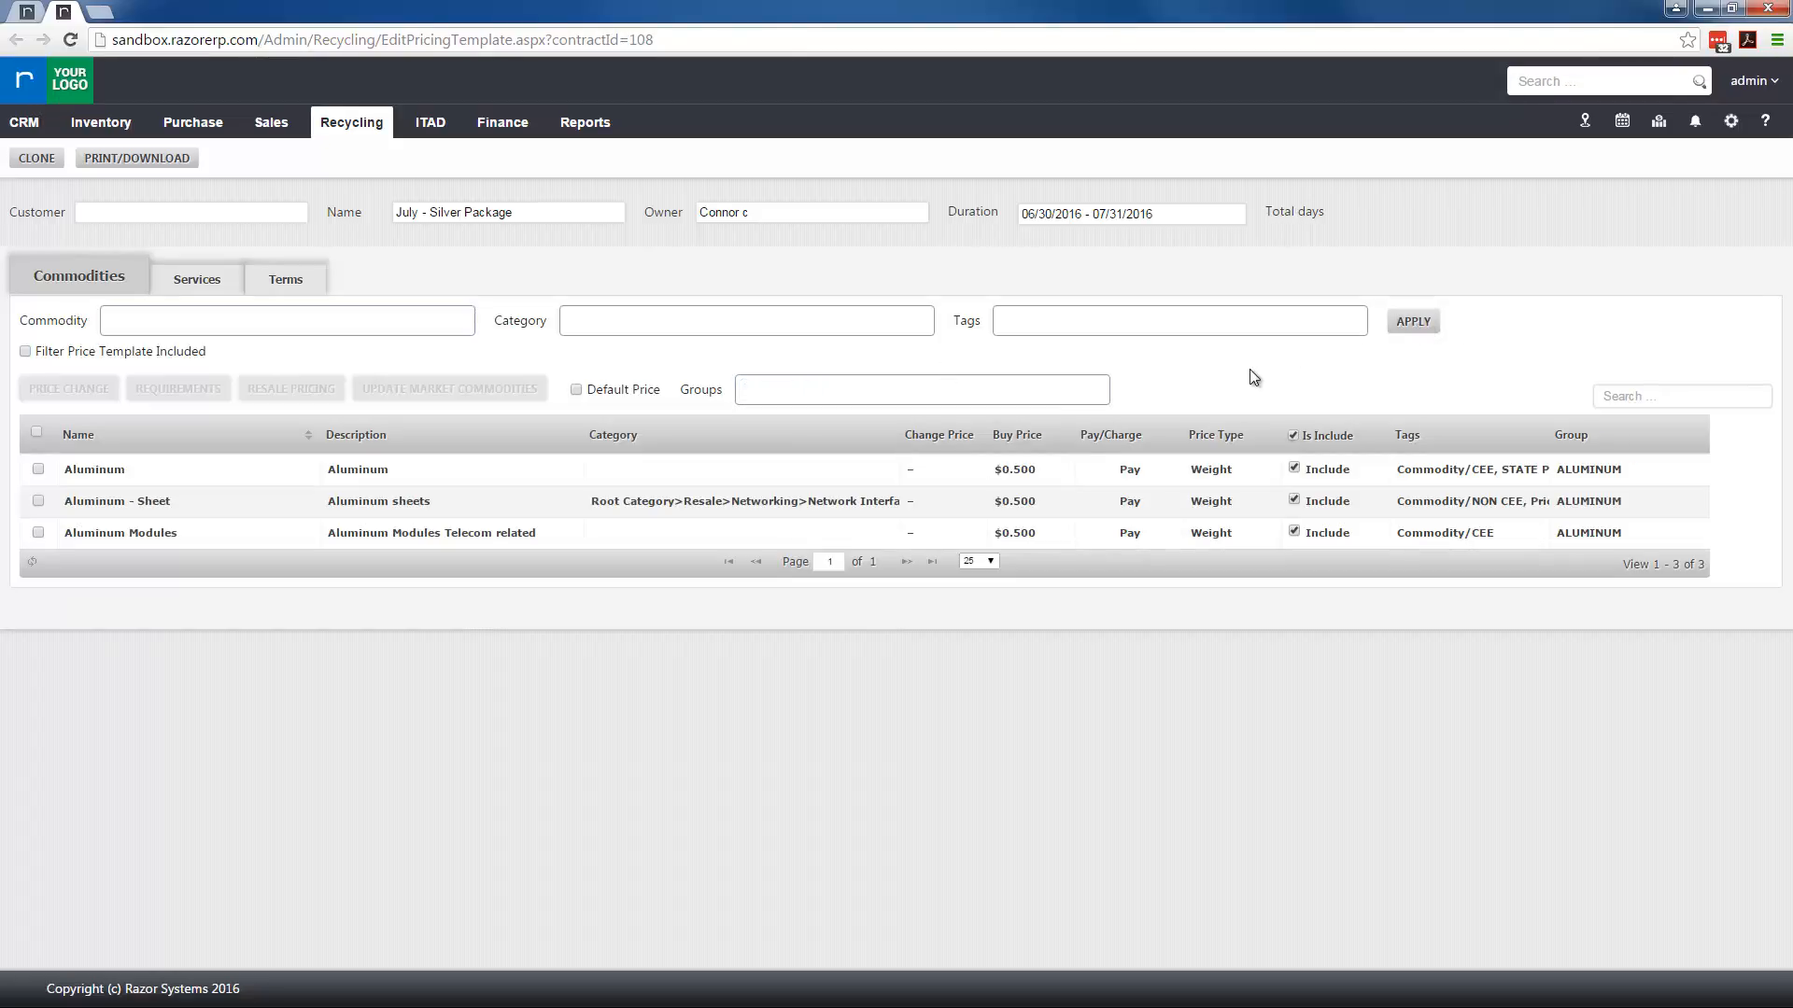
{"action": "left_click", "coordinate": [1427, 326]}
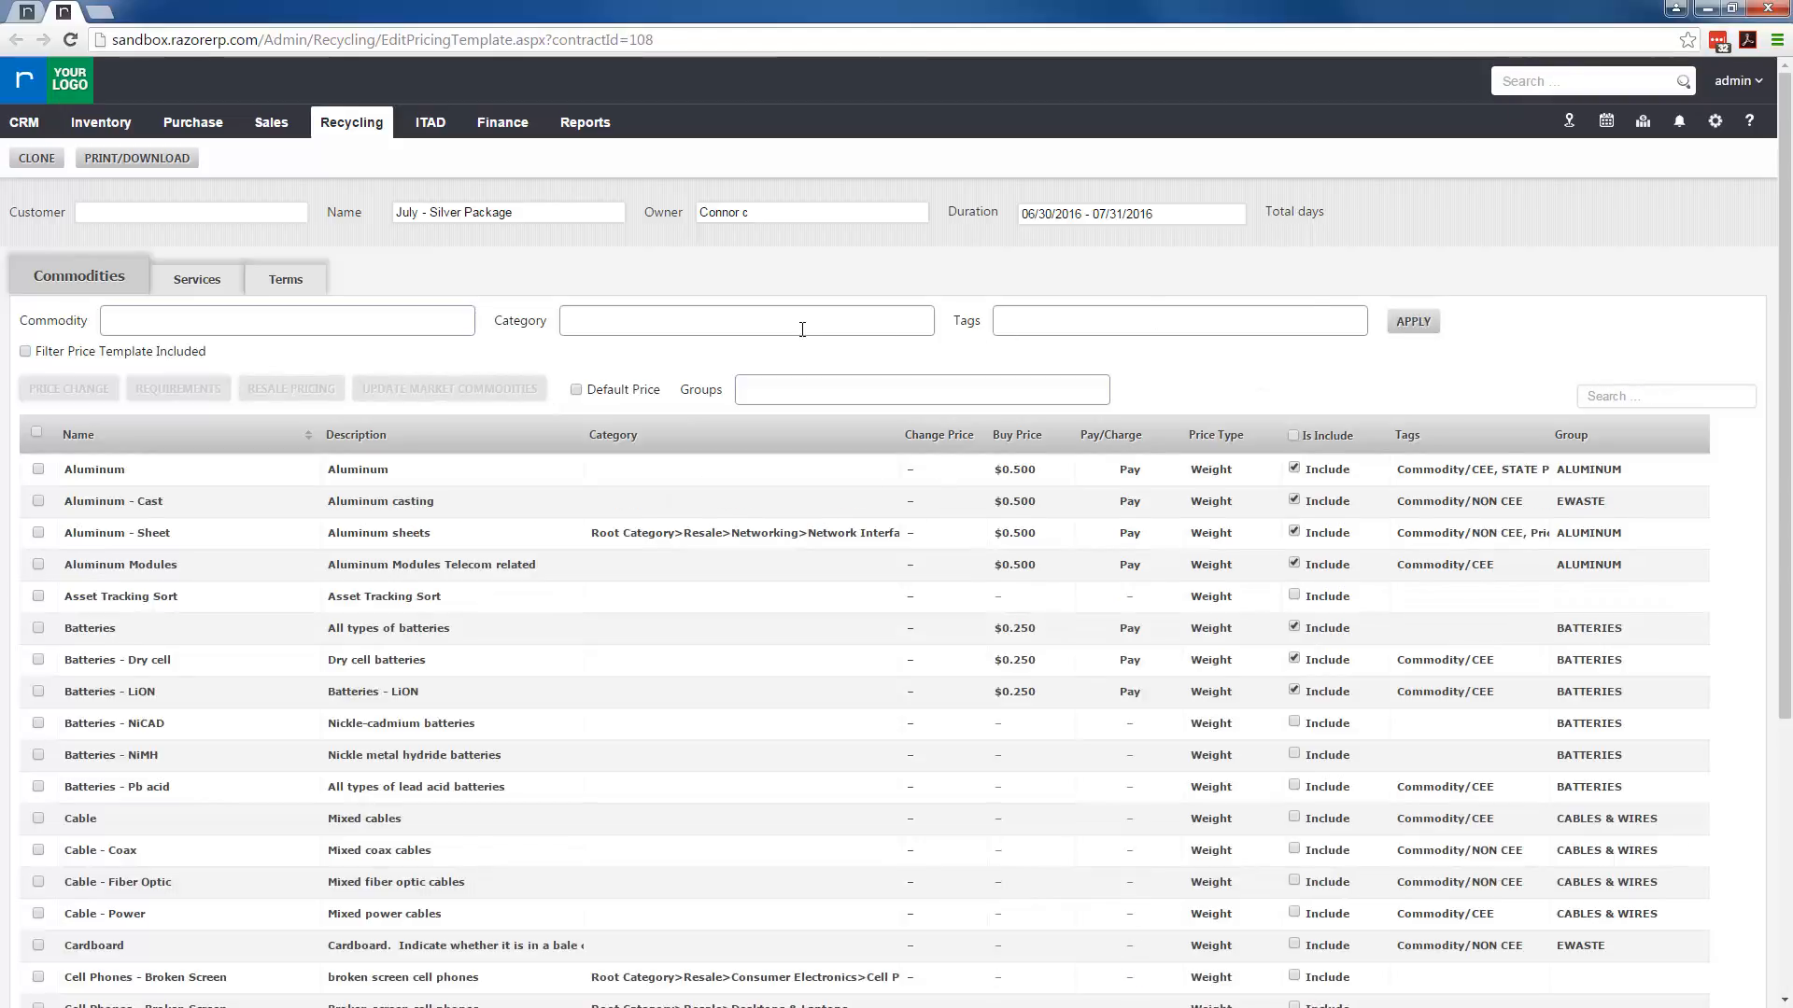
Step: Filter the commodities to Cell Phones - Broken Screen and set its buy price to 5
{"action": "left_click", "coordinate": [277, 322]}
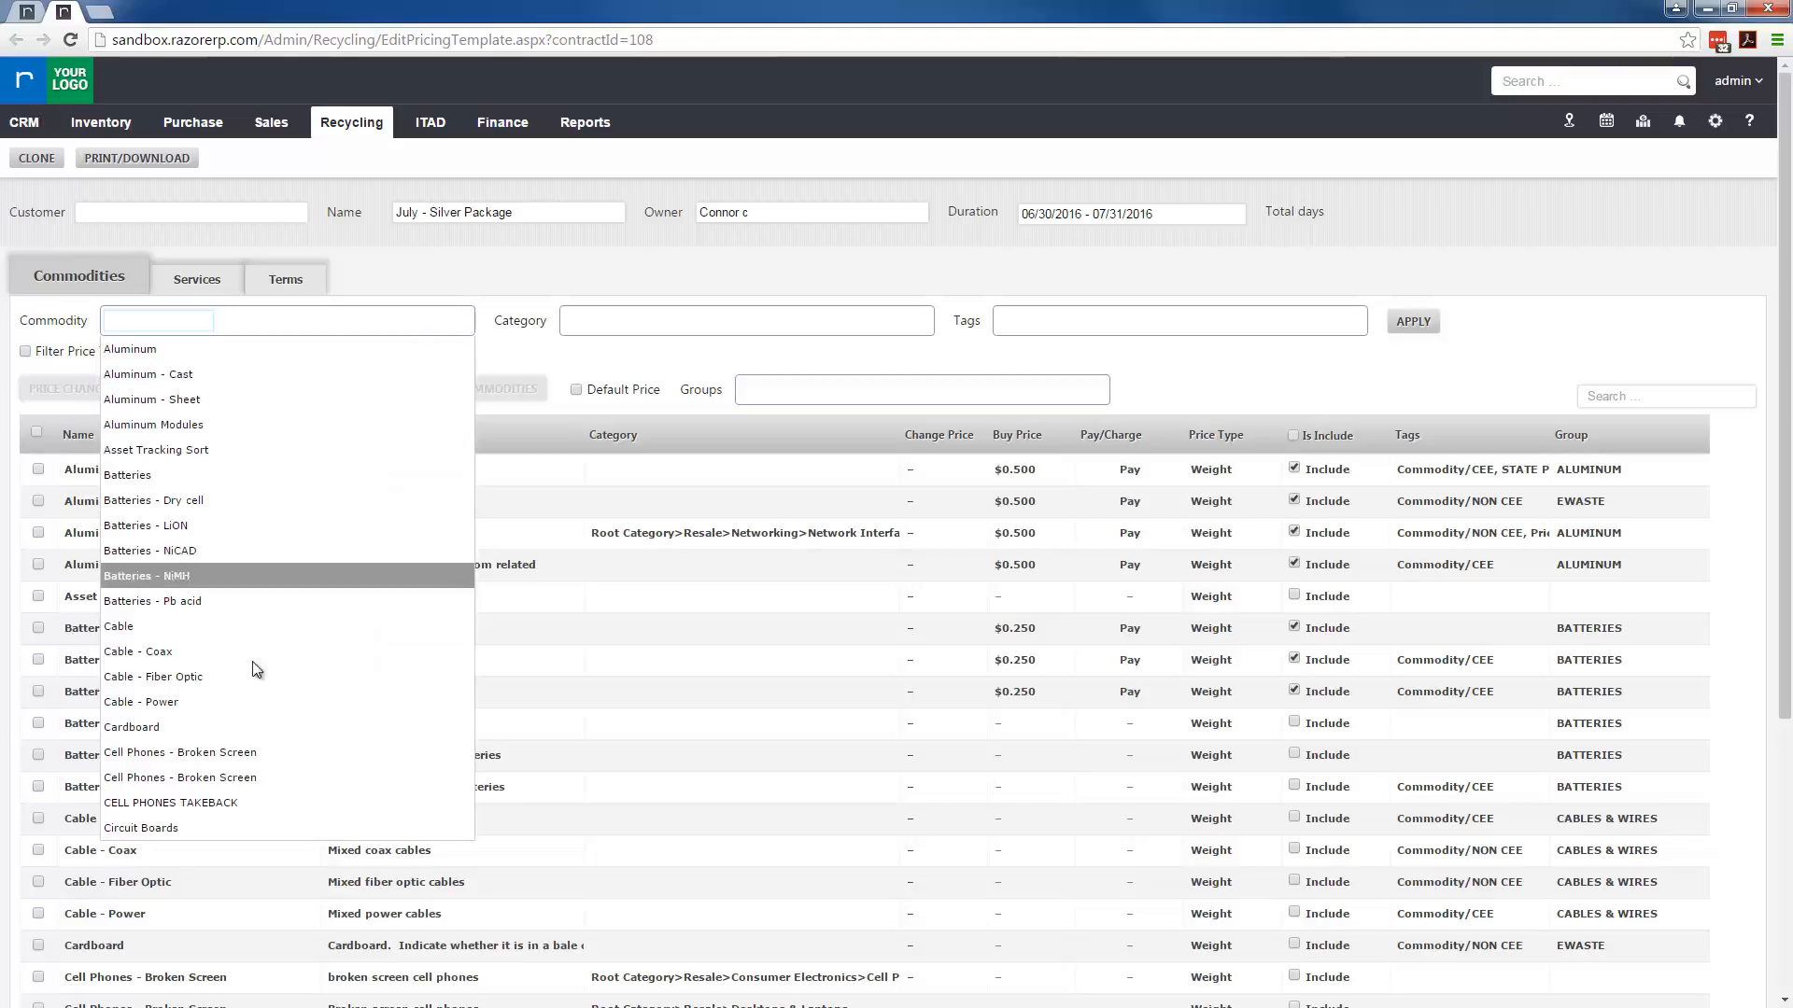
{"action": "left_click", "coordinate": [233, 753]}
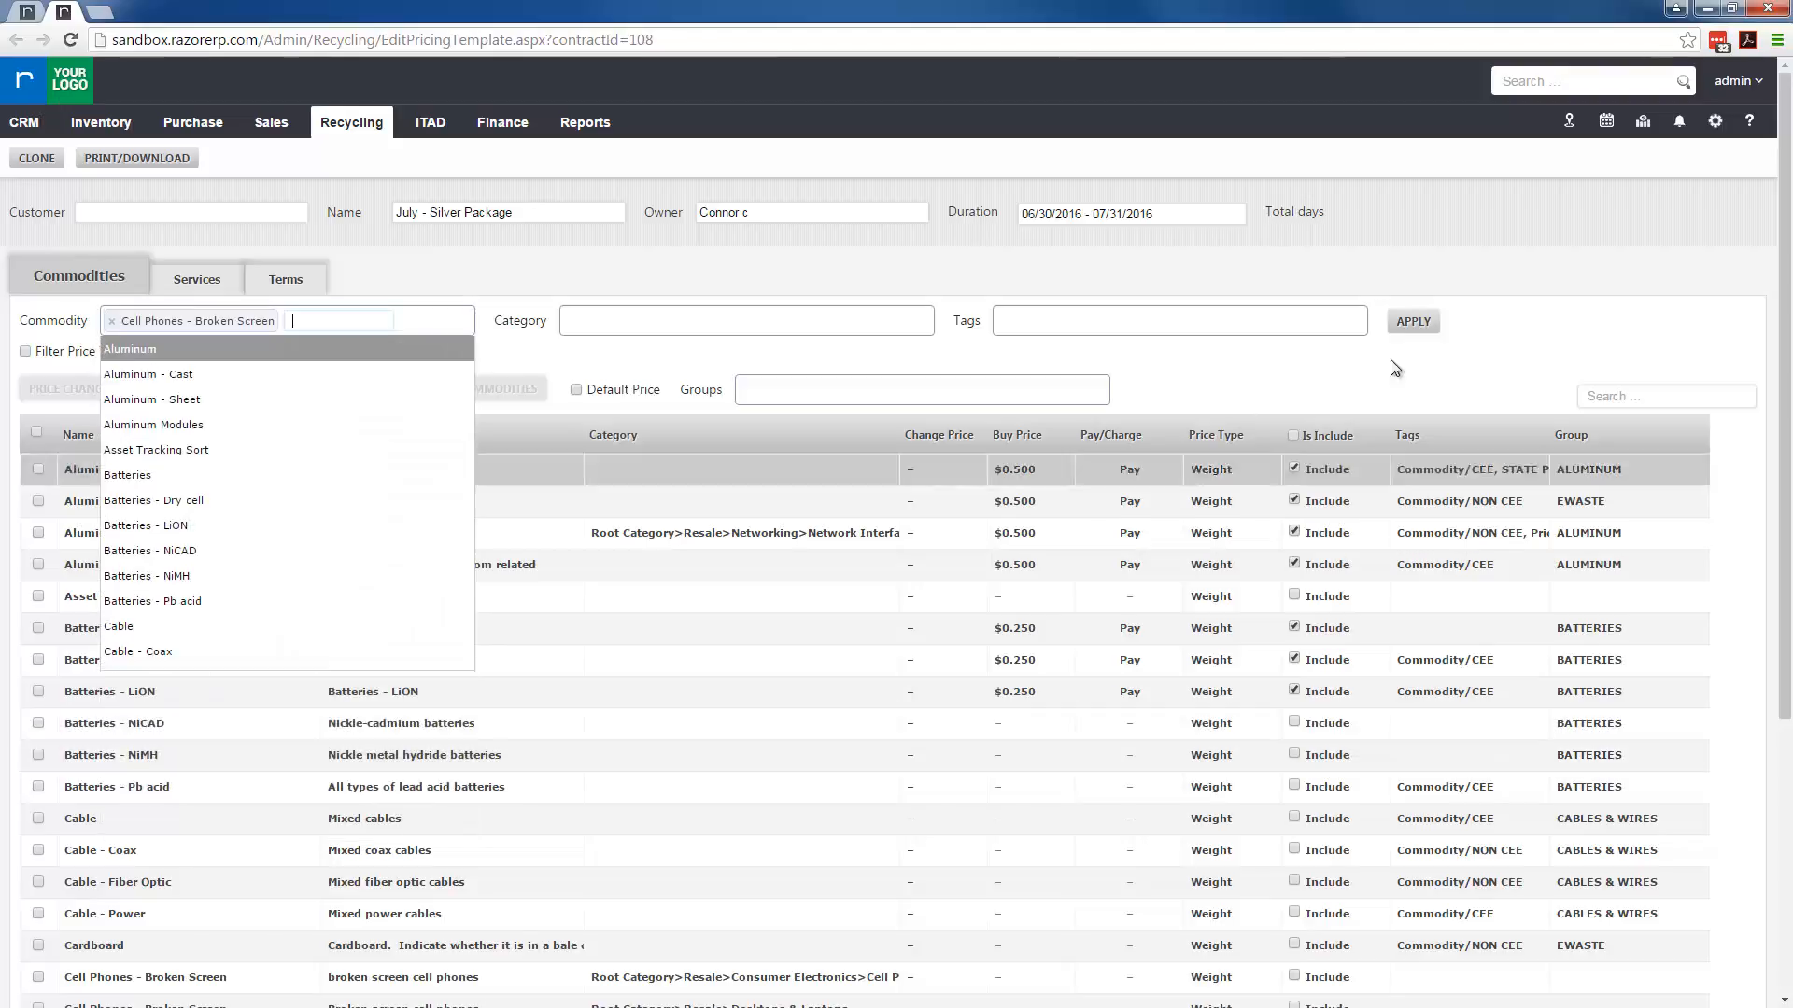
{"action": "left_click", "coordinate": [1423, 323]}
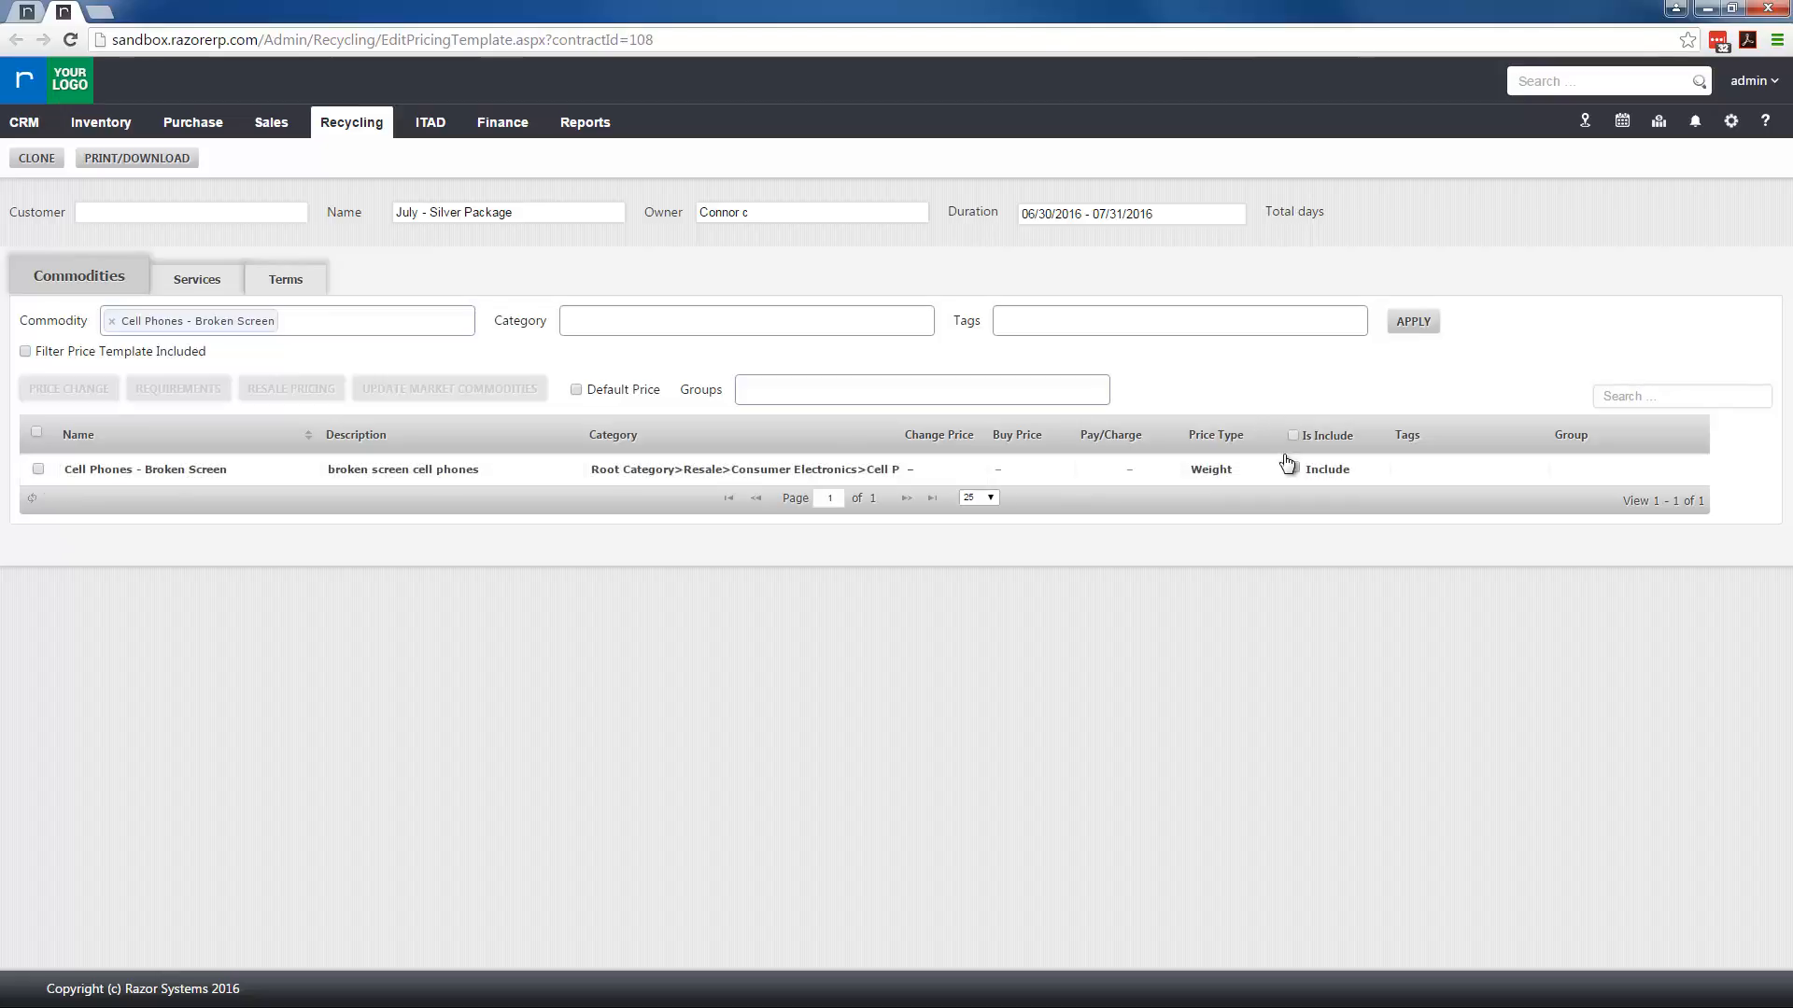
{"action": "left_click", "coordinate": [1033, 471]}
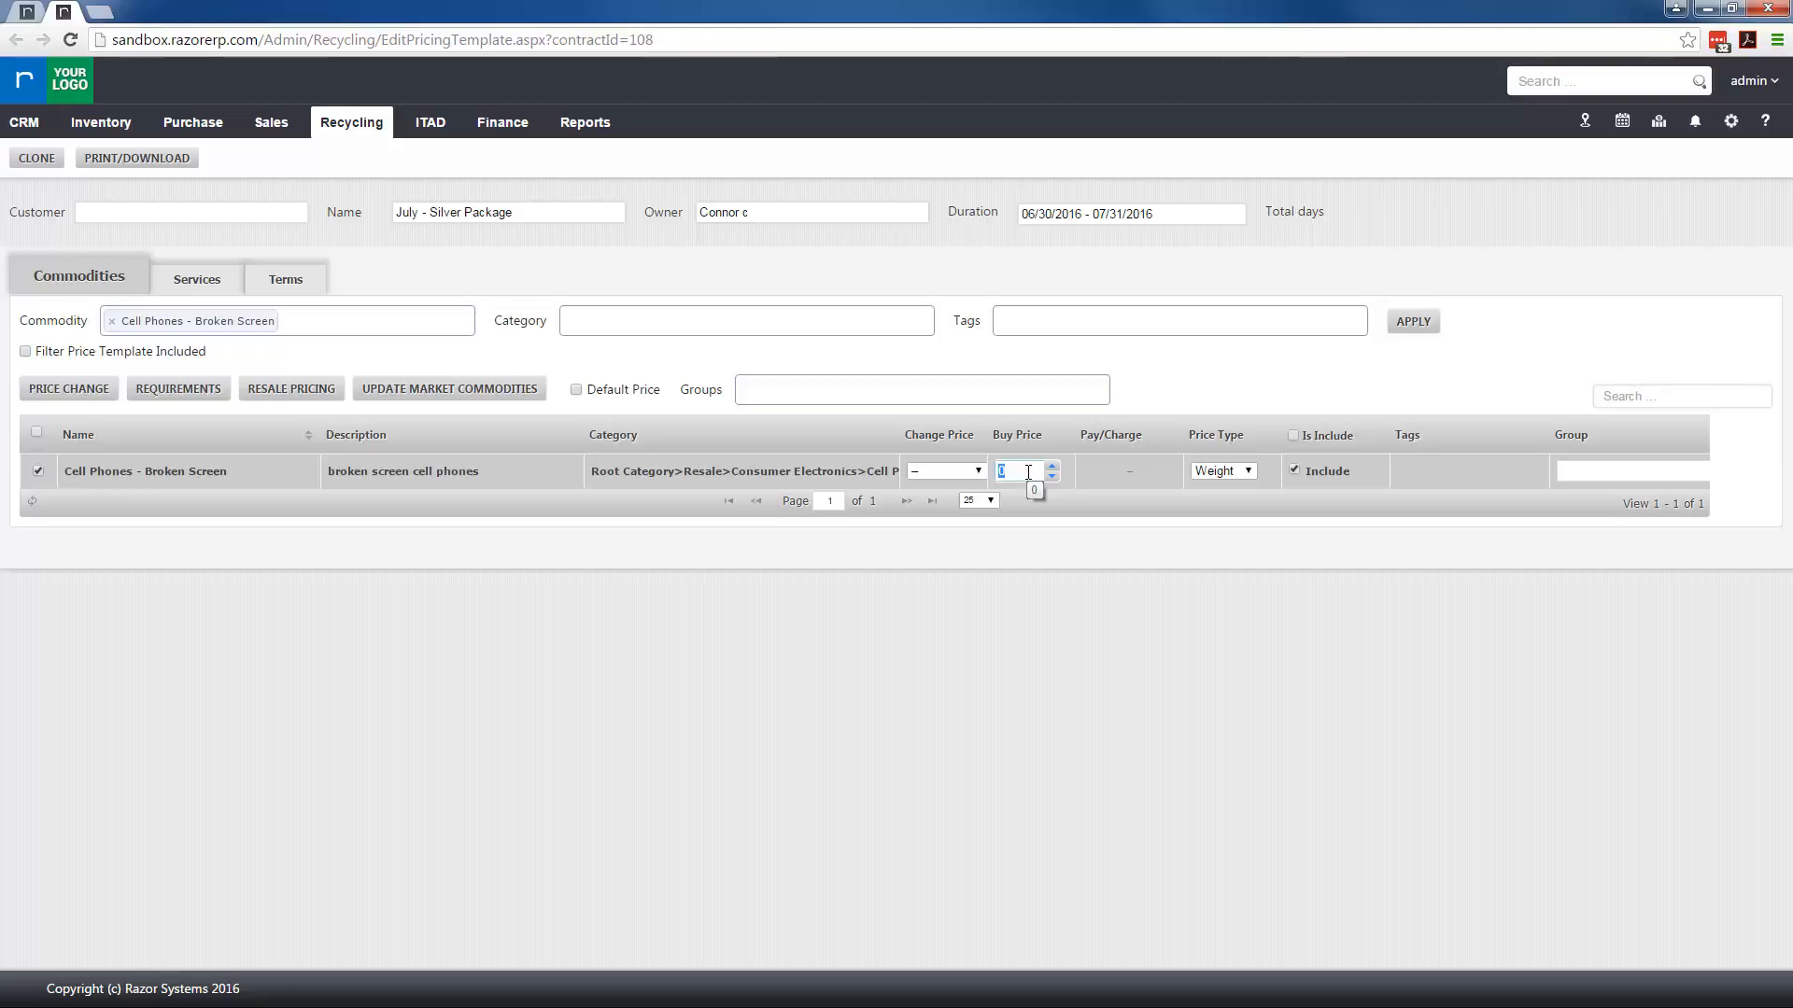
{"action": "type", "text": "-5"}
{"action": "key", "text": "BackSpace"}
{"action": "type", "text": "5"}
Step: Set the price type of Cell Phones - Broken Screen to Unit and commit the row
{"action": "left_click", "coordinate": [1242, 472]}
{"action": "left_click", "coordinate": [1229, 516]}
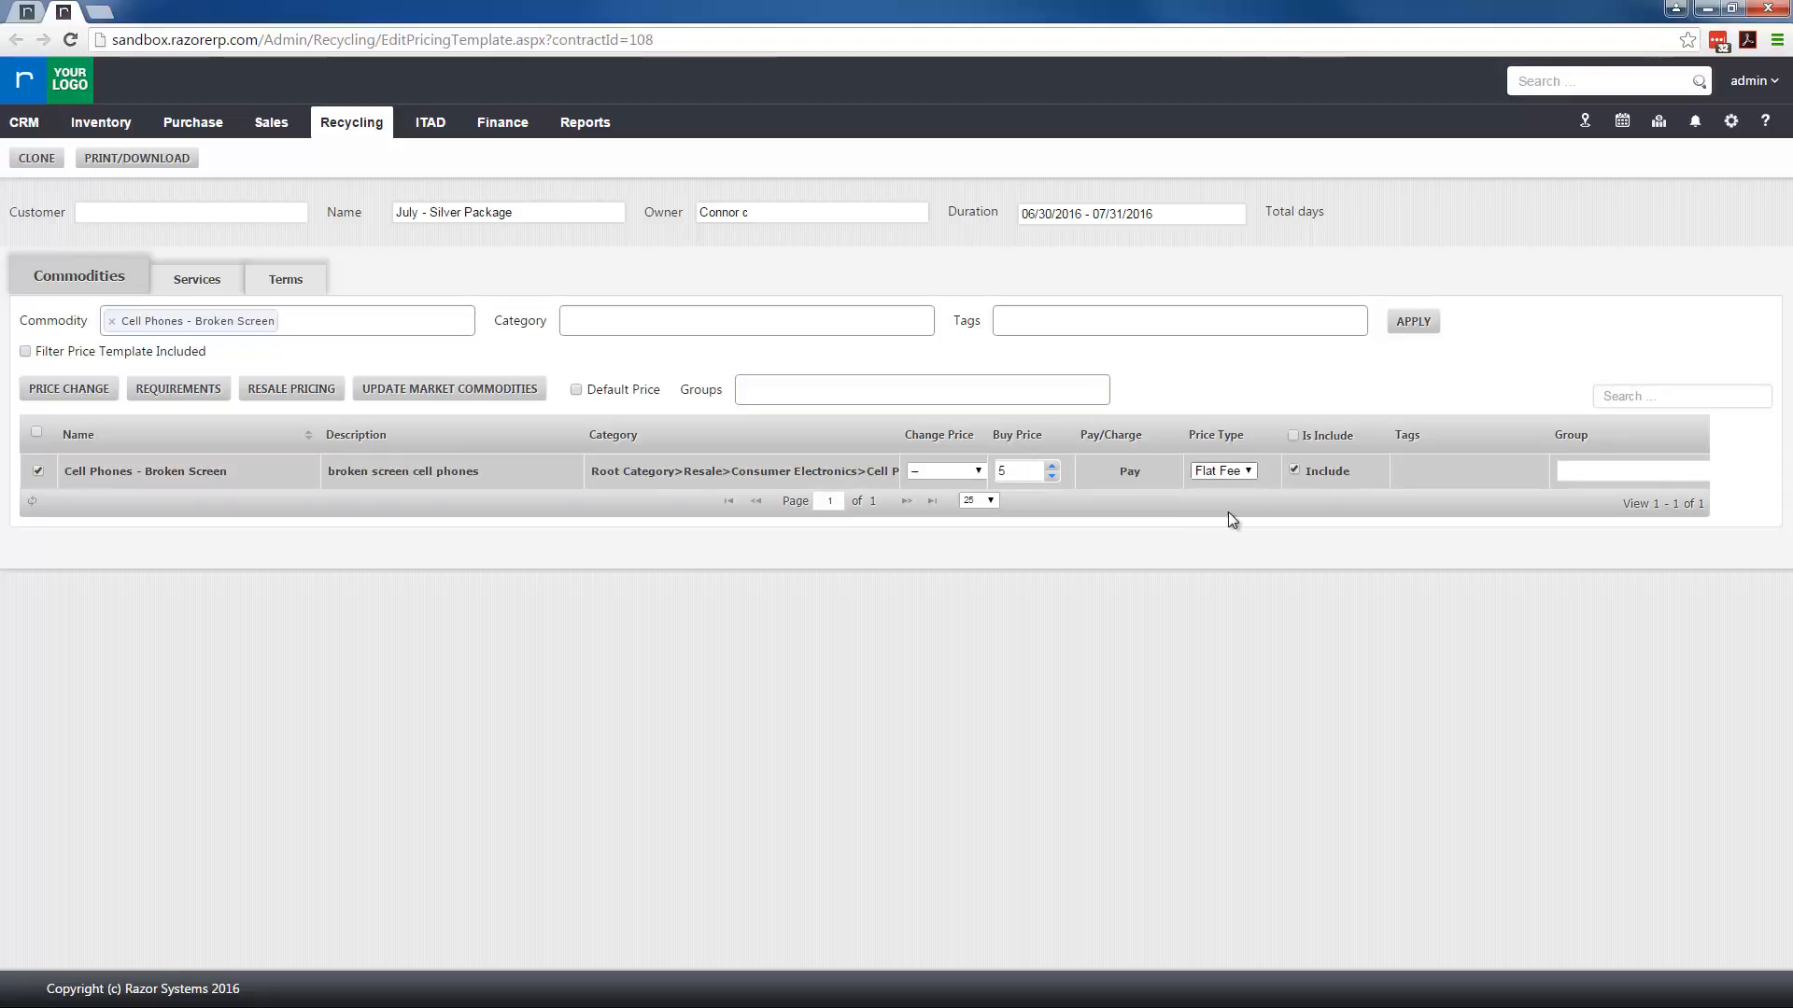
{"action": "left_click", "coordinate": [1242, 472]}
{"action": "left_click", "coordinate": [1219, 486]}
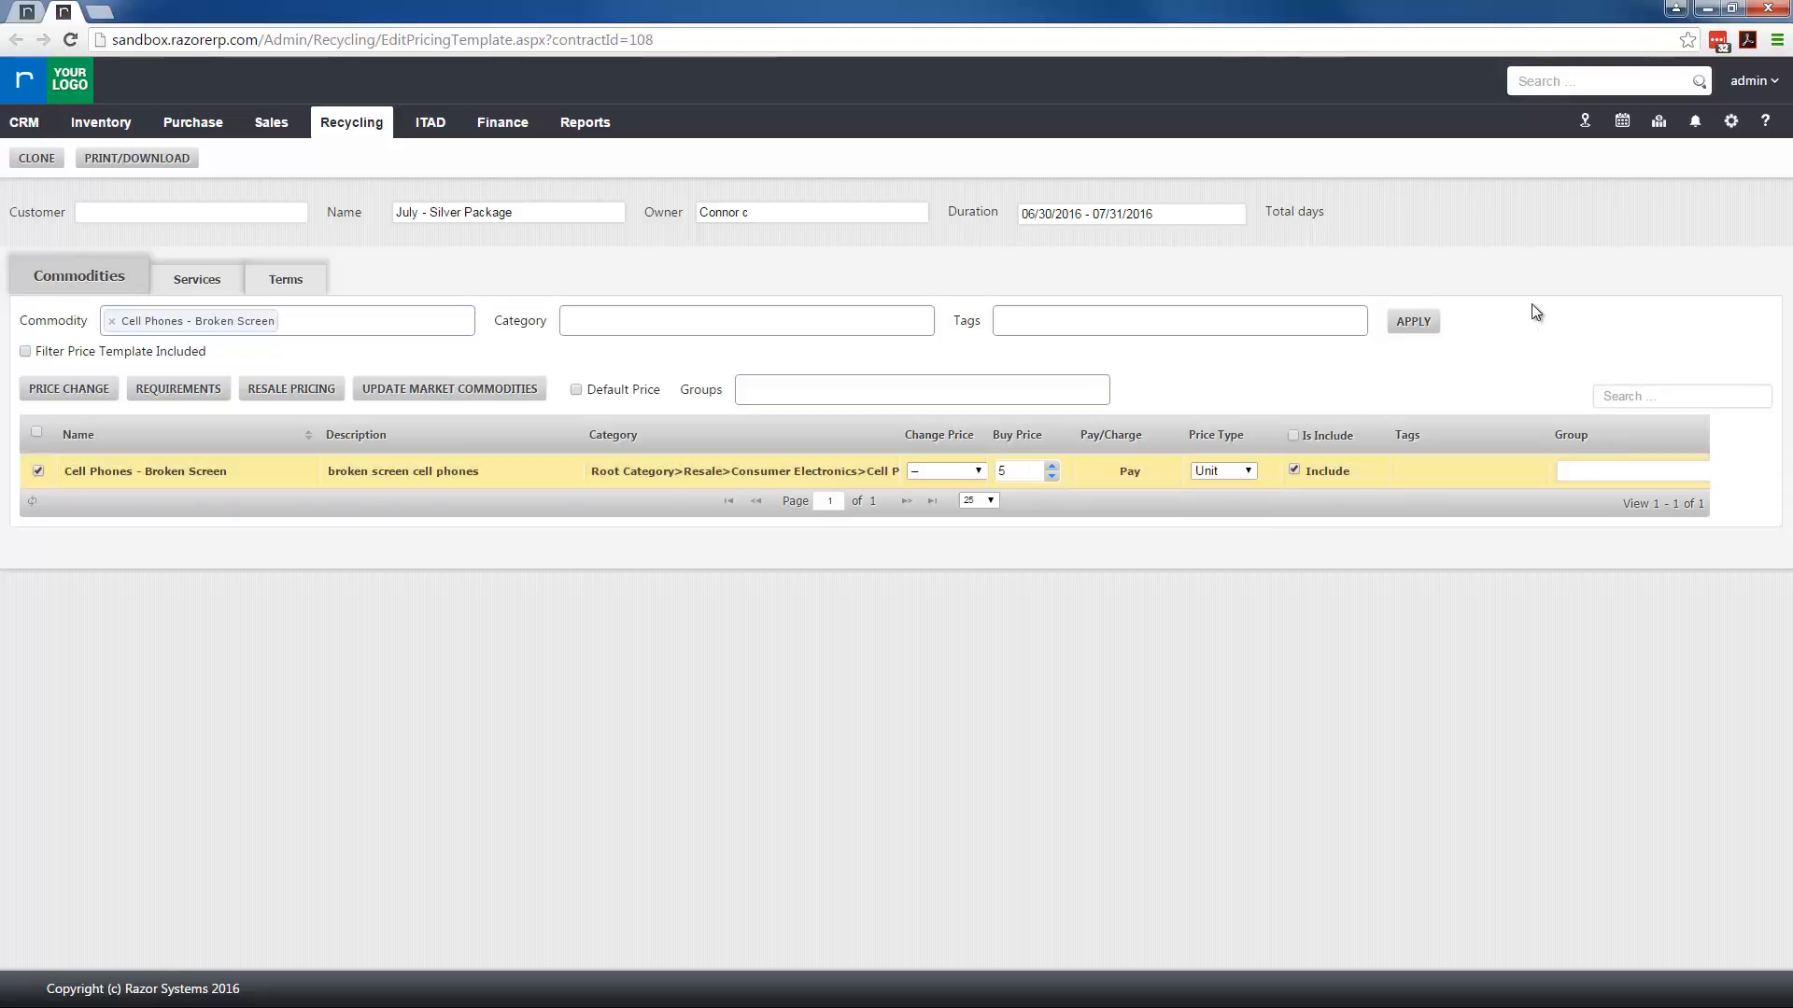
{"action": "left_click", "coordinate": [1429, 322]}
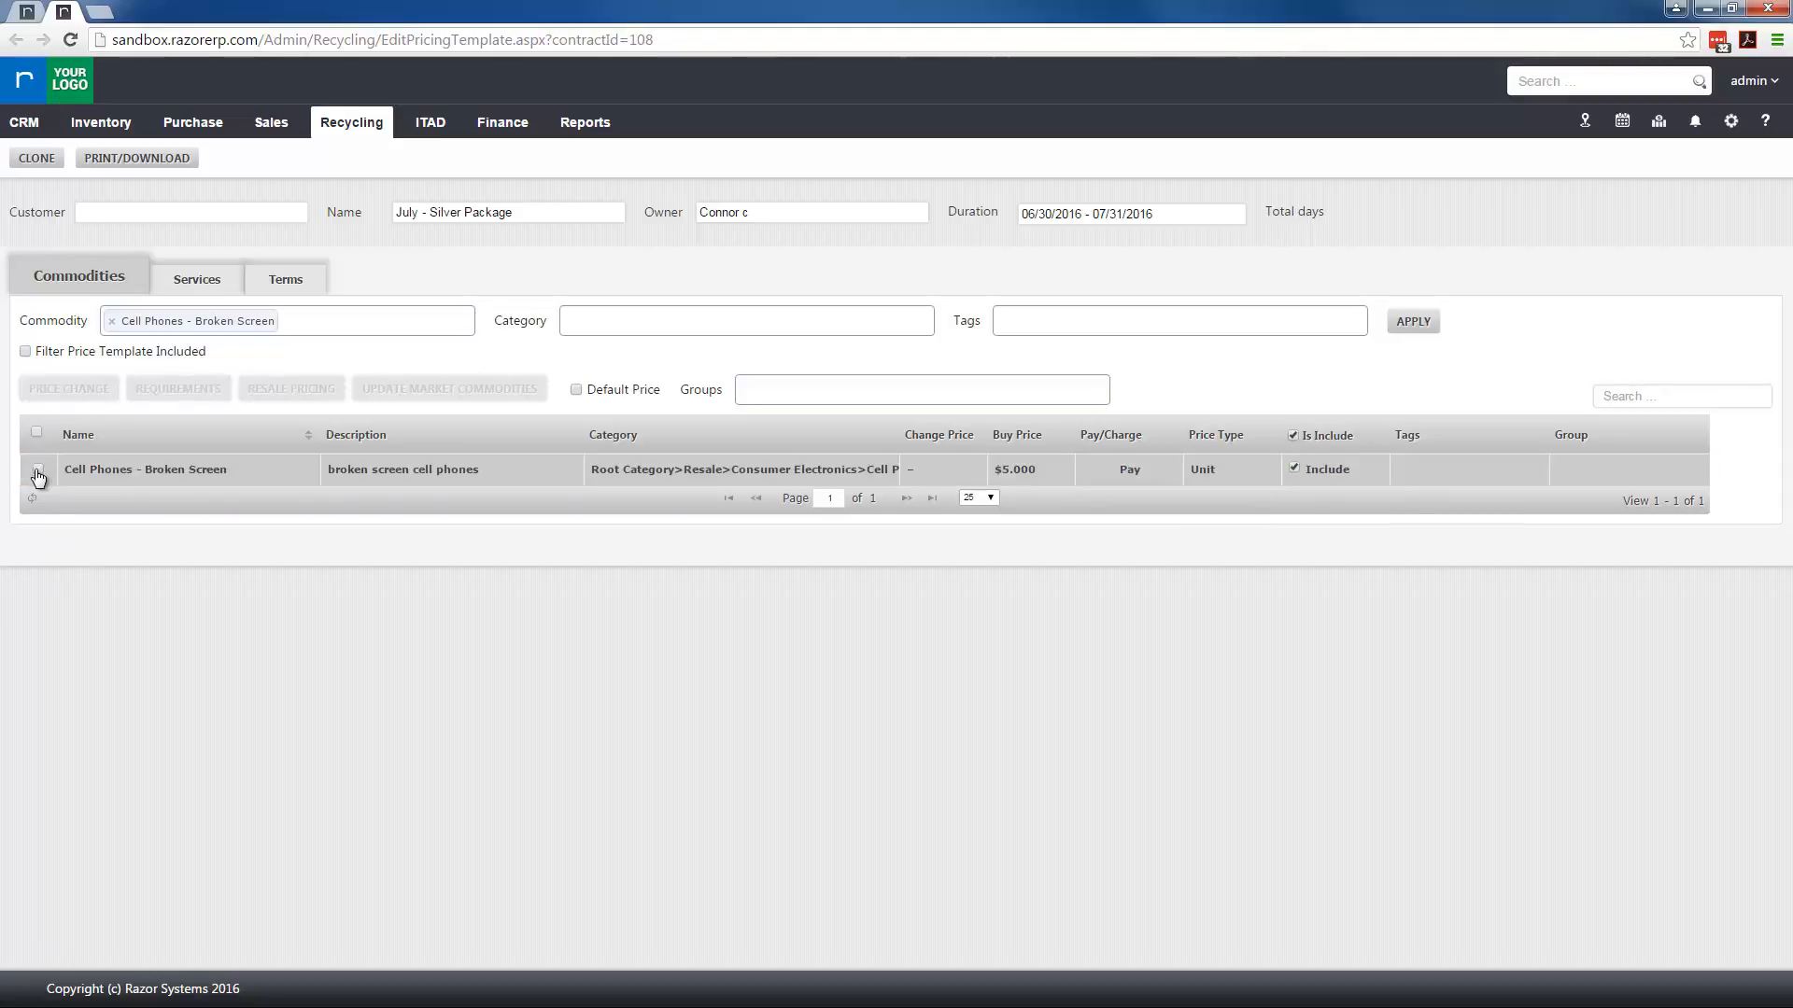
Step: Remove the Cell Phones - Broken Screen filter and apply it to list all commodities again
{"action": "left_click", "coordinate": [149, 307]}
{"action": "key", "text": "BackSpace"}
{"action": "key", "text": "BackSpace"}
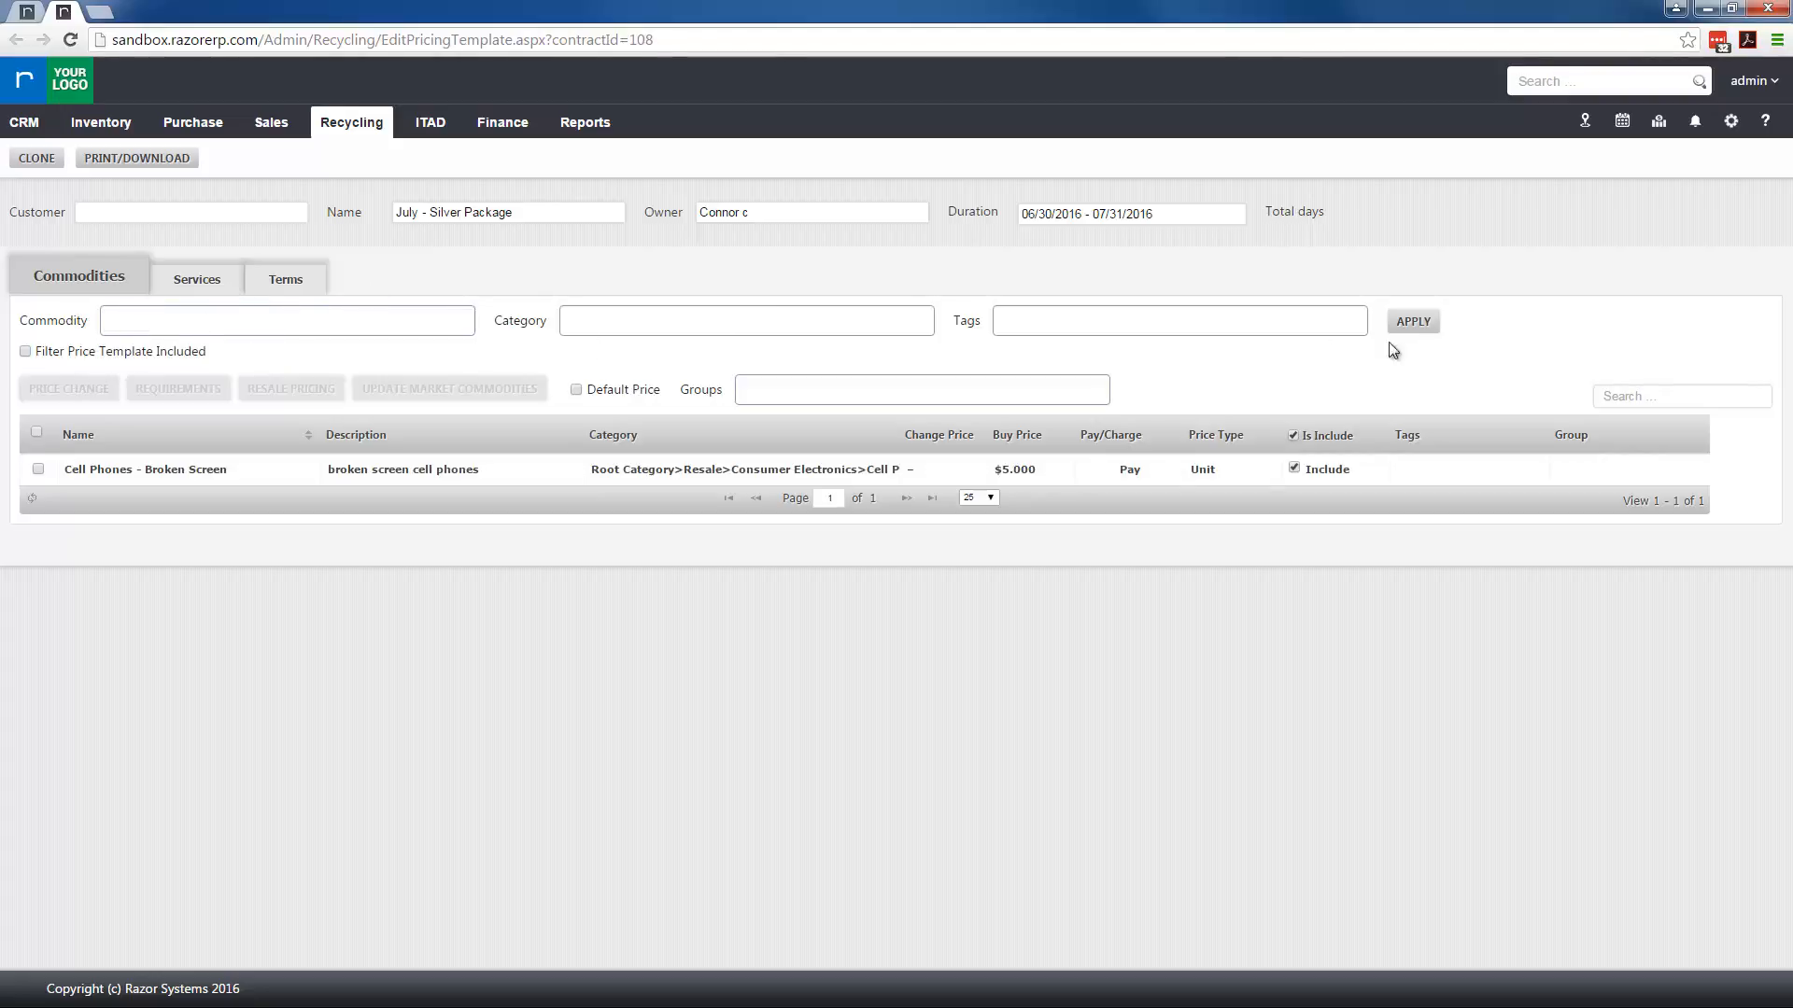
{"action": "left_click", "coordinate": [1419, 323]}
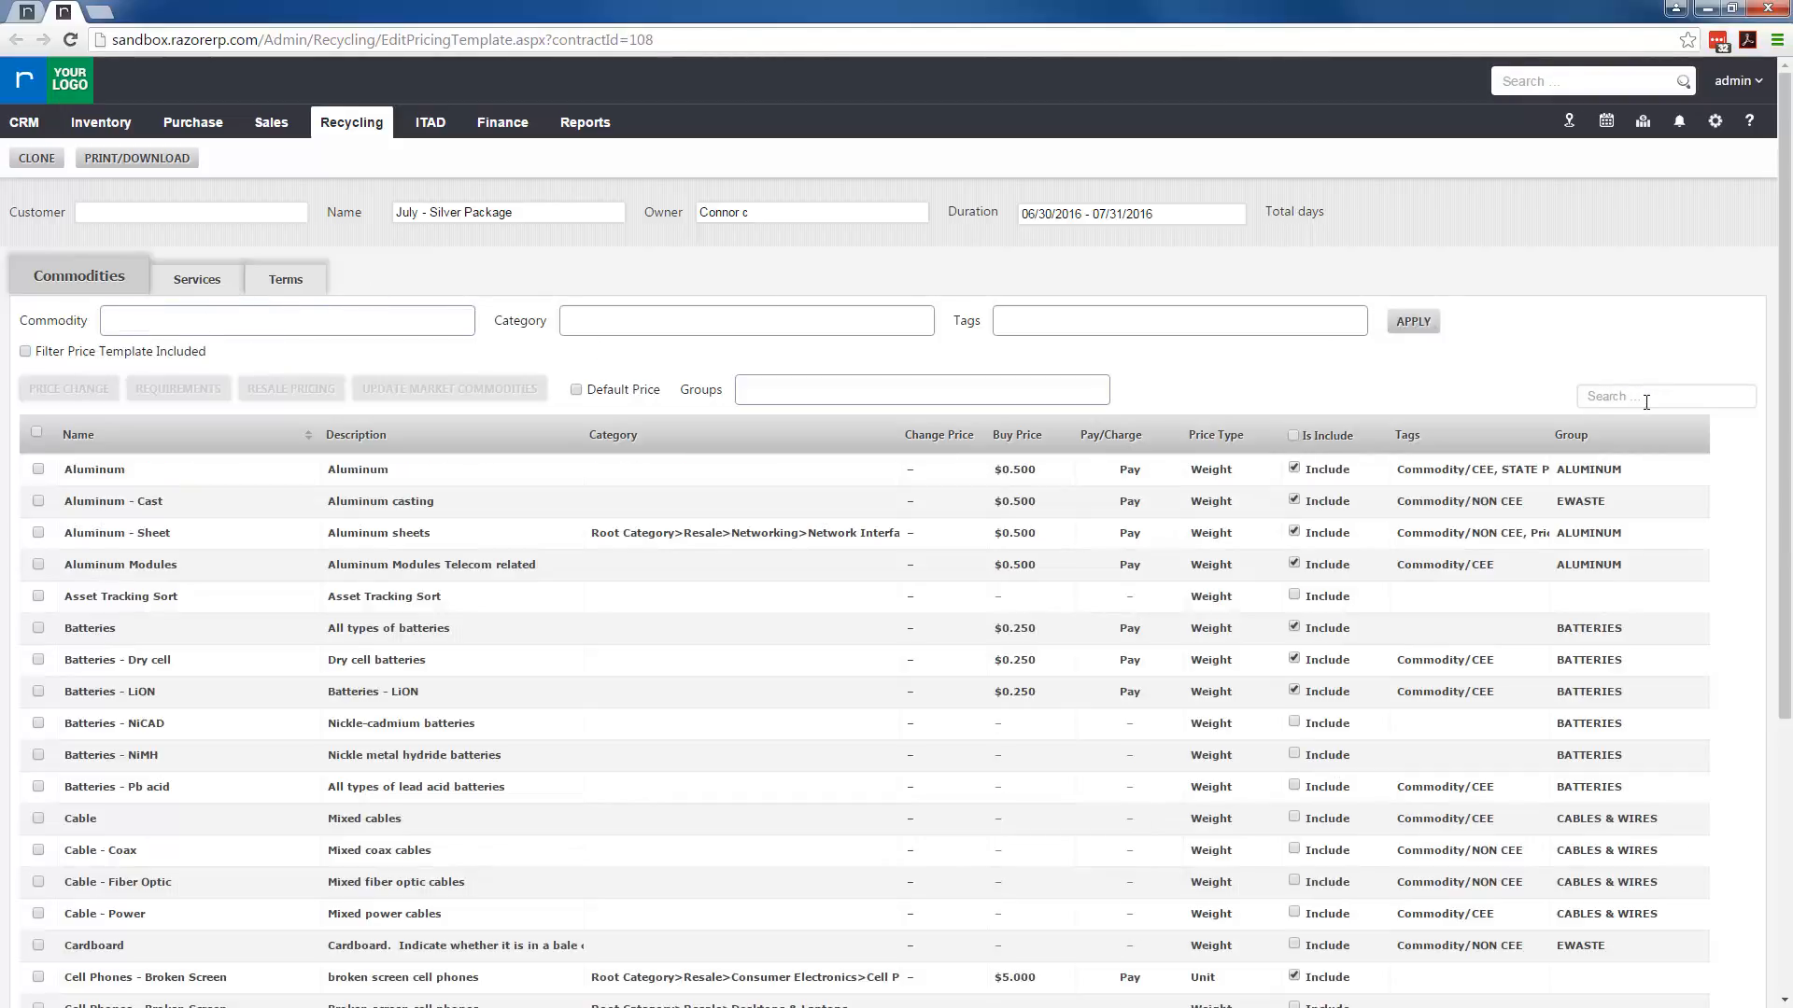
Step: Search the commodity list for batteries, and clear the search to list all commodities again
{"action": "left_click", "coordinate": [1646, 402]}
{"action": "type", "text": "batteries"}
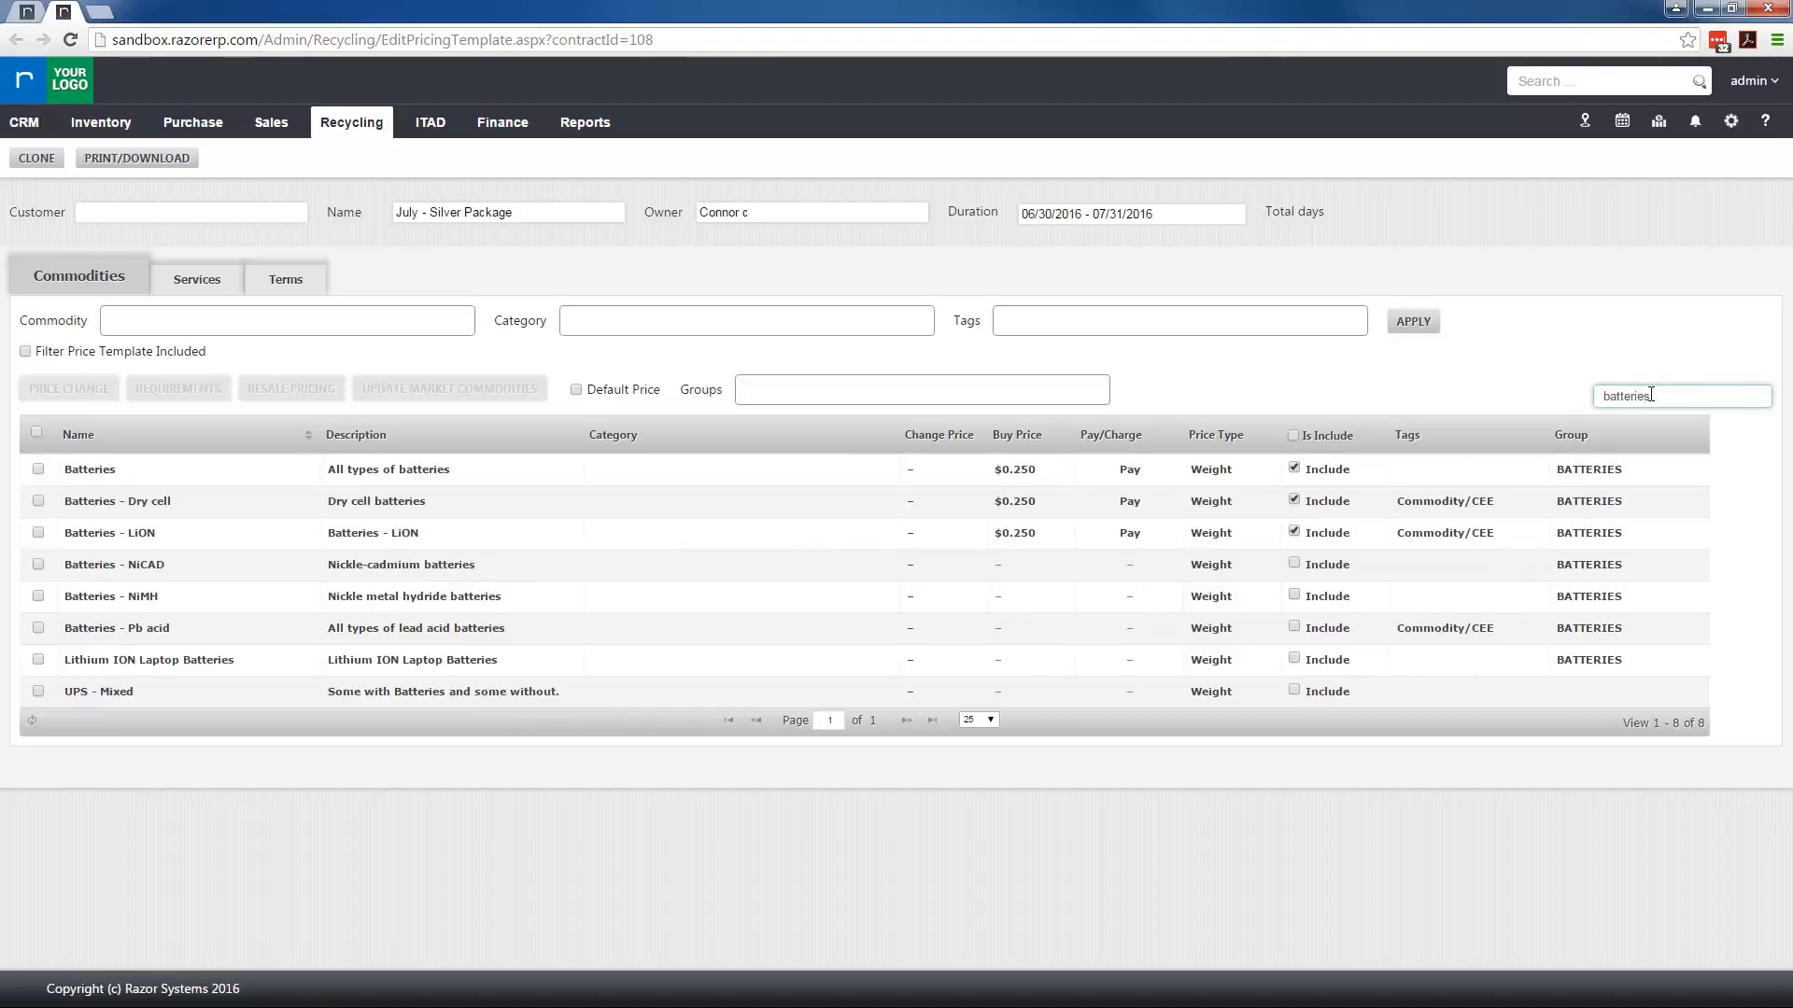
{"action": "left_click_drag", "start_coordinate": [1686, 396], "coordinate": [1476, 411]}
{"action": "key", "text": "BackSpace"}
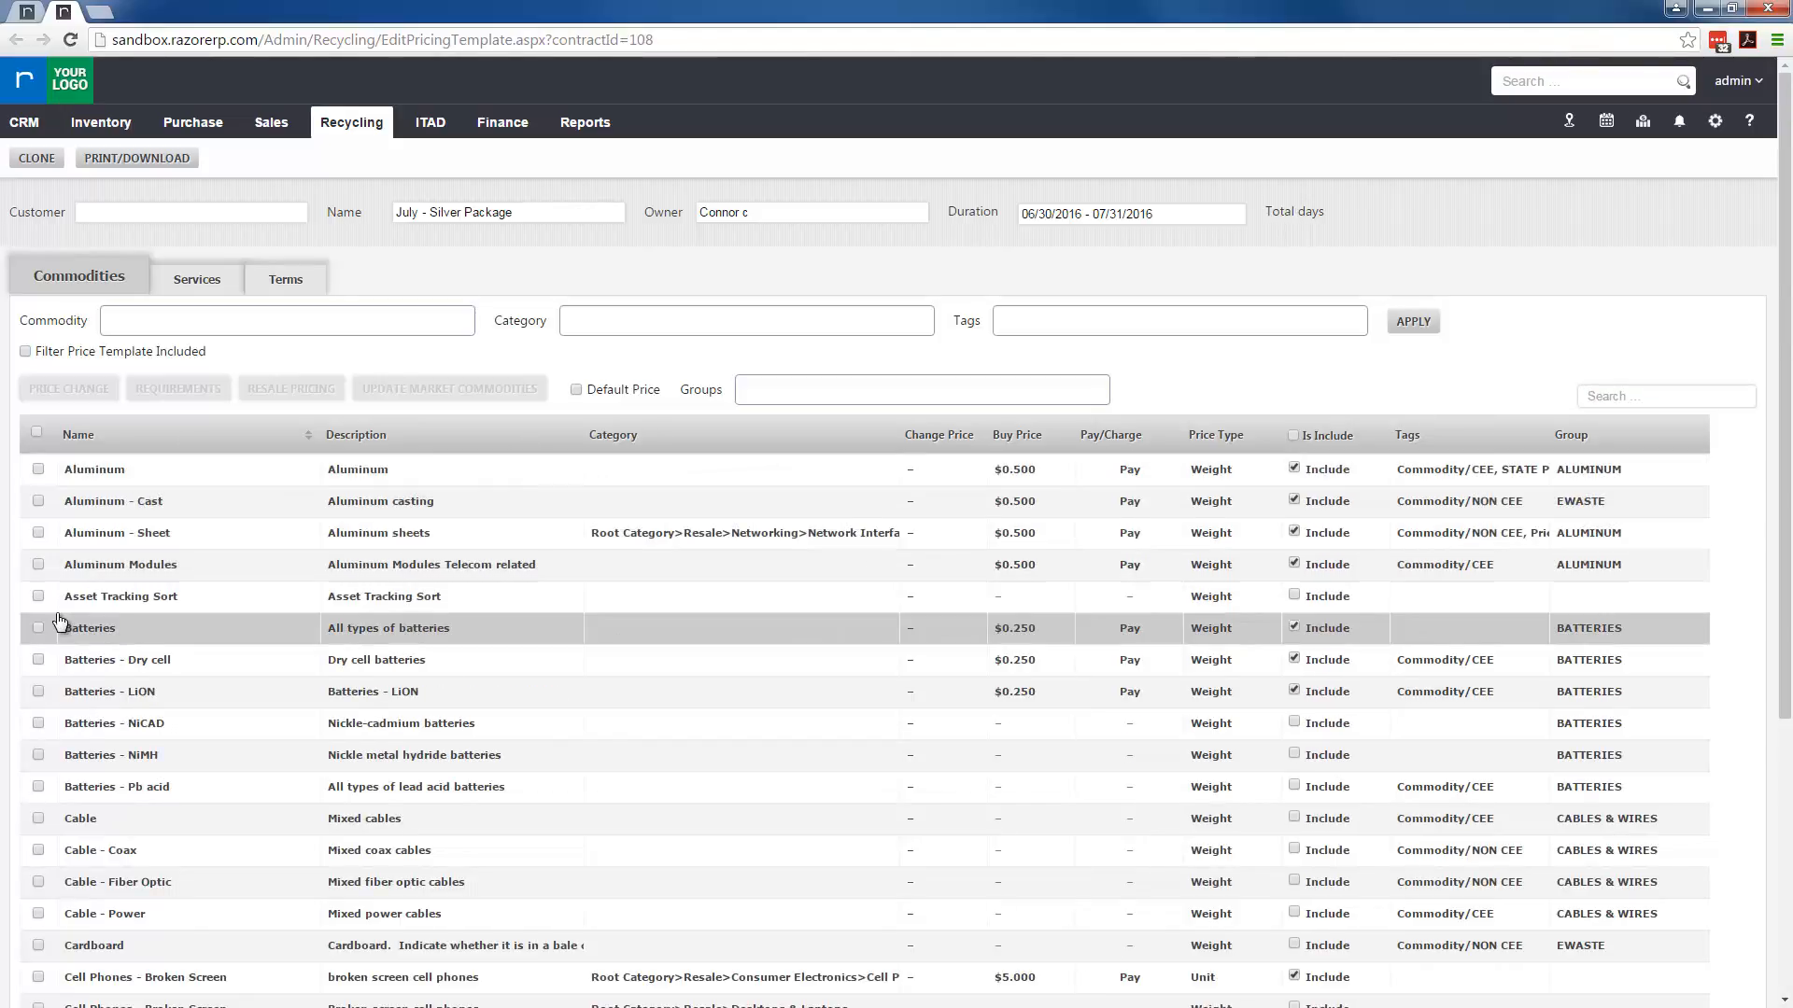
Step: Require Item Count, Pictures and Notes when receiving the Aluminum commodity, and Manufacturer, Model and Category when auditing it
{"action": "left_click", "coordinate": [39, 470]}
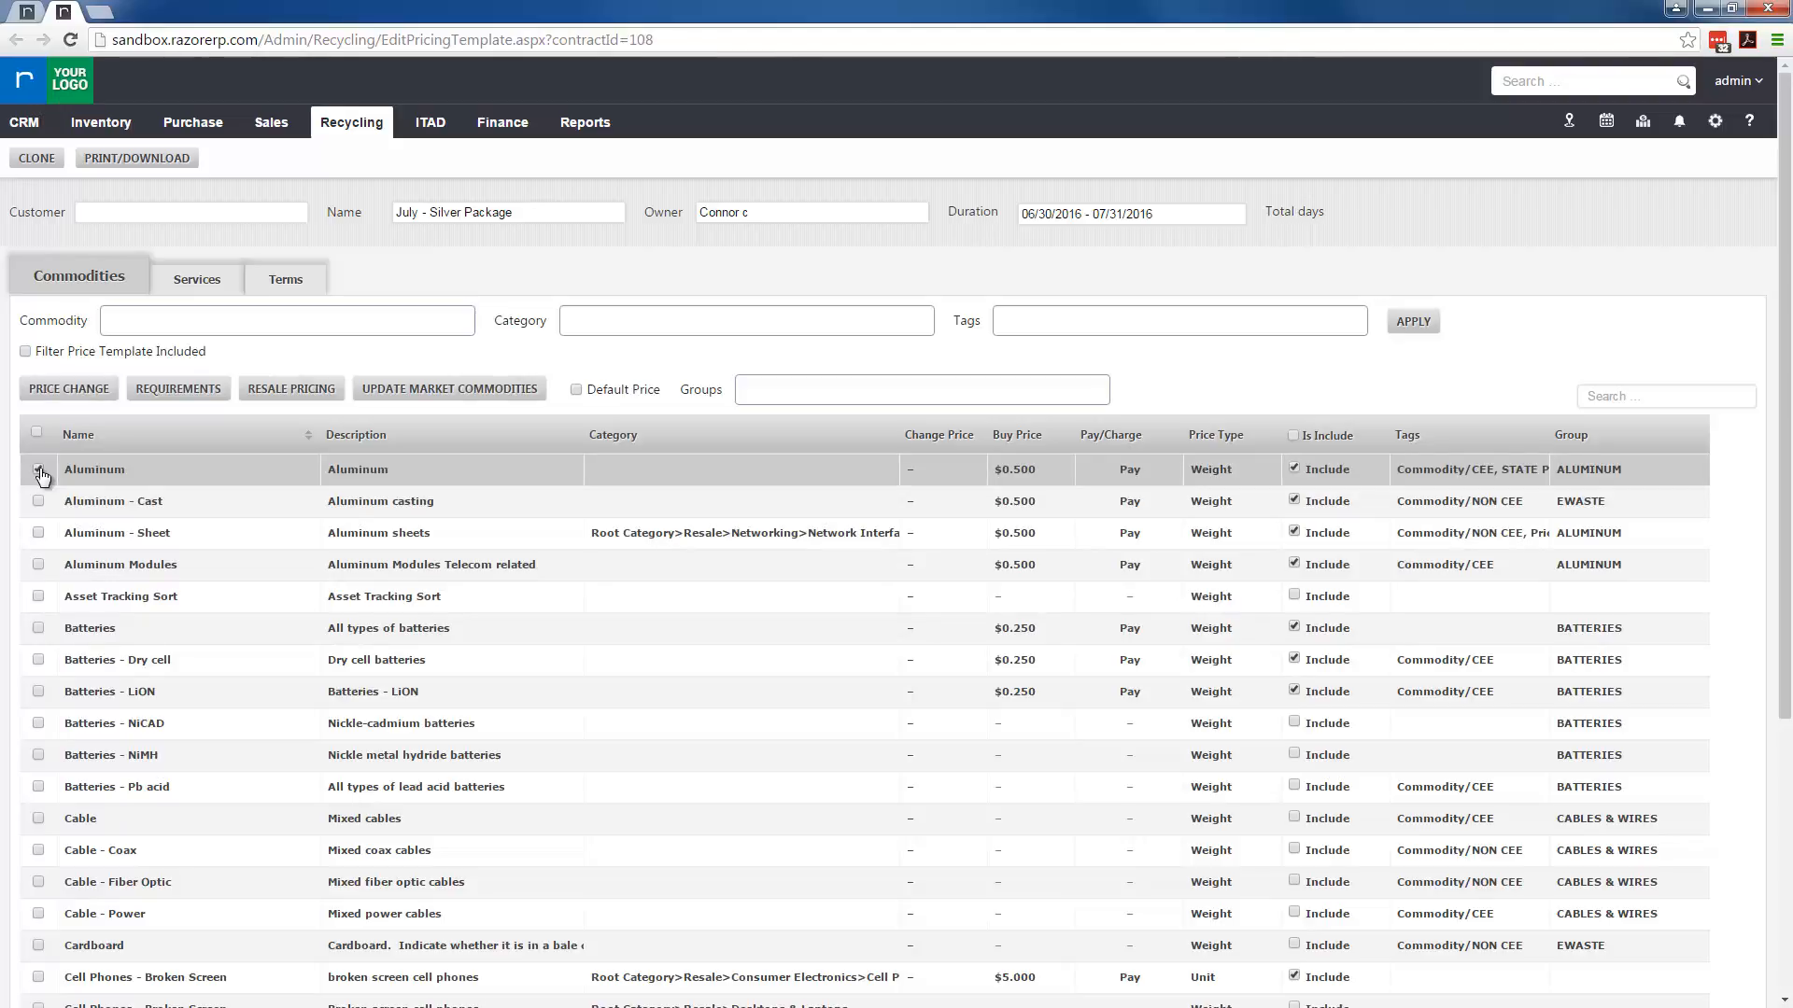
{"action": "left_click", "coordinate": [202, 396]}
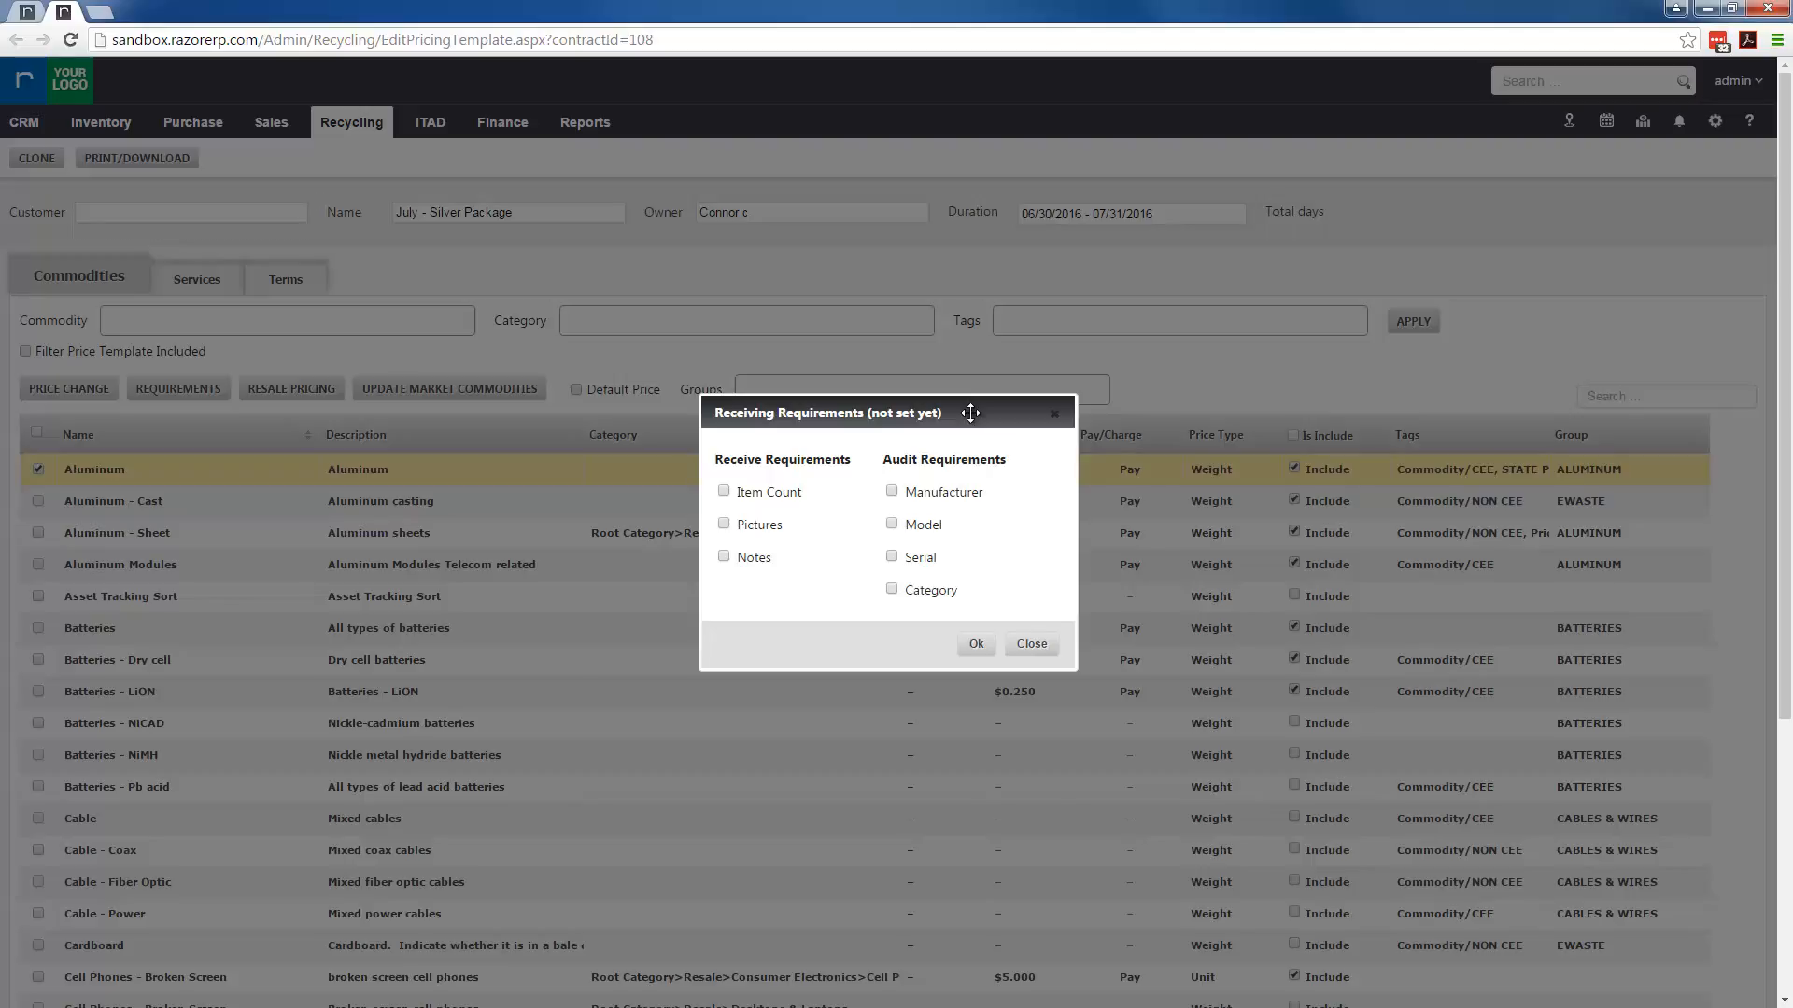
{"action": "left_click", "coordinate": [725, 493]}
{"action": "left_click", "coordinate": [724, 526]}
{"action": "left_click", "coordinate": [892, 492]}
{"action": "left_click", "coordinate": [892, 524]}
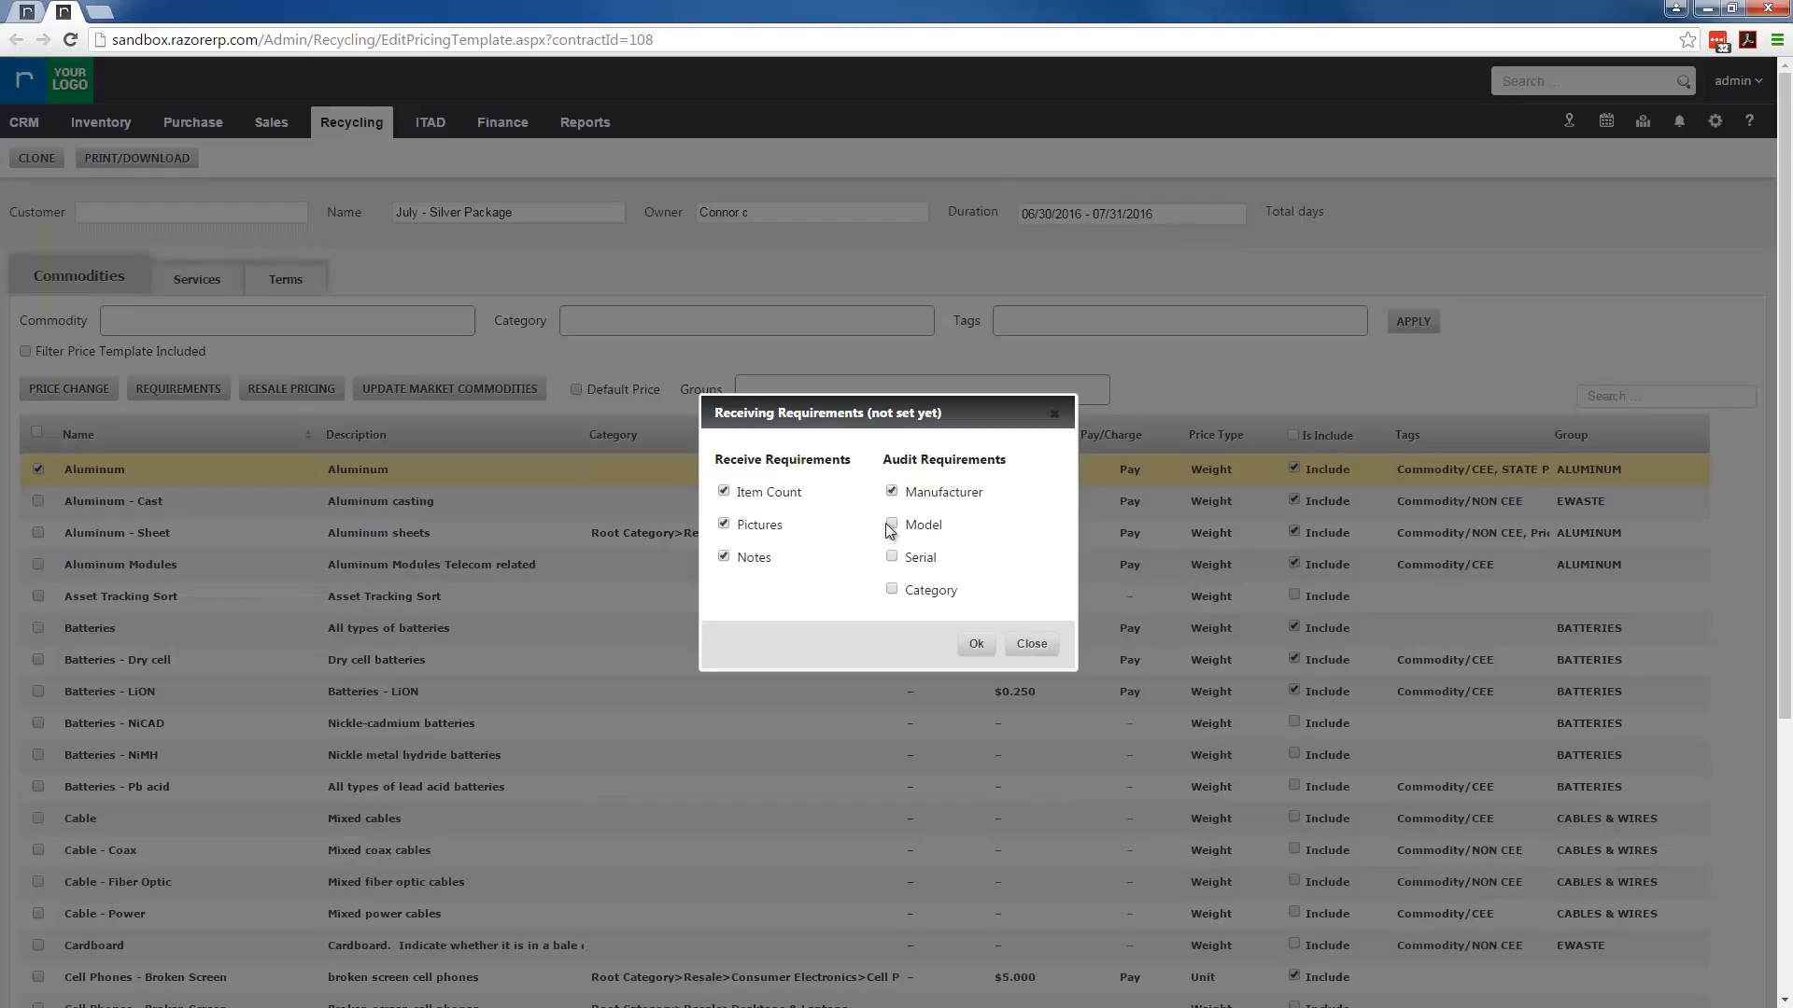
{"action": "left_click", "coordinate": [892, 590]}
{"action": "left_click", "coordinate": [975, 644]}
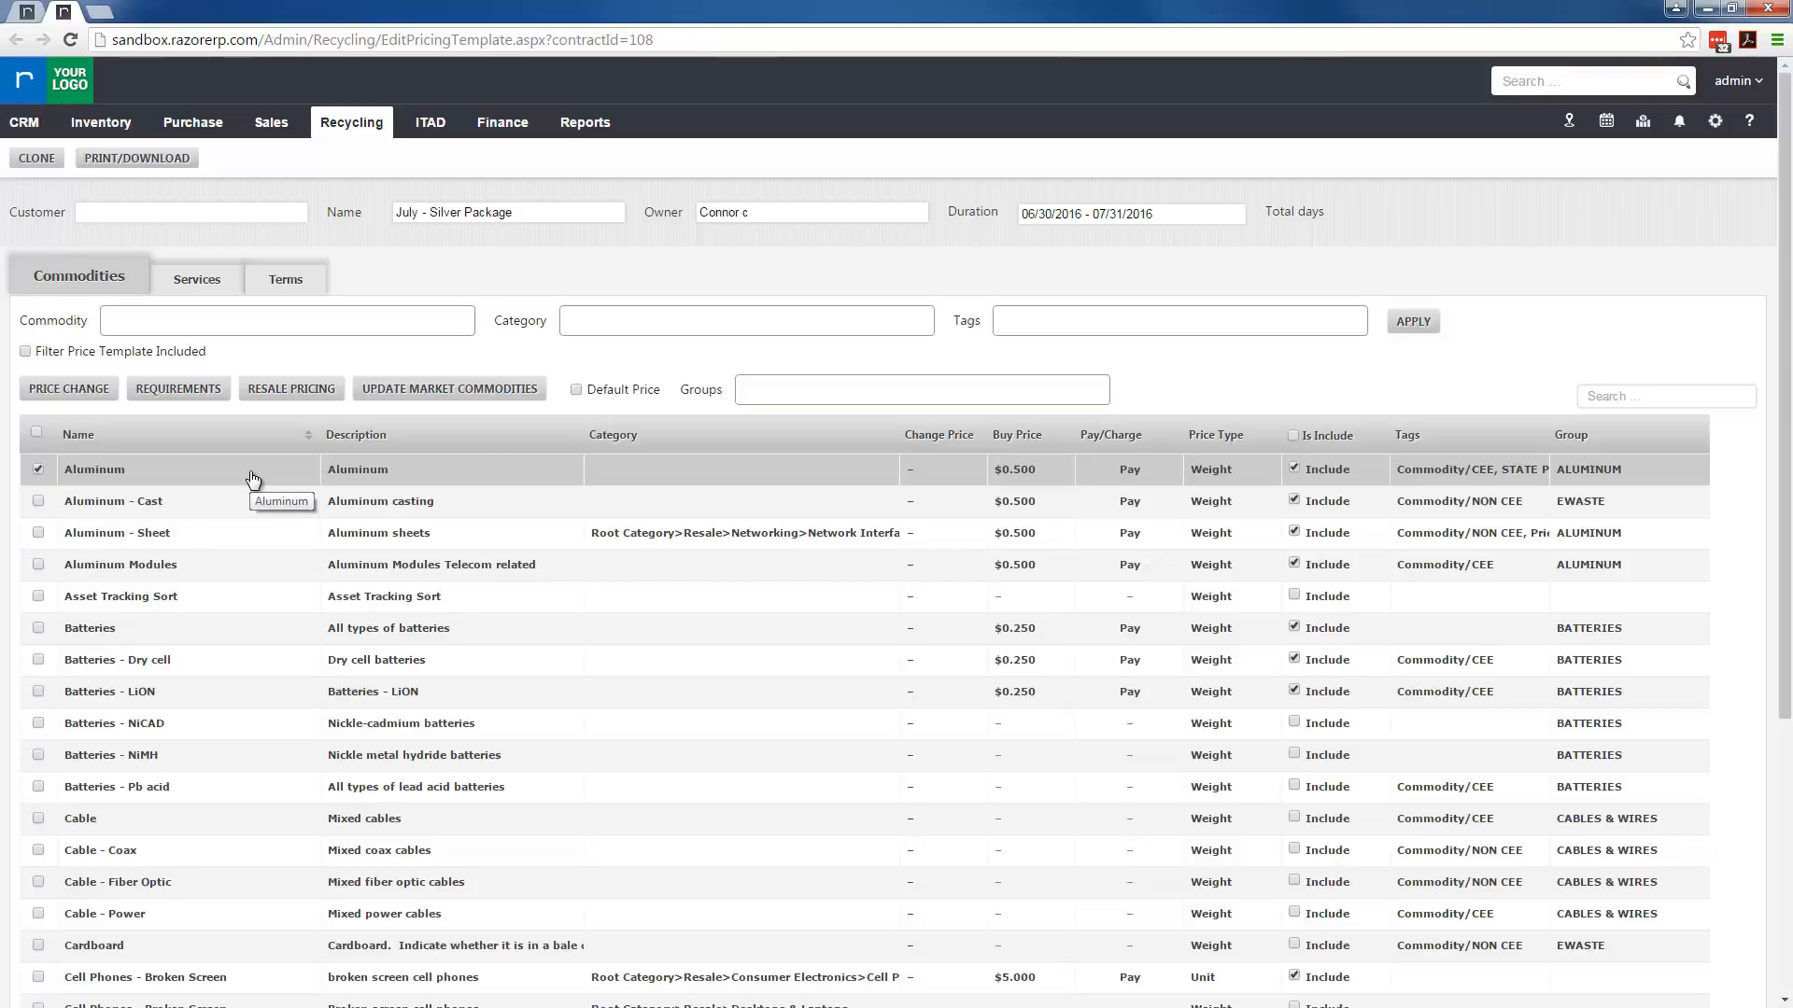
Step: View the print and download options for the template's Commodity Pricing Sheet, and close them without printing
{"action": "left_click", "coordinate": [136, 158]}
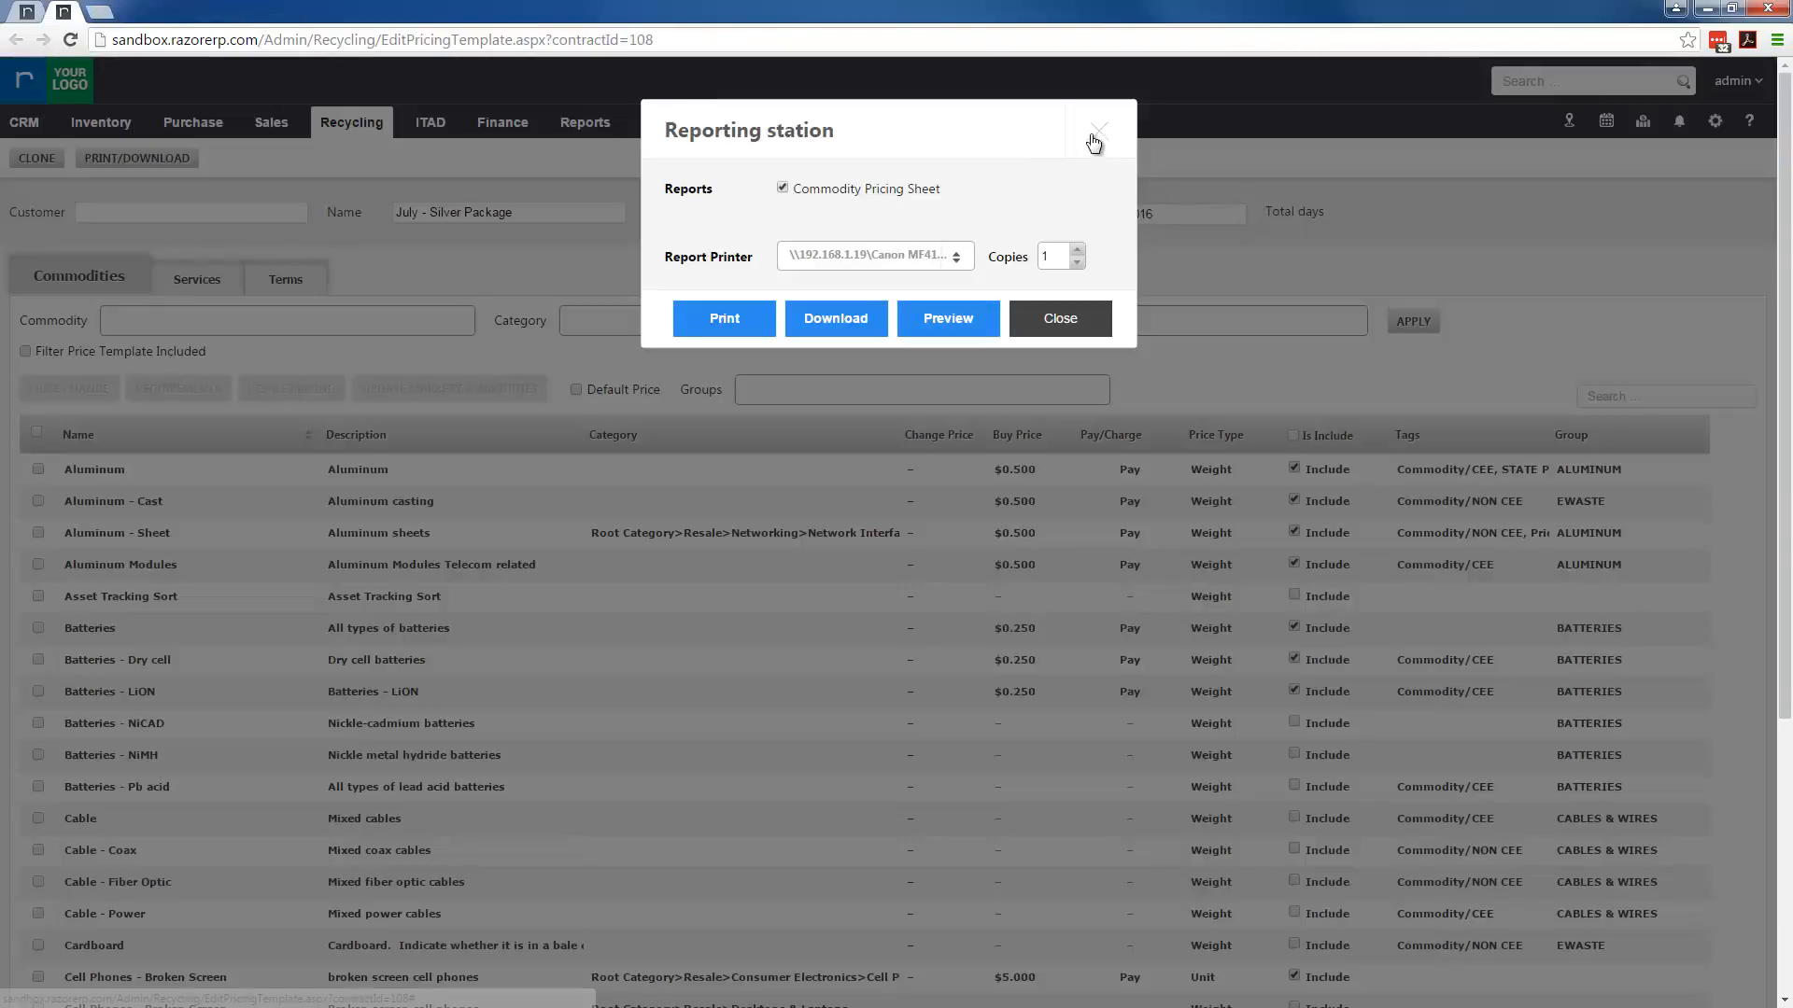
{"action": "left_click", "coordinate": [1105, 143]}
Step: Go to the recycling settlement list and open the test#1 inbound order scheduled for 06/02/2016 for settling
{"action": "left_click", "coordinate": [359, 132]}
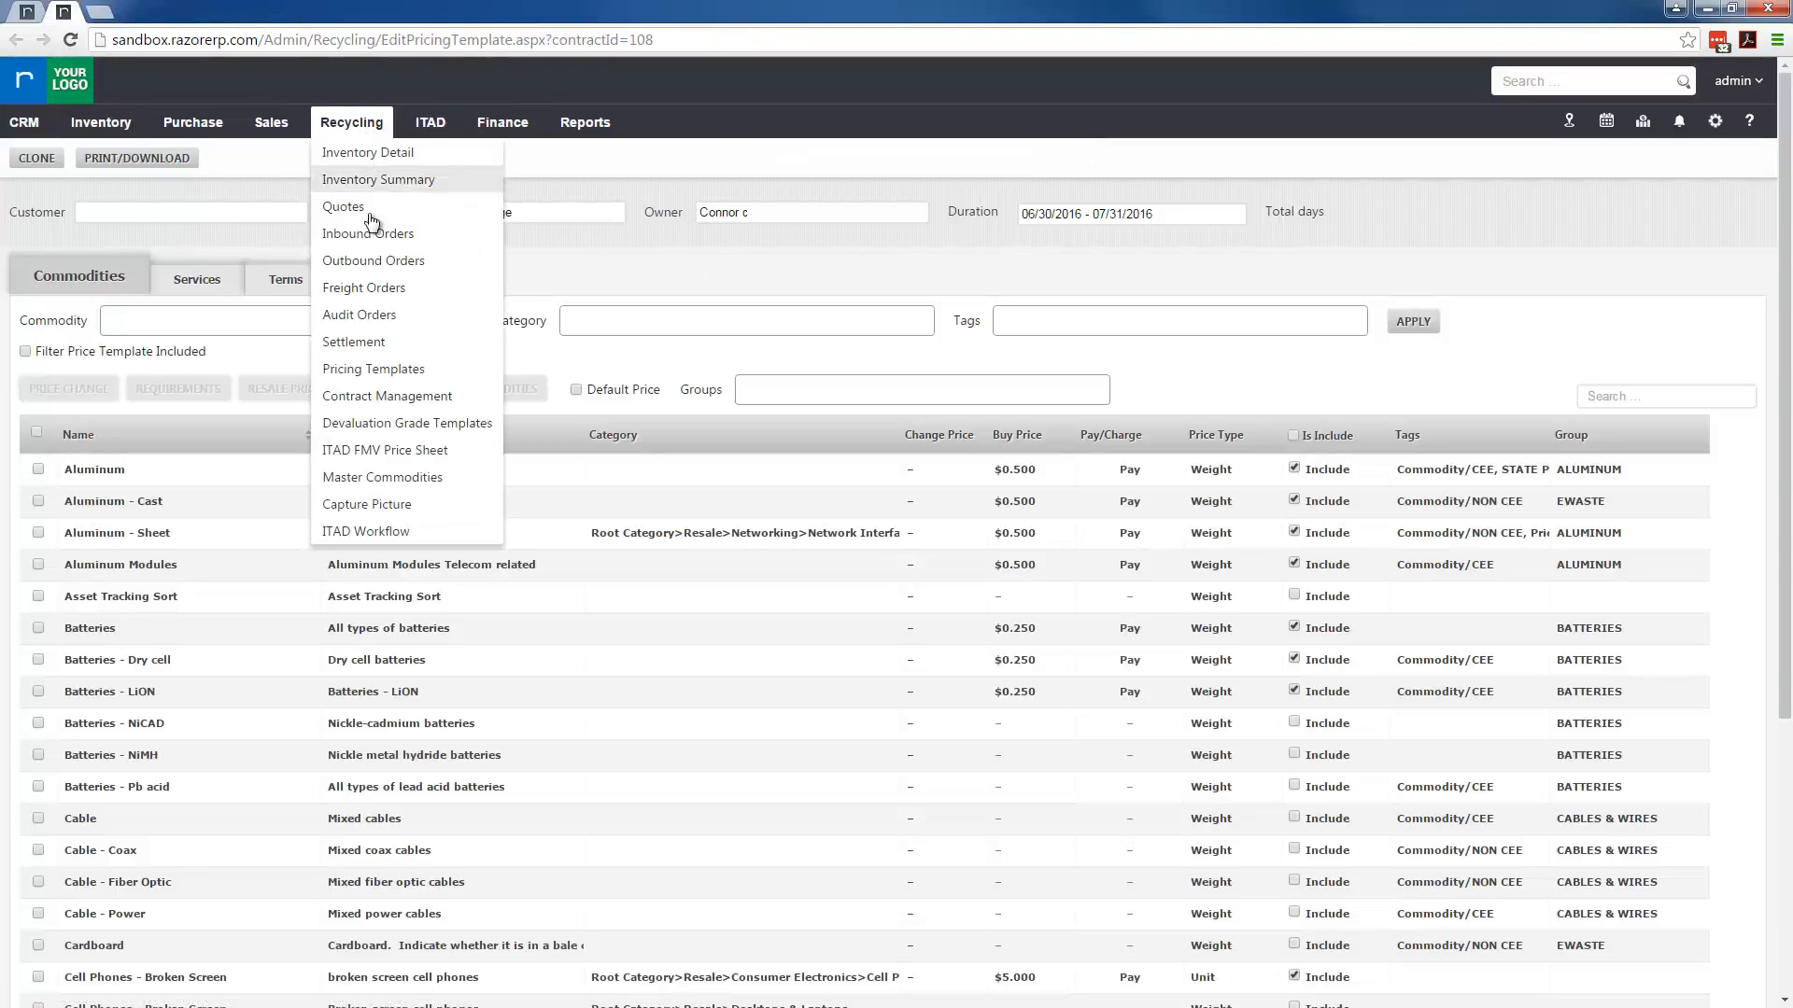
{"action": "left_click", "coordinate": [362, 344]}
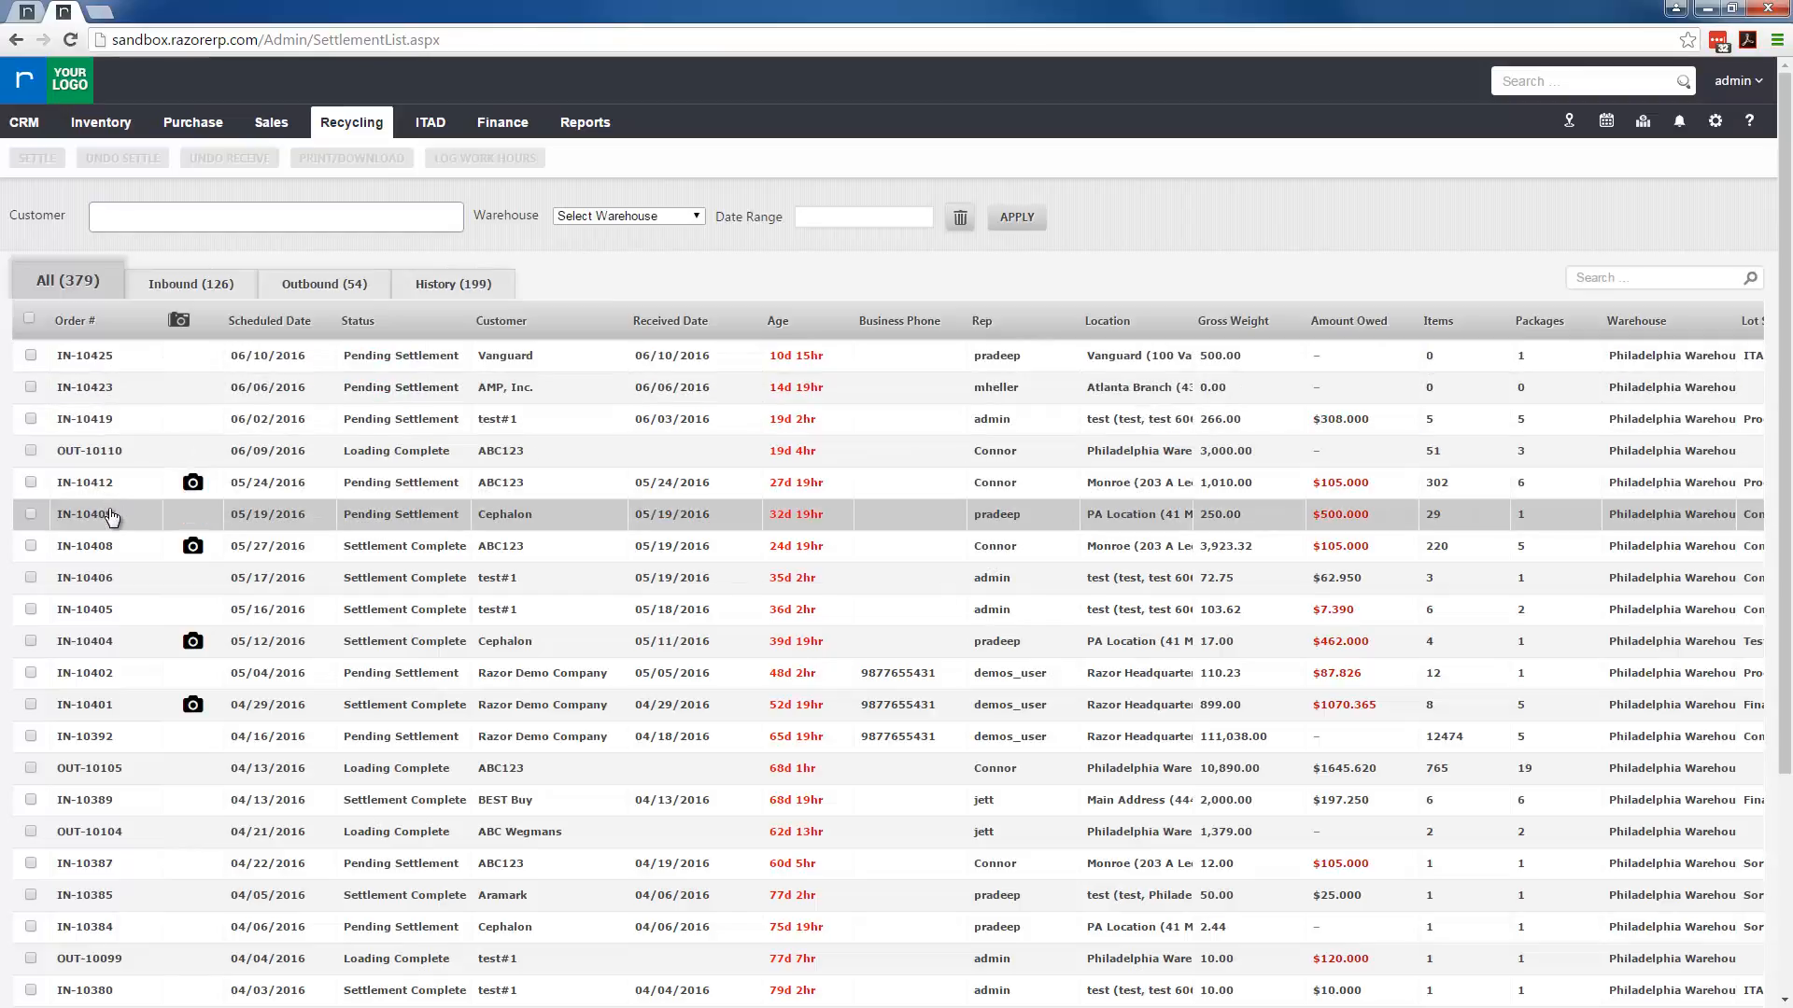
{"action": "left_click", "coordinate": [141, 426]}
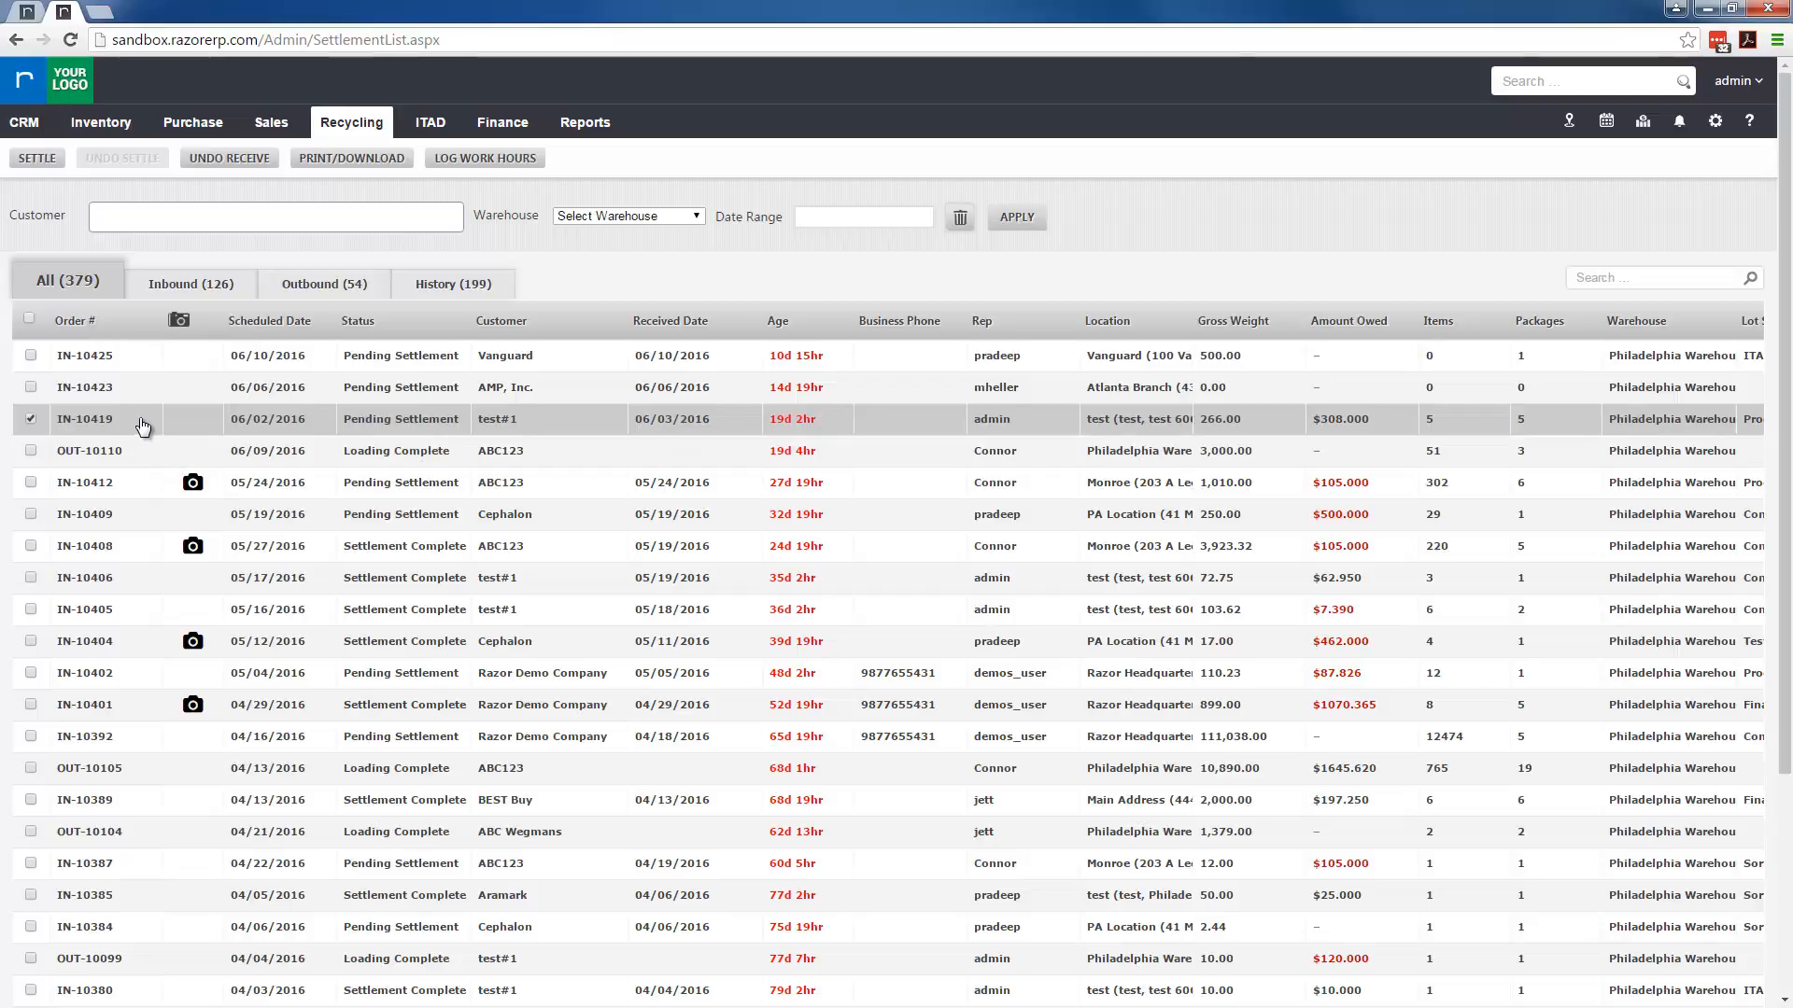
{"action": "left_click", "coordinate": [28, 159]}
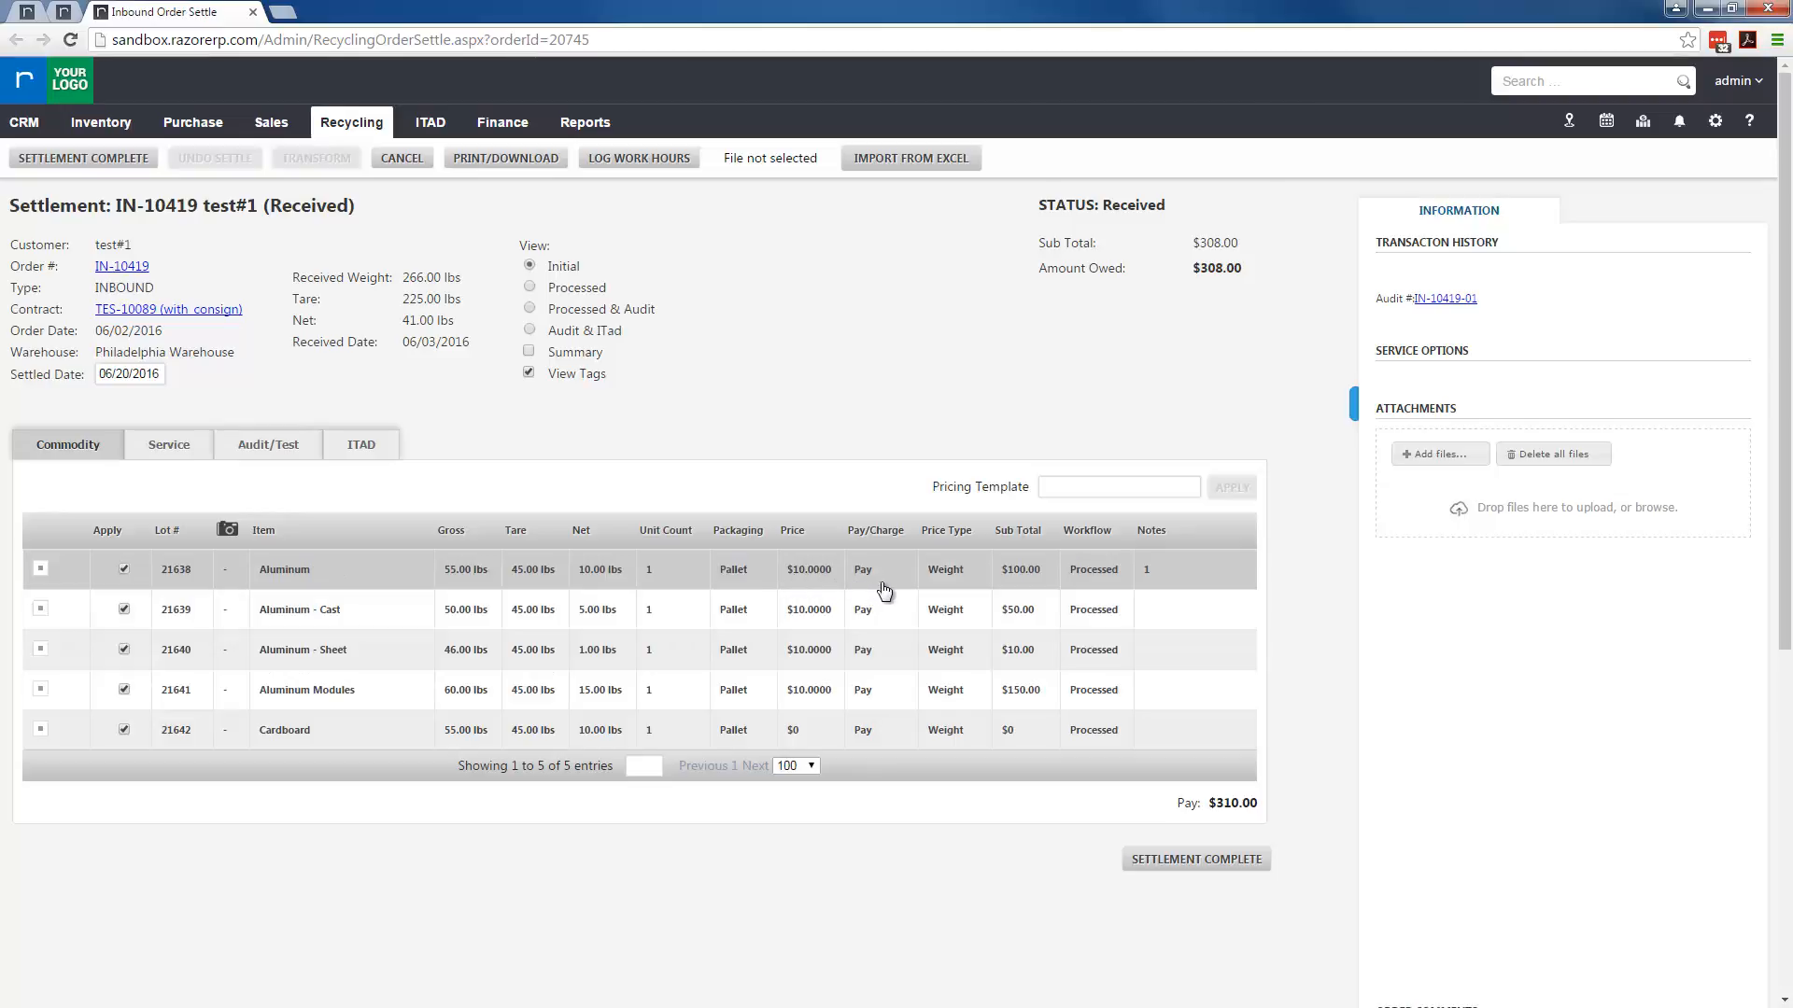
Step: Apply the July - Silver Package pricing template to the commodities of the settlement and review the prices
{"action": "left_click", "coordinate": [1109, 488]}
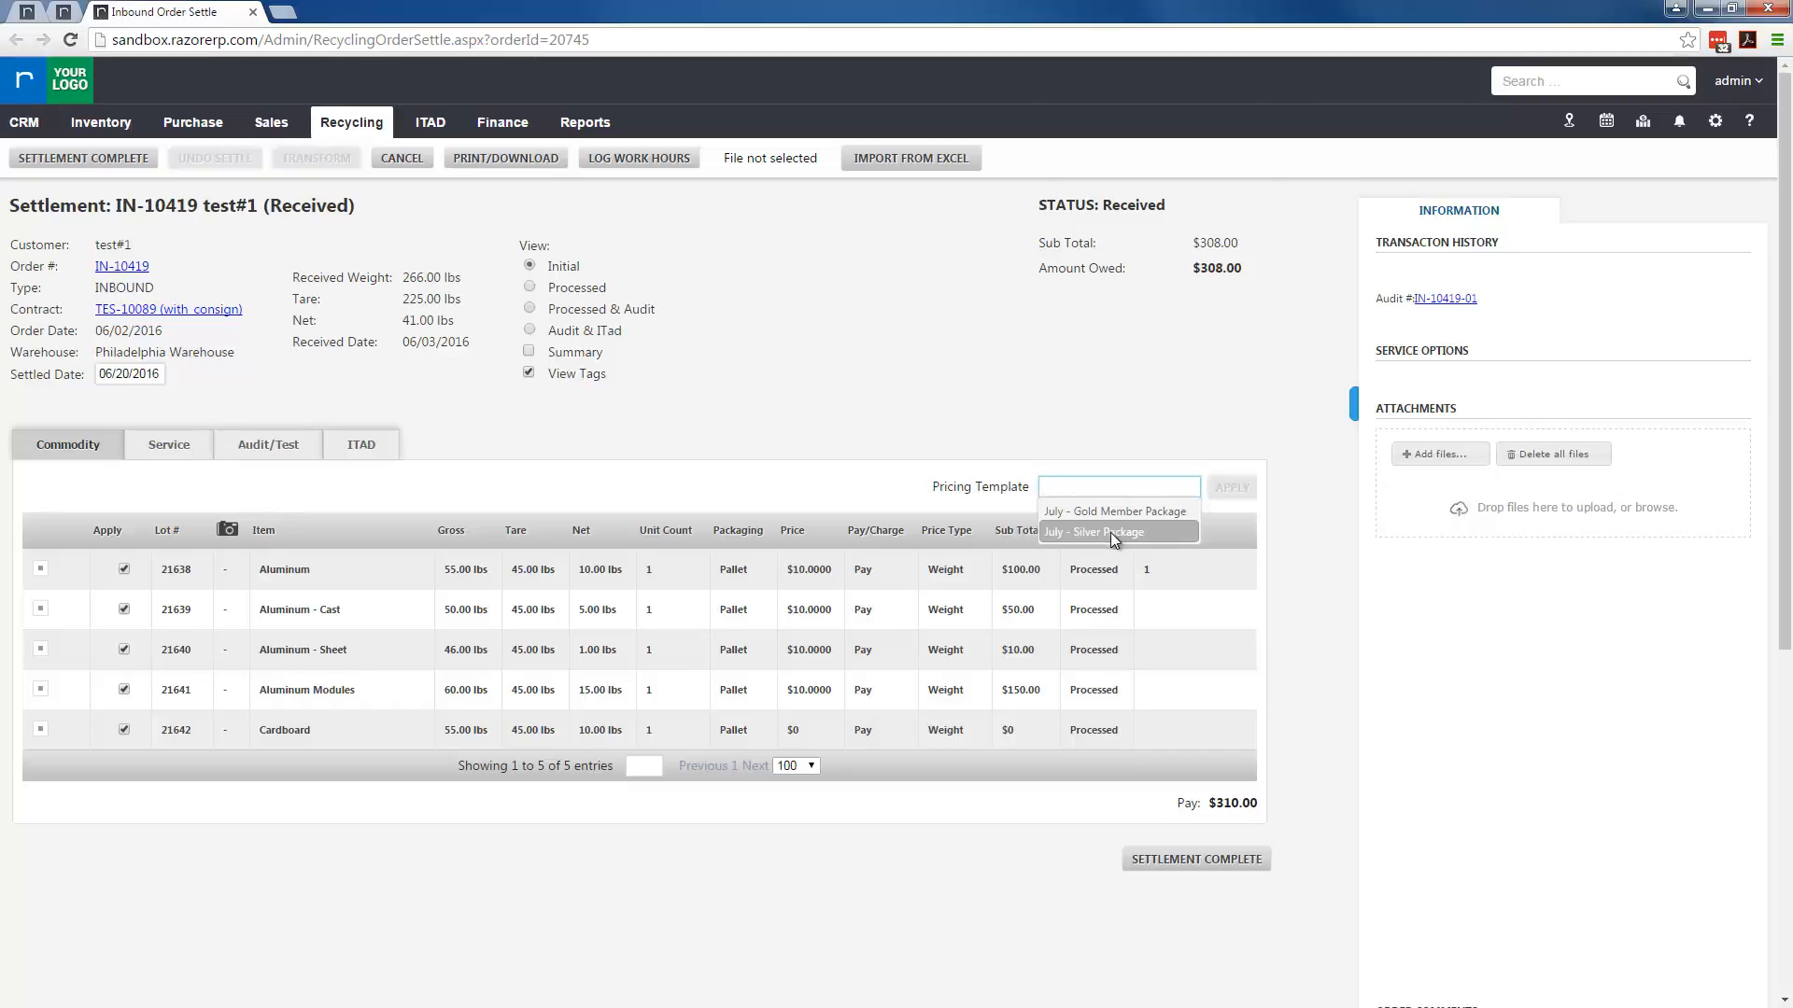
{"action": "left_click", "coordinate": [1111, 532]}
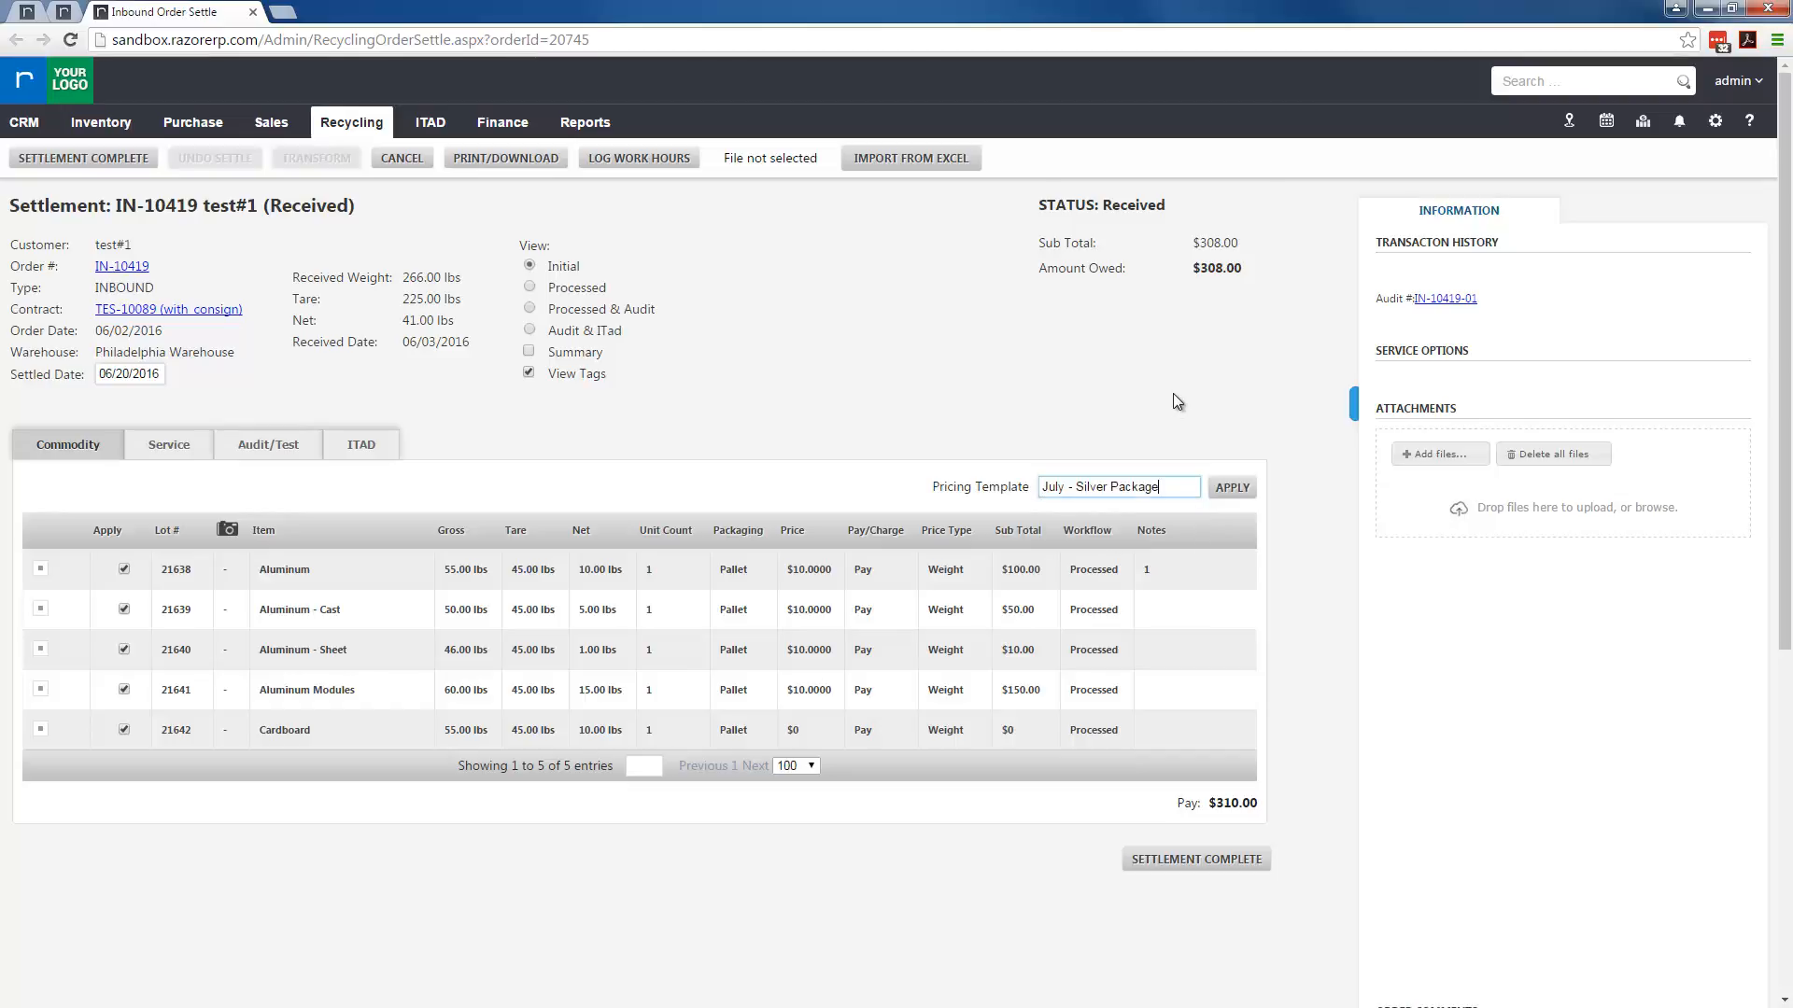
{"action": "left_click", "coordinate": [1232, 489]}
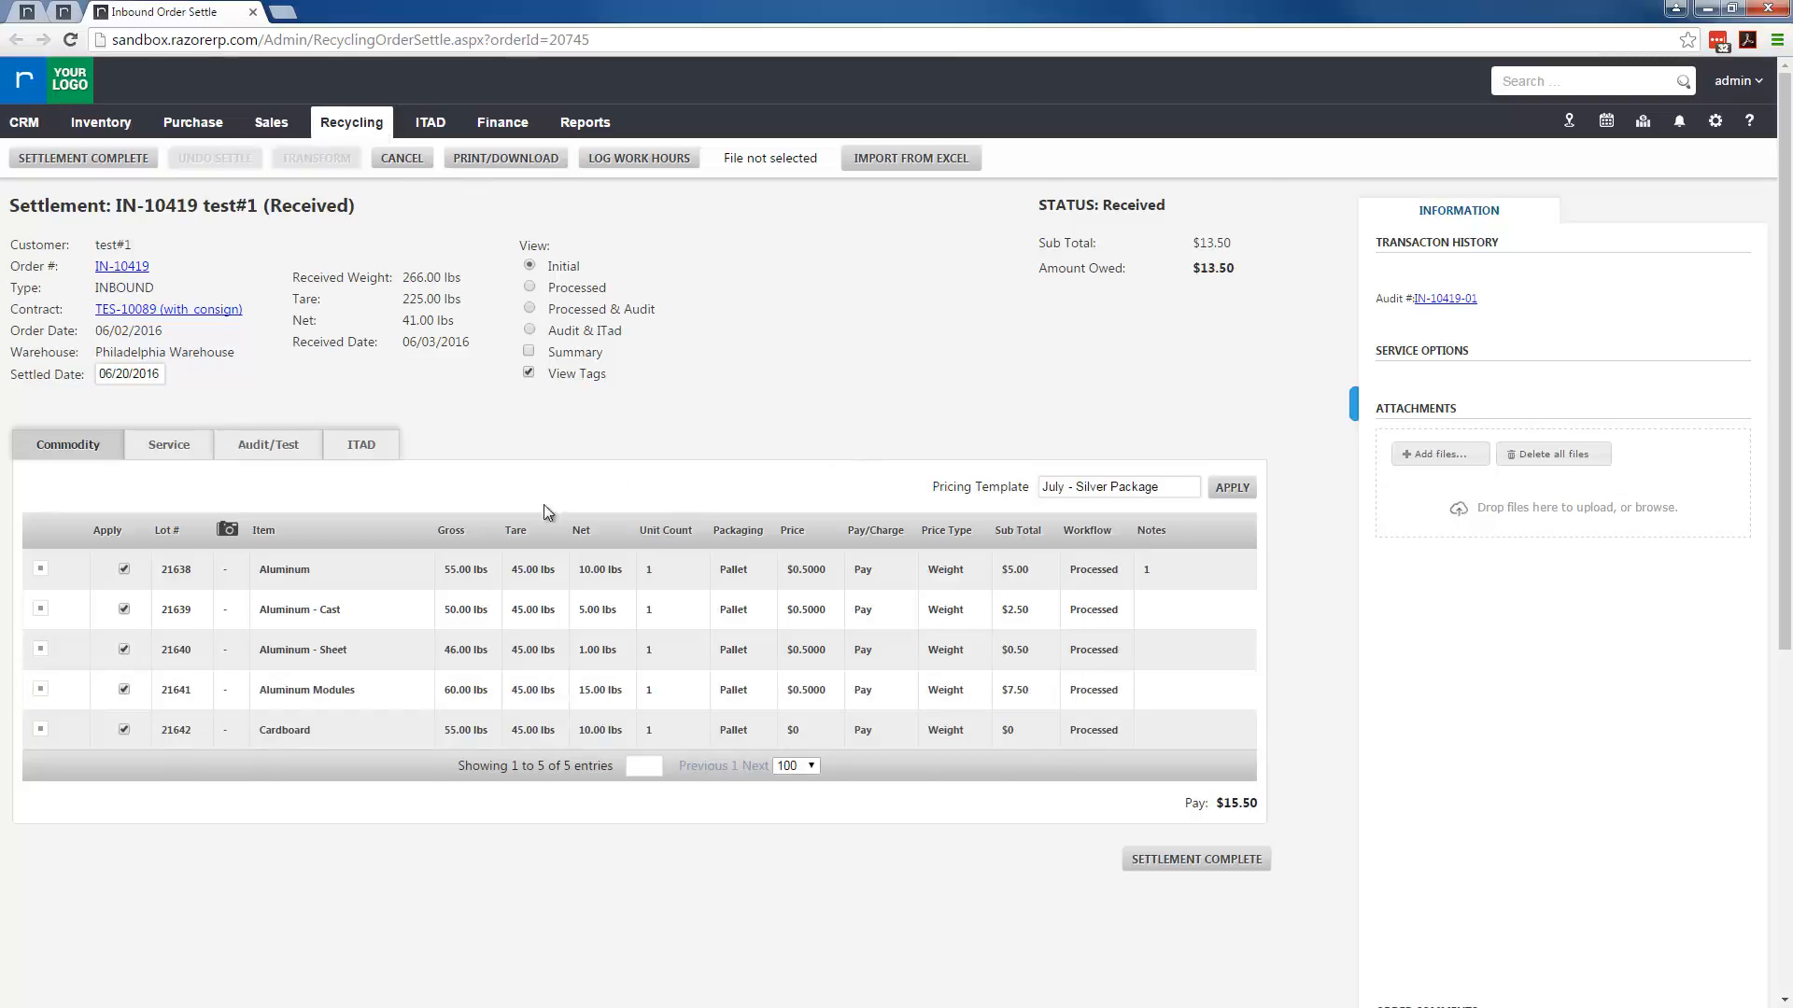
{"action": "scroll", "coordinate": [354, 591], "scroll_direction": "down", "scroll_amount": 3}
{"action": "scroll", "coordinate": [420, 598], "scroll_direction": "up", "scroll_amount": 3}
Step: Switch the settlement's pricing template to July - Gold Member Package and apply it to the commodities
{"action": "left_click", "coordinate": [1186, 490]}
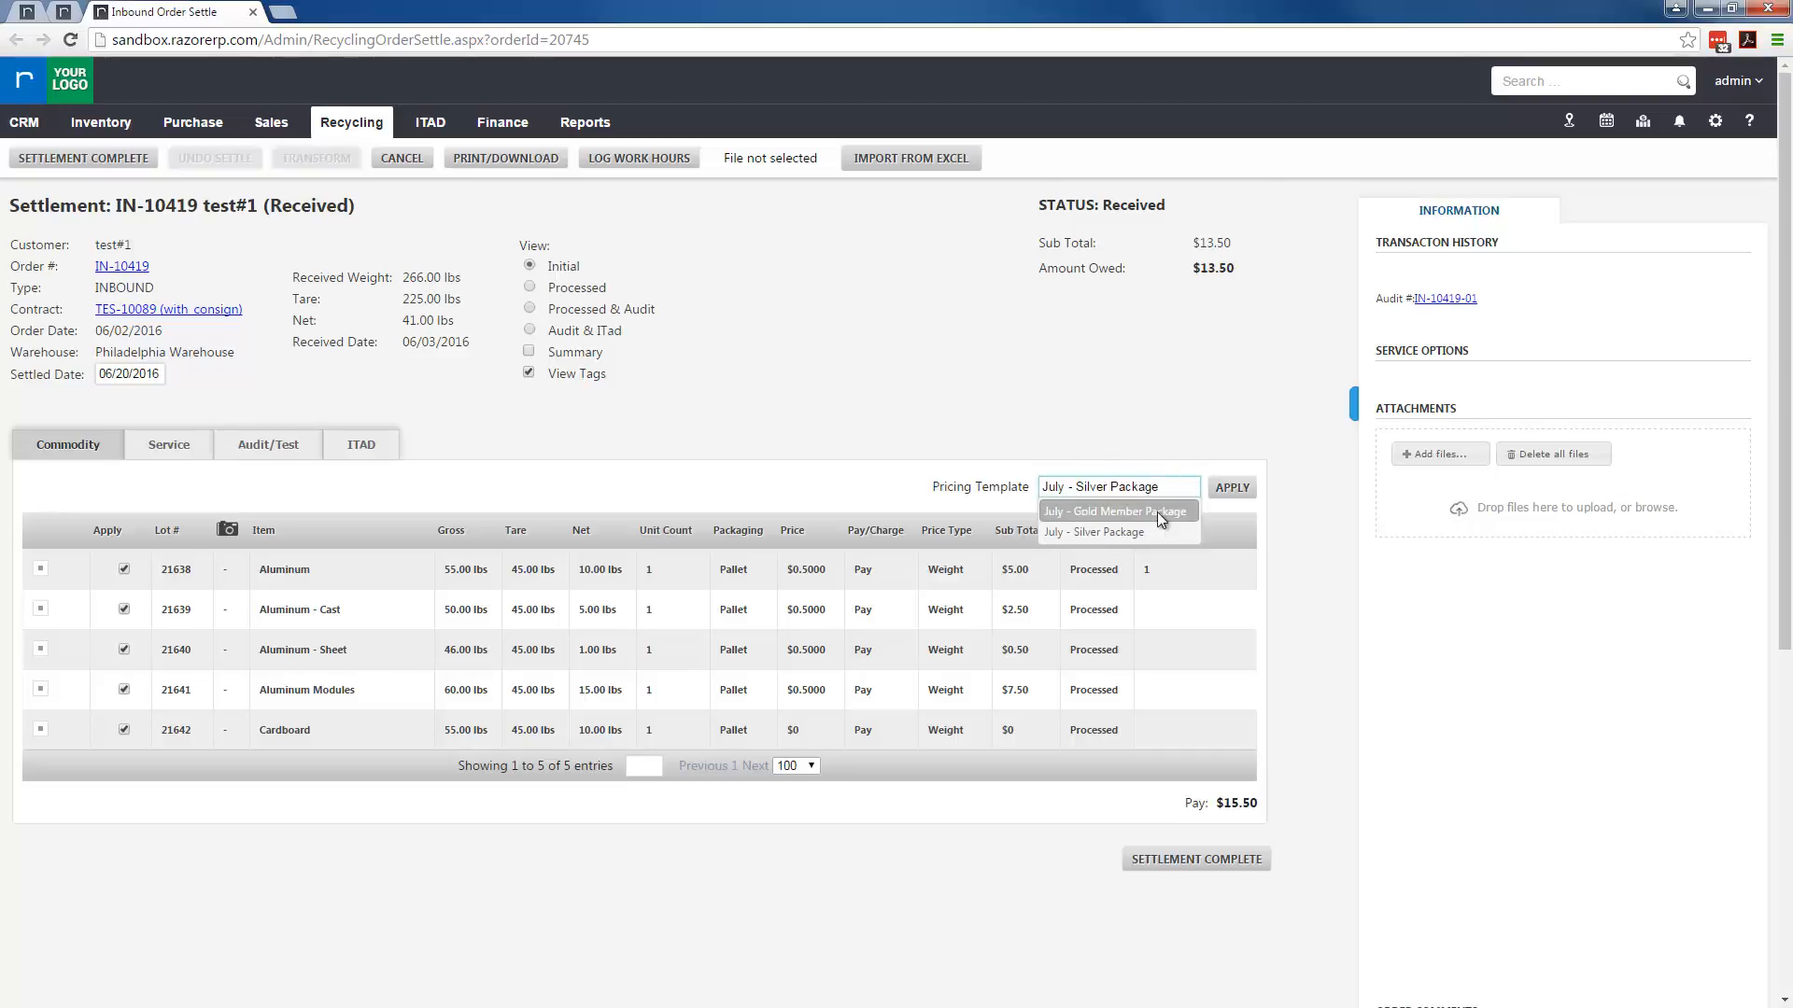
{"action": "left_click", "coordinate": [1157, 511]}
{"action": "left_click", "coordinate": [1230, 488]}
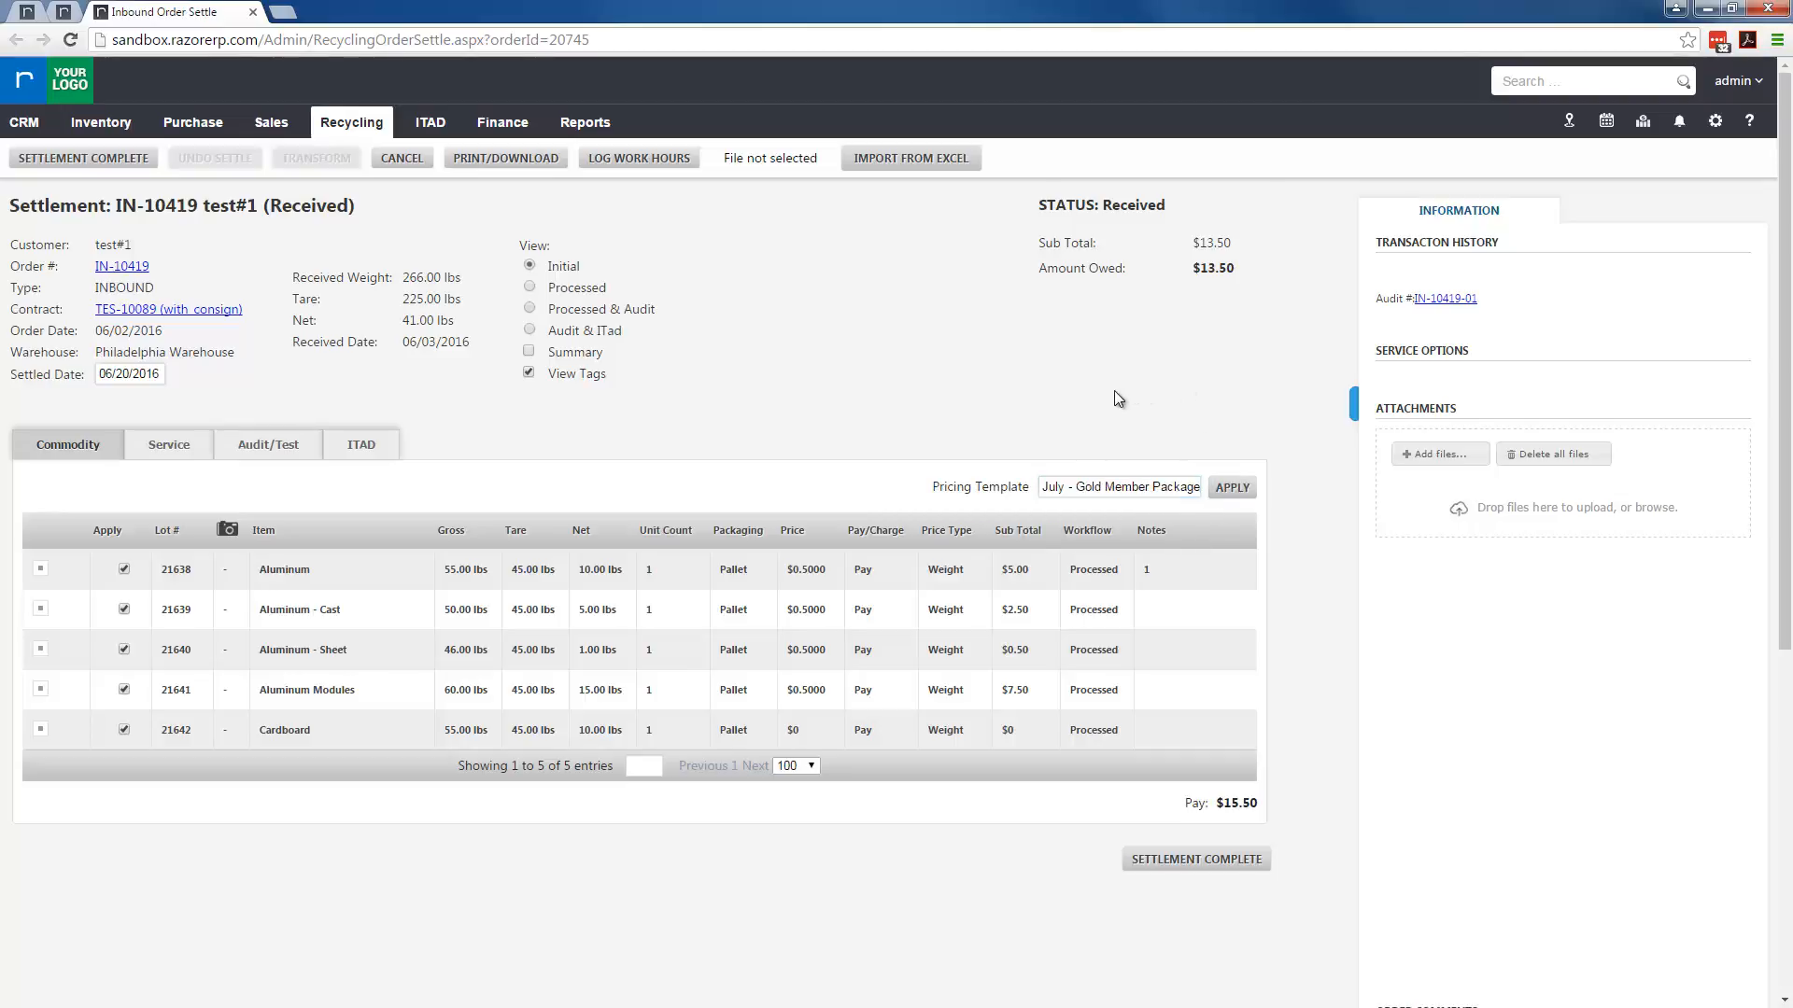